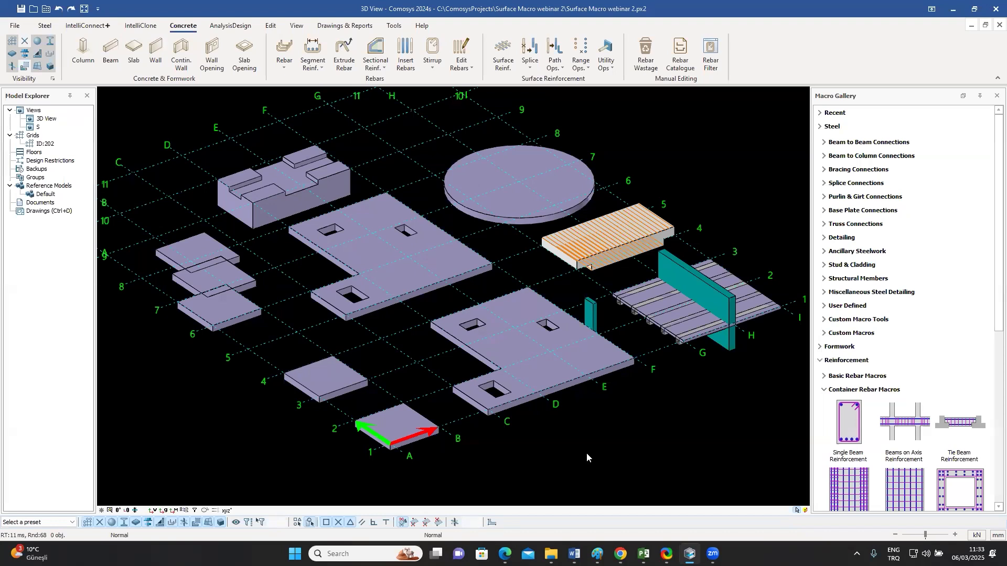
middle_drag(576, 332, 586, 338)
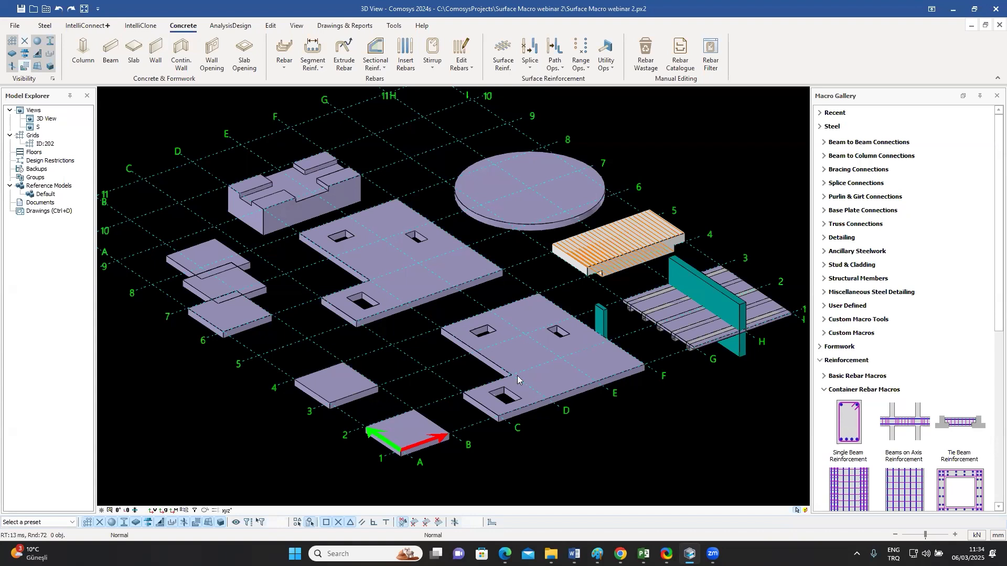
scroll(517, 376, up, 3)
scroll(517, 375, down, 3)
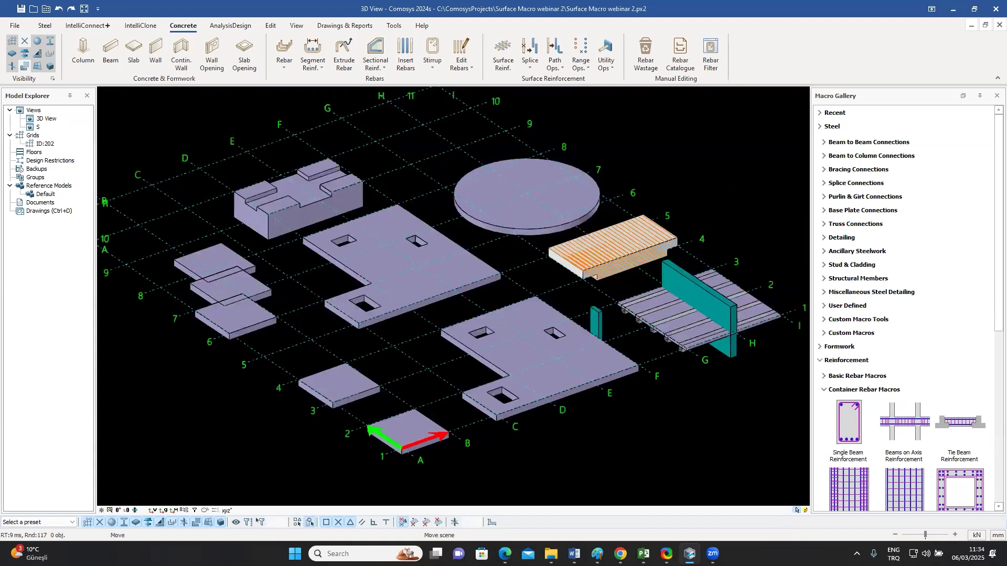
middle_drag(517, 375, 525, 369)
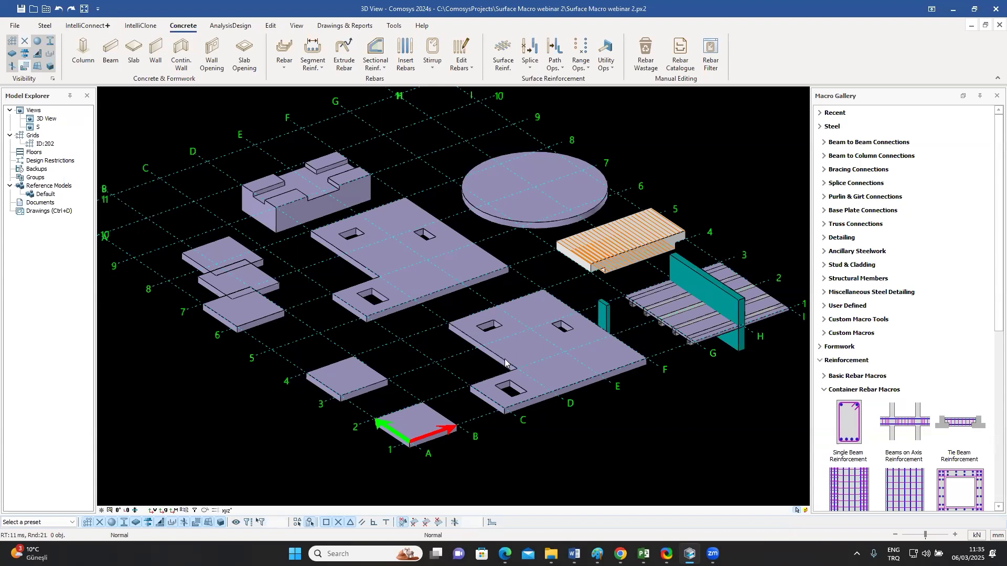
- Add surface reinforcement to the top face of the slab between grids A-B and 1-2, with the rebar direction parallel to grid line 1
scroll(468, 404, up, 1)
scroll(468, 404, up, 3)
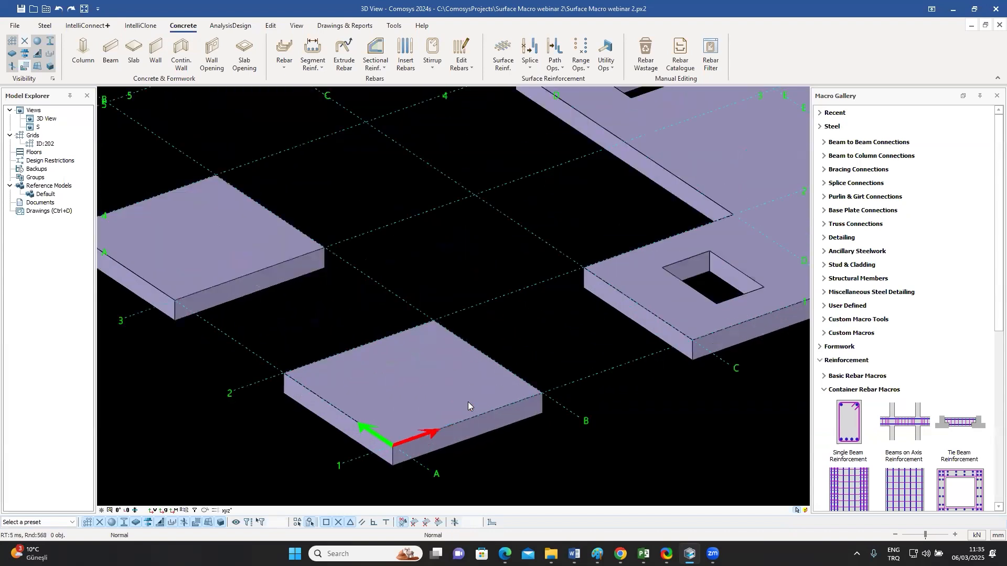
scroll(468, 402, up, 2)
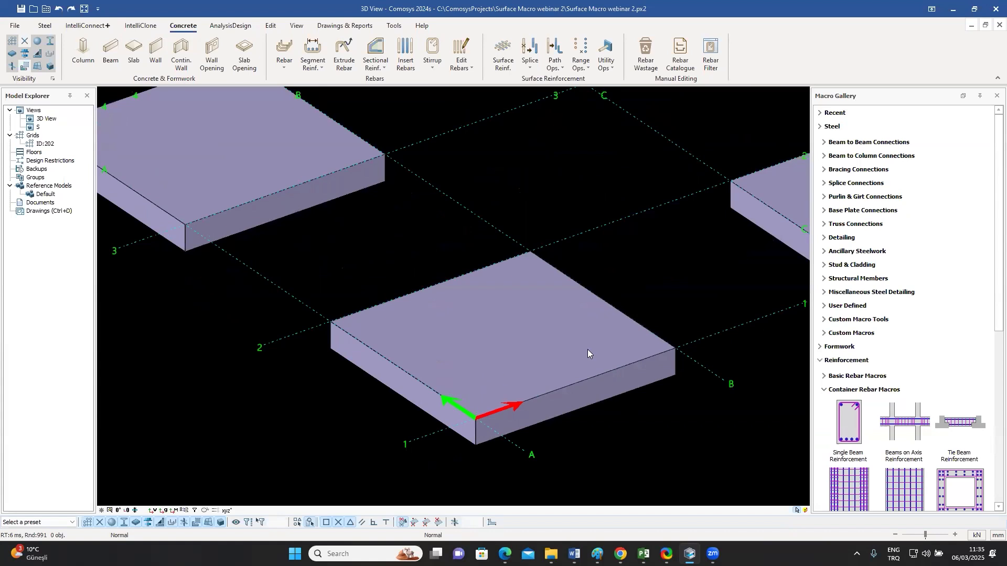
middle_drag(587, 349, 595, 338)
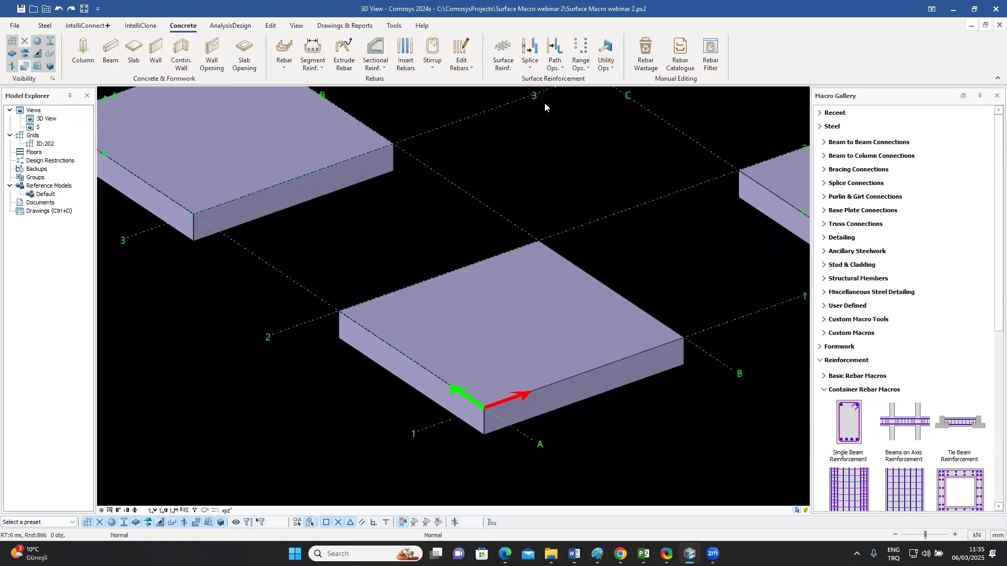
click(503, 51)
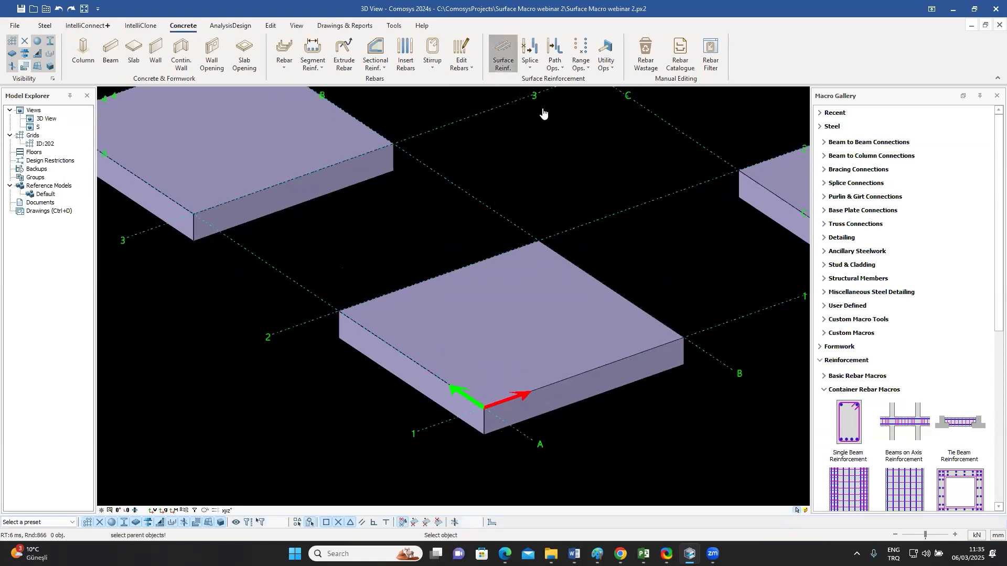
click(495, 314)
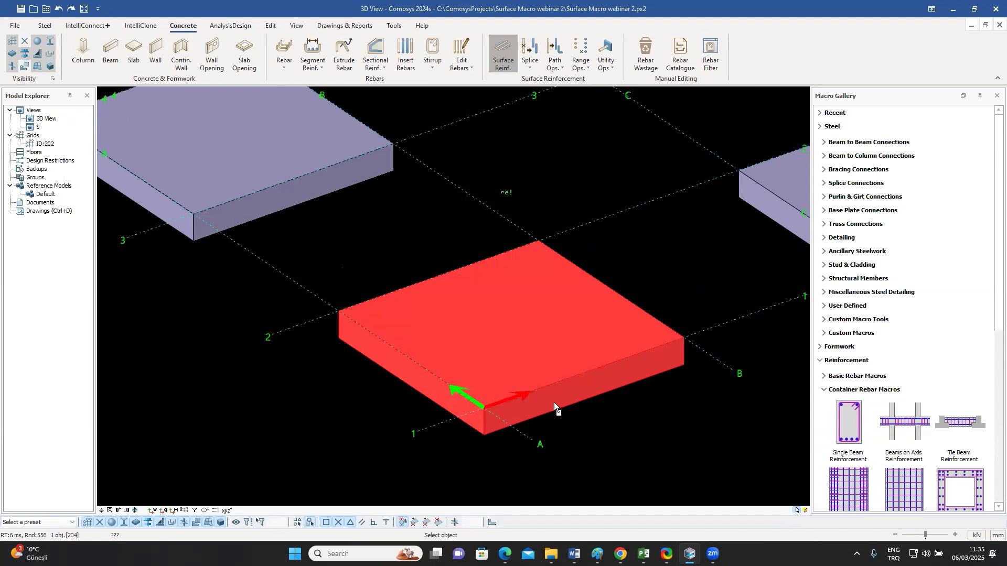
click(528, 328)
scroll(443, 283, down, 3)
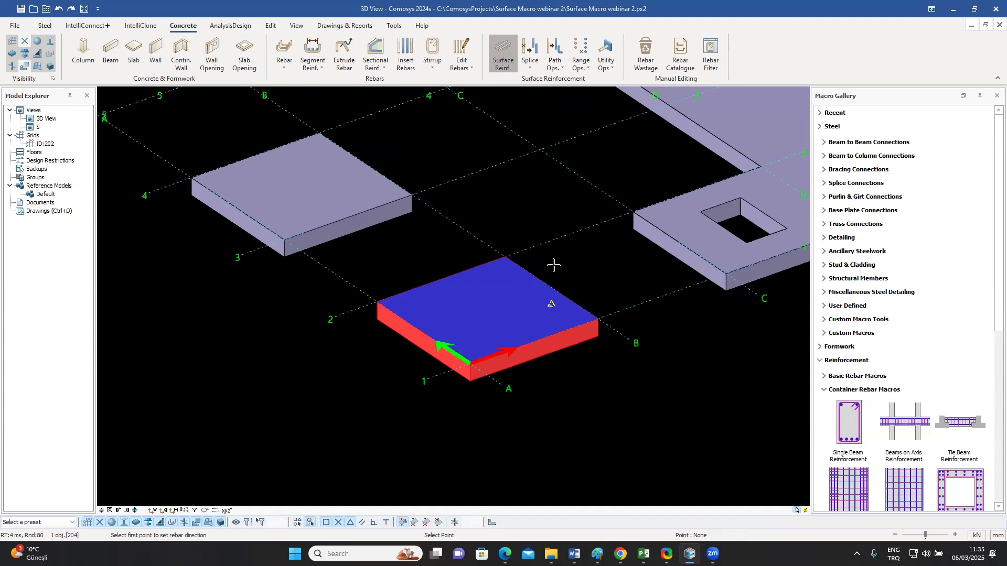
click(462, 227)
click(588, 181)
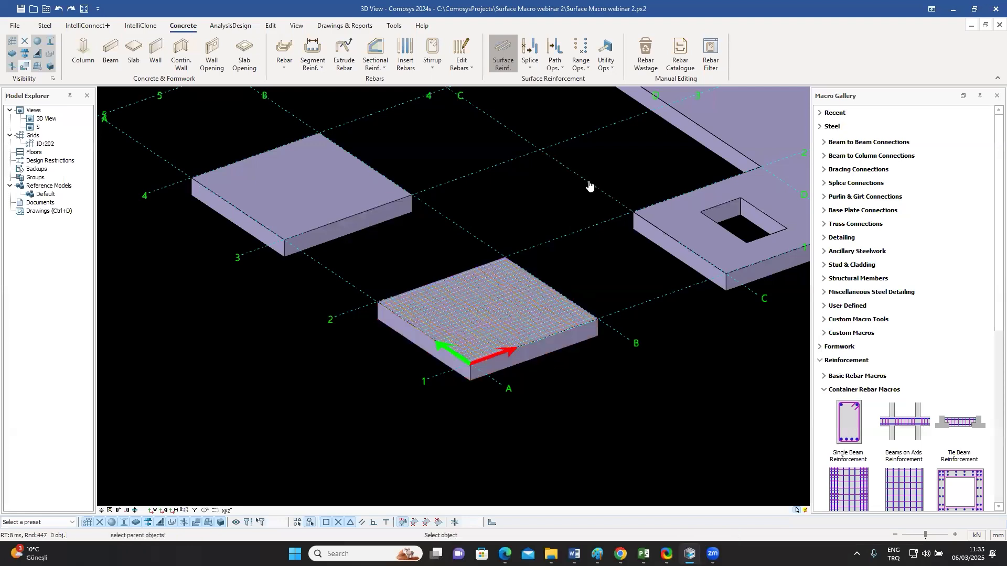
- Examine the rebar mesh on the top face of the slab at grids A-B and 1-2, both close up and as a whole
scroll(551, 294, up, 5)
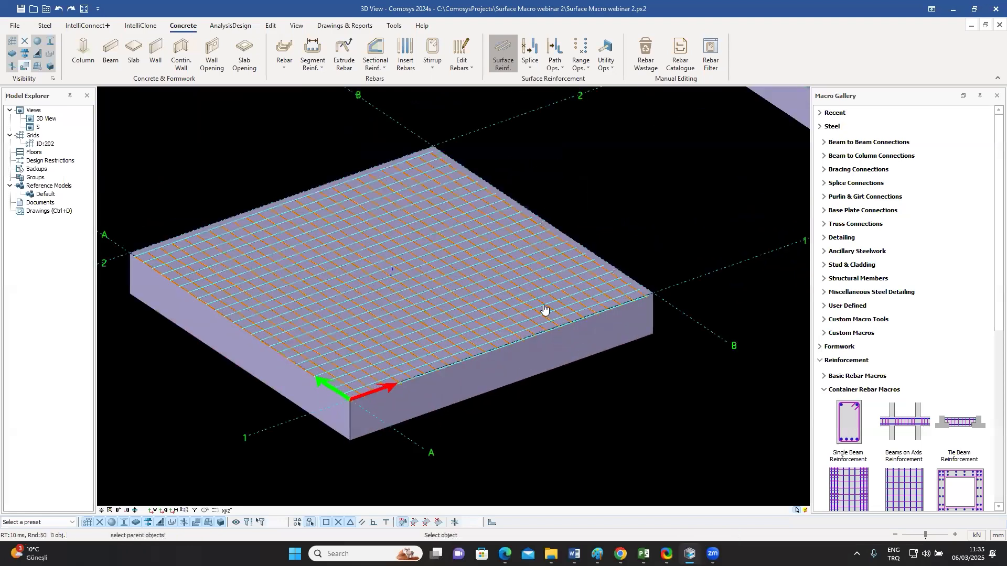
scroll(520, 278, up, 3)
scroll(501, 293, up, 3)
scroll(517, 318, down, 3)
scroll(469, 284, up, 6)
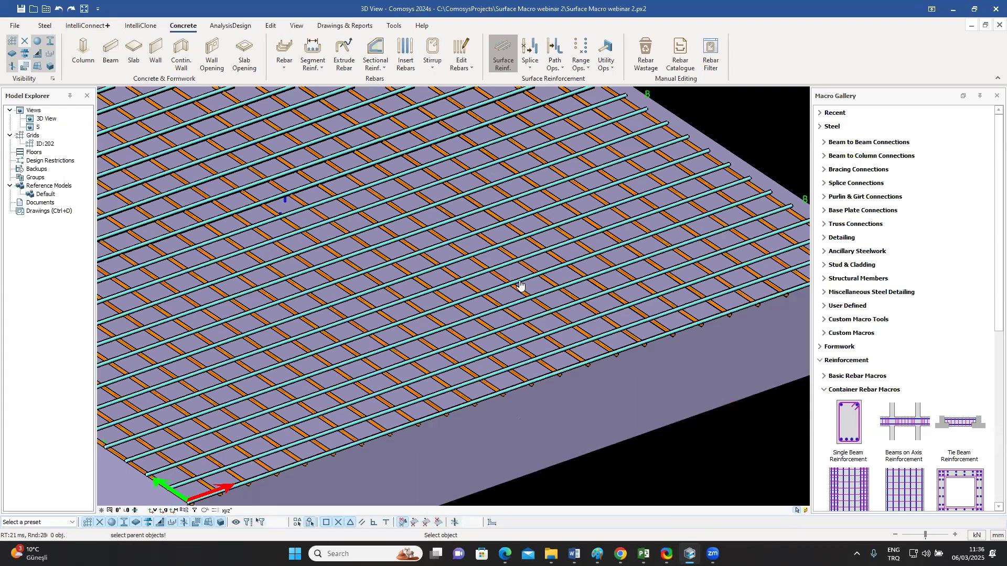
scroll(520, 285, down, 3)
scroll(517, 281, down, 2)
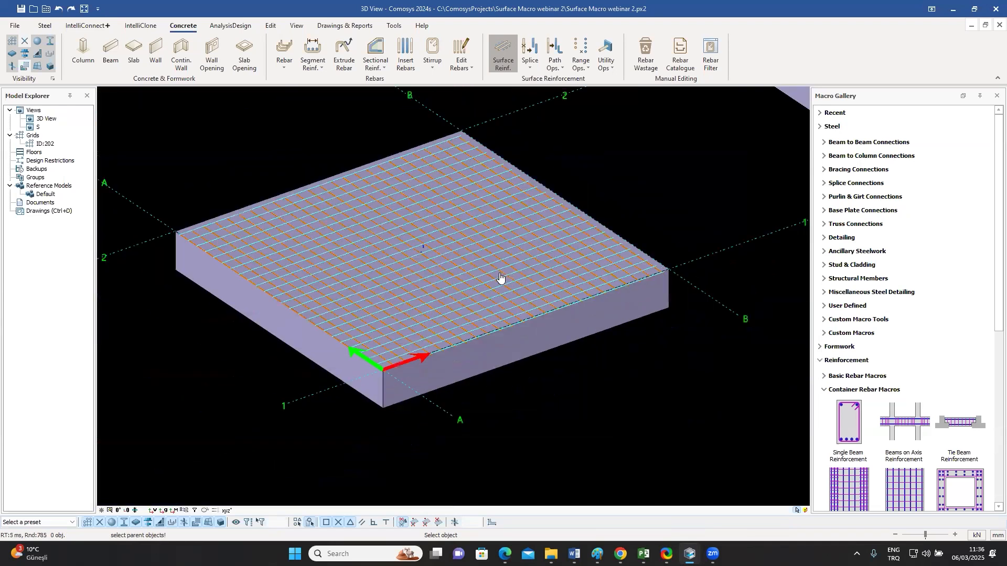
scroll(501, 279, up, 1)
scroll(472, 354, up, 1)
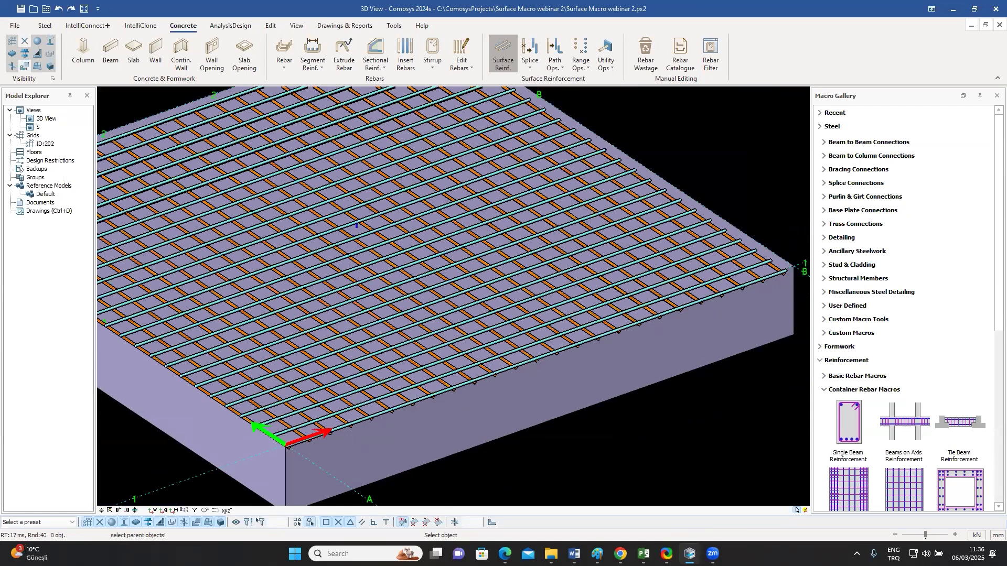
scroll(530, 360, down, 2)
scroll(530, 359, down, 1)
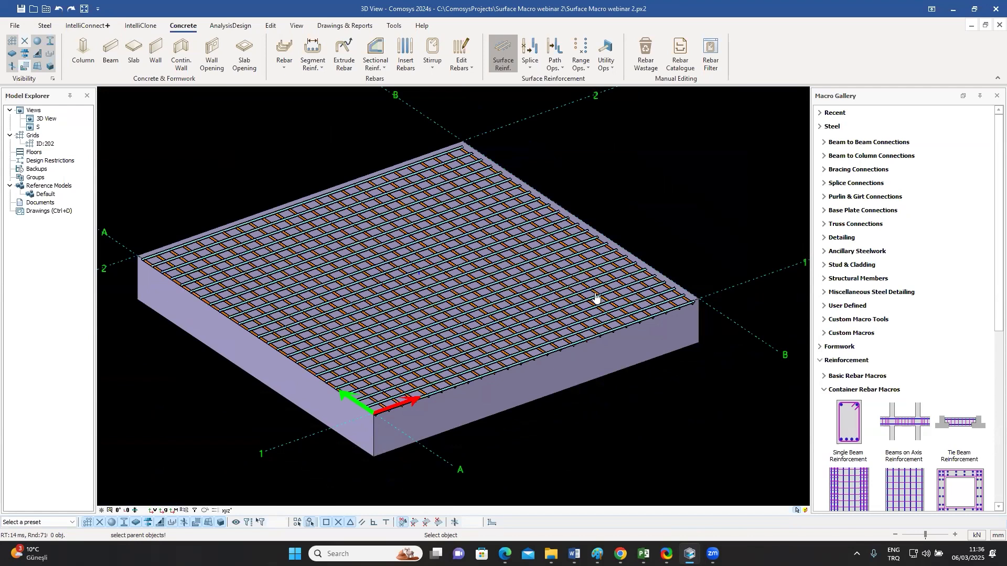
scroll(532, 295, down, 2)
scroll(524, 288, up, 1)
scroll(599, 213, down, 1)
- Add surface reinforcement to the top face of the slab between grids A-B and 3-4, with the rebar direction diagonal to the slab edges
middle_drag(599, 213, 664, 276)
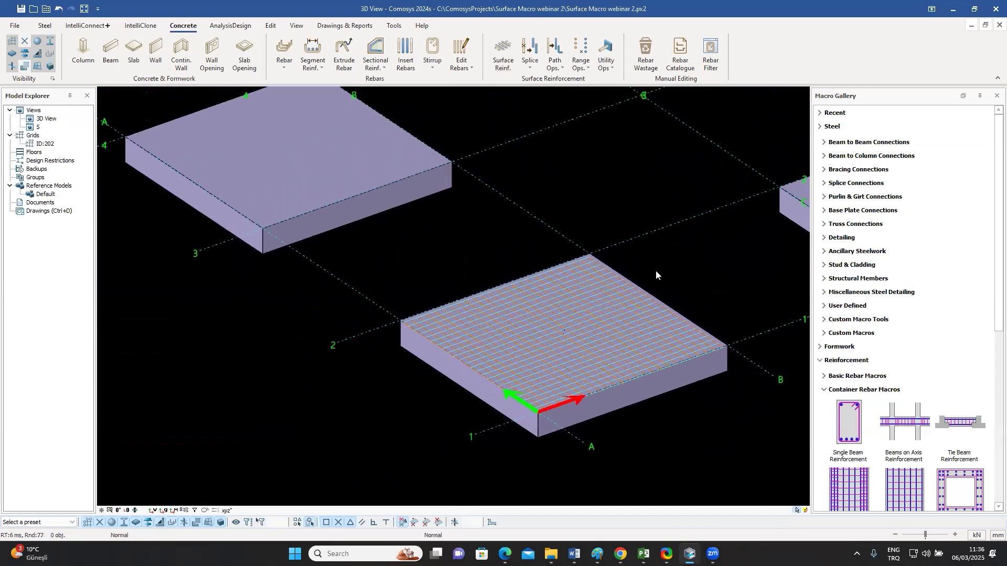
middle_drag(569, 283, 536, 291)
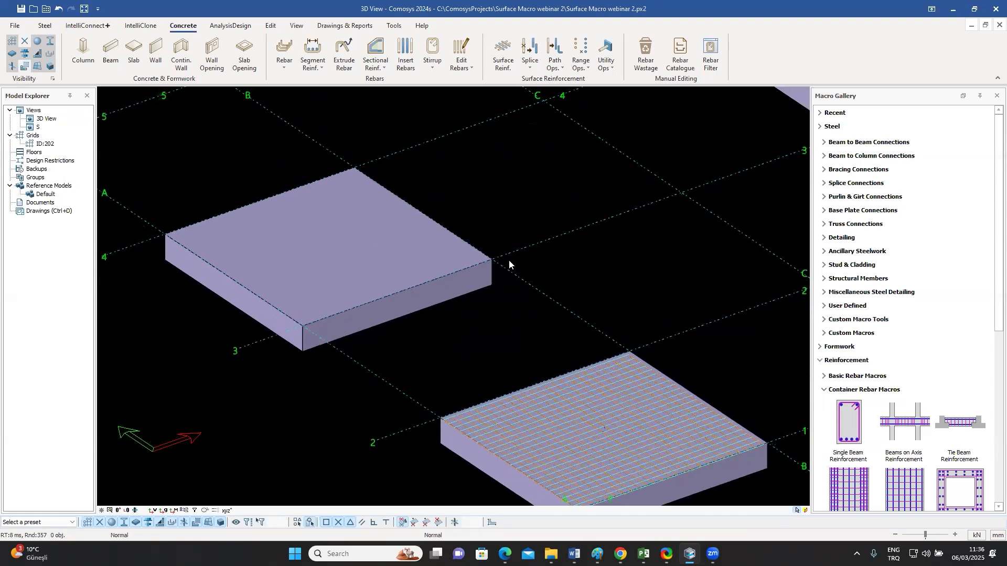
click(499, 50)
click(322, 222)
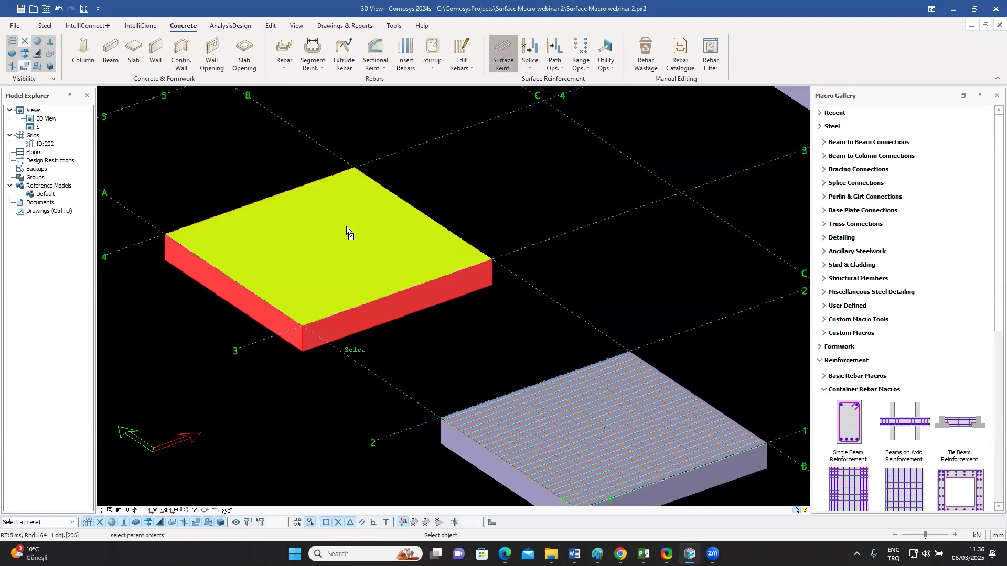
click(343, 227)
scroll(389, 227, down, 4)
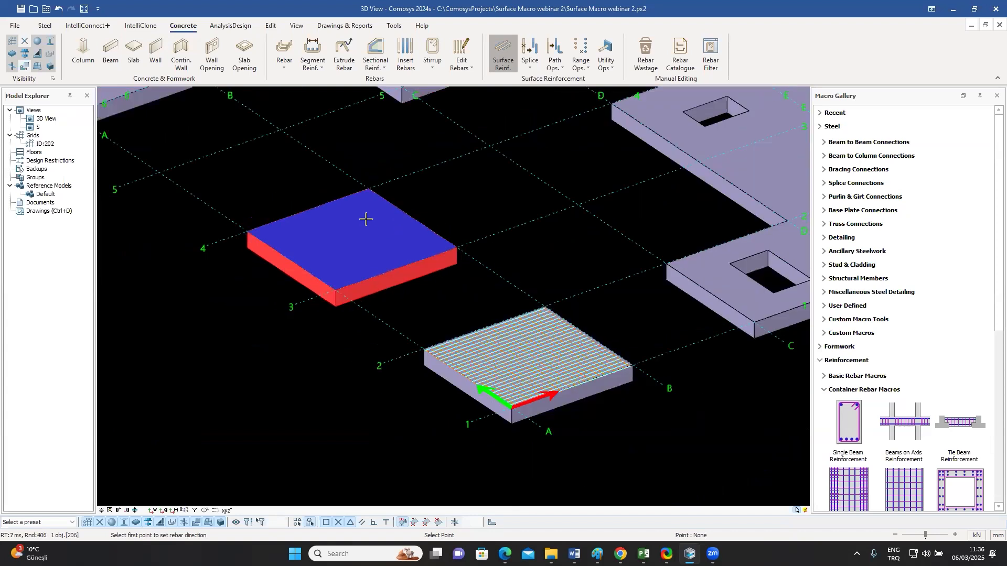
click(237, 204)
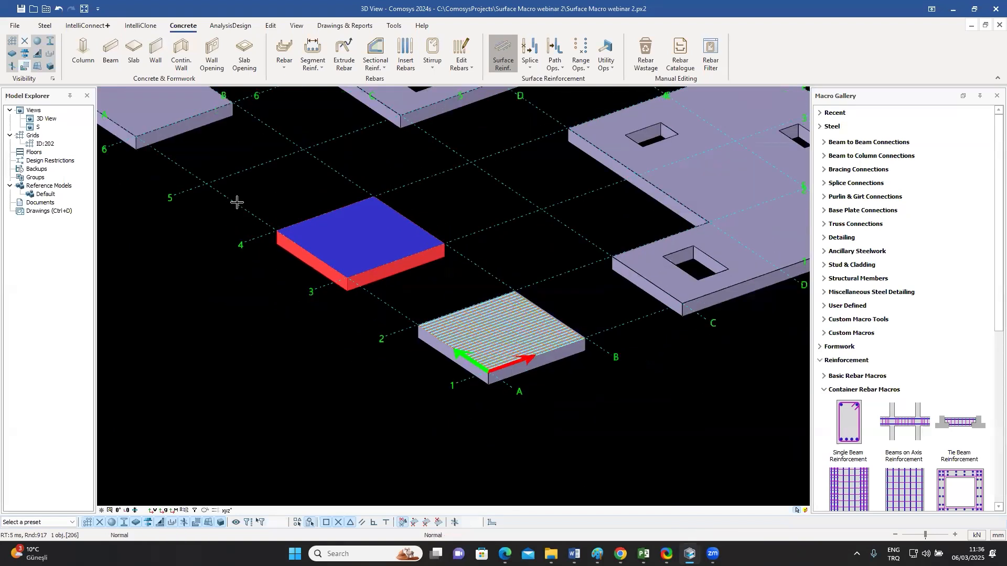
click(305, 149)
scroll(371, 193, up, 5)
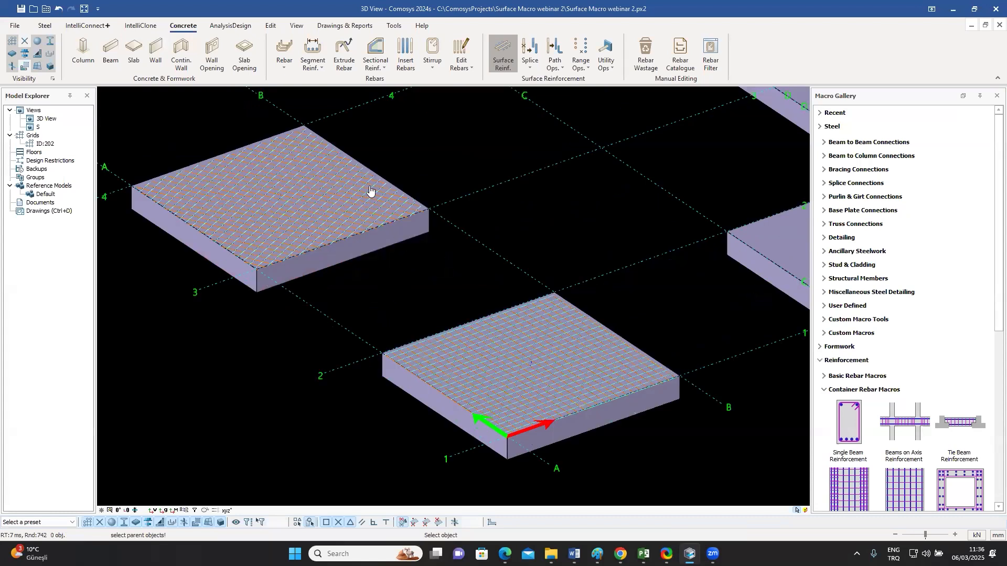
key(Escape)
- Inspect the individual rebar groups of the diagonal mesh by selecting them one after another in both bar directions
middle_drag(532, 318, 602, 294)
click(600, 295)
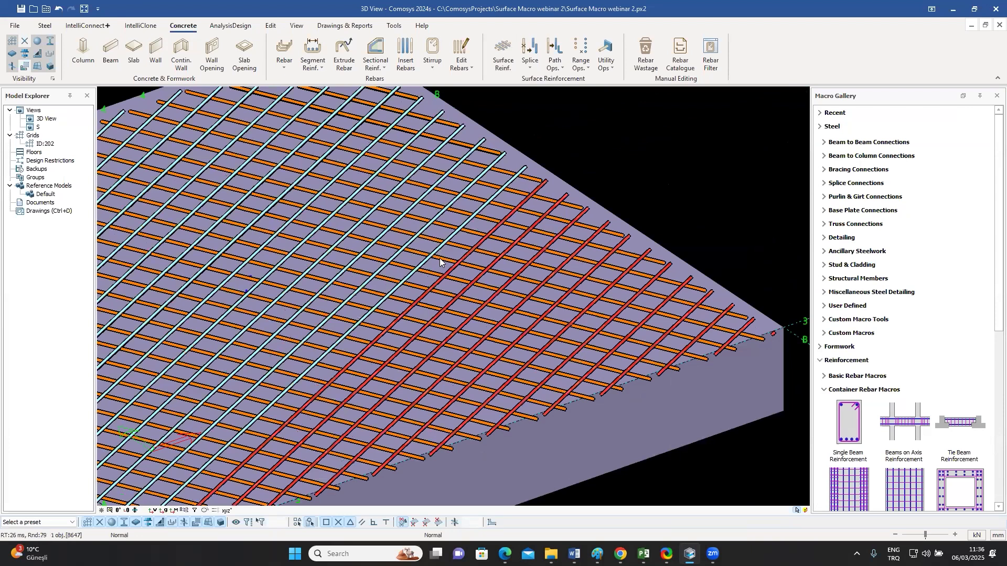
click(441, 256)
scroll(440, 256, down, 3)
scroll(269, 256, up, 4)
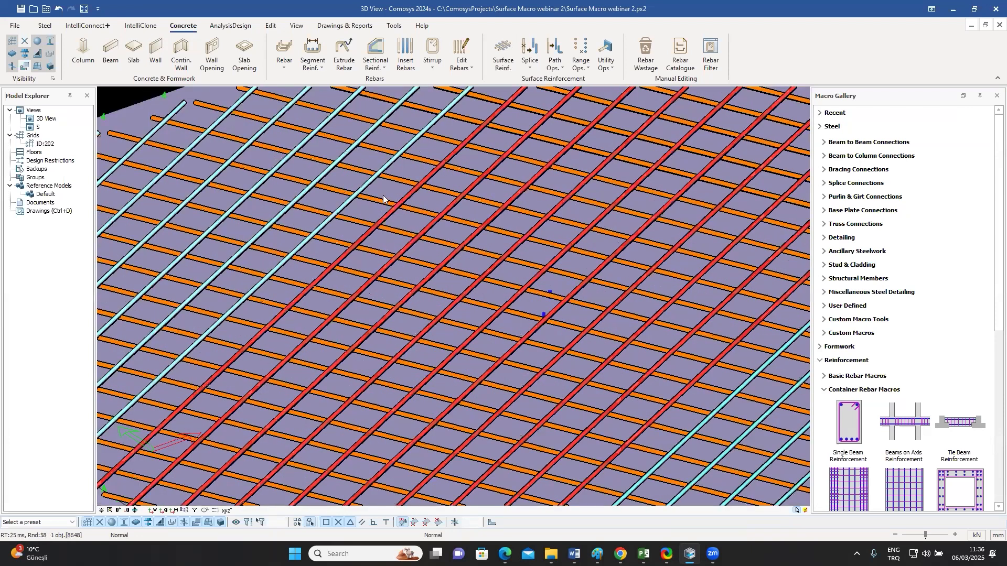
click(157, 228)
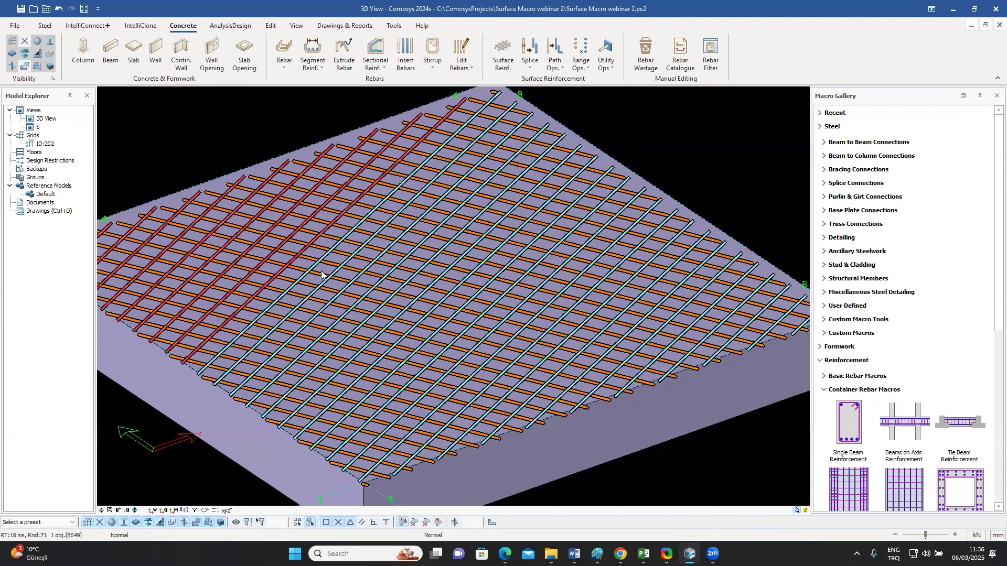
scroll(320, 271, down, 3)
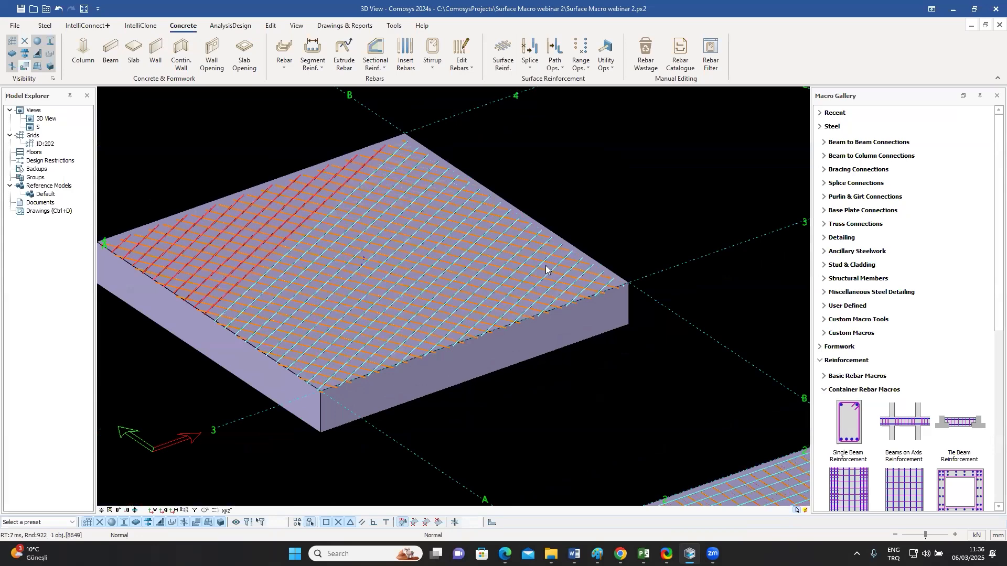
scroll(545, 265, up, 5)
scroll(551, 239, down, 3)
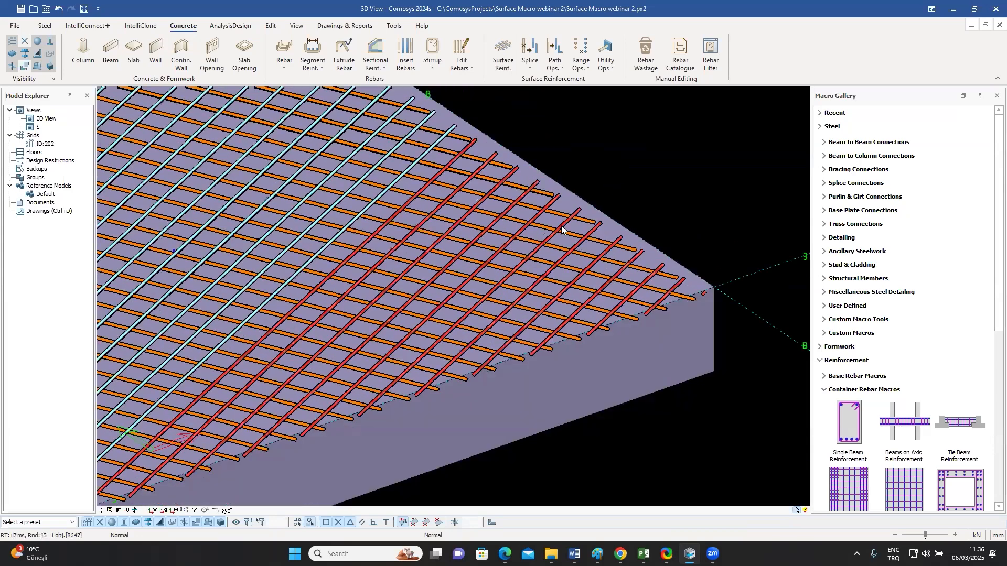
scroll(556, 220, up, 4)
click(538, 227)
scroll(538, 227, down, 6)
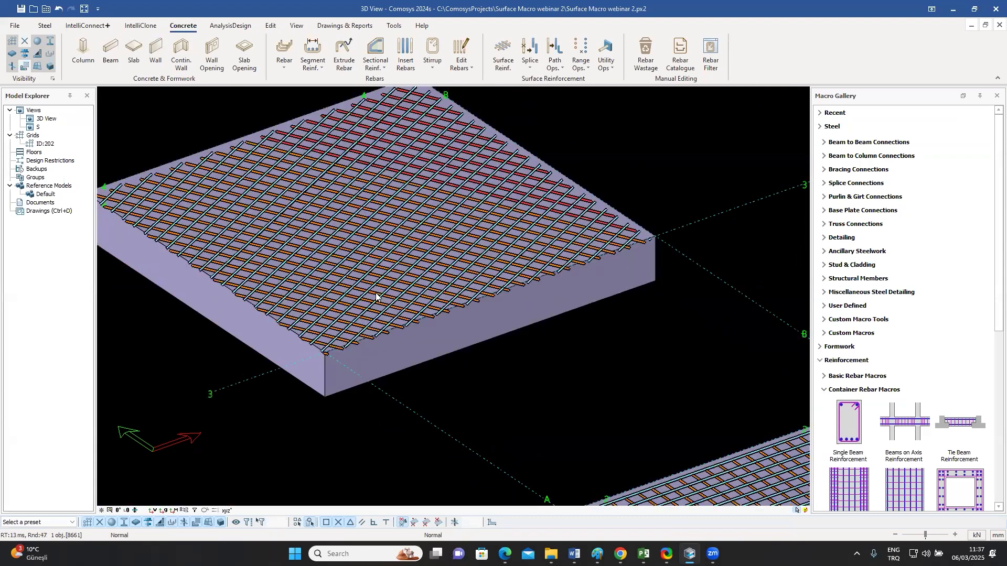
- Add surface reinforcement to the top face of the slab with openings between grids C-F and 1-4, with the rebar direction parallel to grid line 1
scroll(376, 293, down, 5)
middle_drag(365, 331, 293, 327)
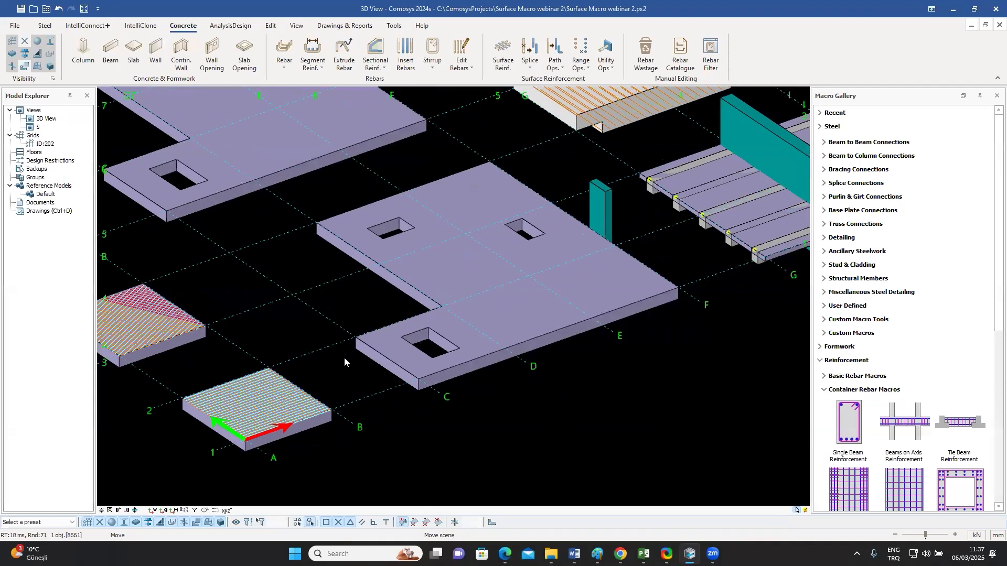
scroll(379, 369, up, 3)
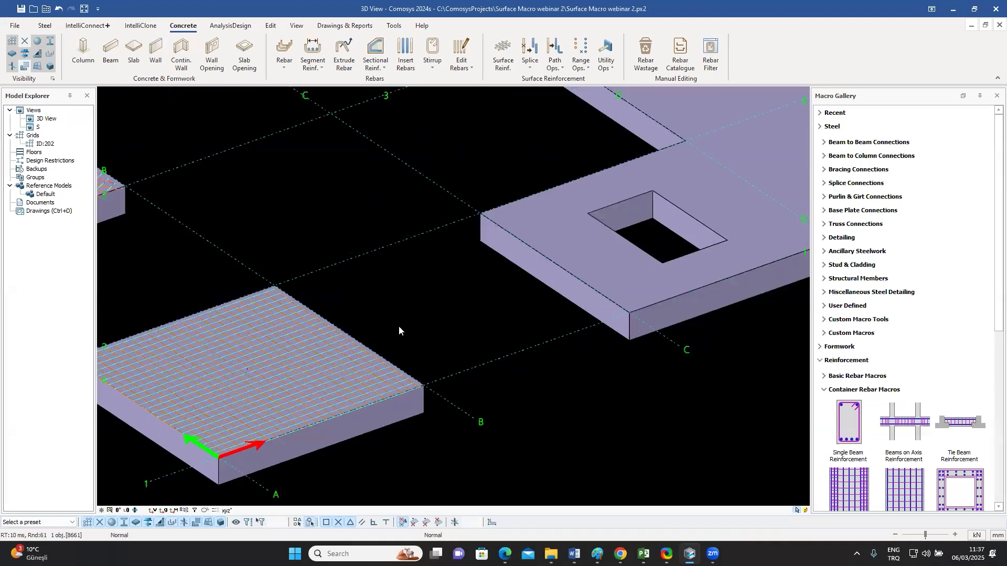
scroll(445, 295, down, 2)
middle_drag(657, 230, 591, 279)
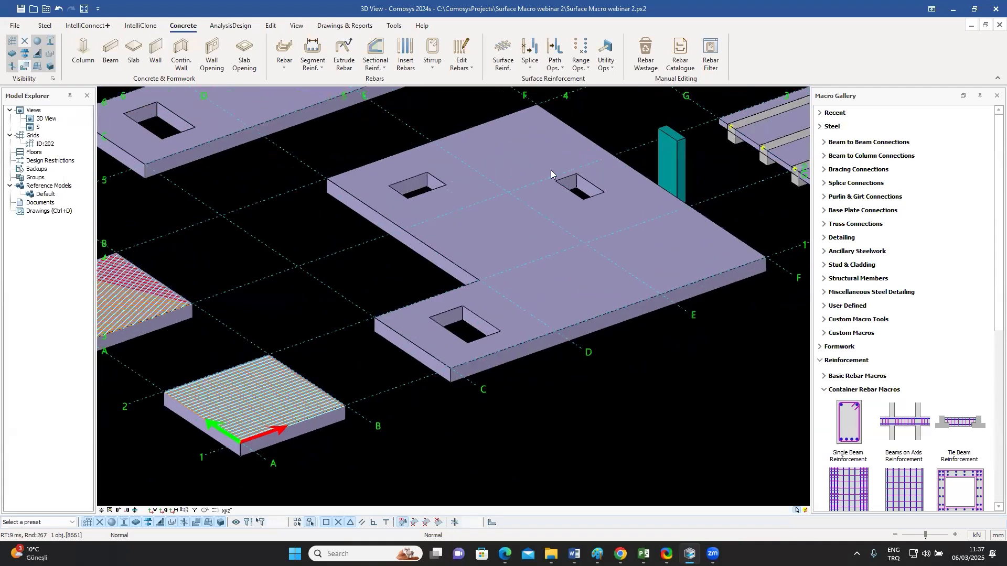
middle_drag(559, 204, 519, 214)
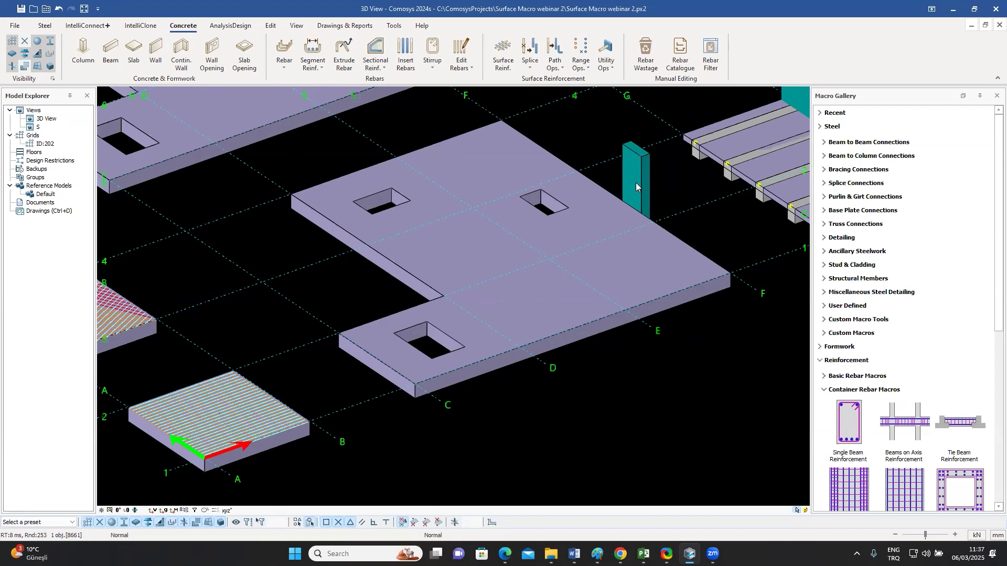
middle_drag(554, 199, 537, 226)
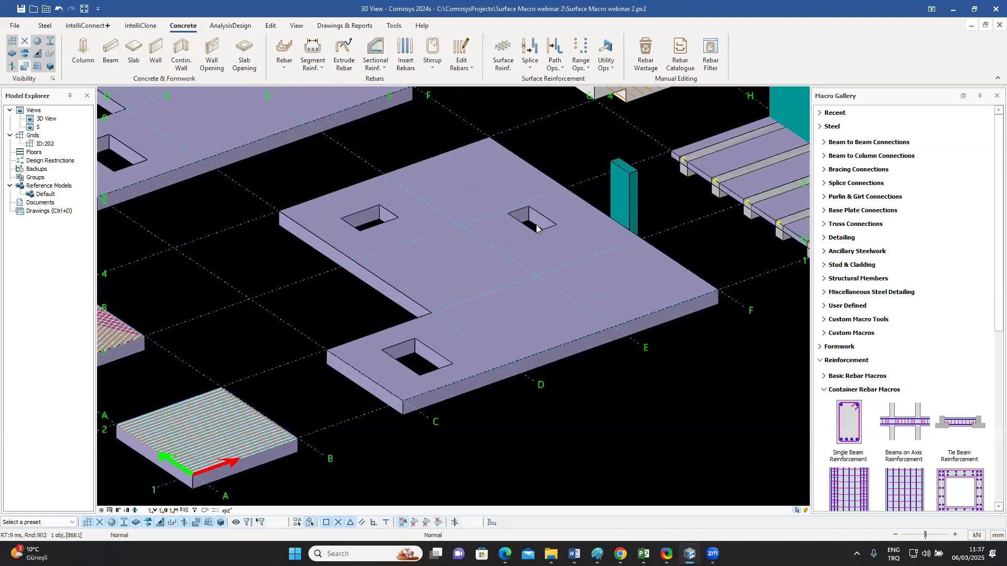
click(503, 53)
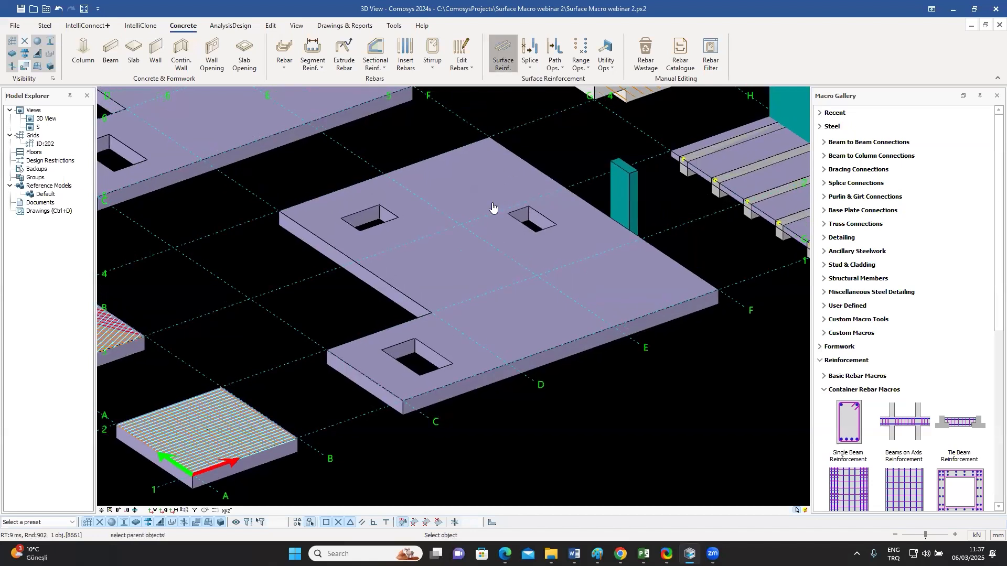
click(457, 259)
click(476, 241)
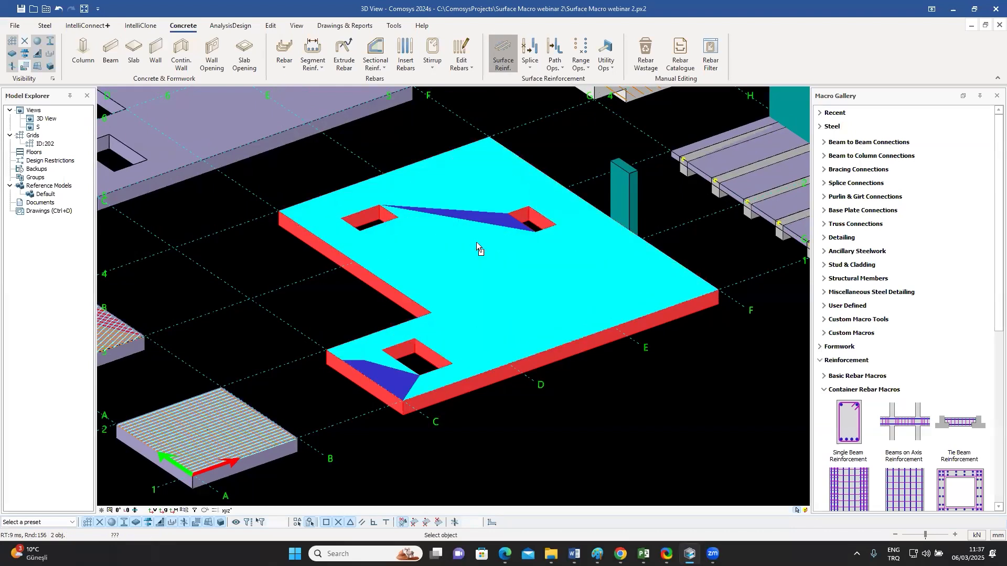
scroll(263, 231, down, 2)
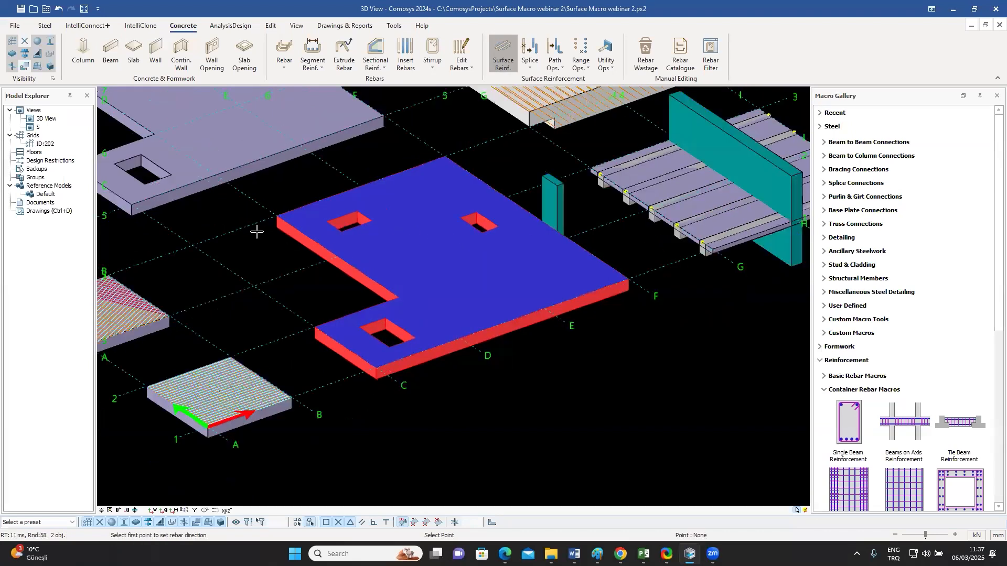
click(192, 246)
click(234, 230)
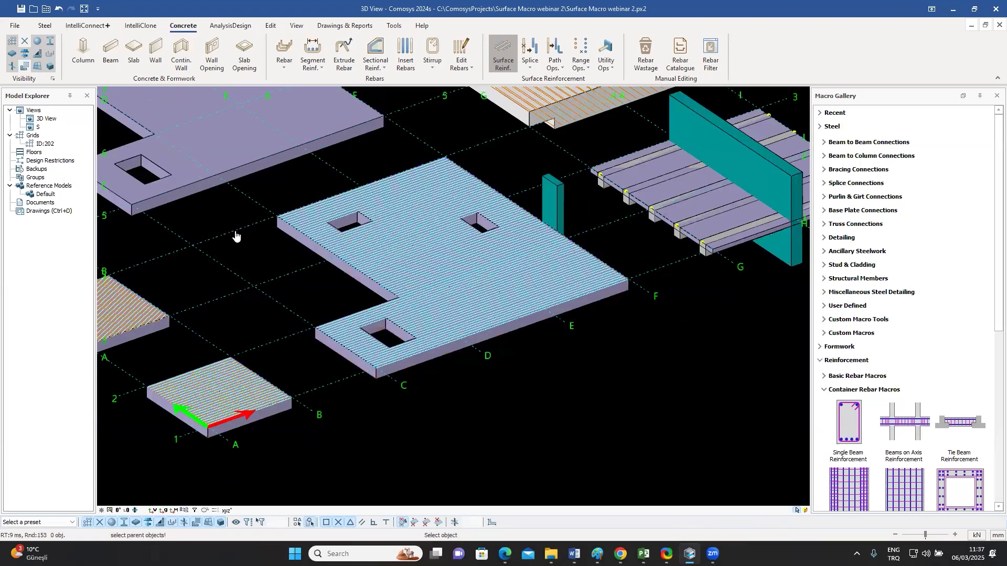
scroll(564, 307, up, 3)
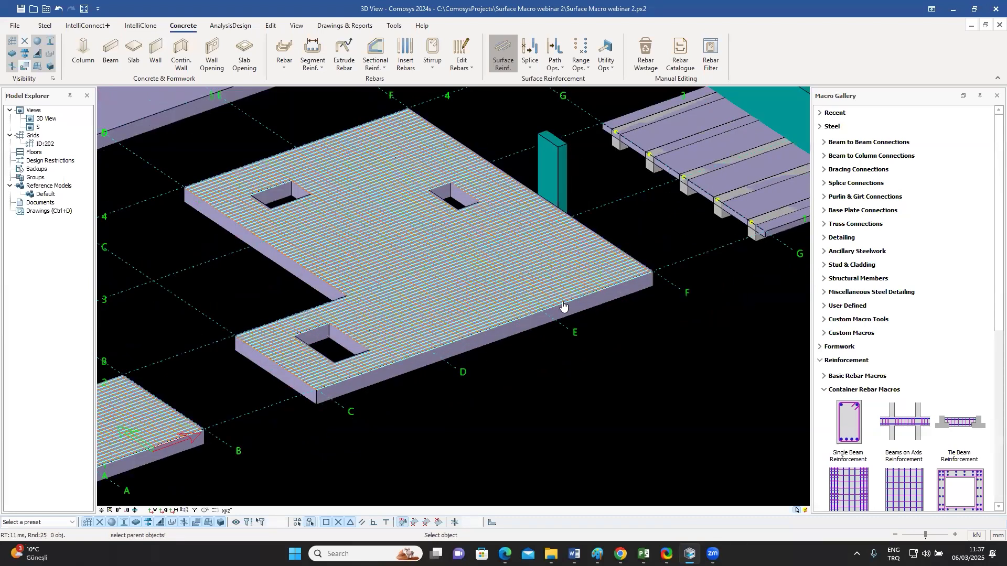
scroll(496, 272, up, 5)
key(Escape)
- Switch the model to a top view, showing the reinforced slab around the opening between grids C-D and 1-2
scroll(234, 428, down, 2)
click(117, 511)
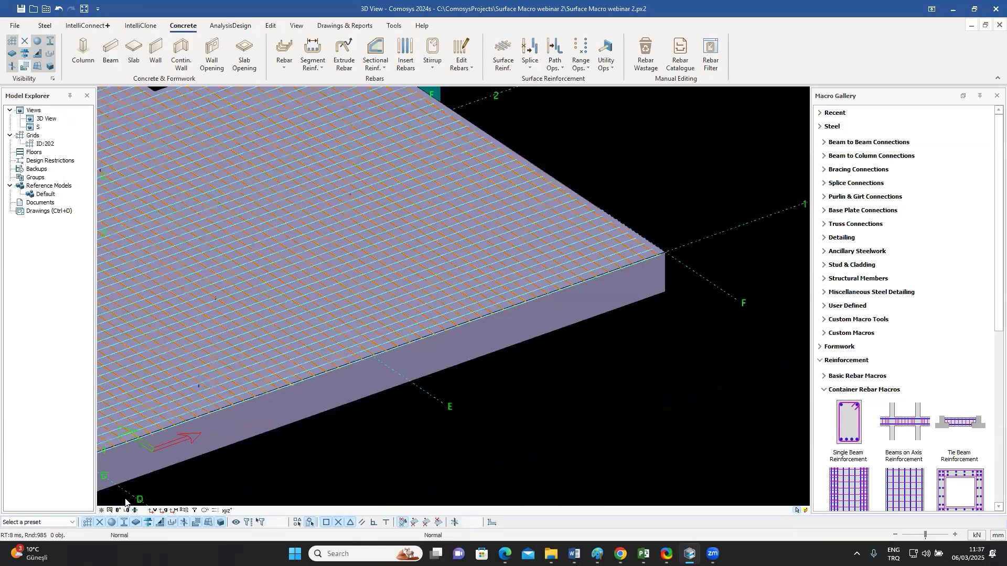
key(ctrl+p)
scroll(504, 266, down, 6)
scroll(389, 320, up, 4)
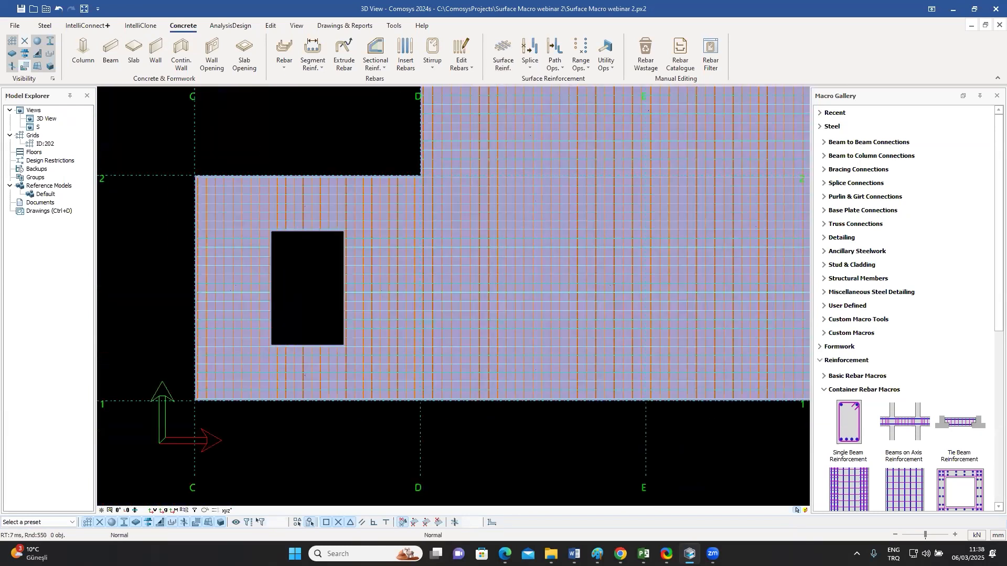
- Inspect the rebar groups around the opening between grids C-D and 1-2 by selecting horizontal and neighbouring groups one after another
middle_drag(272, 380, 367, 347)
scroll(367, 348, up, 3)
click(345, 338)
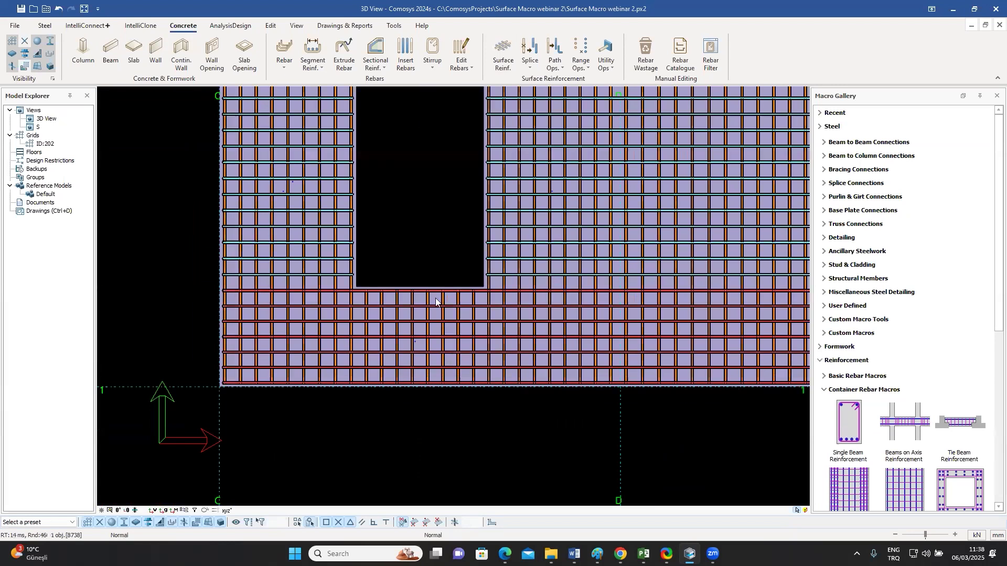
scroll(435, 297, up, 2)
scroll(379, 293, down, 4)
middle_drag(334, 281, 370, 288)
scroll(371, 287, up, 4)
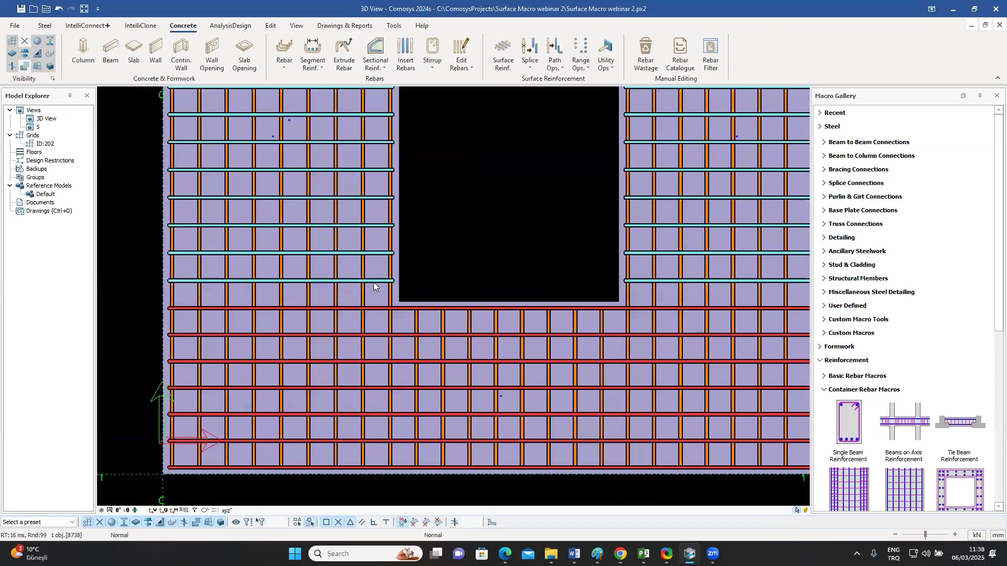
middle_drag(553, 276, 349, 291)
click(440, 298)
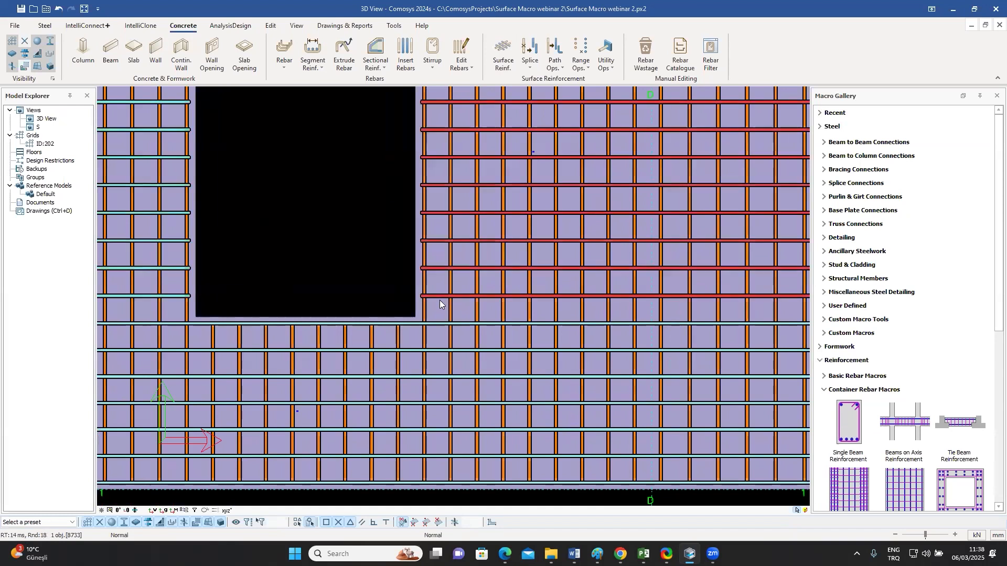
scroll(405, 290, down, 4)
middle_drag(331, 170, 340, 262)
scroll(340, 261, up, 4)
click(339, 260)
scroll(339, 260, down, 4)
middle_drag(443, 303, 443, 231)
scroll(334, 371, up, 5)
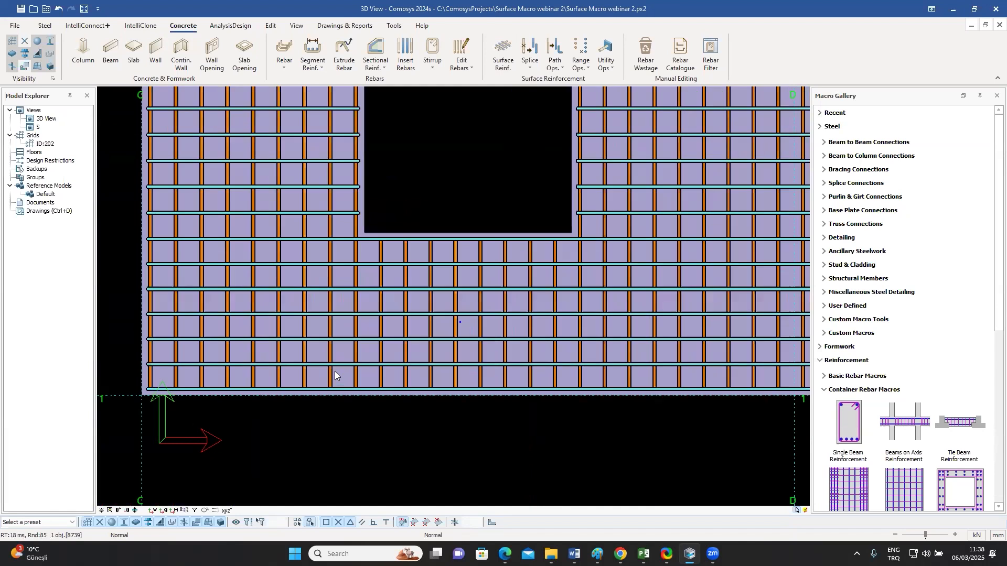
middle_drag(336, 372, 347, 391)
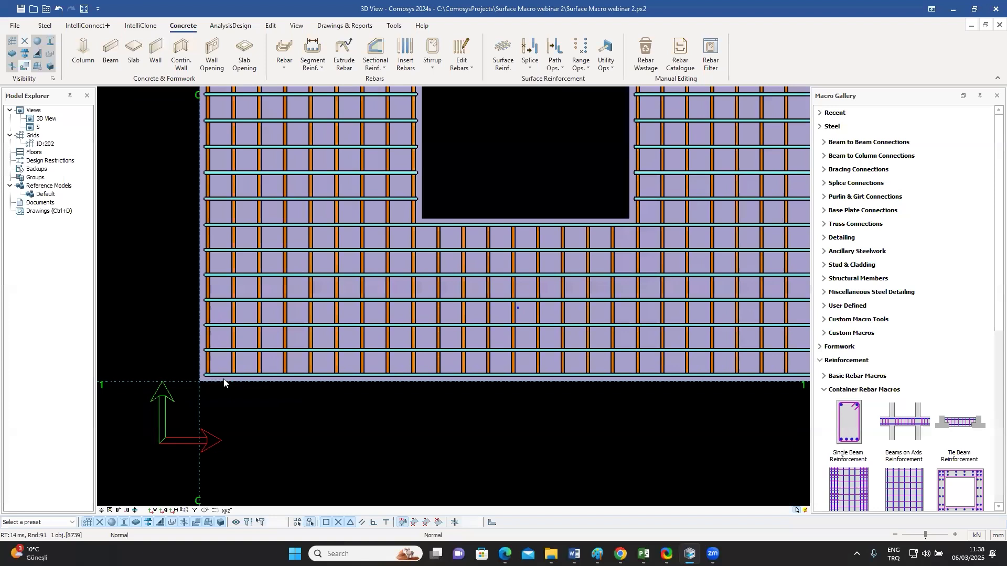
- Examine the concrete cover at the slab corner C-1 and along the nearby opening's edge, checking the rebar group beneath that opening
scroll(224, 382, up, 5)
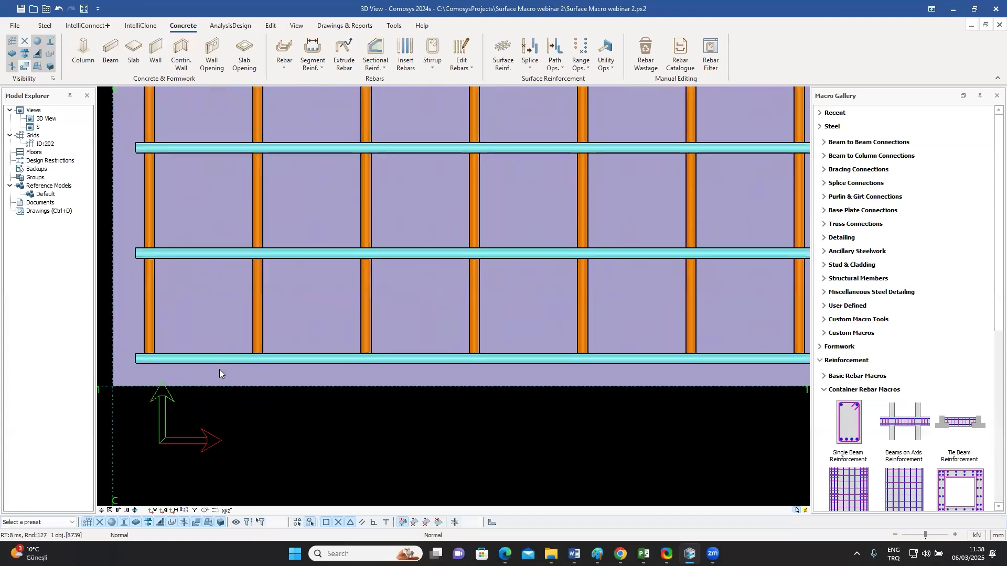
scroll(219, 370, down, 4)
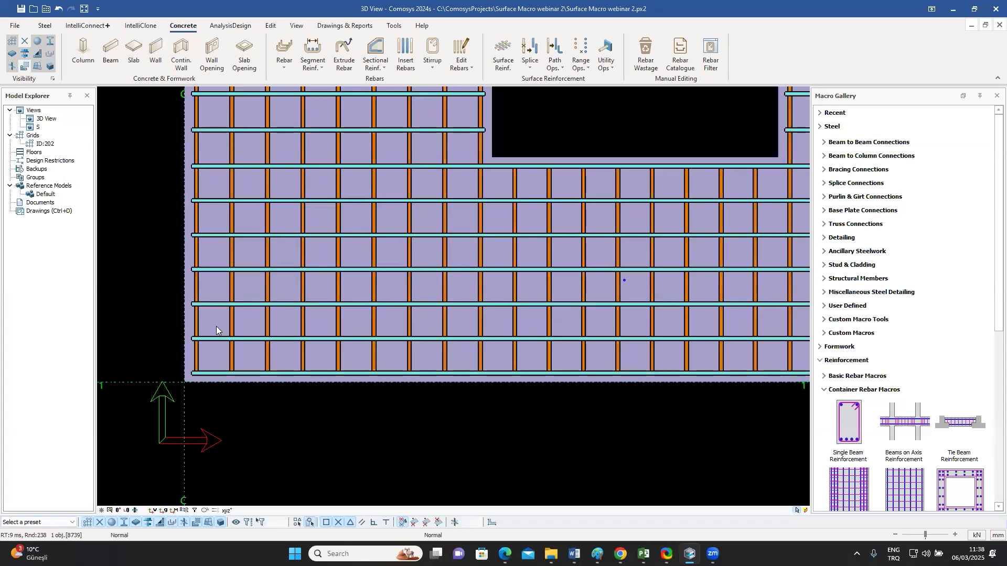
scroll(553, 157, up, 2)
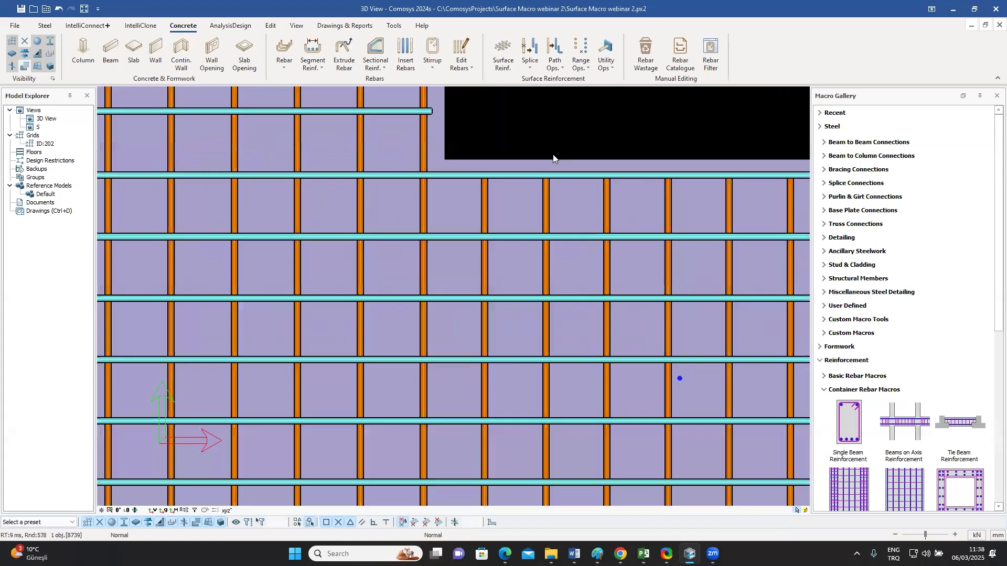
scroll(554, 158, up, 1)
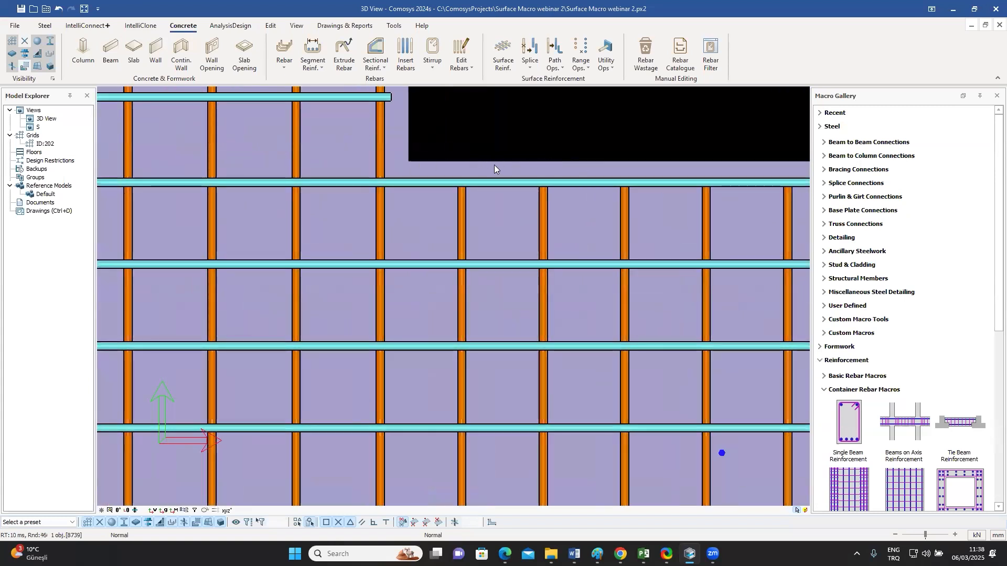
click(482, 184)
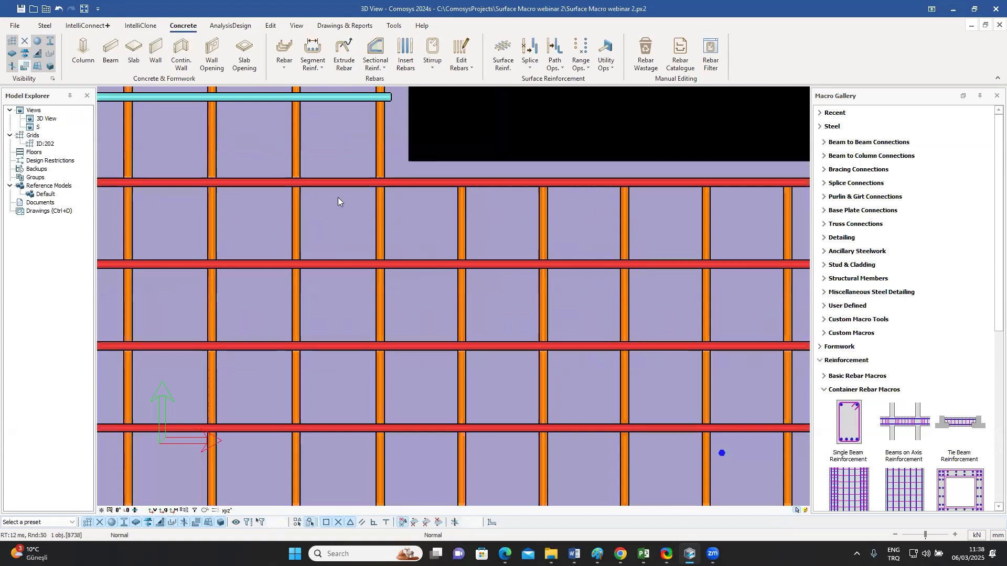
middle_drag(344, 97, 392, 177)
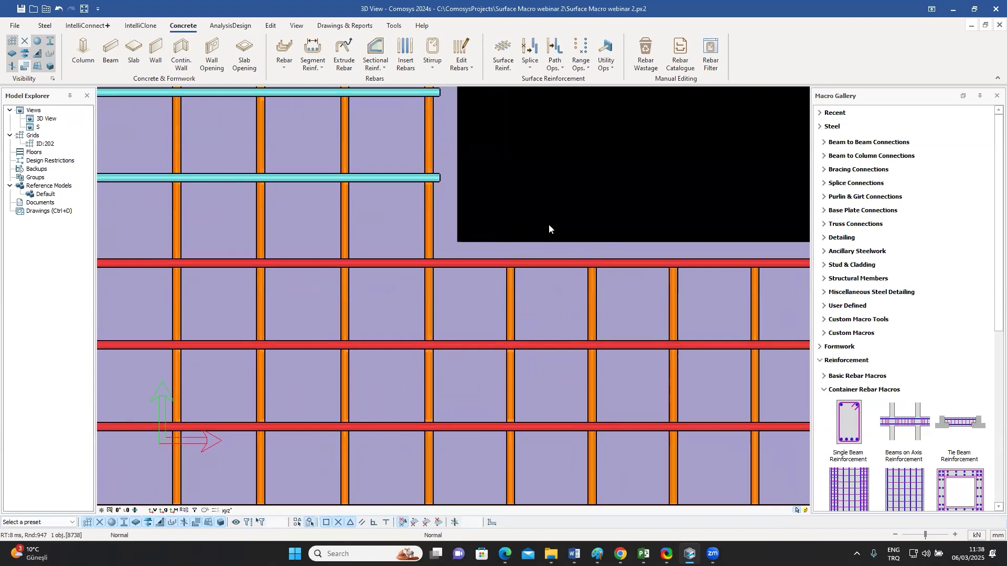
scroll(483, 220, down, 6)
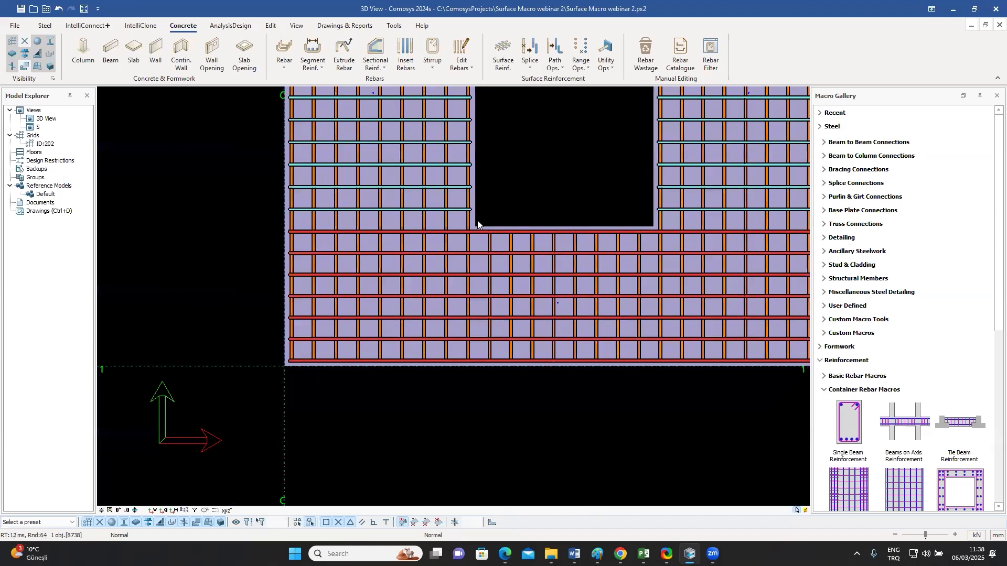
scroll(487, 228, down, 5)
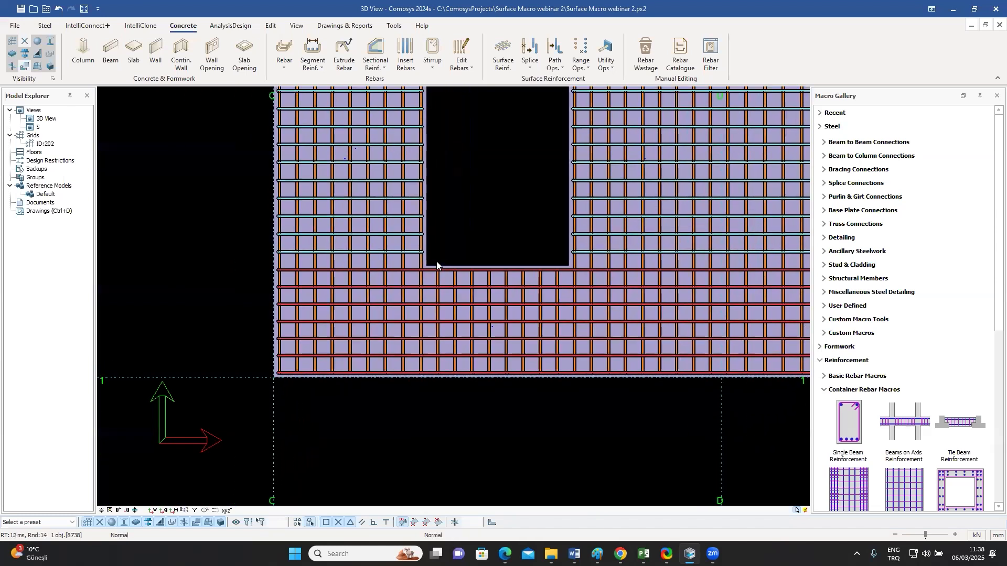
- Inspect the rebar groups around the opening between grids E-F and 2-3, selecting the vertical groups beside it and the horizontal group above it
middle_drag(465, 264, 190, 340)
scroll(191, 340, down, 3)
middle_drag(506, 161, 423, 235)
scroll(423, 235, up, 6)
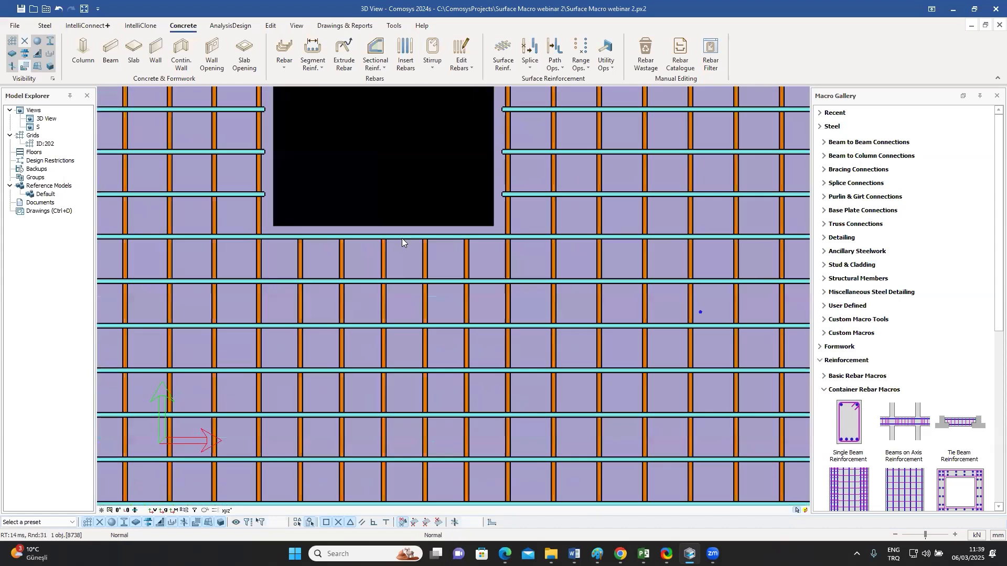
middle_drag(439, 277, 469, 520)
click(537, 284)
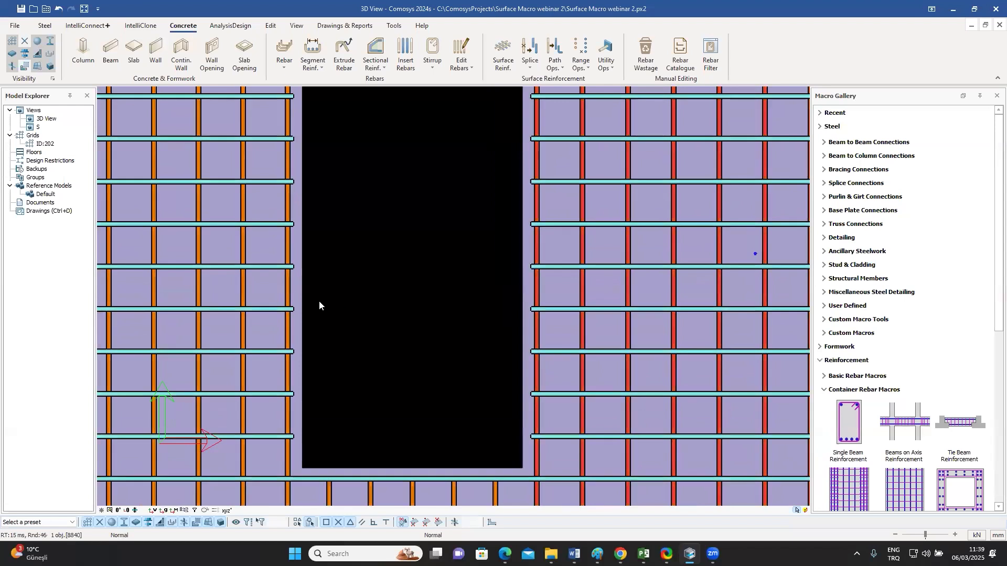
click(289, 287)
scroll(447, 318, down, 7)
middle_drag(457, 198, 443, 251)
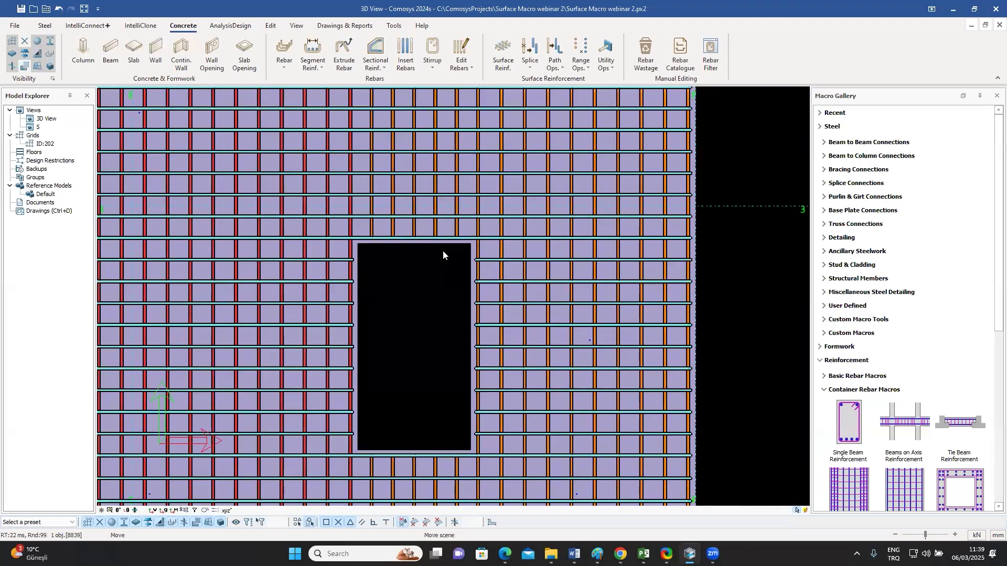
scroll(443, 251, up, 9)
click(393, 219)
scroll(415, 246, down, 8)
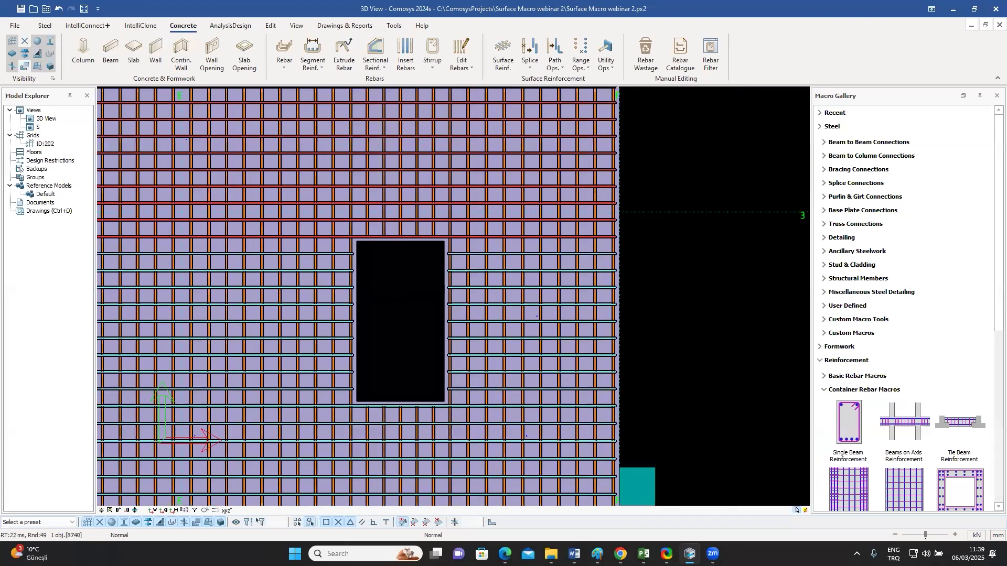
- Inspect the horizontal rebar groups below, beside and above the opening between grids D-E and 3-4
scroll(428, 284, down, 5)
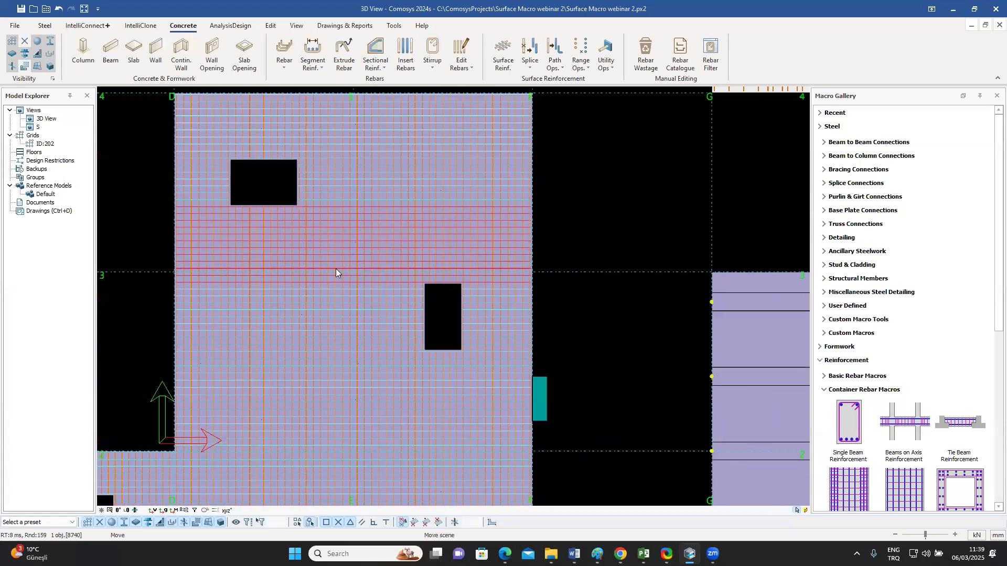
scroll(336, 272, up, 8)
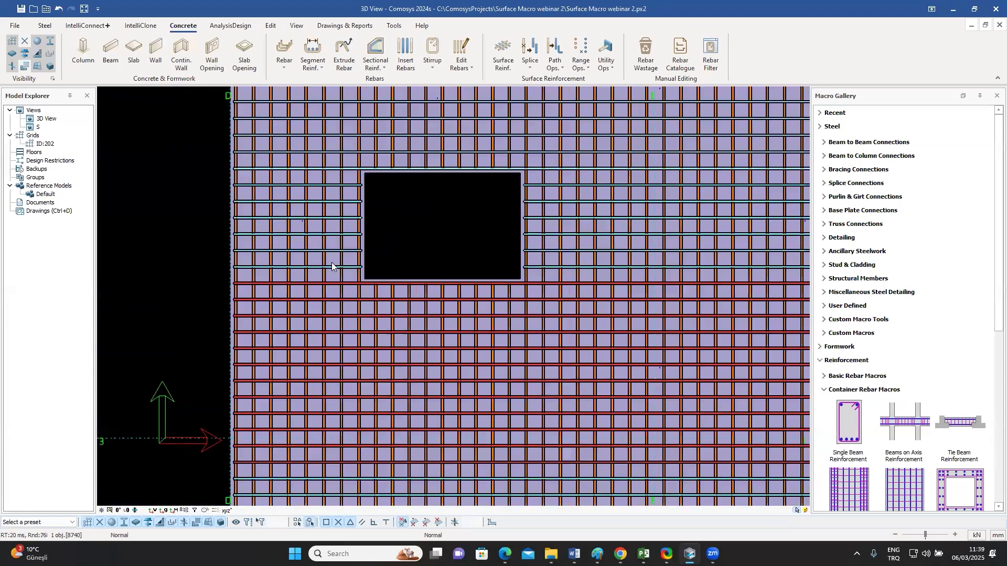
scroll(414, 263, down, 5)
scroll(403, 228, up, 7)
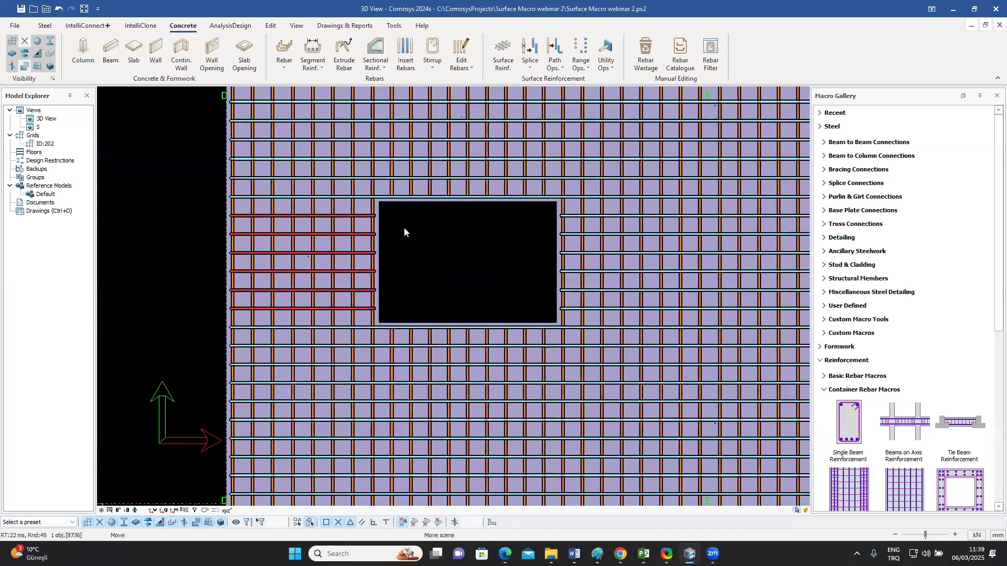
scroll(376, 240, down, 4)
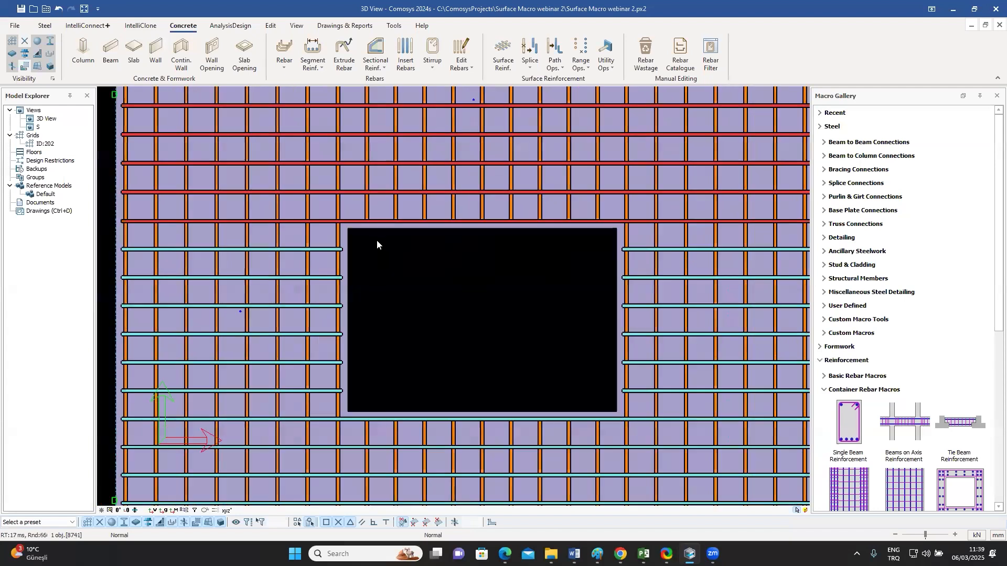
scroll(559, 276, down, 3)
scroll(471, 220, up, 5)
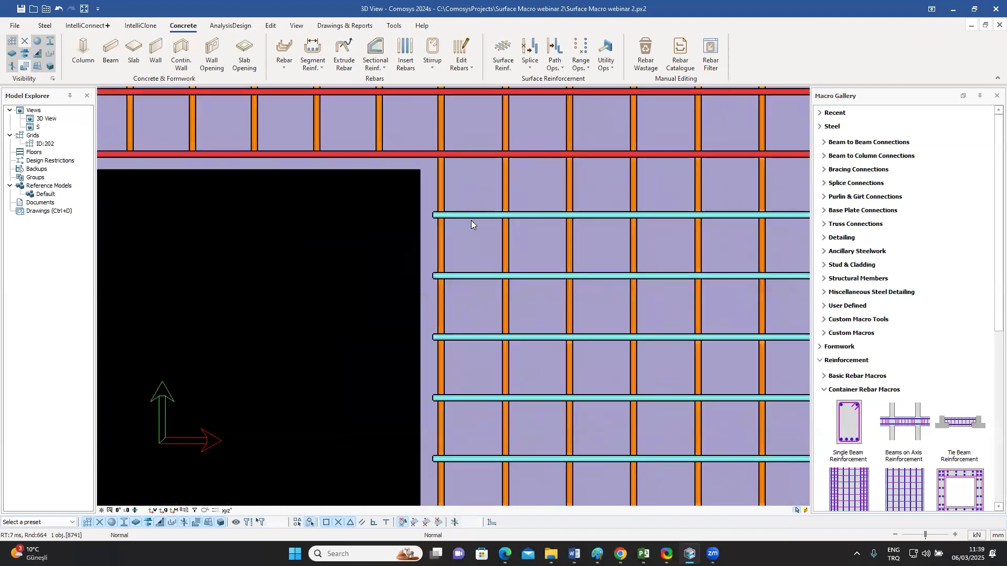
scroll(365, 219, down, 8)
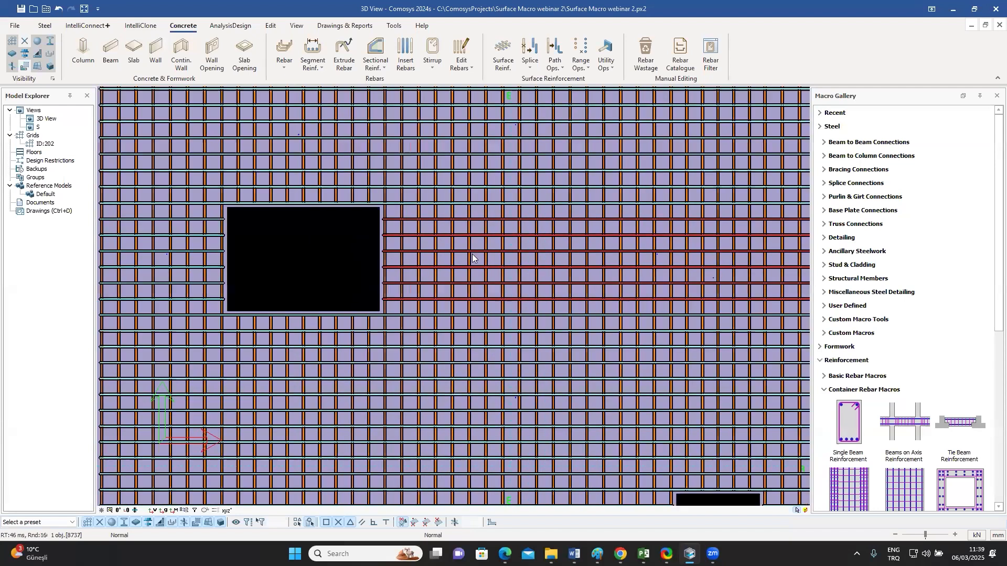
- Examine how the vertical bars end beneath the opening between grids C-D and 1-2
middle_drag(475, 307, 338, 386)
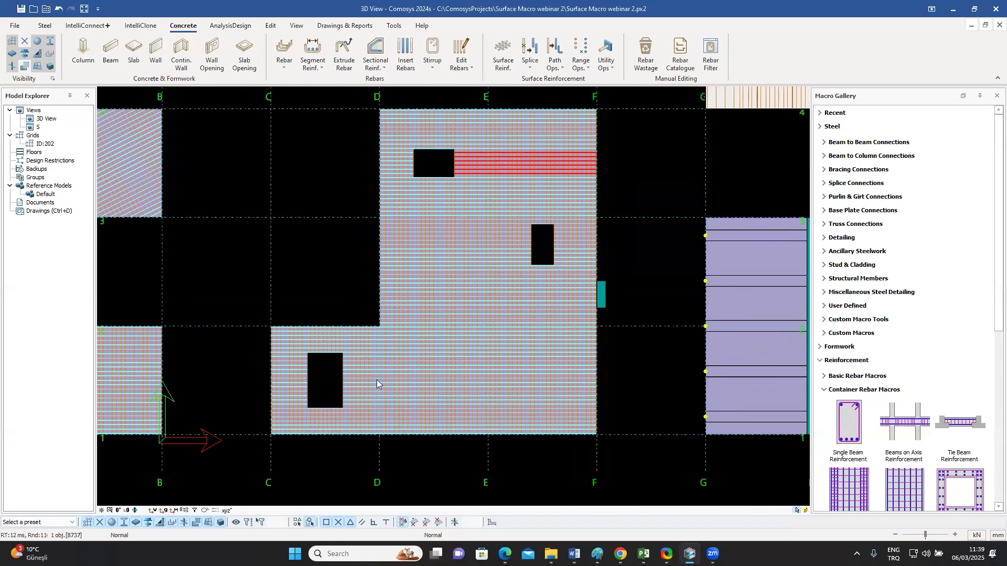
scroll(309, 326, up, 2)
scroll(309, 330, up, 2)
middle_drag(302, 355, 298, 310)
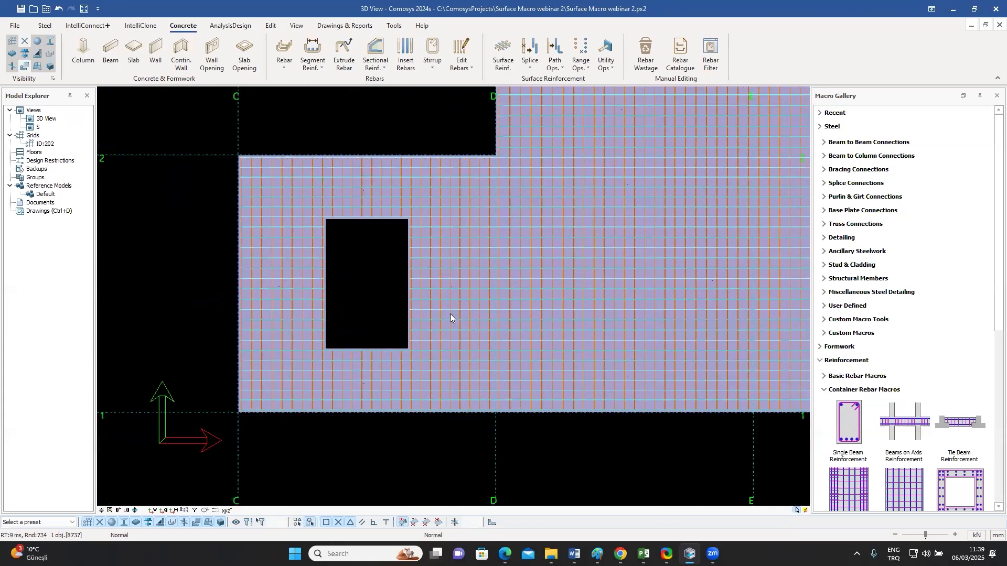
scroll(450, 314, up, 4)
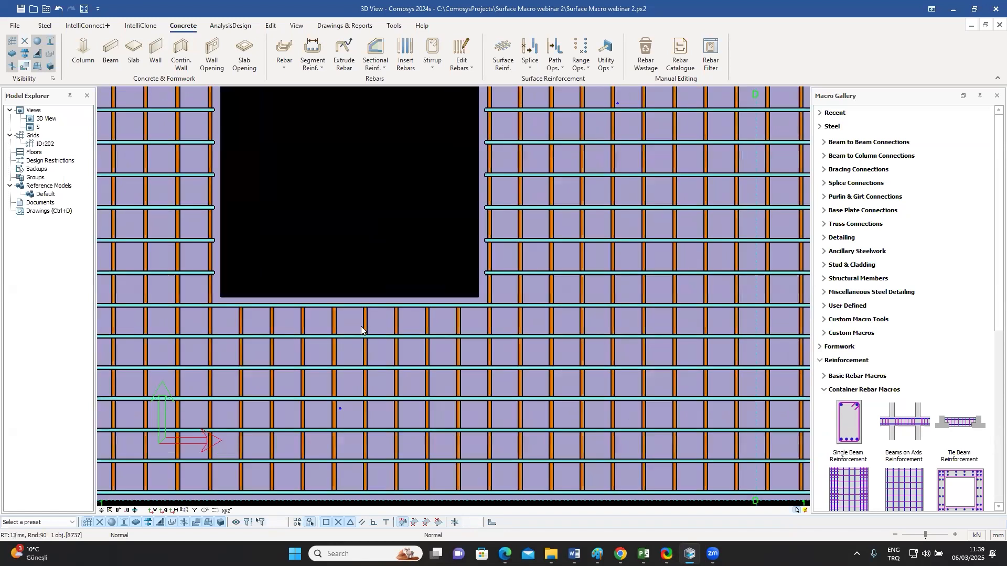
scroll(360, 326, up, 3)
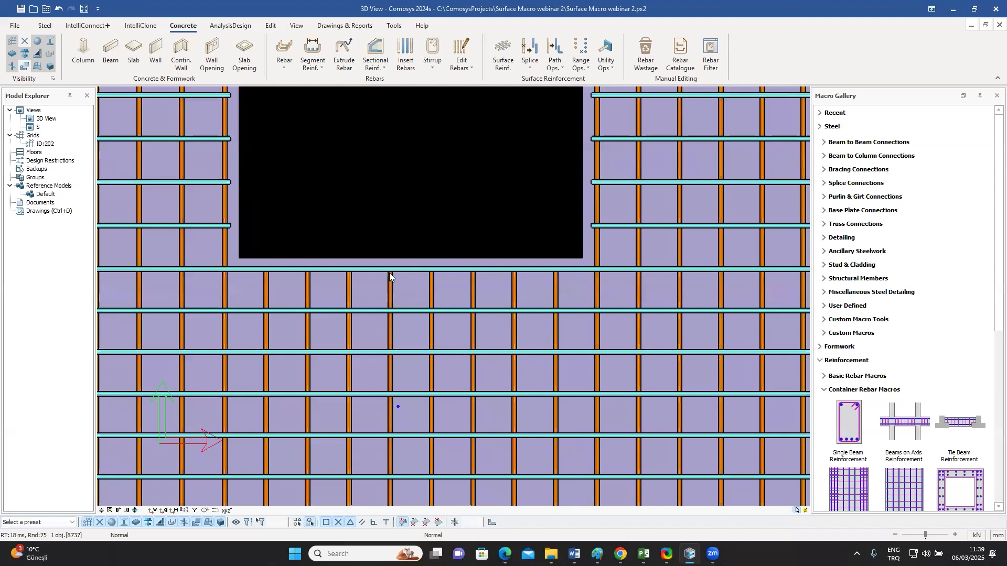
middle_drag(389, 274, 395, 259)
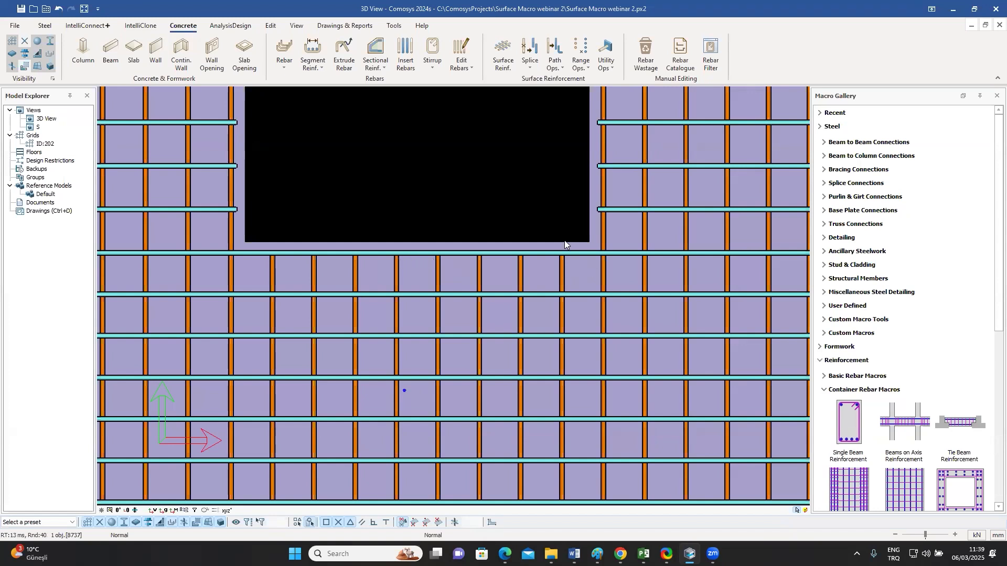
- Make the slab opening objects visible in the L-shaped slab
scroll(565, 242, down, 8)
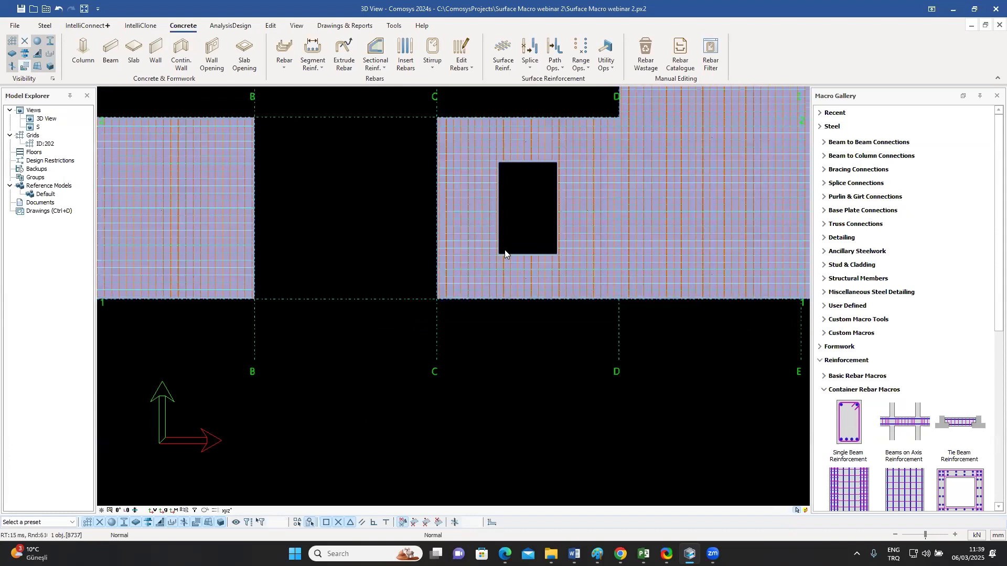
scroll(563, 246, down, 5)
scroll(562, 247, up, 6)
middle_drag(563, 246, 401, 332)
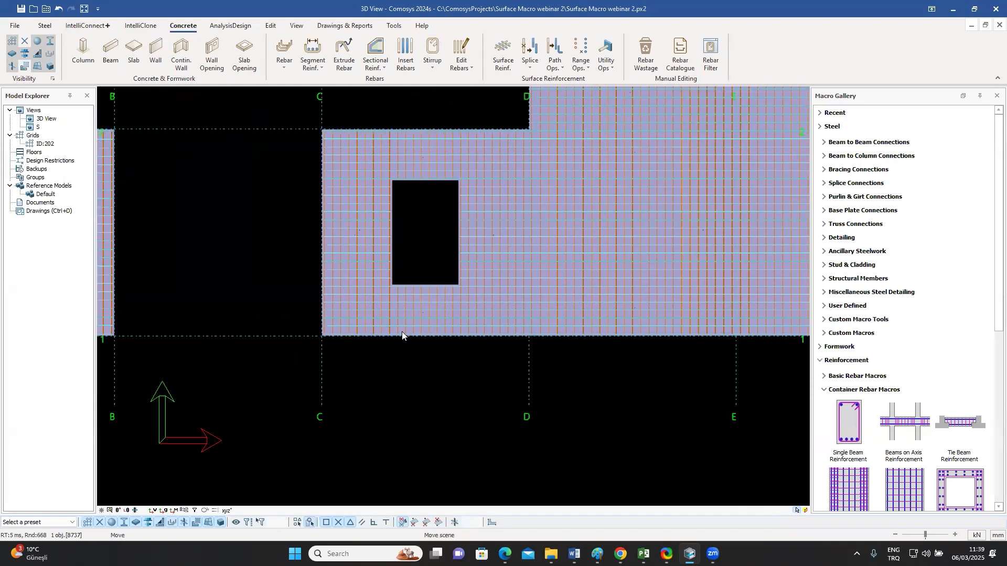
scroll(402, 330, down, 2)
scroll(367, 135, up, 2)
scroll(387, 184, up, 2)
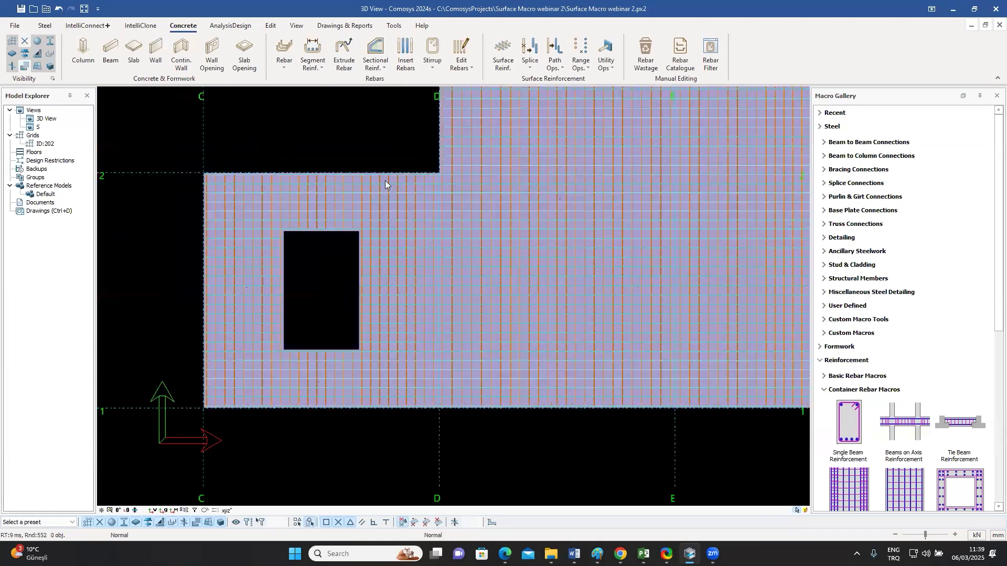
click(25, 65)
scroll(361, 353, down, 1)
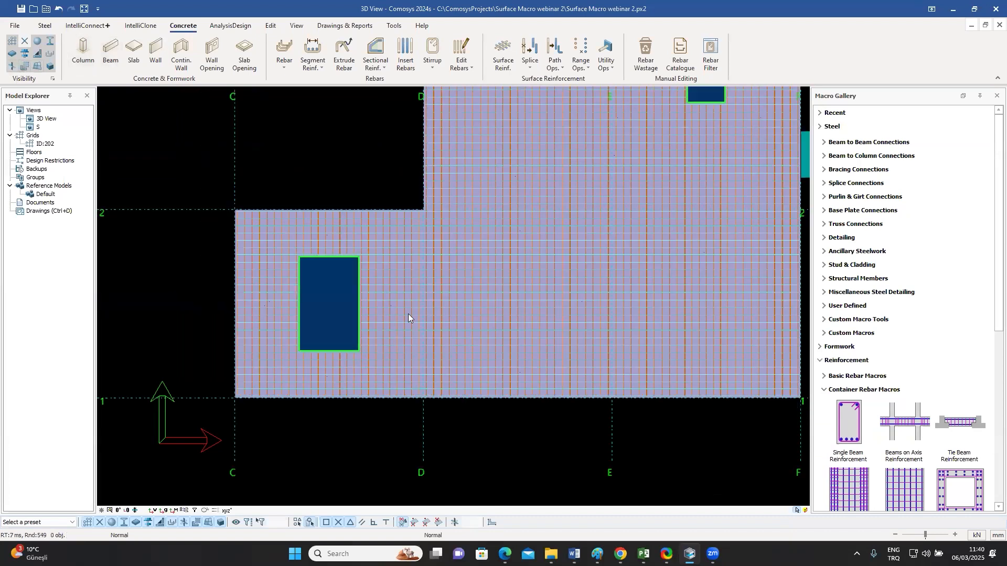
scroll(408, 313, down, 3)
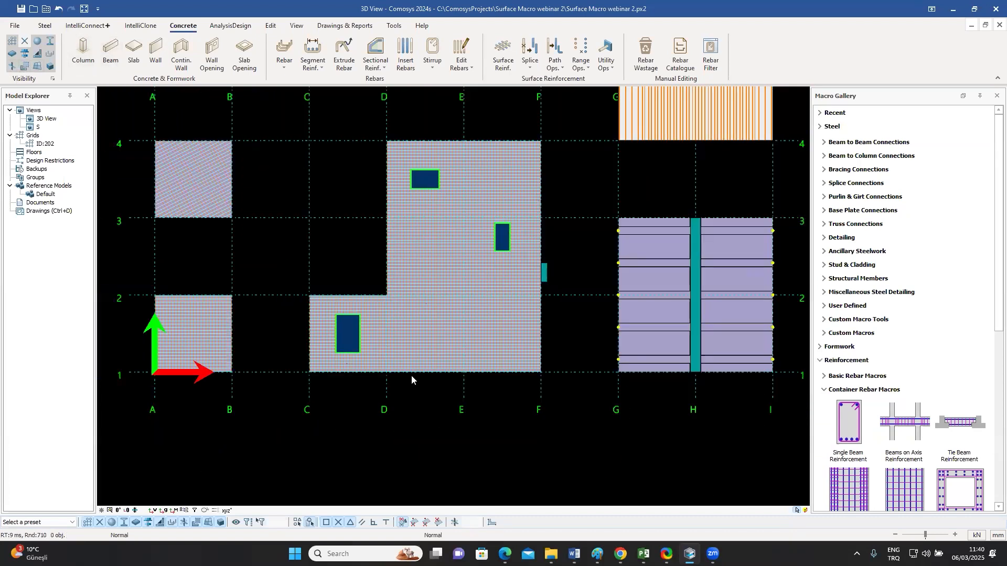
- Set the horizontal width of the slab opening between grids C-D and 1-2 to 2200 mm and check the surrounding rebars
middle_drag(436, 339, 495, 334)
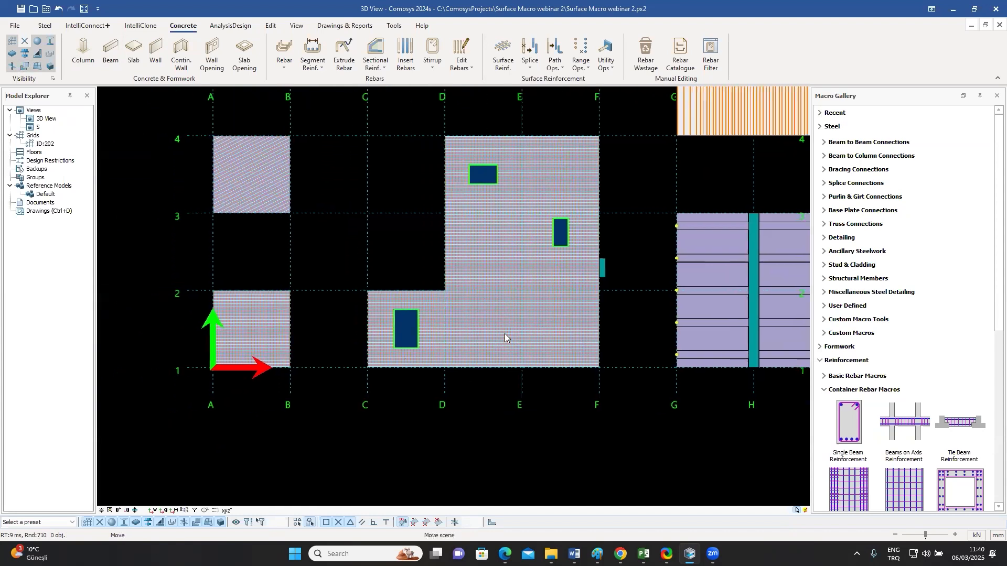
scroll(407, 341, up, 4)
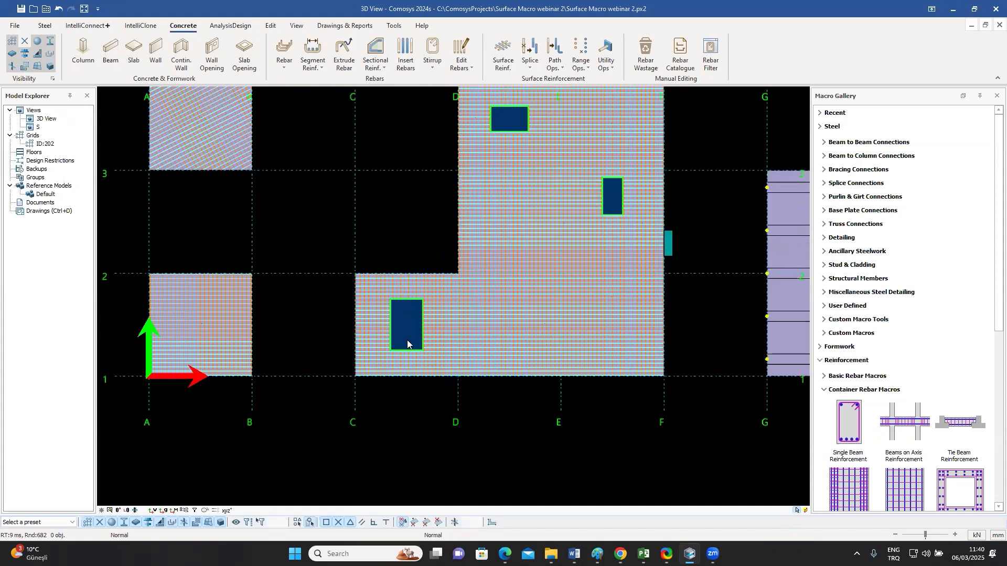
click(408, 332)
double_click(408, 332)
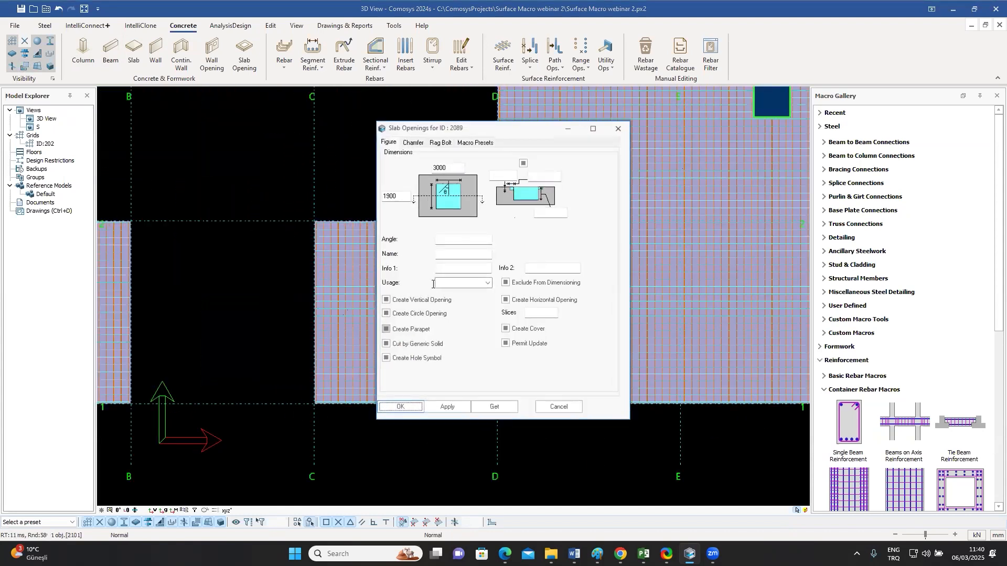
drag(493, 129, 650, 138)
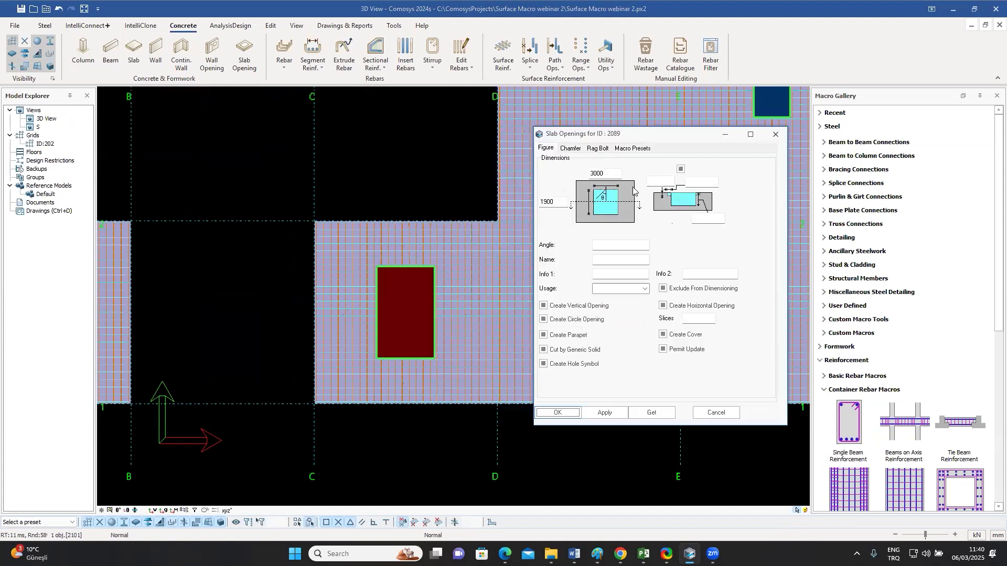
double_click(548, 201)
text(2200)
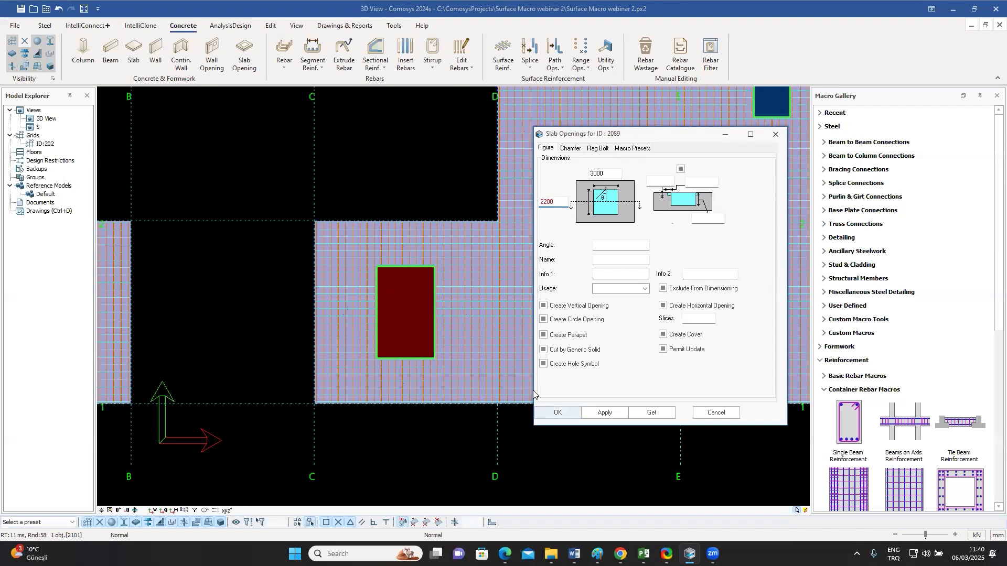
click(559, 413)
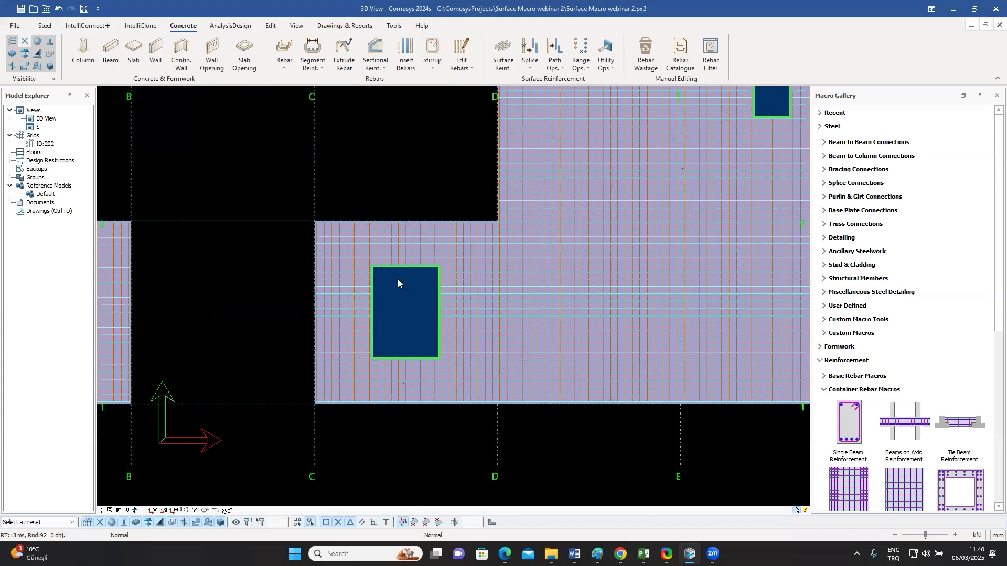
scroll(394, 282, up, 6)
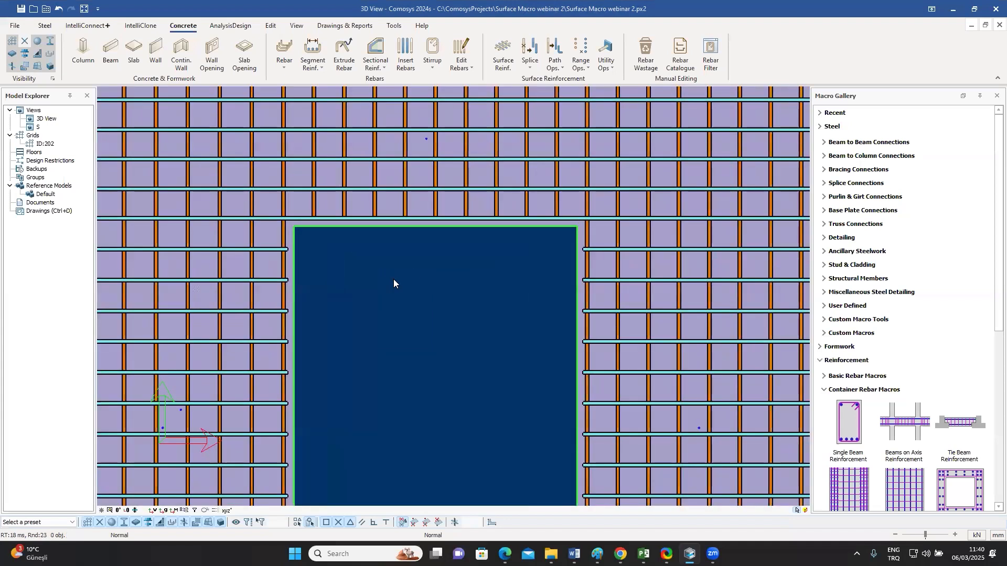
scroll(394, 283, down, 5)
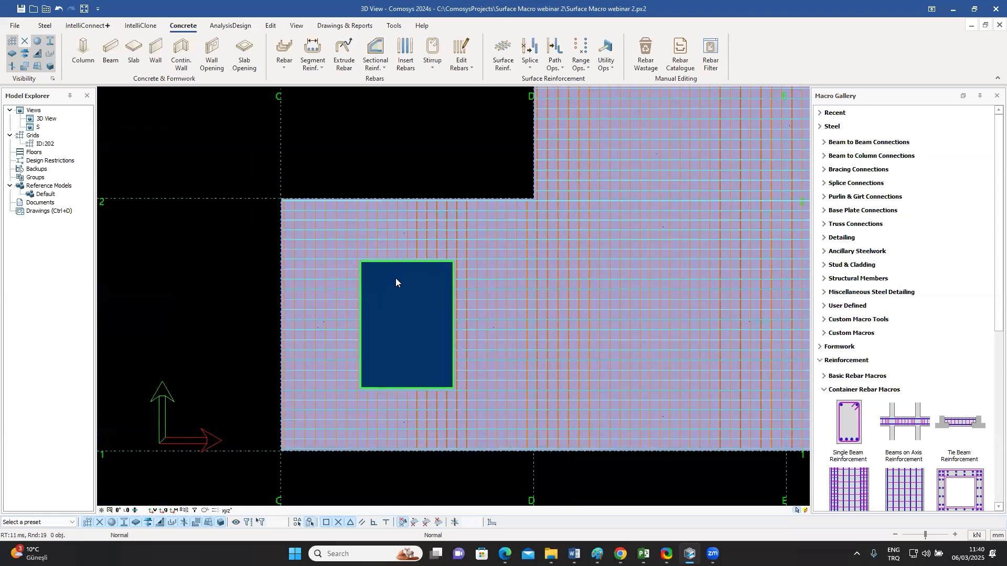
- Set the horizontal width of the slab opening between grids E-F and 2-3 to 1500 mm and check the rebars around it
scroll(396, 278, down, 4)
scroll(485, 263, down, 3)
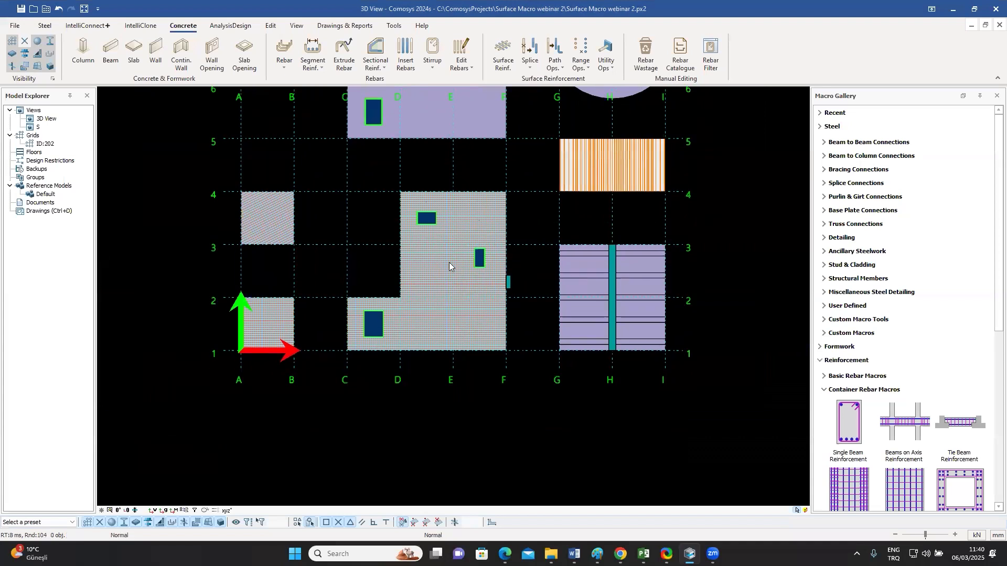
scroll(449, 262, up, 6)
scroll(482, 257, up, 3)
double_click(422, 201)
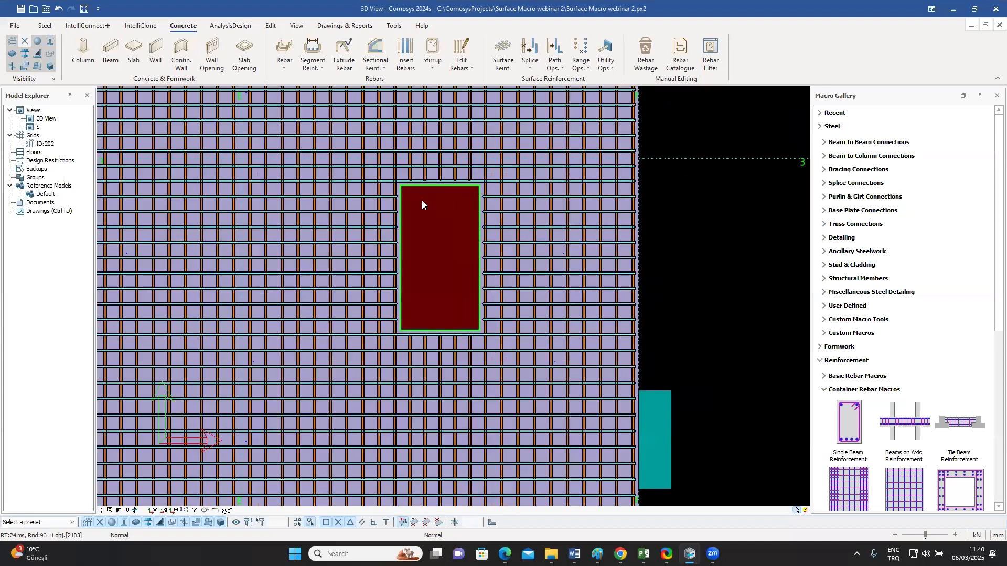
text(1500)
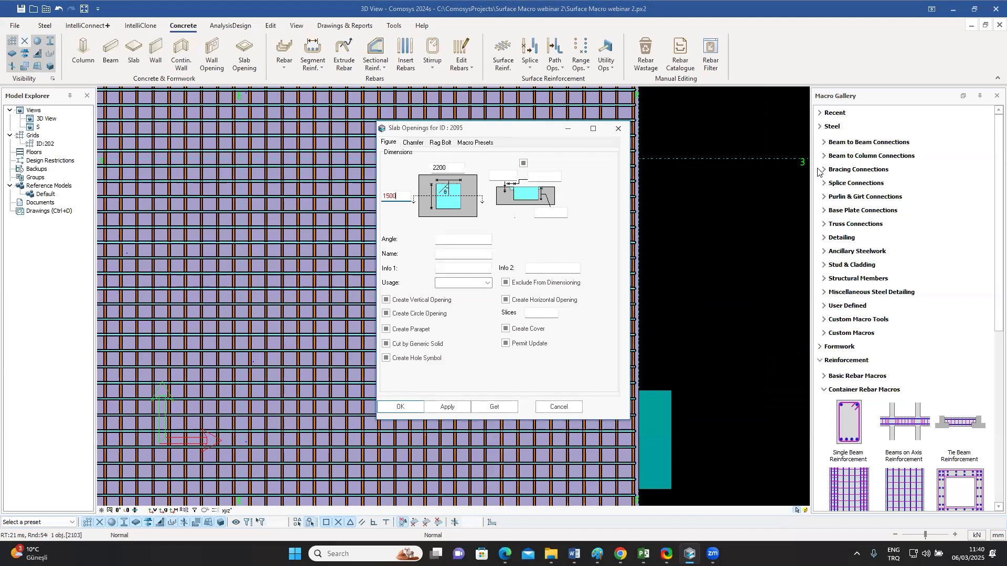
drag(819, 172, 818, 145)
click(764, 425)
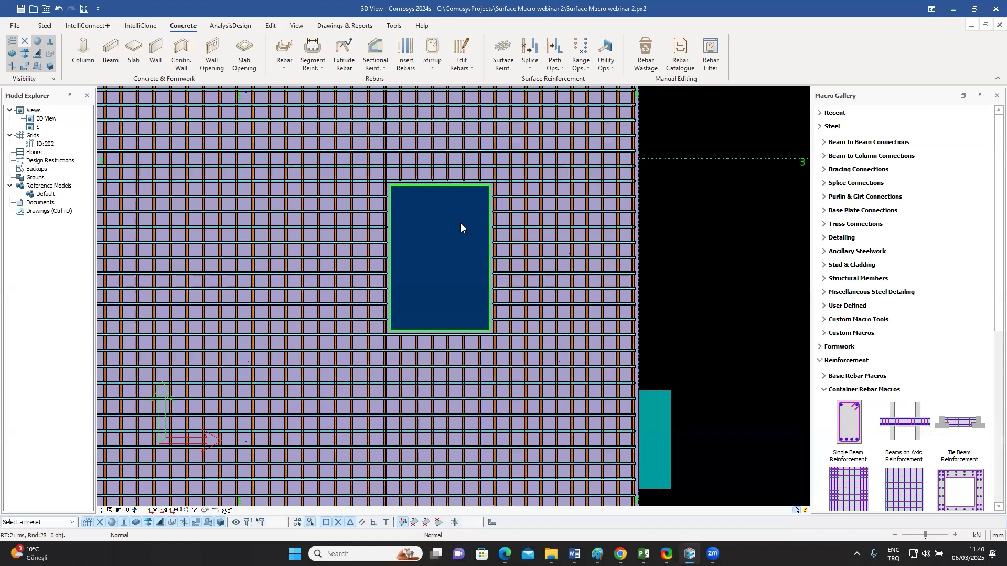
scroll(461, 224, up, 3)
scroll(461, 224, down, 4)
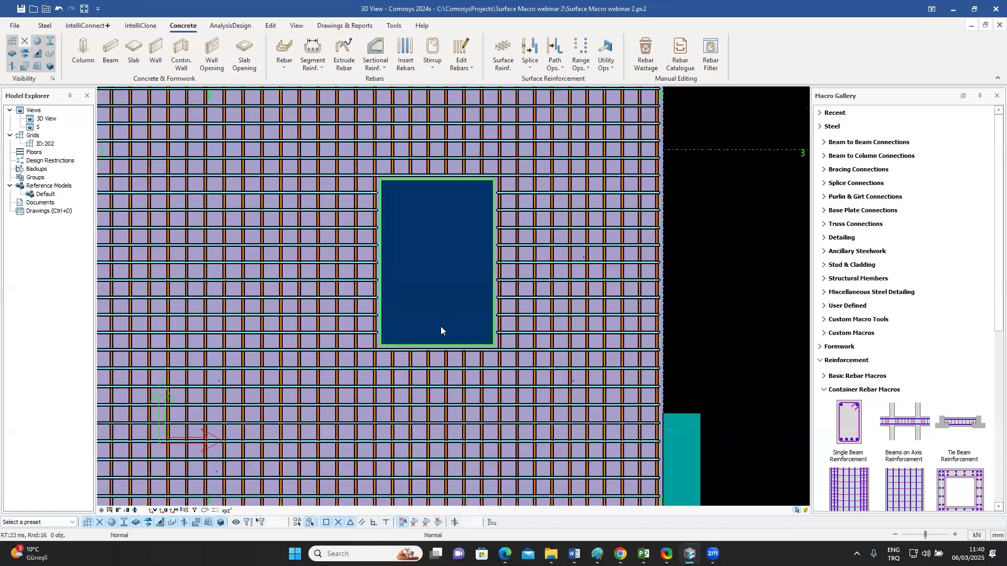
- Turn on the display of point markers in the model view
scroll(440, 327, down, 6)
middle_drag(115, 126, 148, 149)
click(24, 41)
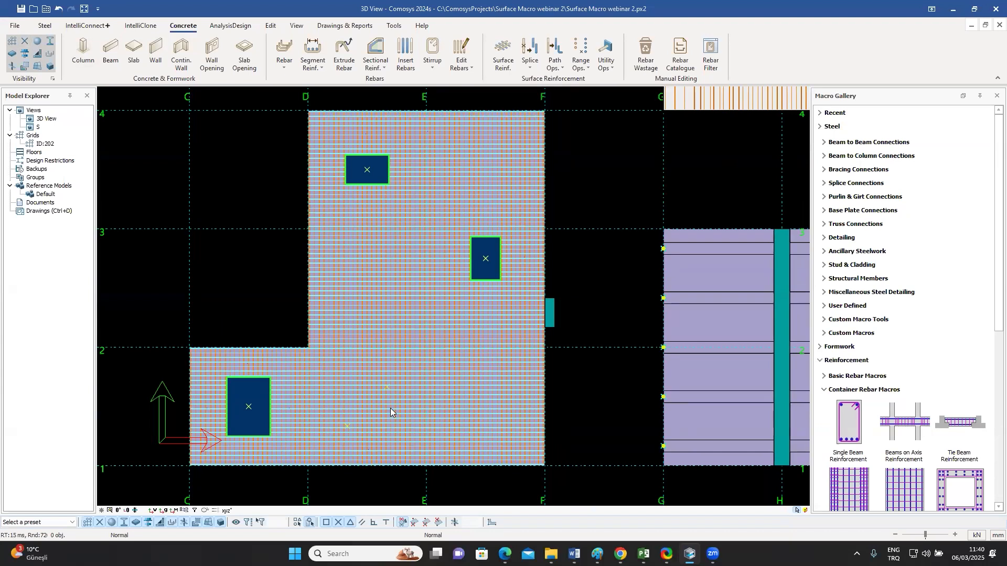
- Add a slab opening to the L-shaped slab at the upper point marker between grids D-E and 1-2, and check the rebars around it
scroll(391, 398, up, 3)
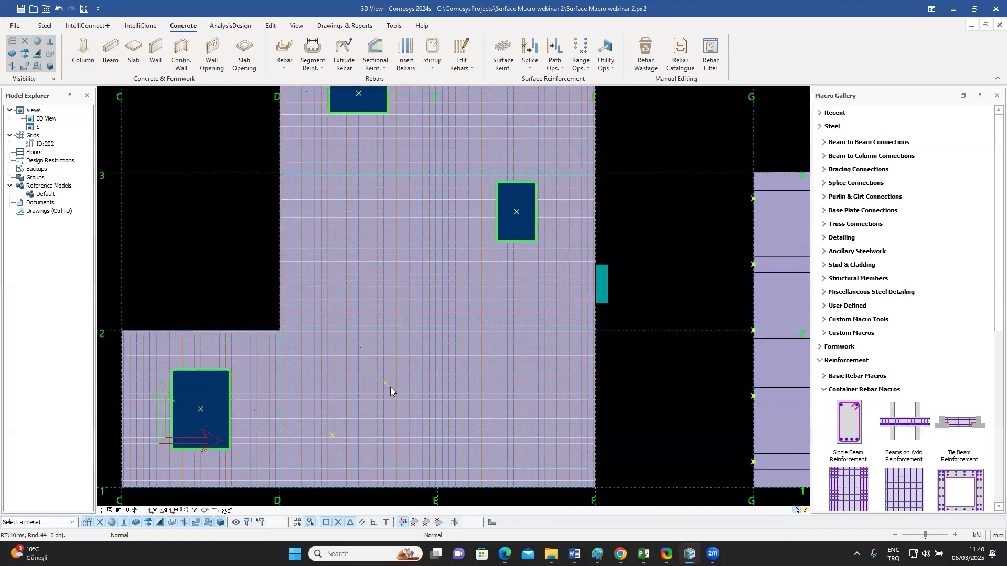
scroll(386, 382, up, 1)
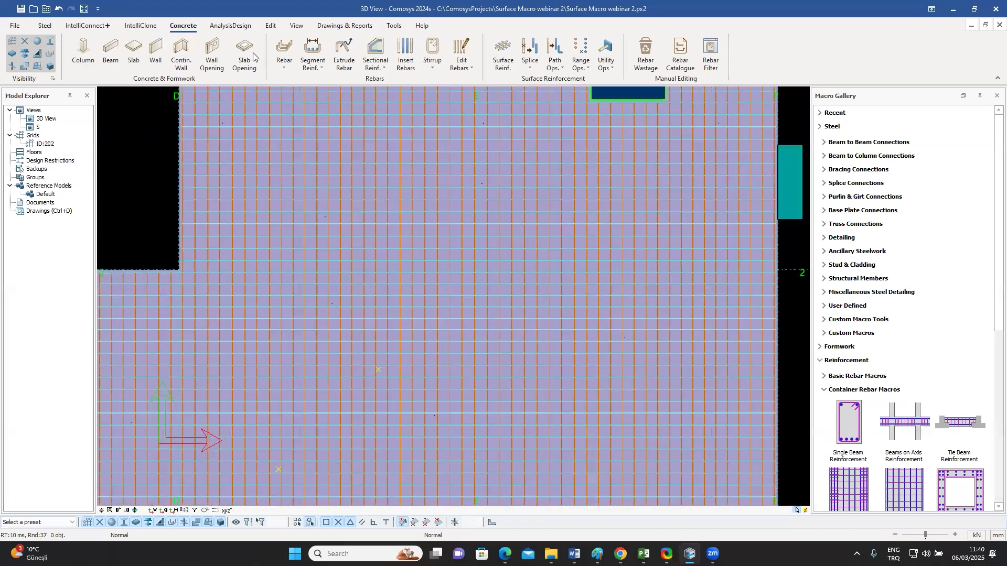
click(245, 51)
scroll(380, 362, up, 4)
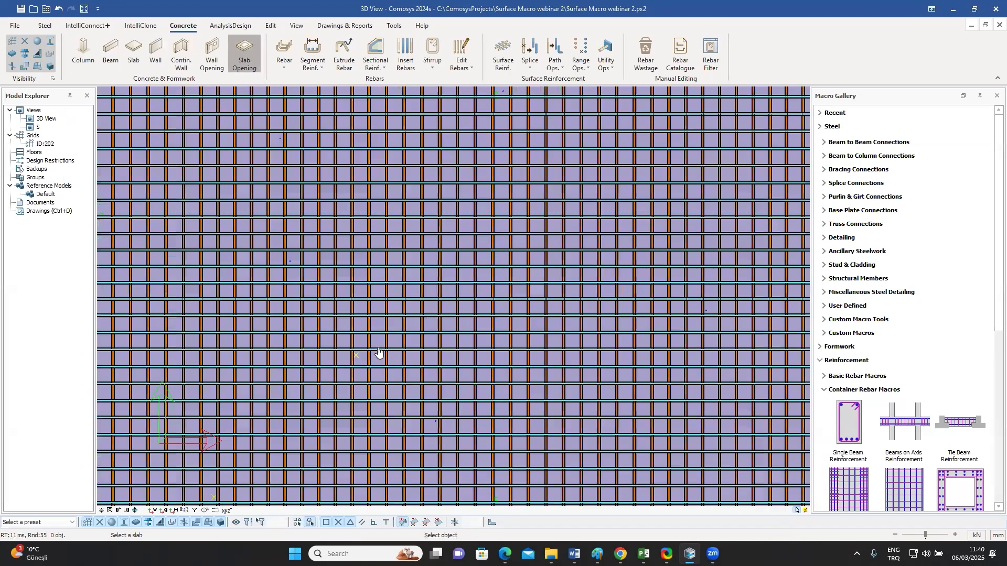
click(337, 344)
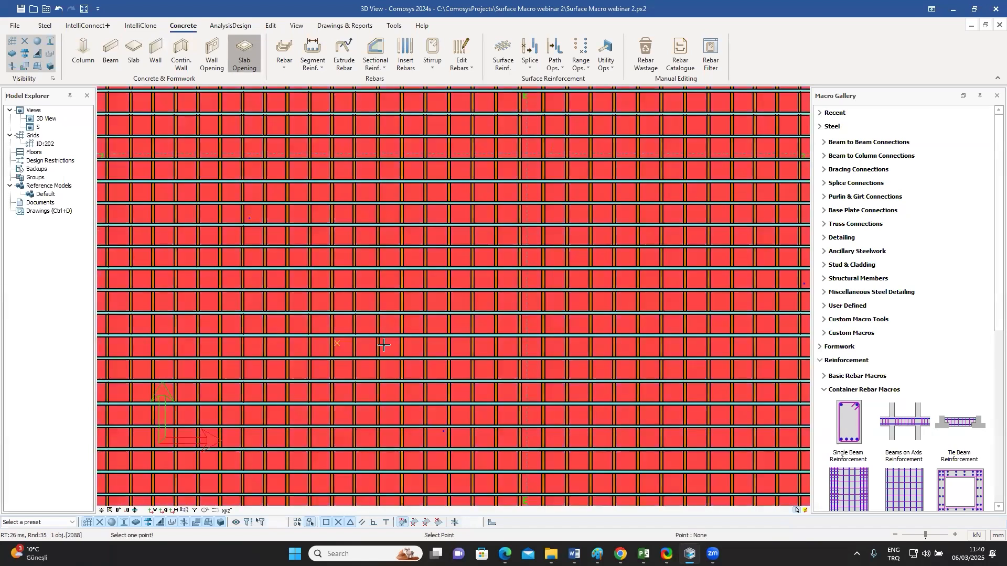
click(337, 344)
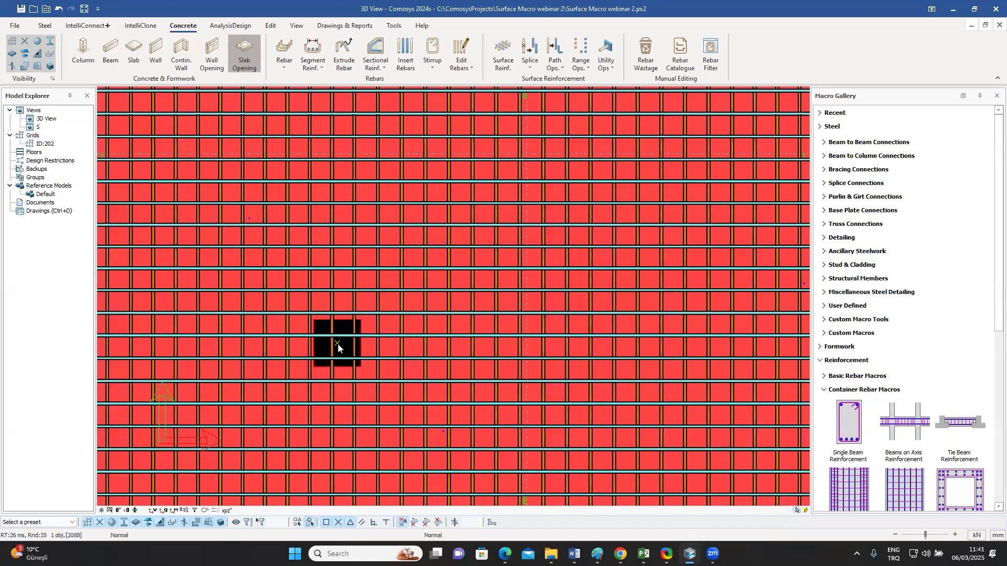
scroll(344, 345, up, 3)
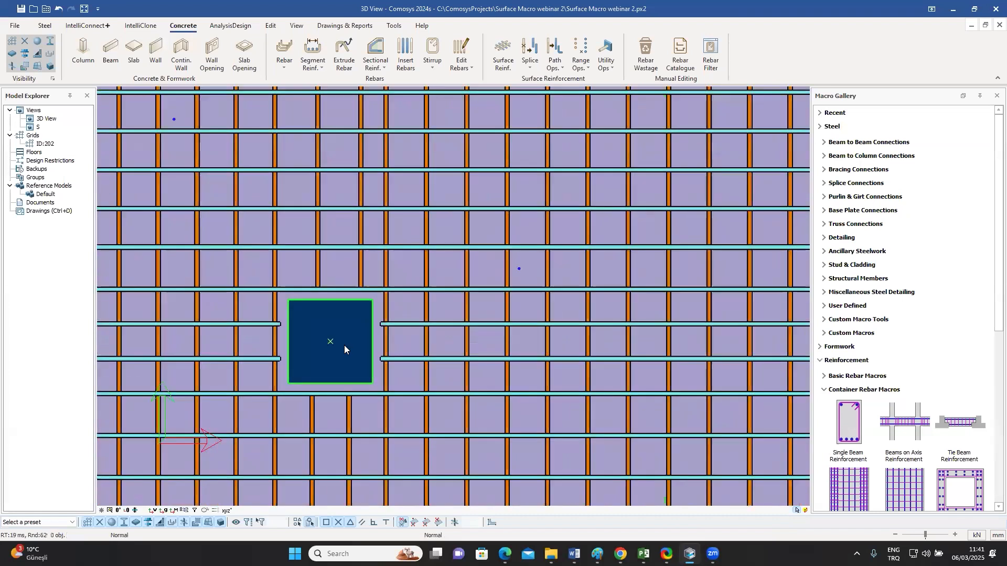
scroll(345, 343, down, 1)
scroll(344, 345, down, 5)
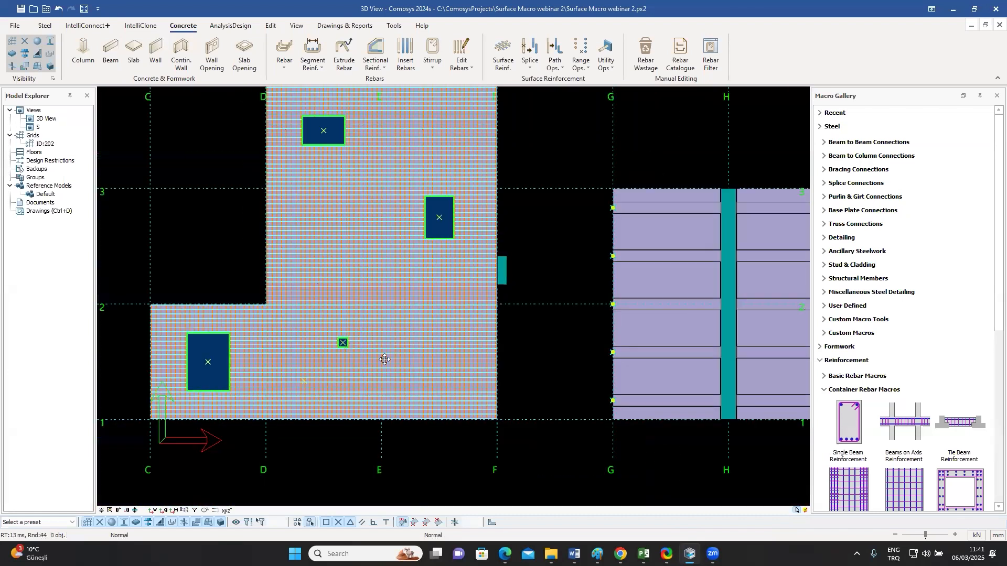
middle_drag(385, 360, 409, 355)
middle_drag(524, 311, 521, 338)
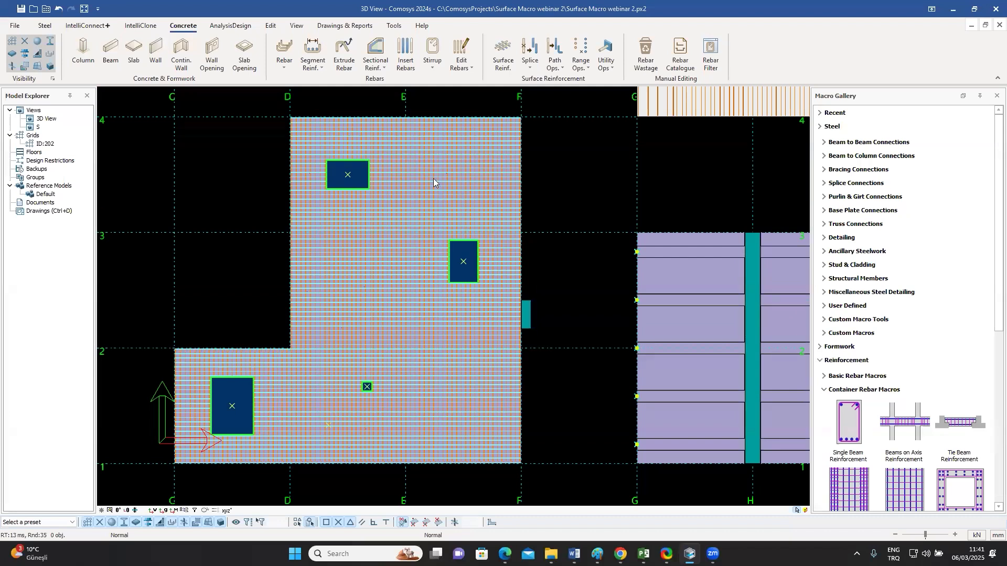
- Move the slab opening between grids C-D and 1-2 by -750 mm along X and check the rebars around it
click(243, 418)
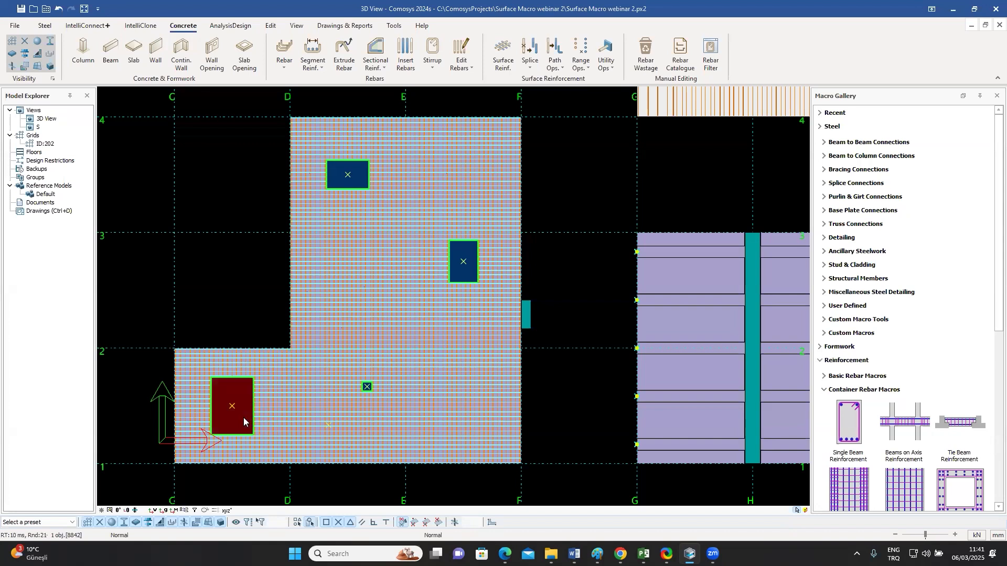
middle_drag(244, 421, 294, 386)
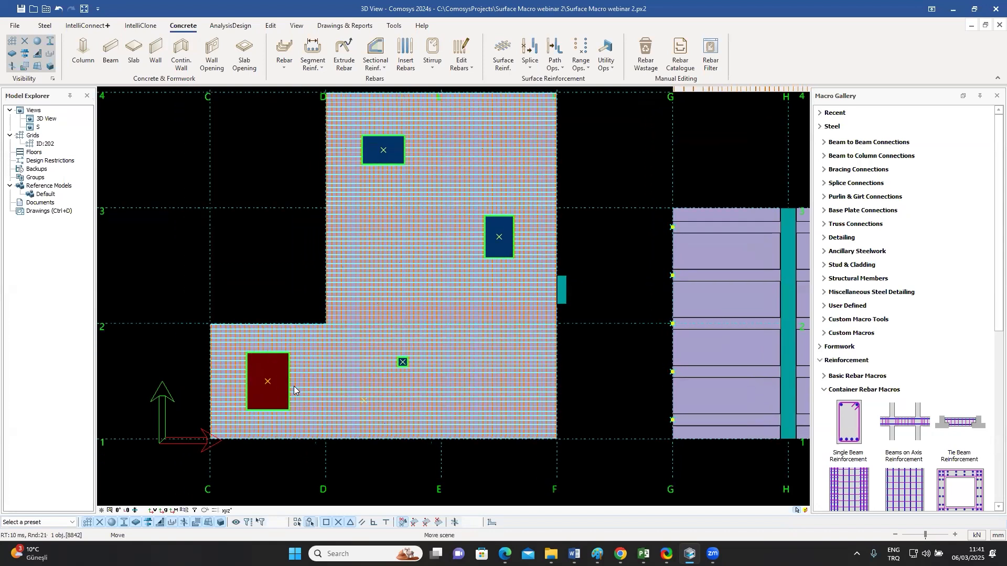
right_click(294, 386)
mouse_move(351, 294)
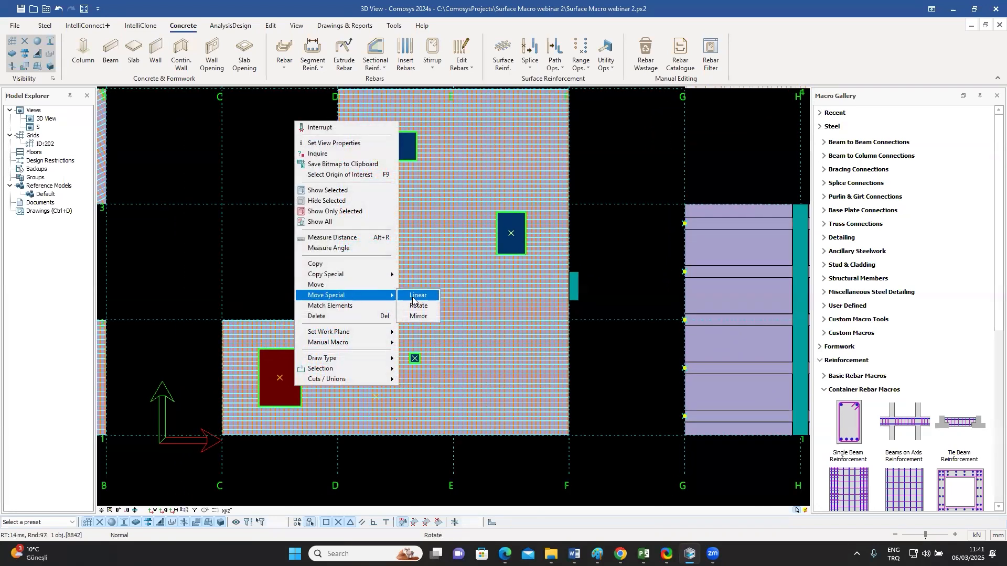
click(417, 295)
click(132, 135)
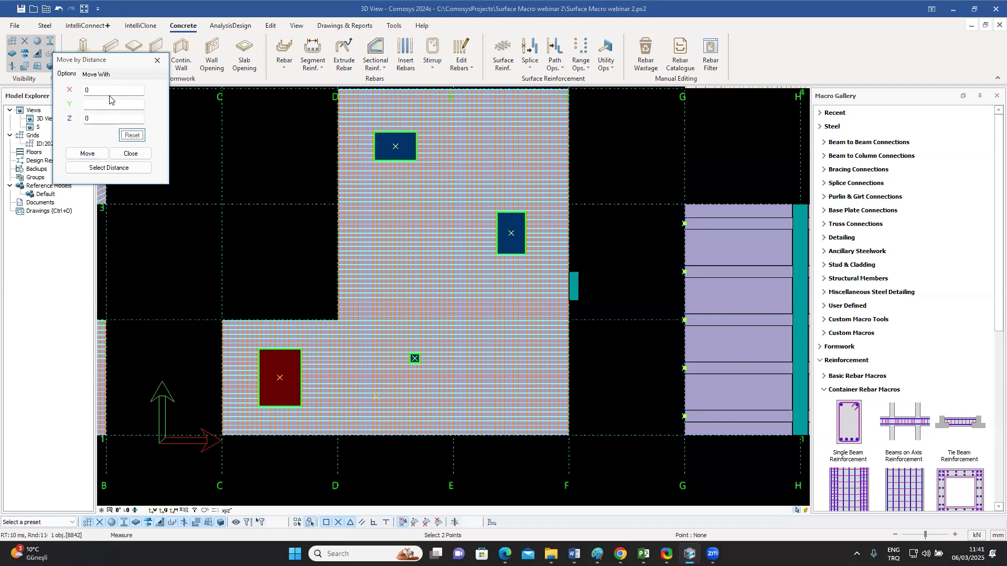
text(-750)
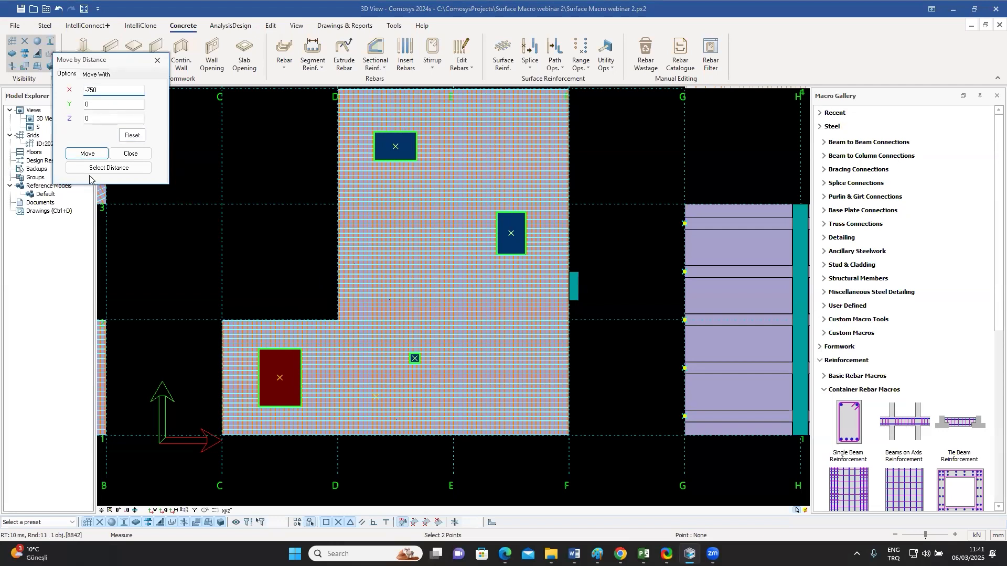
click(88, 154)
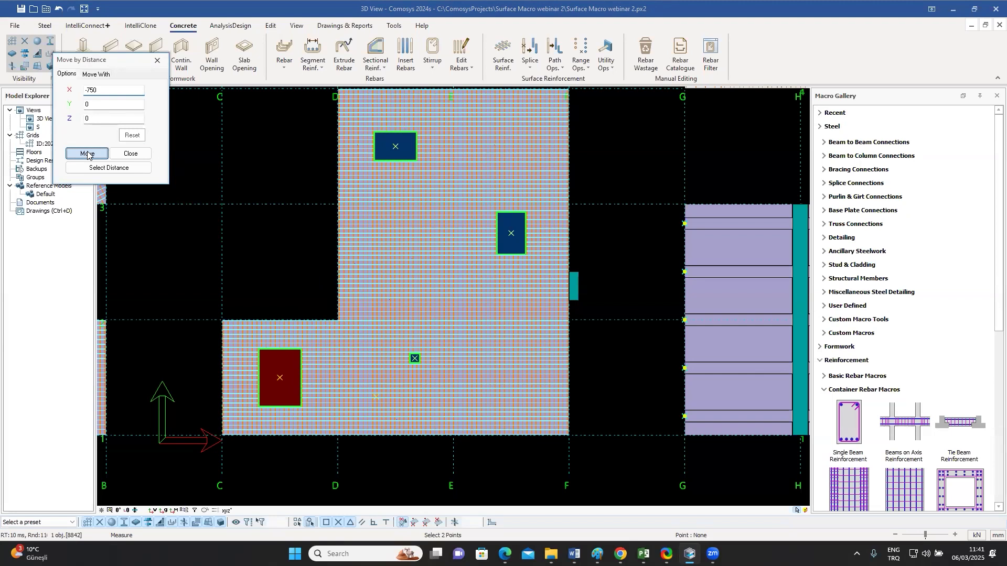
click(131, 153)
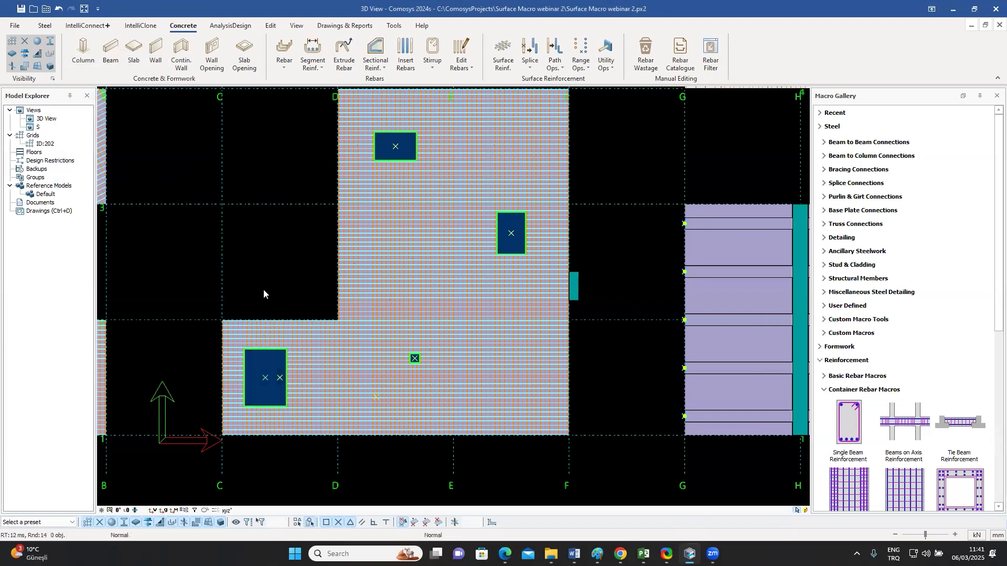
scroll(262, 283, up, 2)
scroll(291, 379, up, 3)
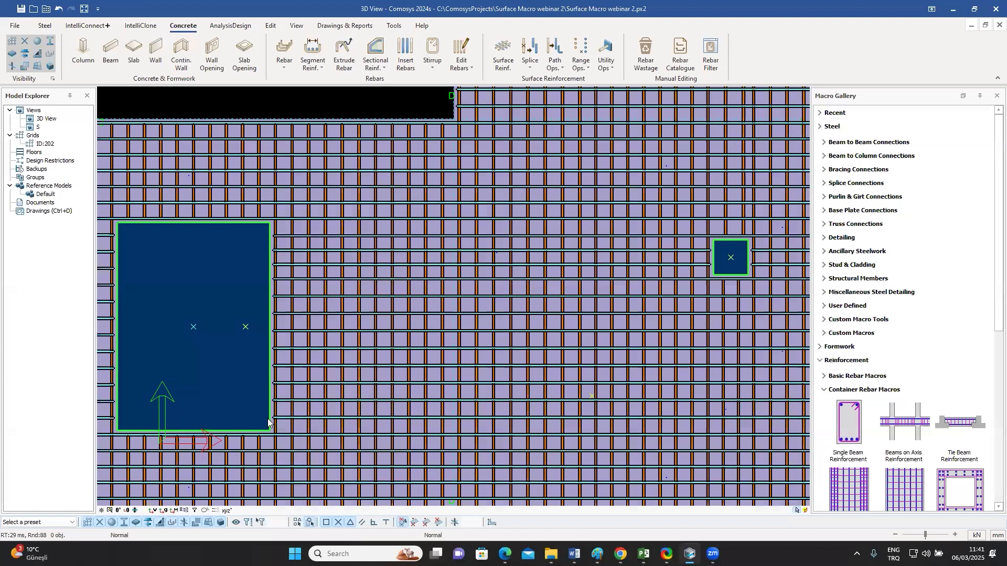
middle_drag(227, 220, 269, 209)
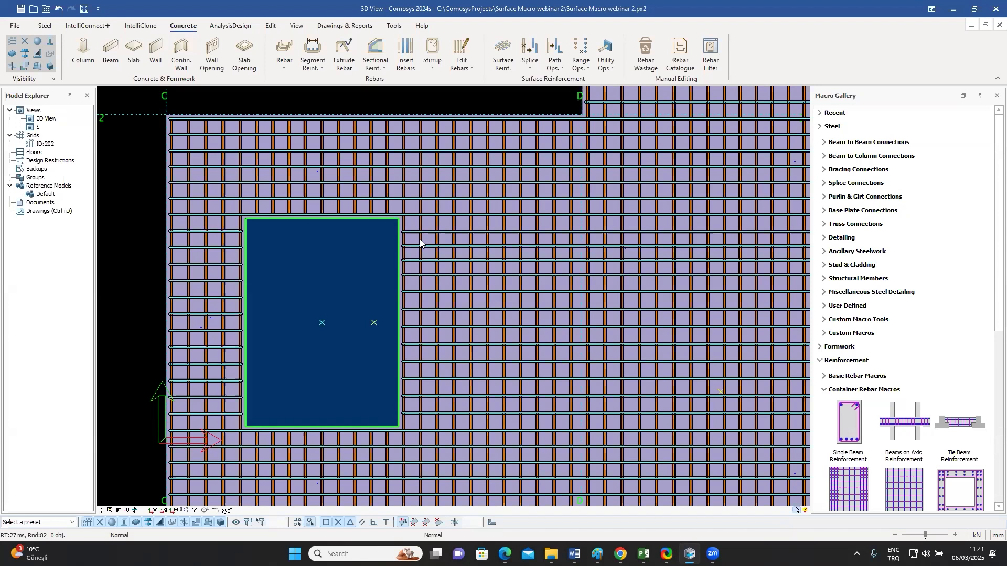
scroll(380, 239, down, 6)
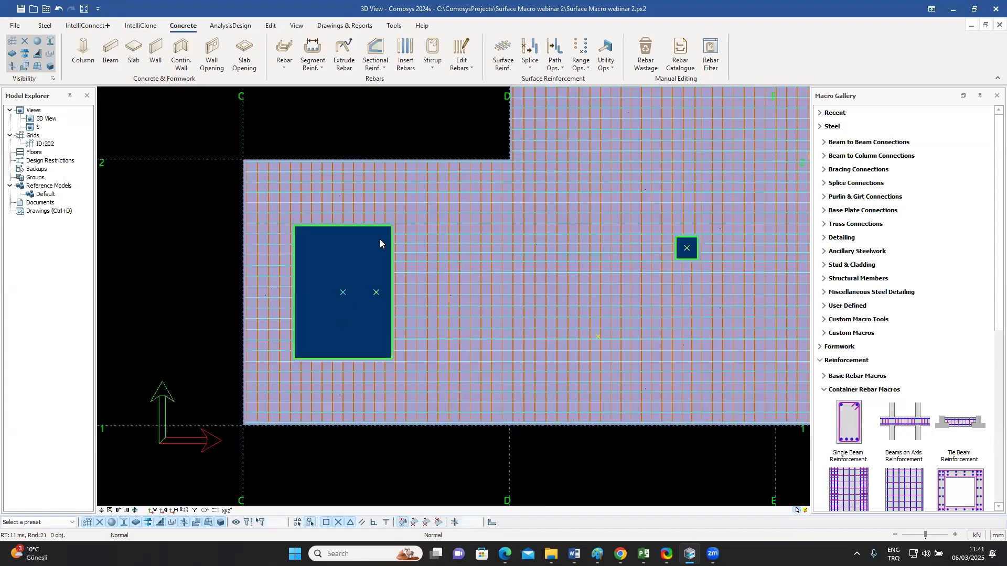
- Examine the L-shaped slab's rebar mesh and its four openings in a tilted 3D view
middle_drag(452, 297, 440, 250)
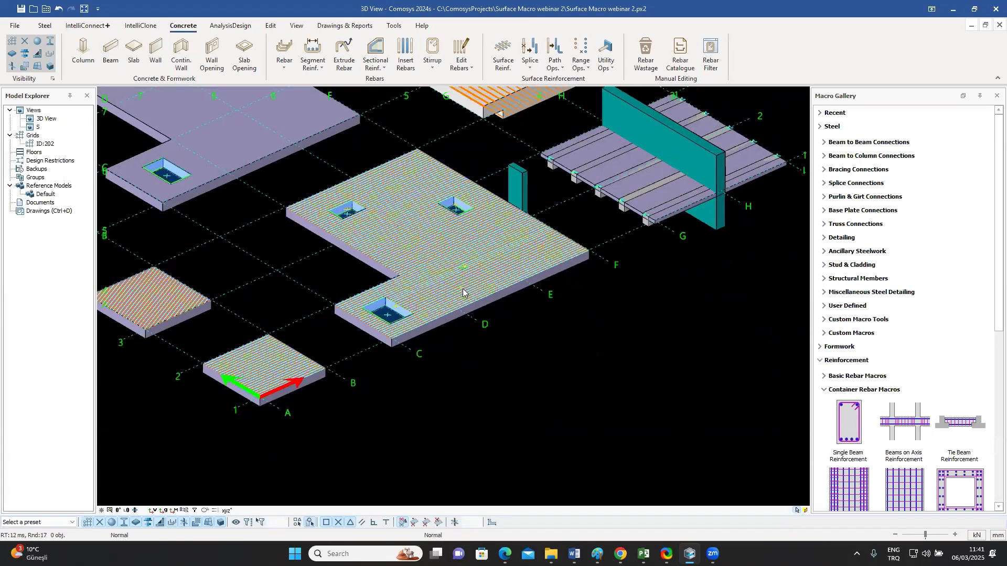
scroll(464, 292, up, 4)
scroll(445, 283, up, 2)
scroll(629, 341, down, 3)
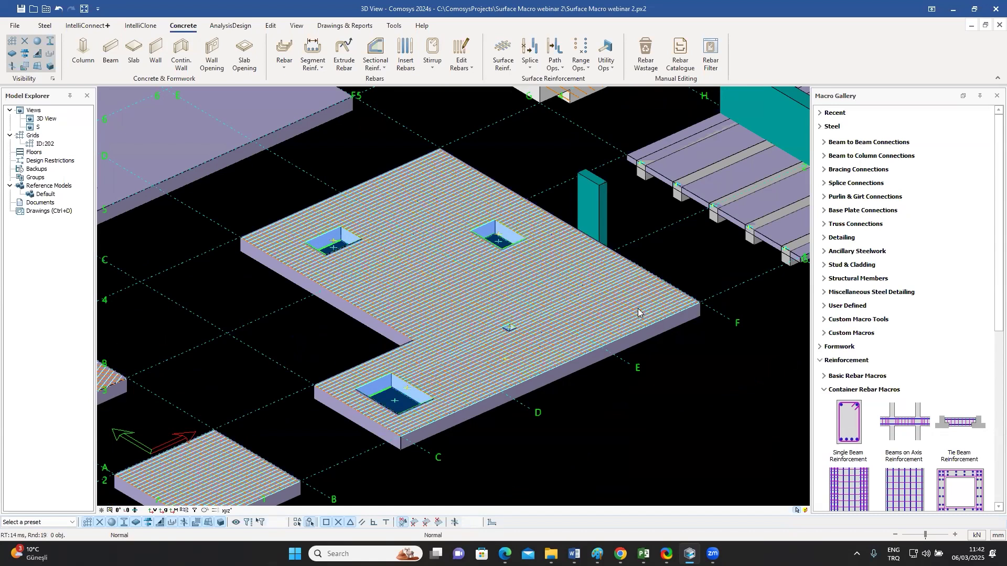
middle_drag(662, 302, 666, 297)
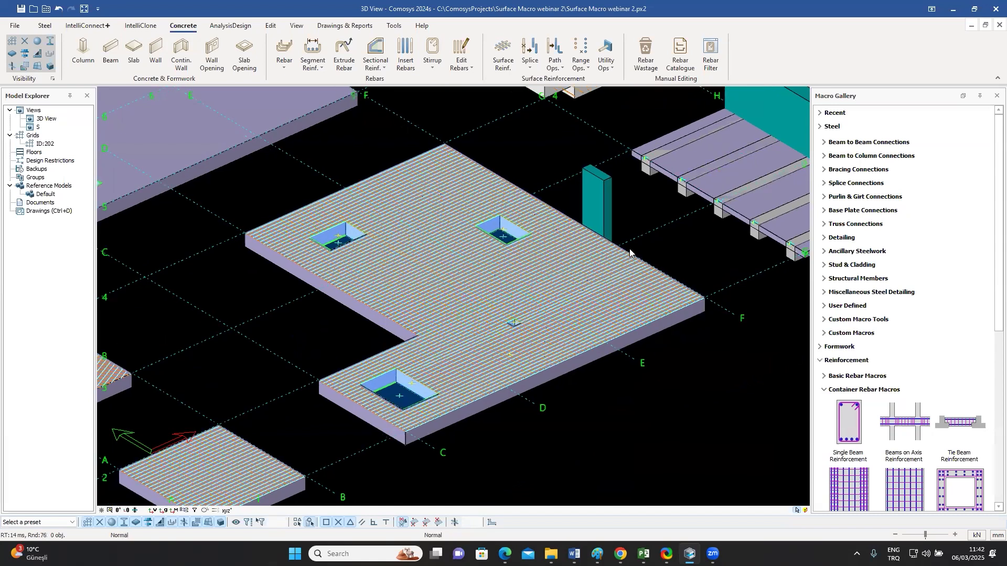
middle_drag(539, 337, 545, 335)
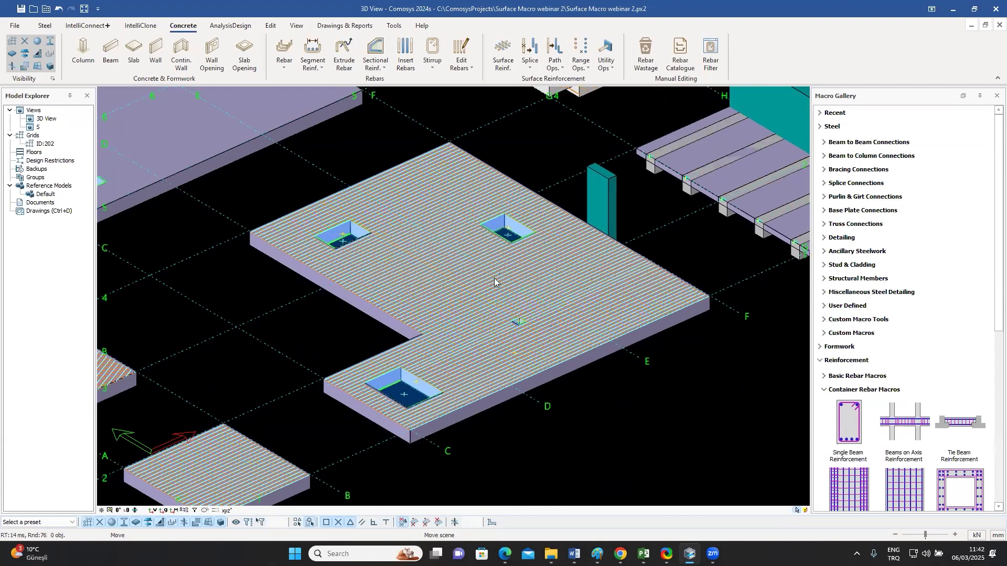
scroll(350, 270, up, 2)
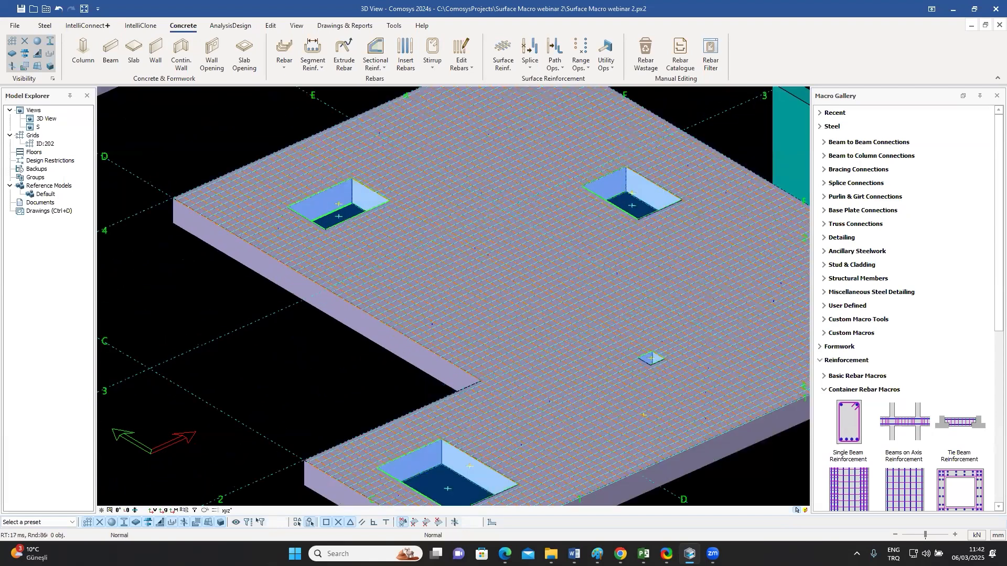
scroll(407, 313, up, 3)
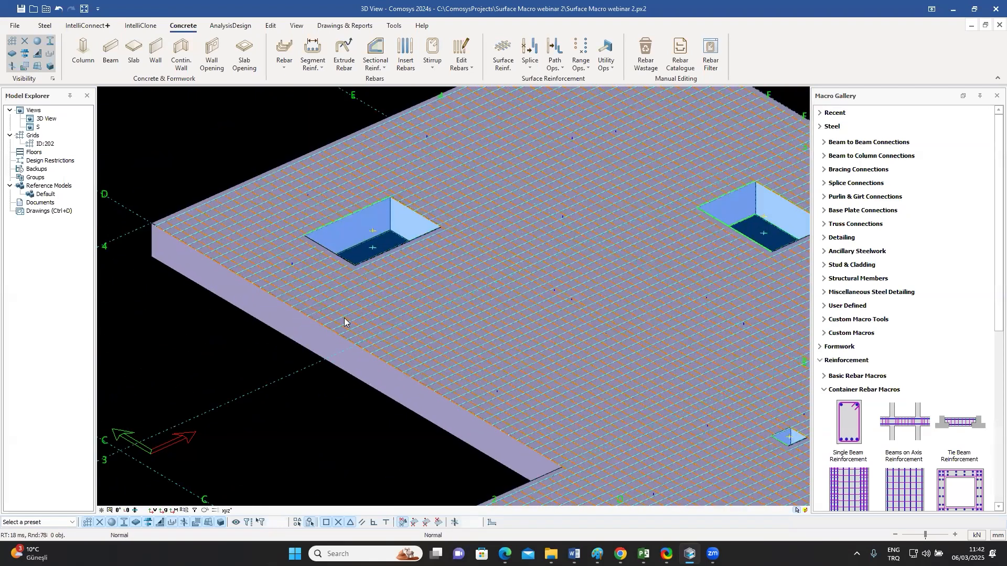
scroll(350, 320, up, 2)
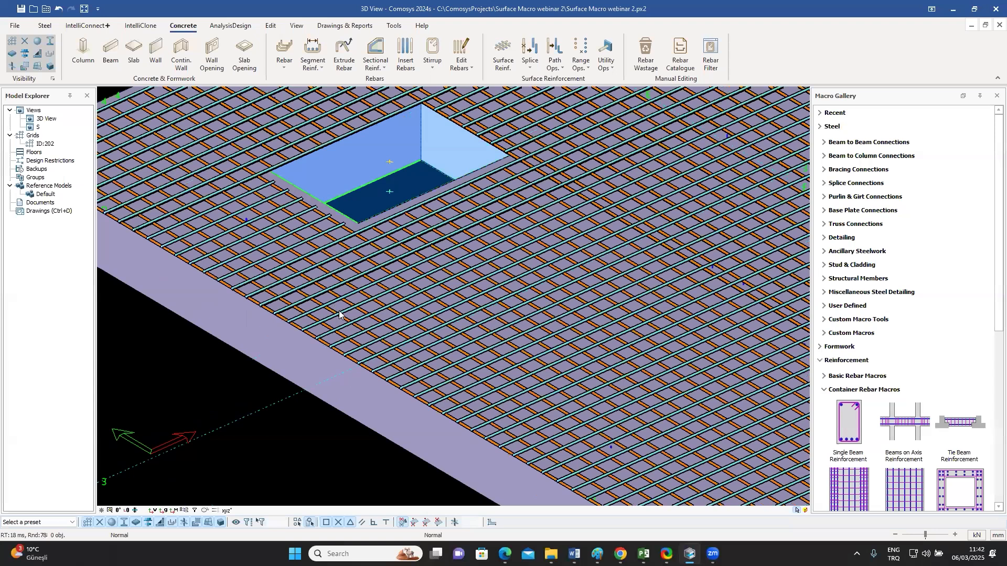
scroll(325, 317, up, 2)
scroll(324, 319, down, 5)
- Set the spacing to 500 mm for the X-direction rebar group running between the two larger openings near grid 3
click(417, 313)
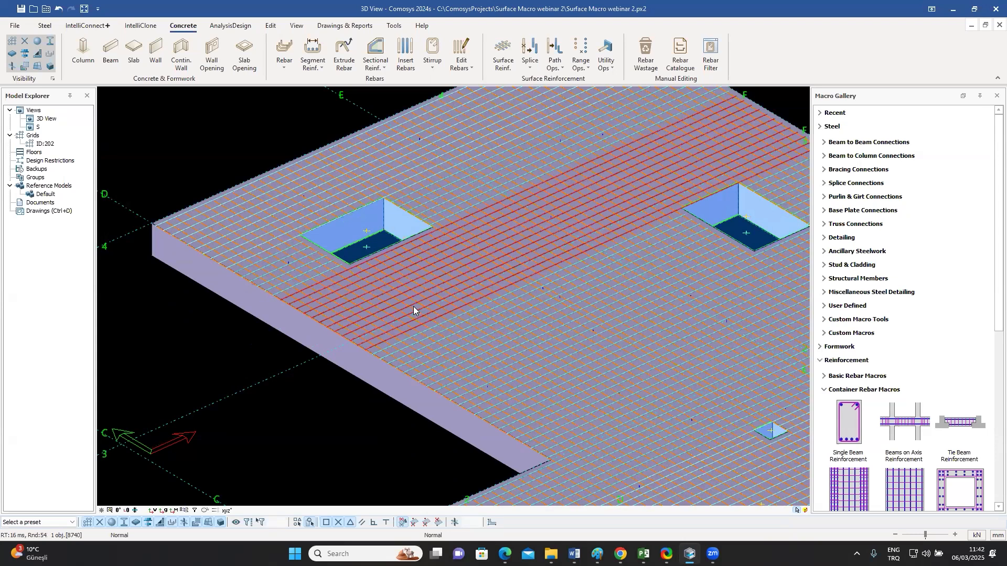
scroll(362, 313, up, 2)
scroll(362, 315, up, 1)
double_click(362, 315)
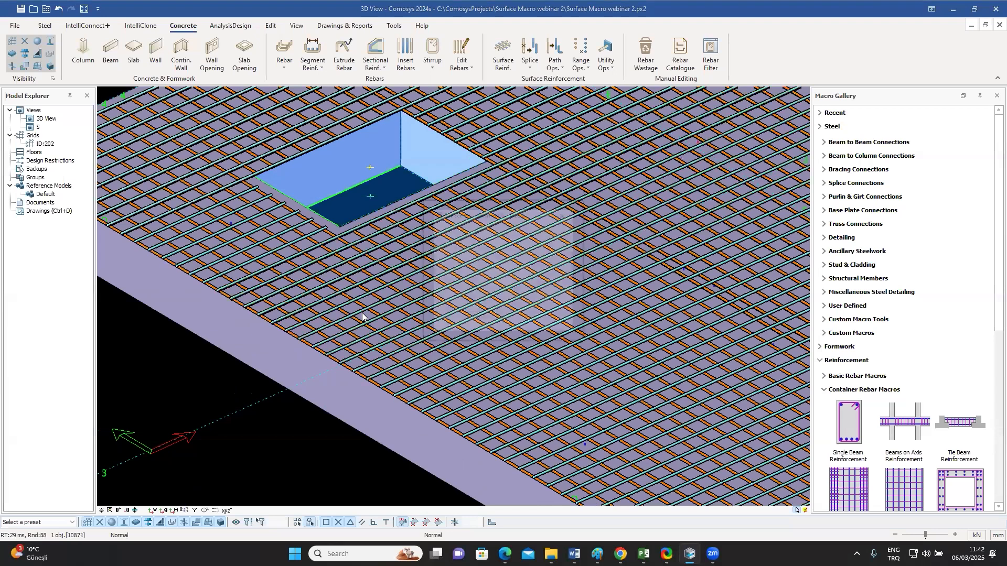
drag(485, 210, 686, 173)
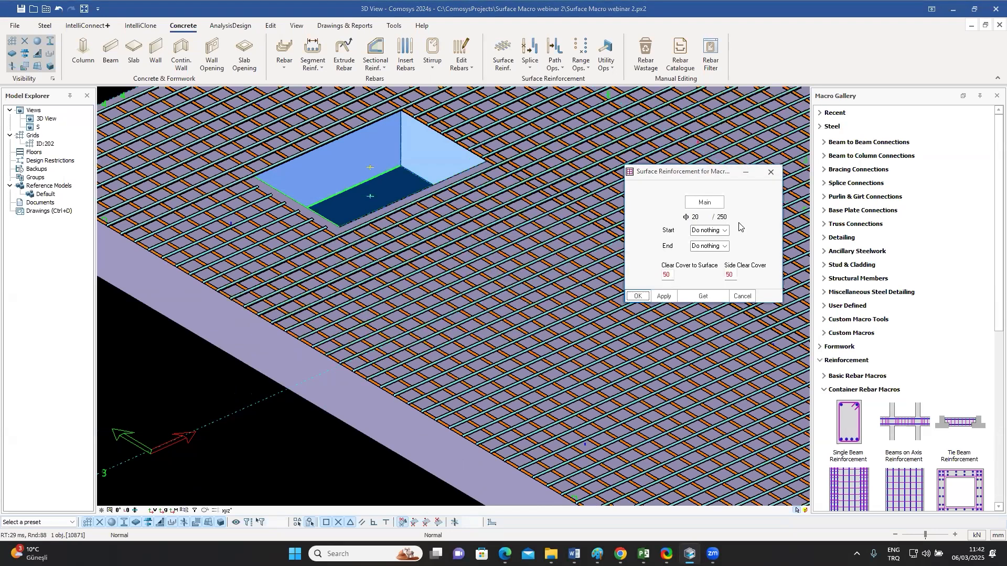
double_click(723, 217)
text(500)
click(638, 296)
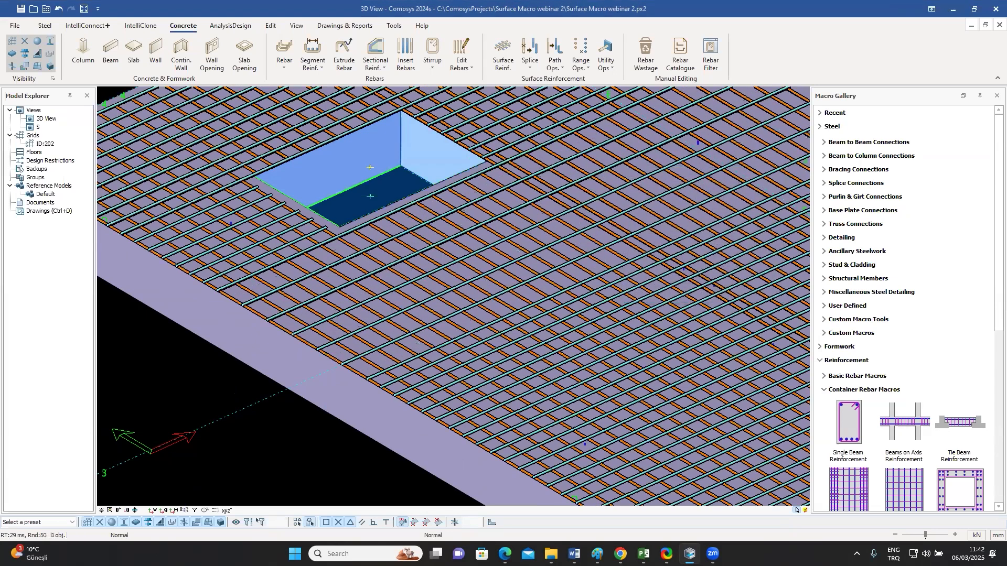
- Examine the respaced rebar group and the neighbouring meshes around the two openings near grid 3
scroll(524, 209, up, 3)
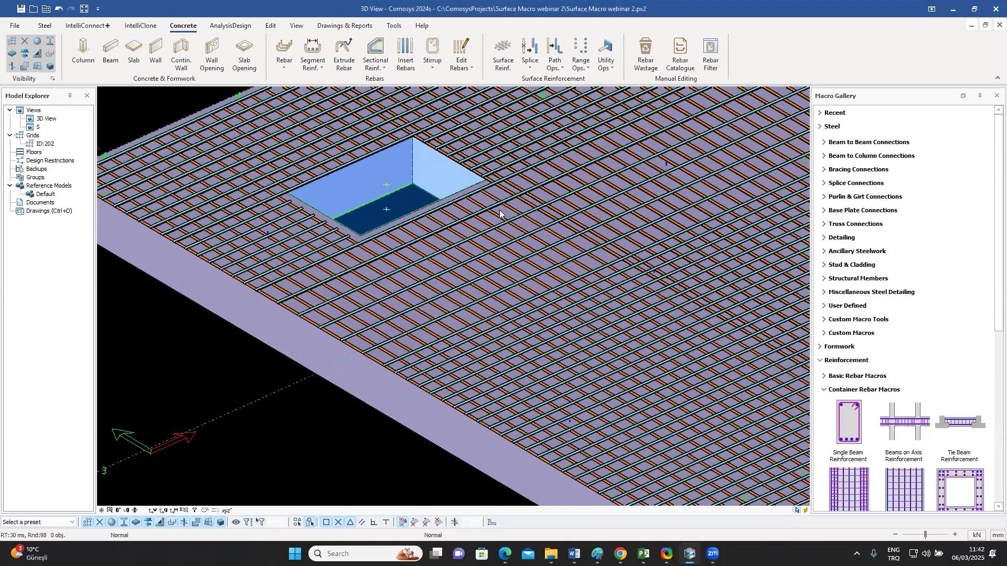
scroll(626, 260, down, 3)
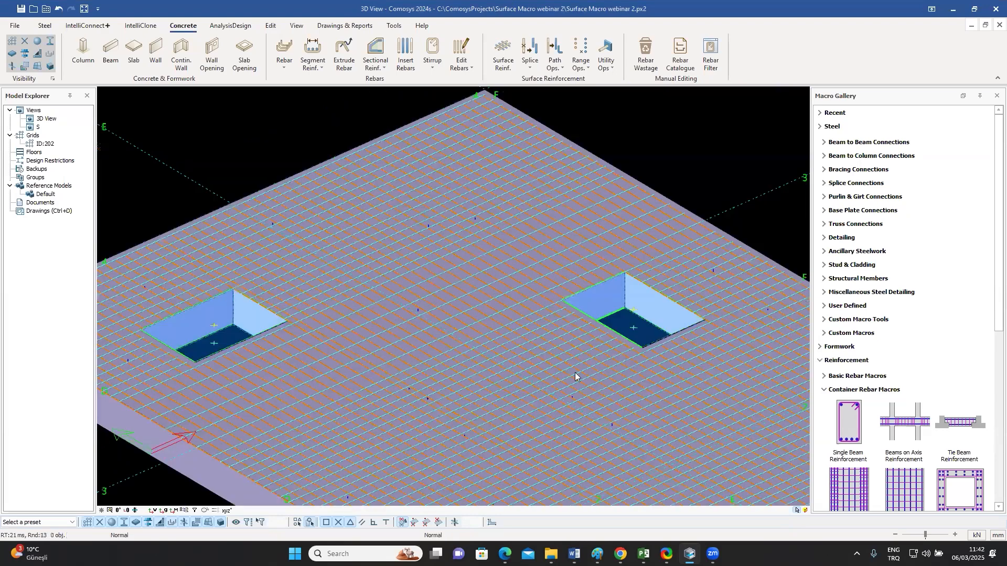
scroll(624, 321, up, 8)
scroll(598, 304, down, 3)
scroll(588, 308, up, 3)
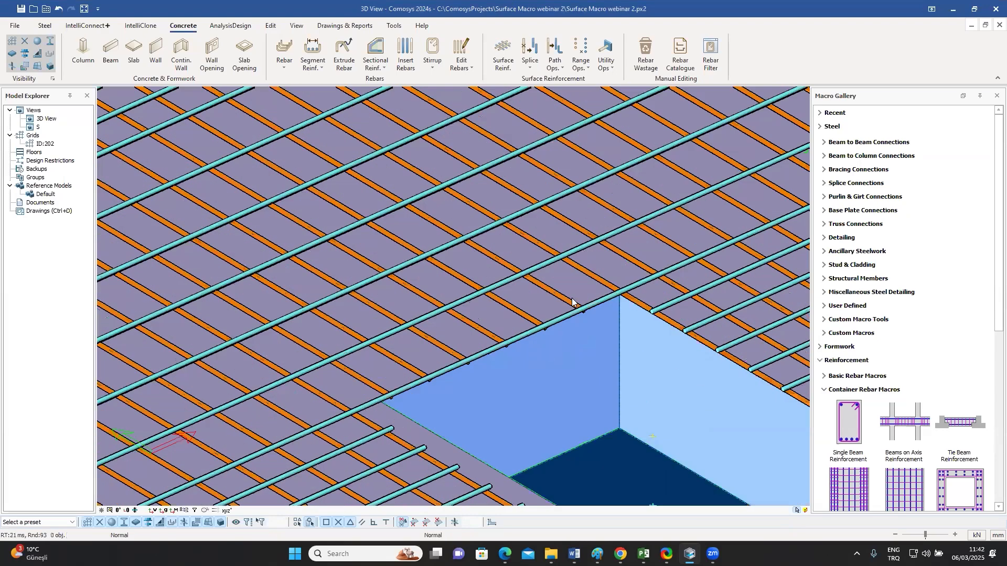
scroll(356, 291, down, 5)
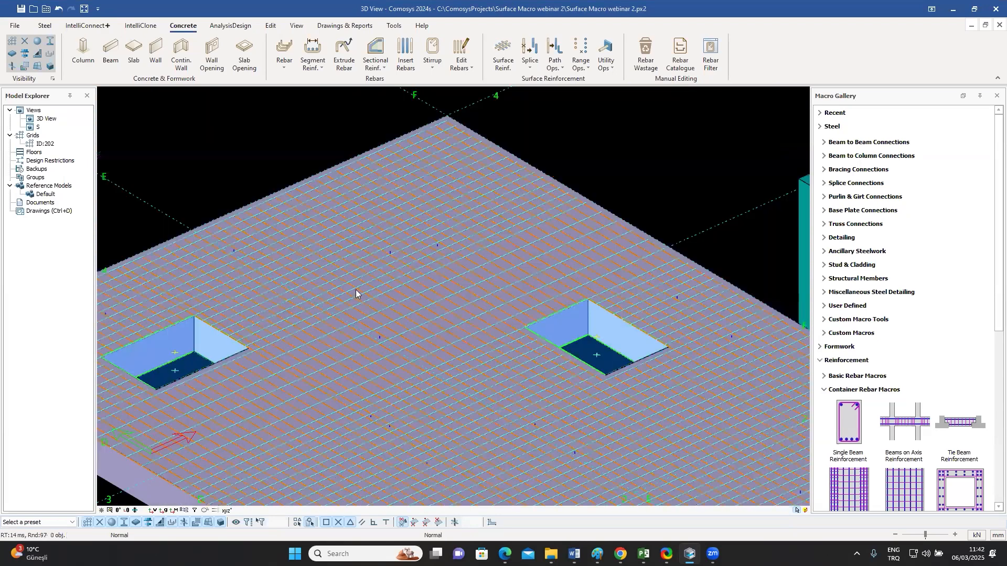
scroll(356, 290, up, 2)
scroll(355, 292, up, 3)
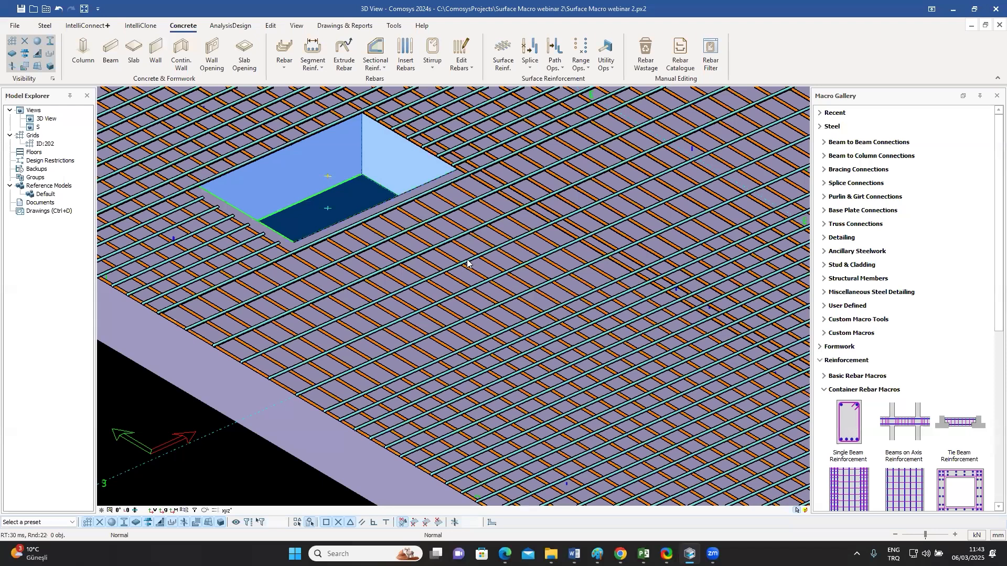
middle_drag(467, 261, 473, 266)
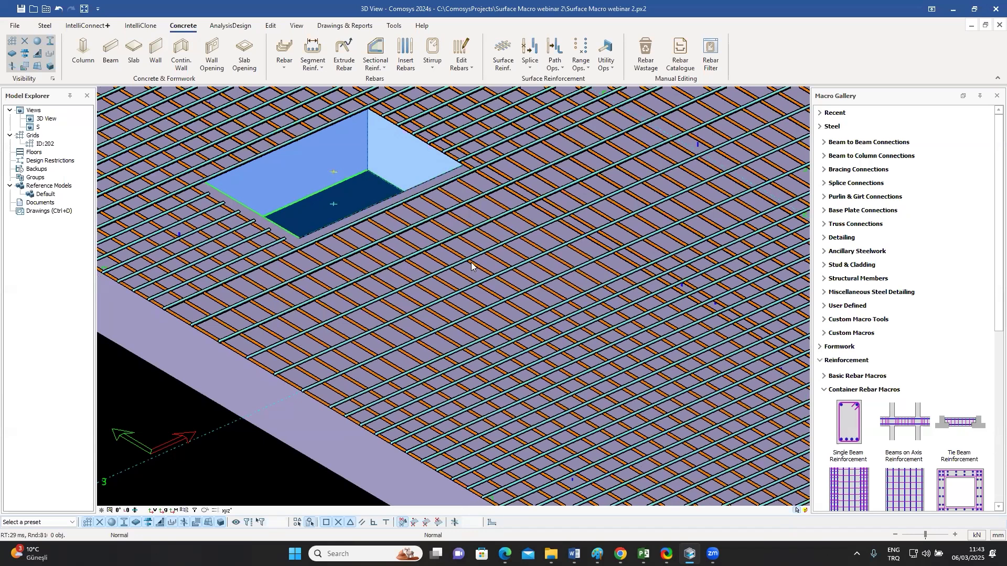
middle_drag(471, 262, 495, 233)
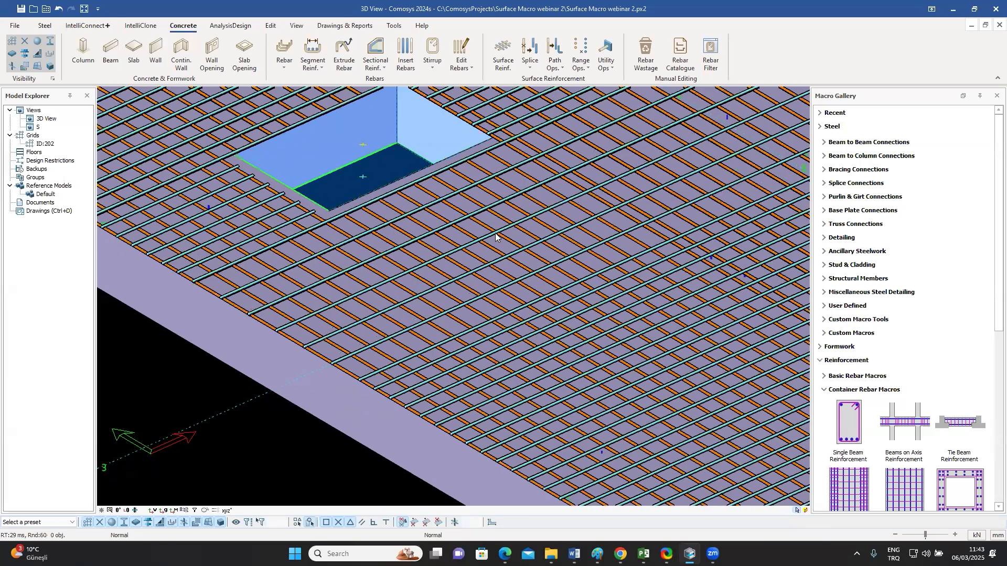
- Set the start of the 500 mm spaced rebar group to extend to the closest surface and check the bar ends at the slab edge
middle_drag(464, 237, 303, 279)
scroll(311, 271, up, 2)
click(469, 210)
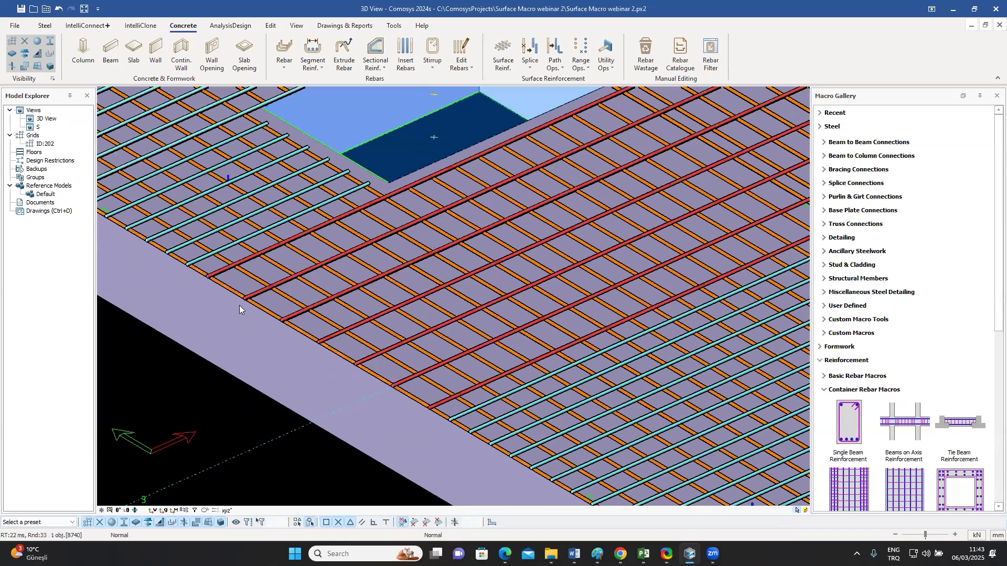
double_click(302, 276)
drag(498, 209, 672, 177)
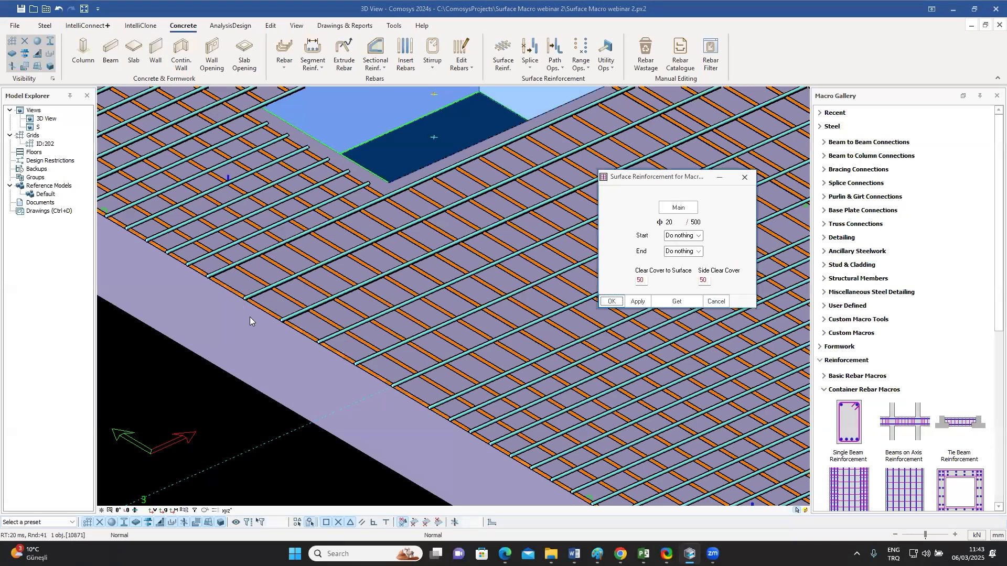
click(698, 237)
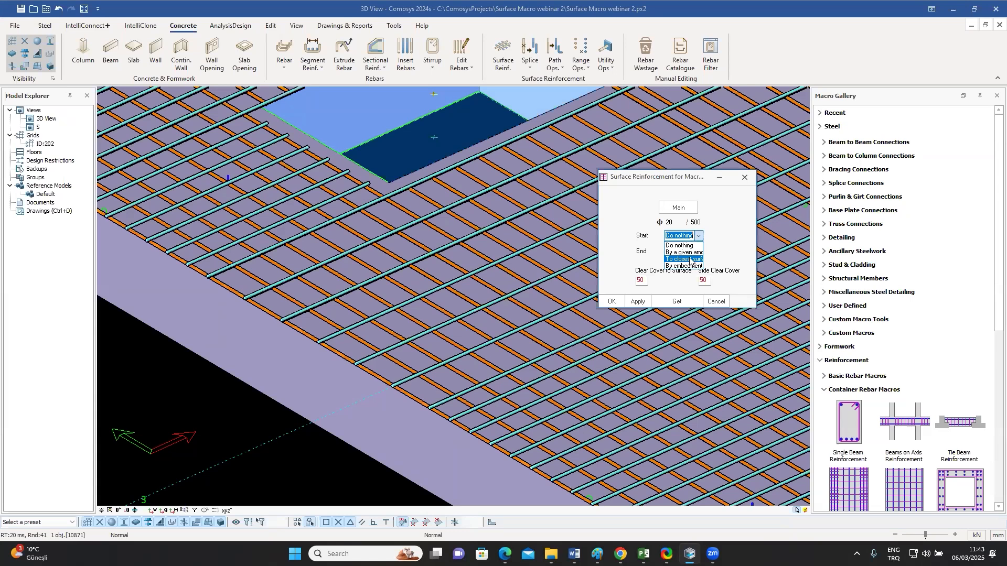
click(687, 259)
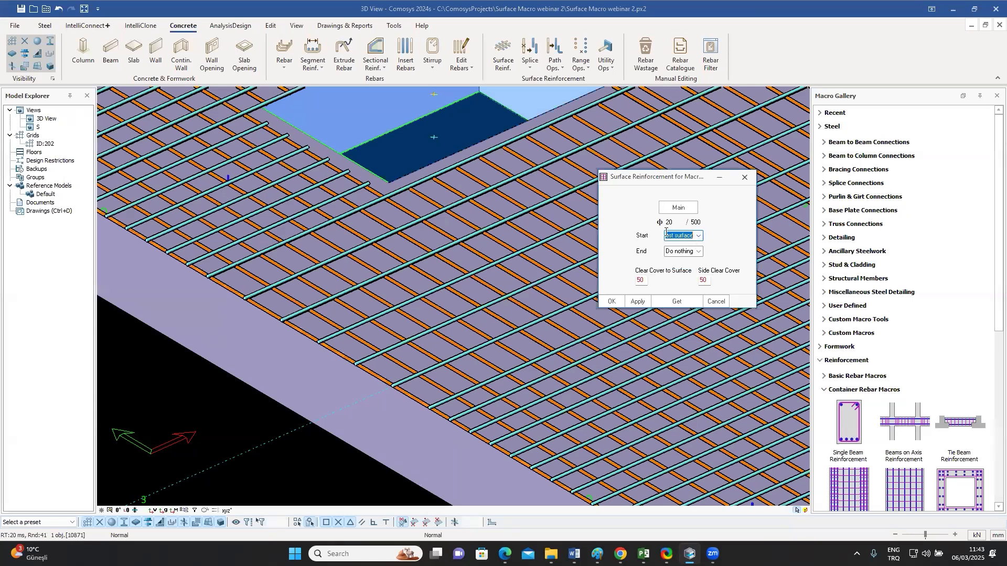
click(699, 237)
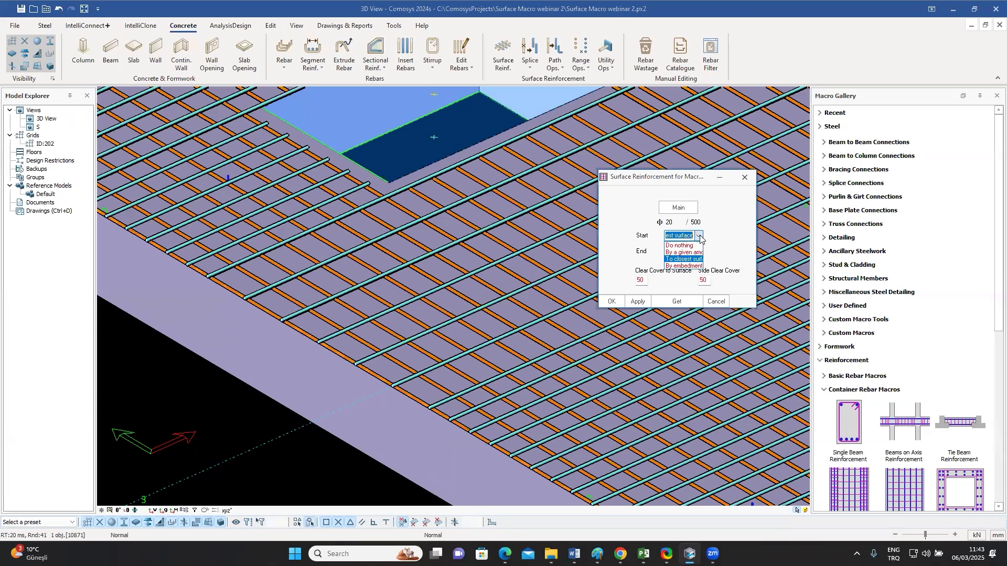
click(687, 260)
click(621, 304)
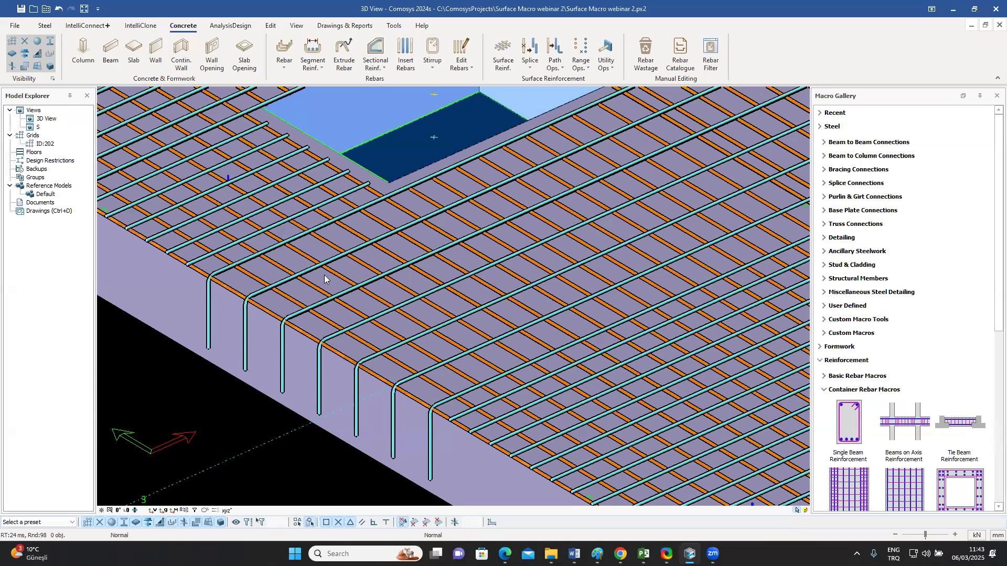
scroll(309, 297, down, 5)
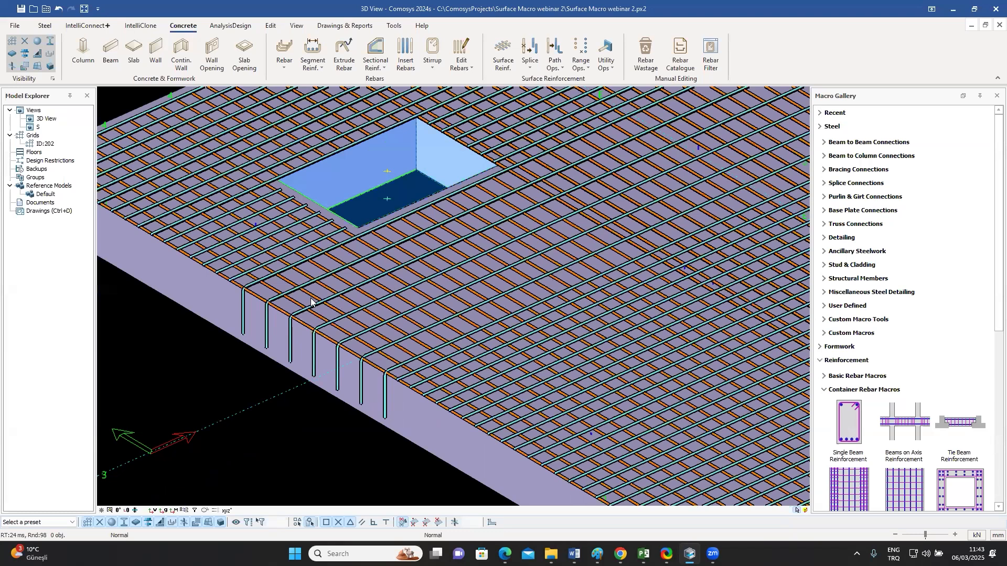
- Examine the bent starting ends of the 500 mm spaced rebar group along the slab edge near grid 3
scroll(412, 323, down, 3)
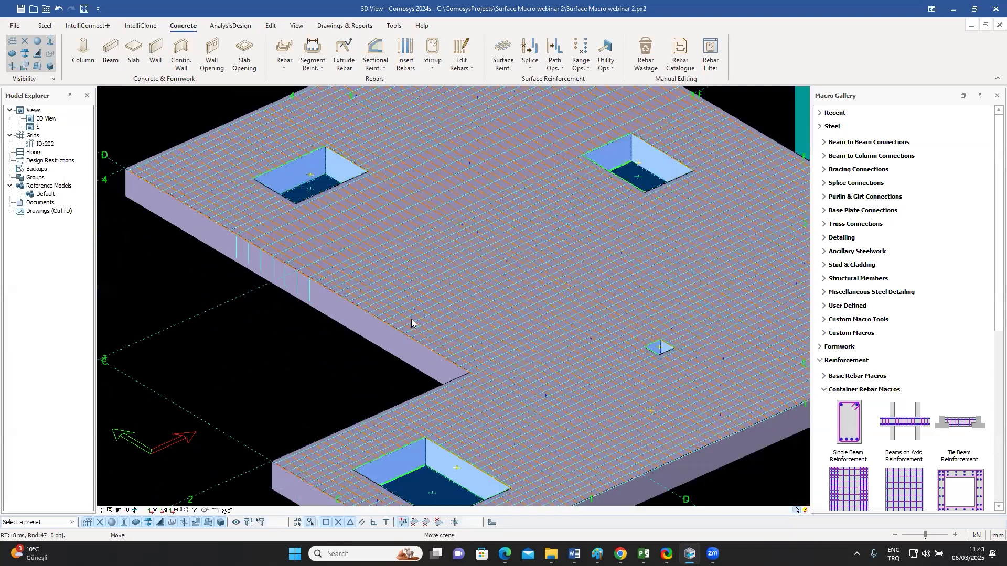
scroll(411, 319, up, 3)
scroll(425, 314, up, 2)
scroll(552, 235, down, 4)
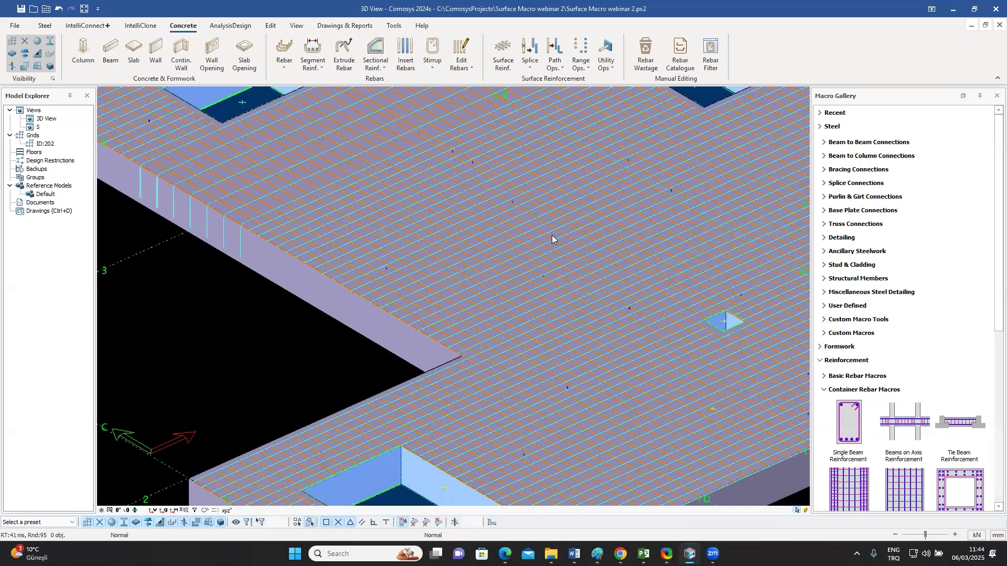
scroll(302, 265, up, 4)
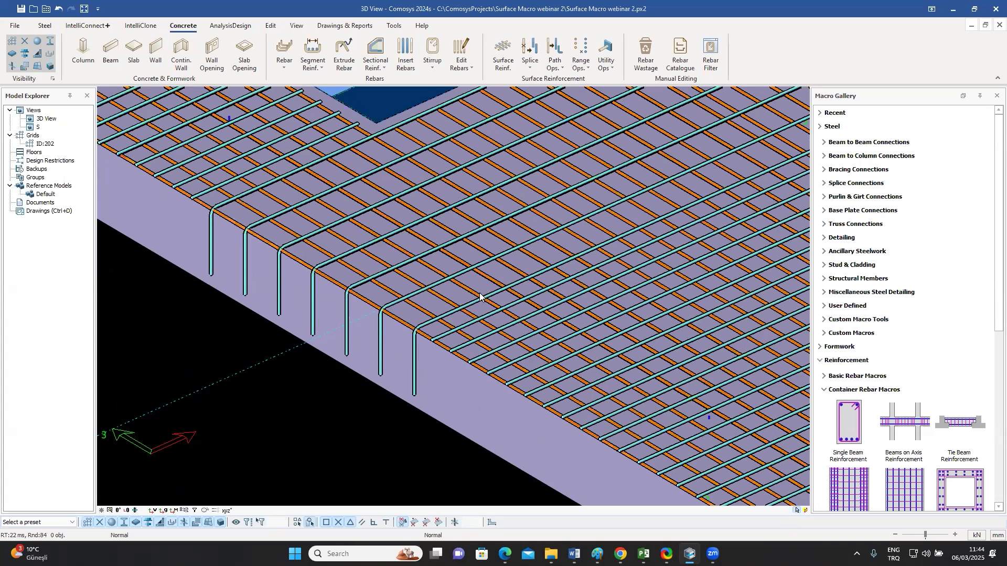
middle_drag(577, 309, 519, 296)
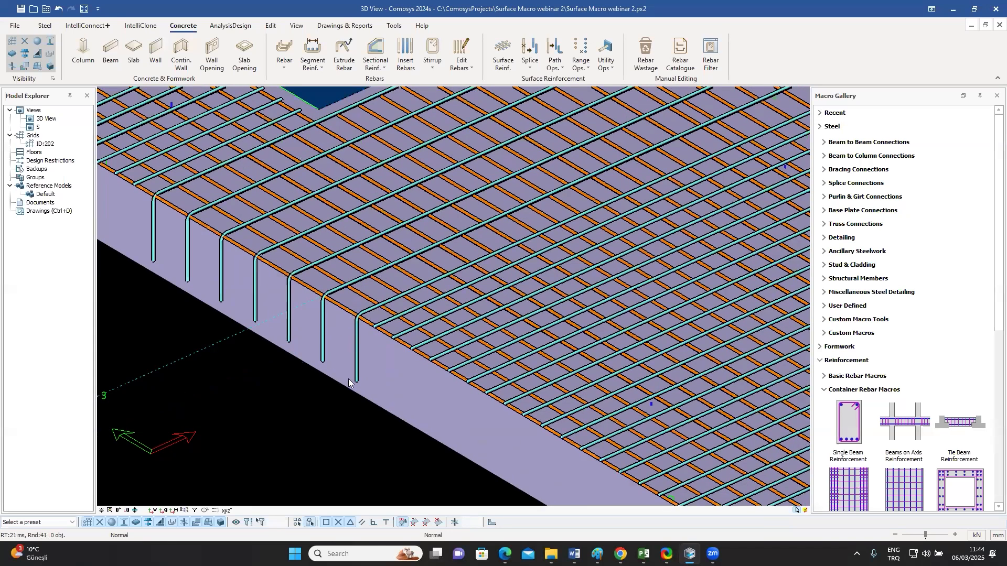
middle_drag(462, 336, 470, 342)
middle_drag(305, 314, 295, 314)
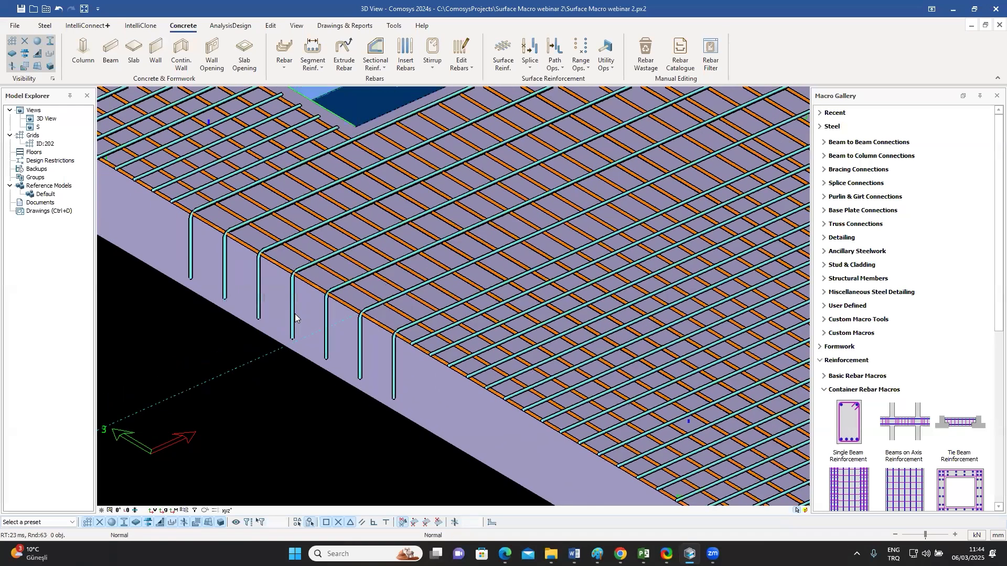
- Set the start of the 500 mm spaced rebar group to bend by an embedment length of 50 bar diameters
click(320, 309)
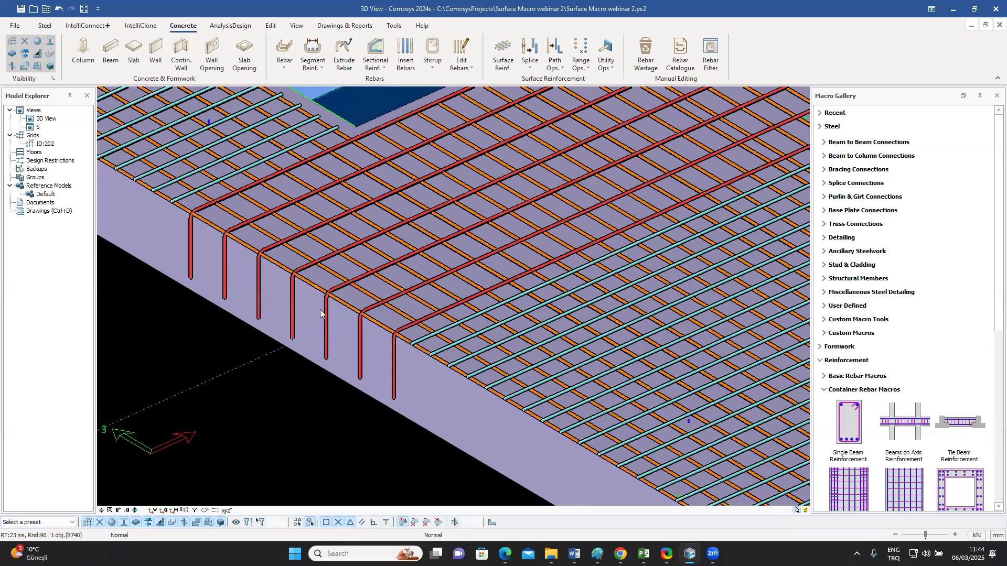
double_click(320, 309)
drag(509, 208, 688, 131)
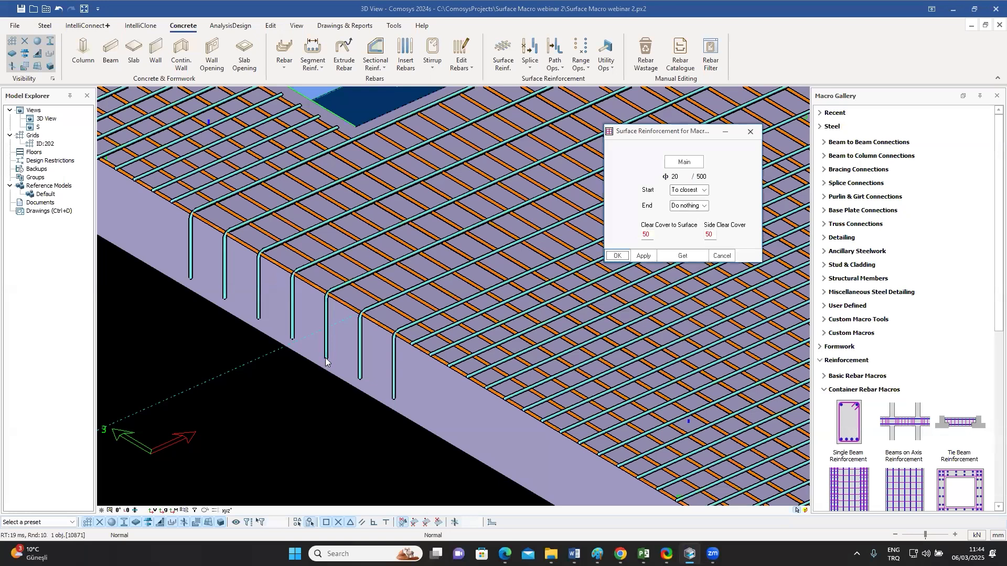
click(705, 190)
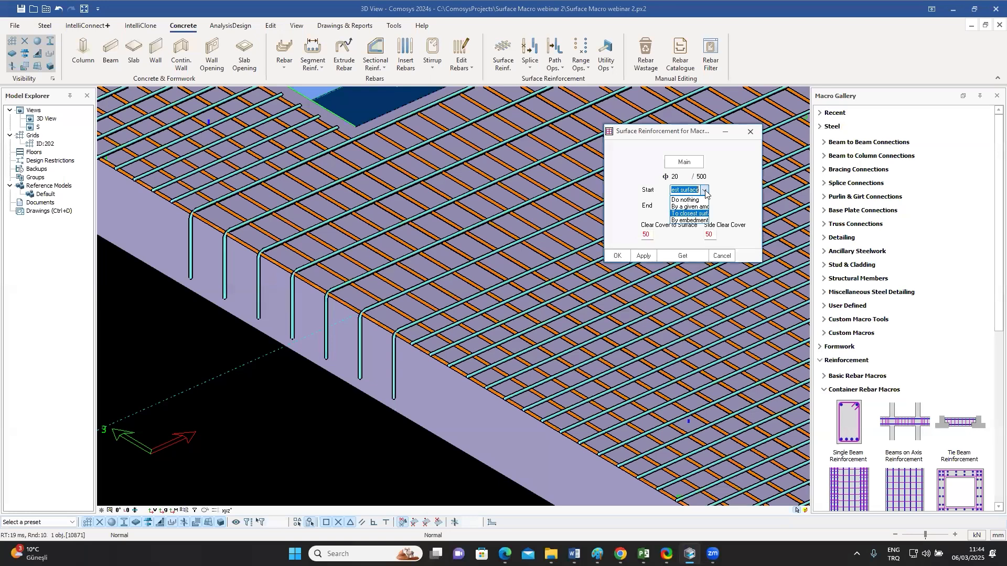
click(701, 221)
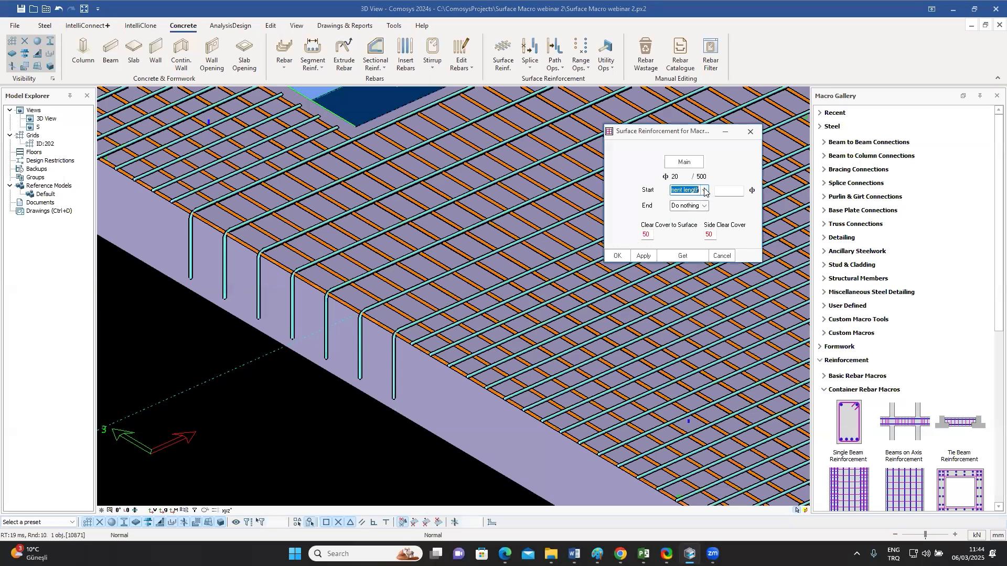
click(729, 191)
text(50)
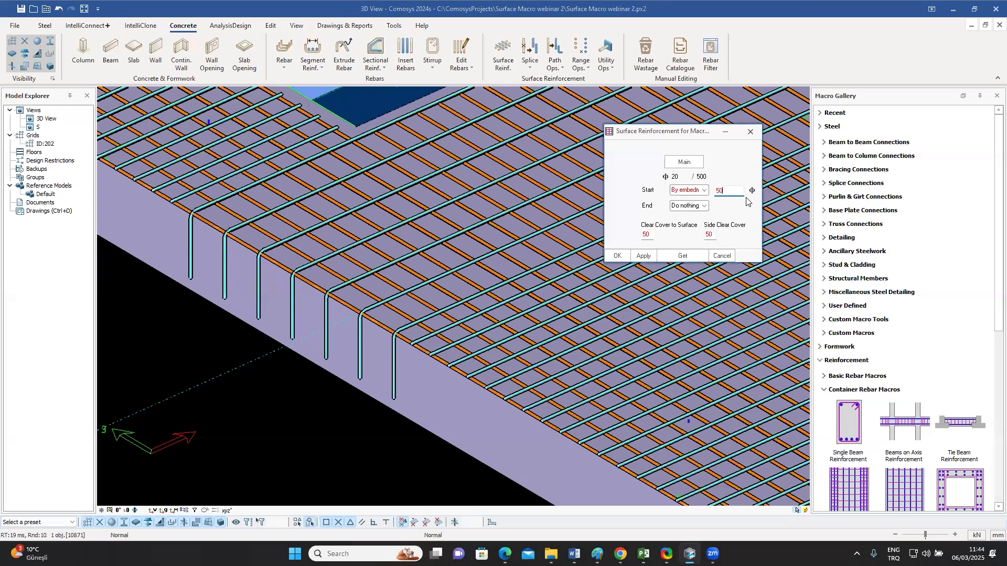
click(618, 256)
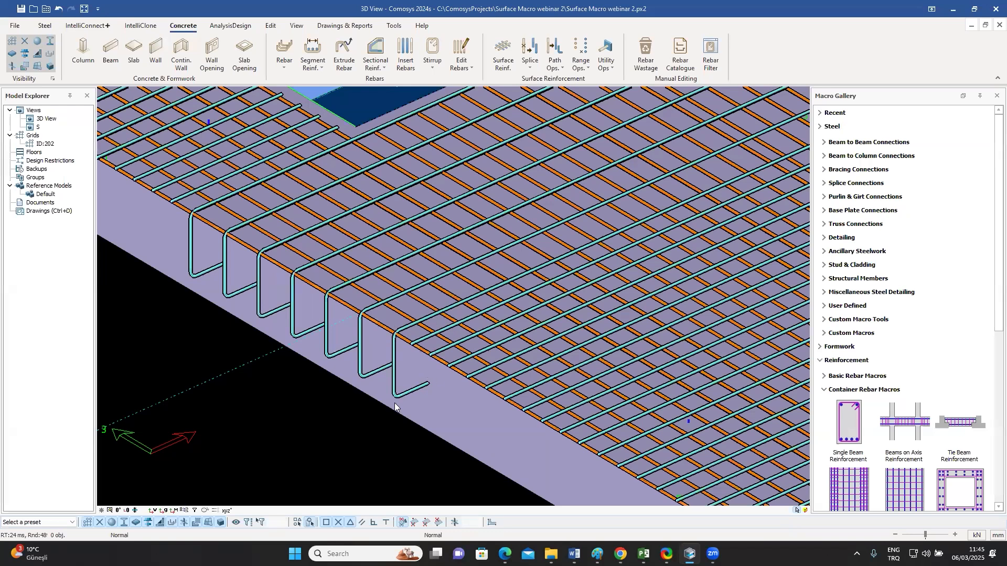
- Set the rebar group's start embedment length to 30 bar diameters
double_click(394, 376)
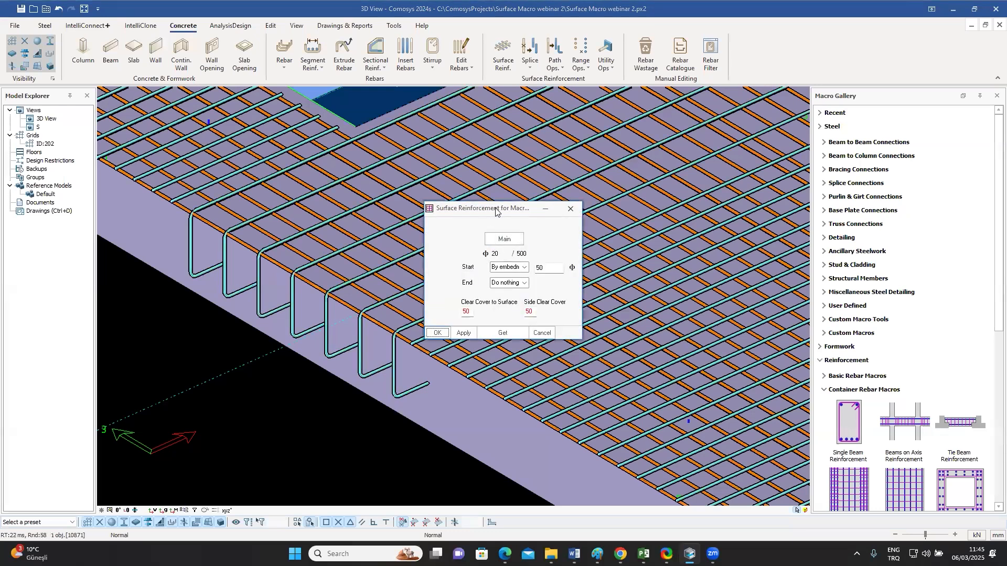
drag(496, 213, 658, 185)
double_click(714, 245)
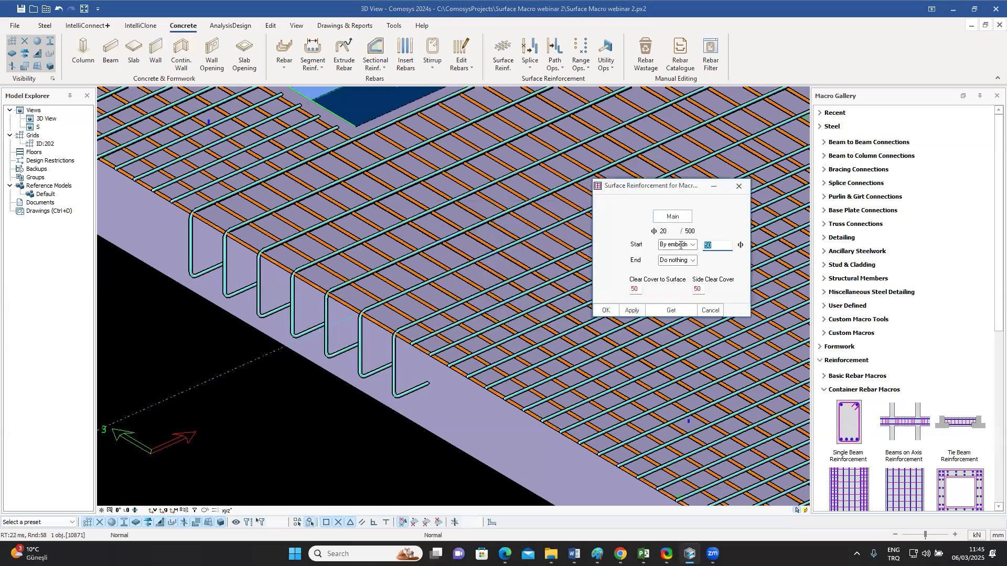
text(3)
click(606, 310)
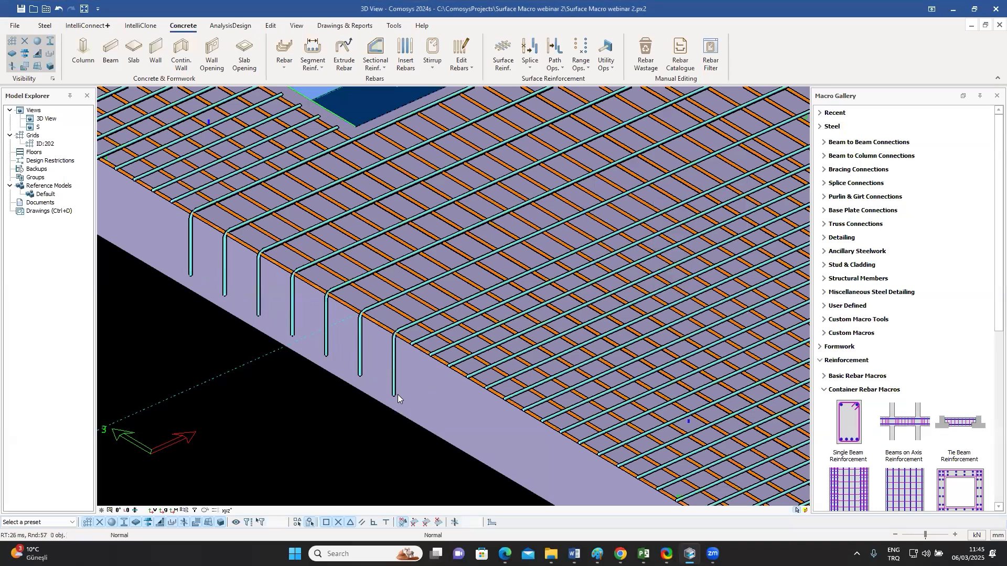
- Set the rebar group's start embedment length to 75 bar diameters and check the bent ends at the slab edge
double_click(394, 378)
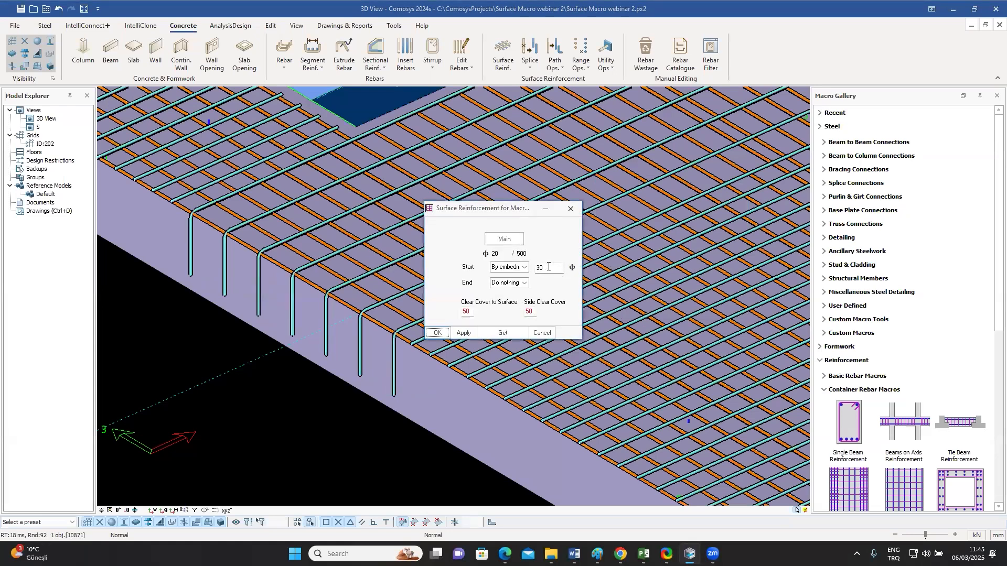
double_click(545, 268)
text(75)
click(437, 332)
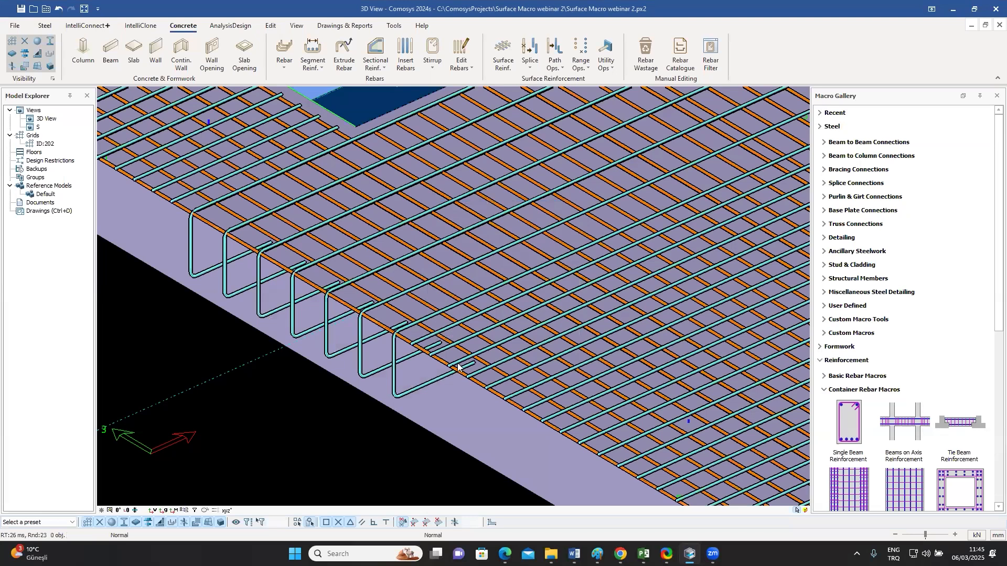
scroll(442, 350, down, 4)
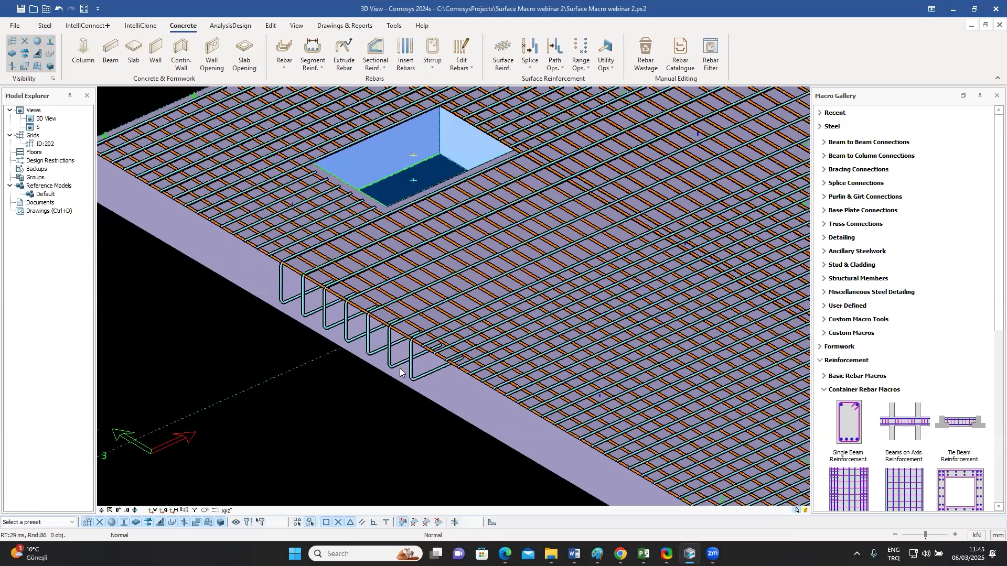
scroll(444, 356, up, 5)
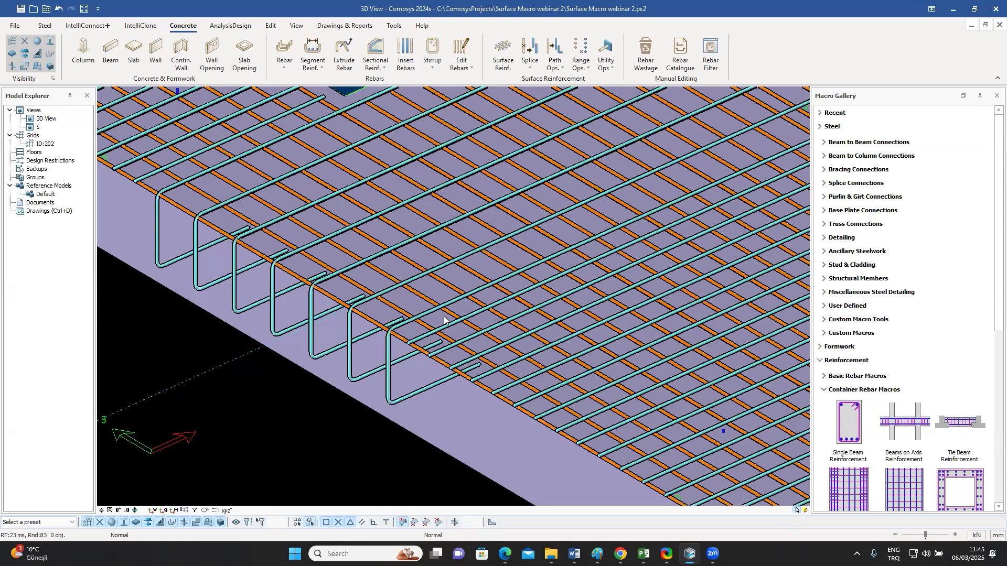
- Examine how the L-shaped slab's mesh is divided into separate rebar groups around the openings by highlighting individual groups
scroll(434, 302, down, 2)
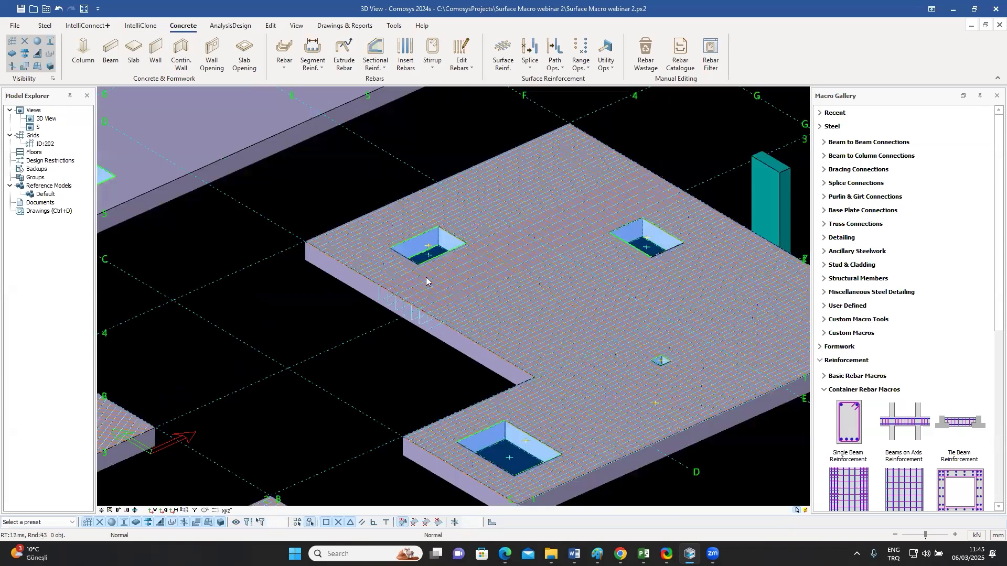
scroll(427, 278, down, 1)
middle_drag(472, 252, 405, 232)
scroll(409, 240, up, 1)
middle_drag(729, 324, 736, 298)
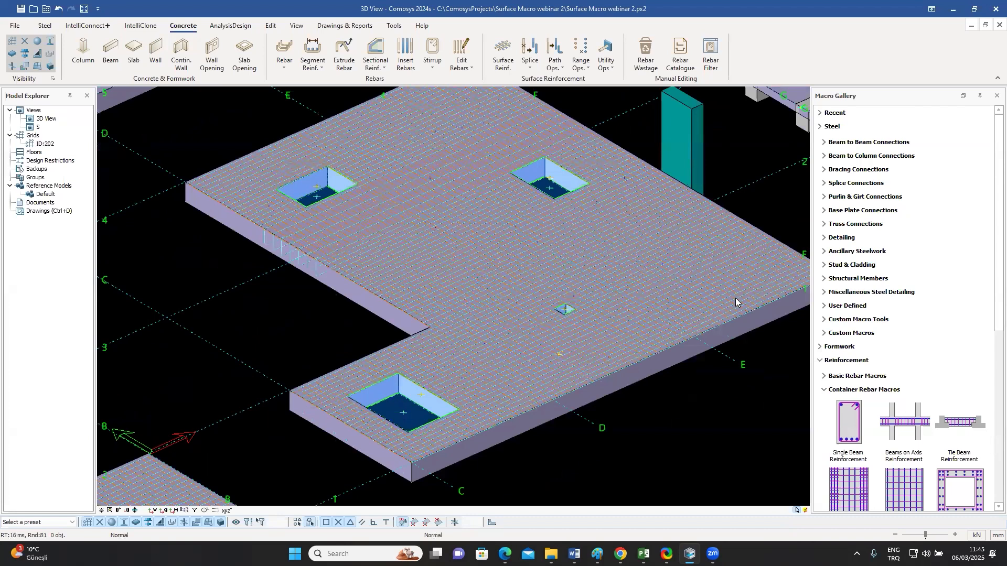
click(547, 383)
click(407, 348)
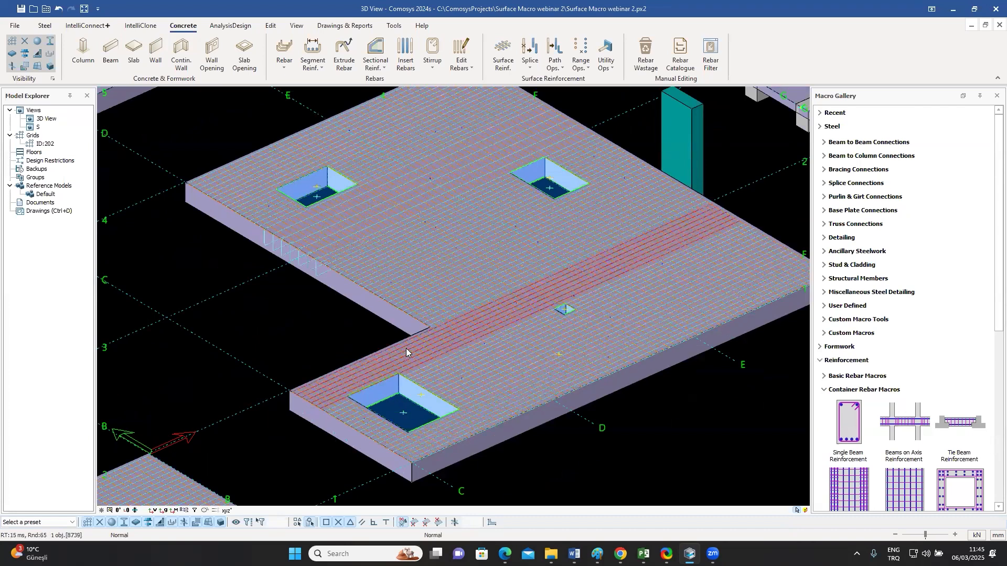
click(354, 419)
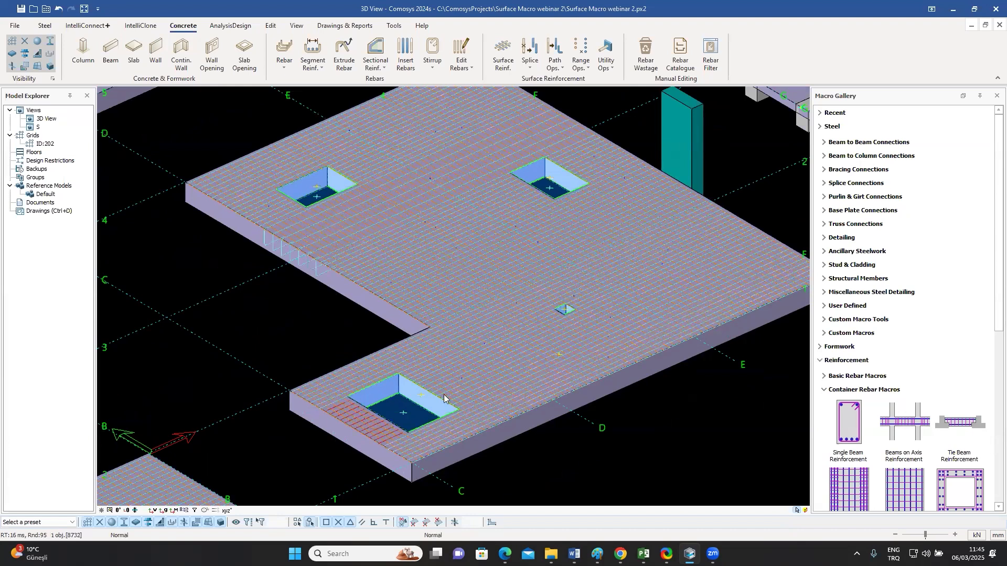
click(681, 420)
scroll(681, 418, down, 2)
middle_drag(681, 401, 696, 342)
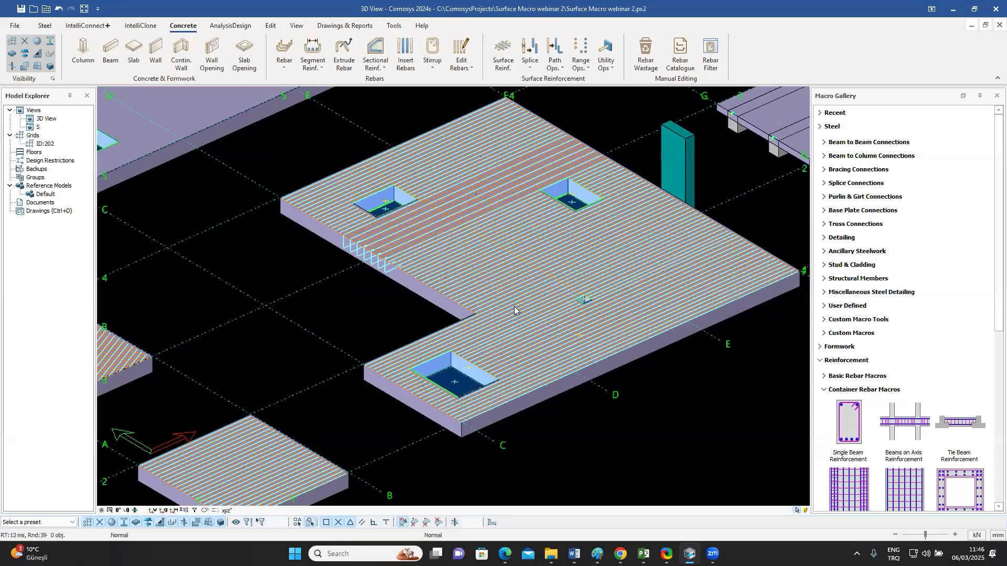
middle_drag(543, 288, 507, 303)
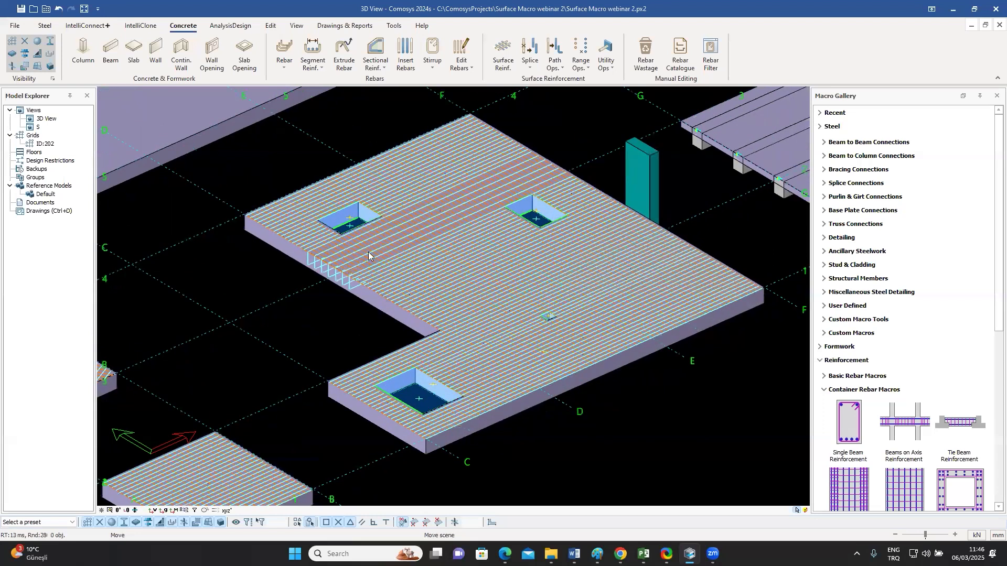
- Set the start option of the 500 mm spaced rebar group to Do nothing so the bars are straight at the slab edge
scroll(375, 247, up, 8)
double_click(383, 236)
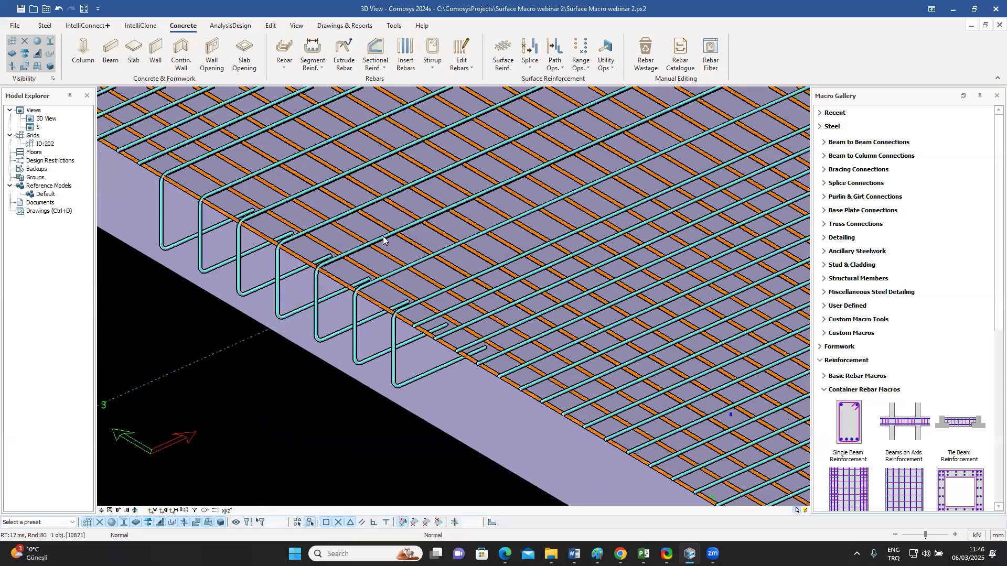
click(525, 267)
click(505, 279)
click(437, 333)
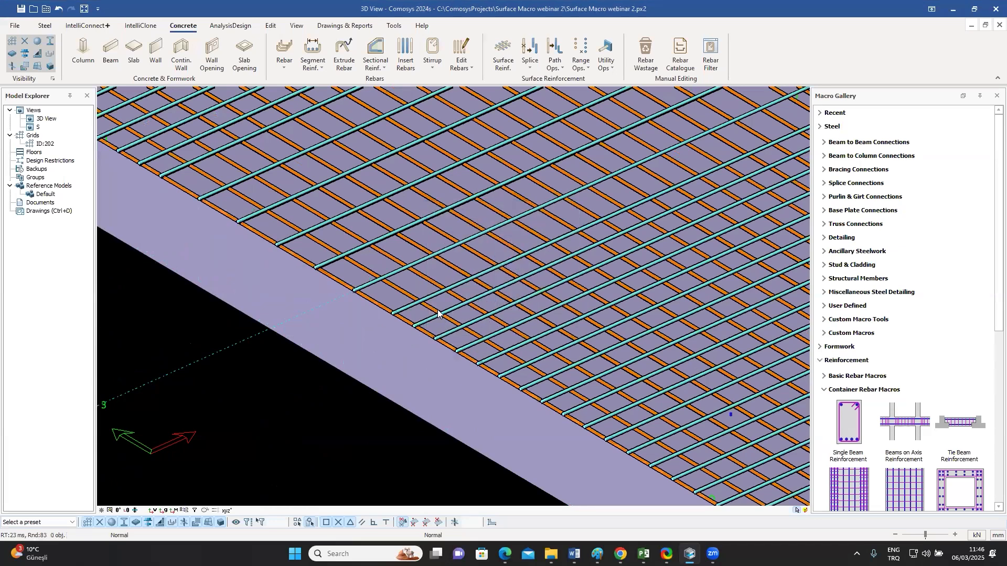
scroll(503, 308, down, 1)
scroll(436, 309, down, 1)
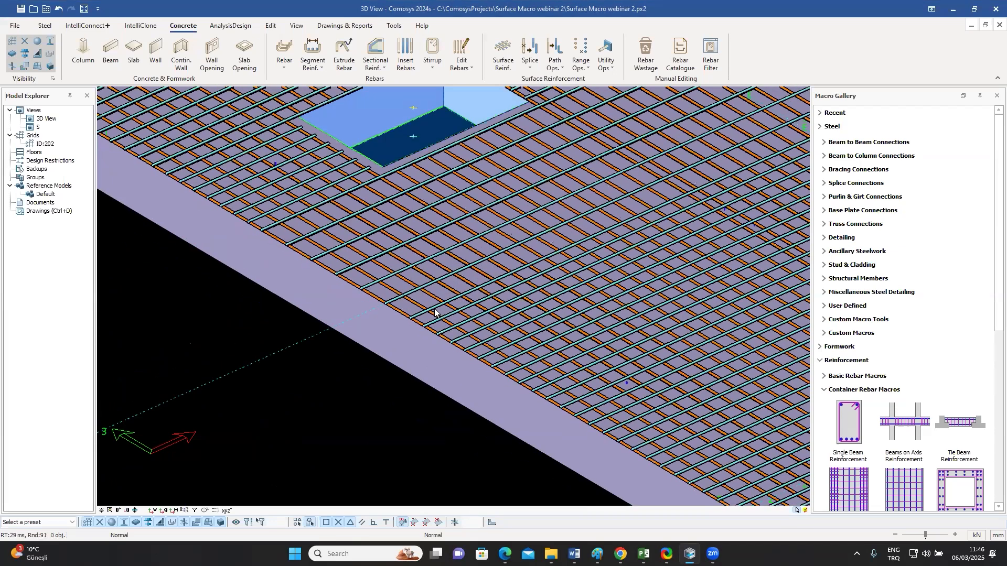
- Review the path and range operations offered for editing surface reinforcement on the L-shaped slab
scroll(434, 308, down, 3)
middle_drag(558, 295, 505, 295)
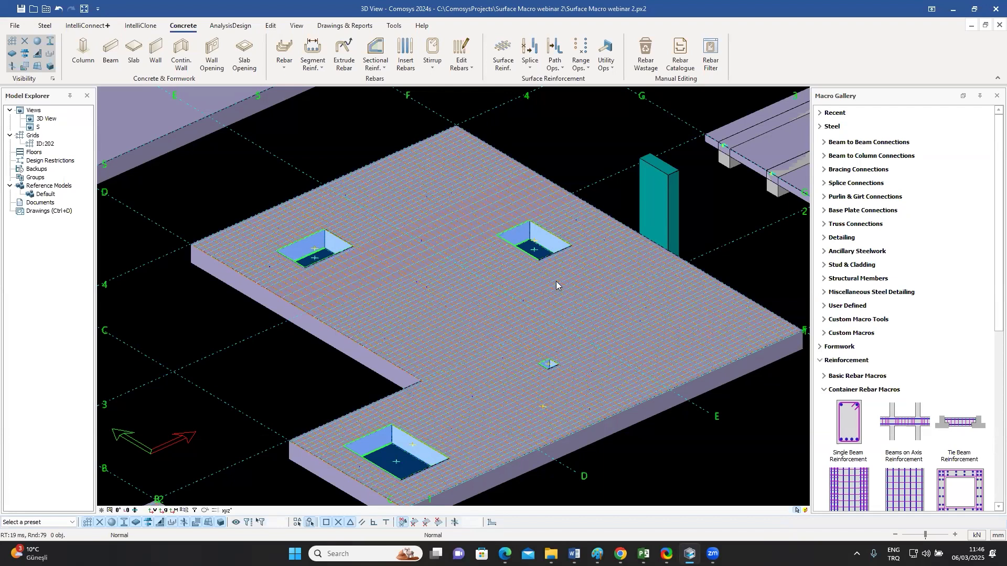
click(564, 71)
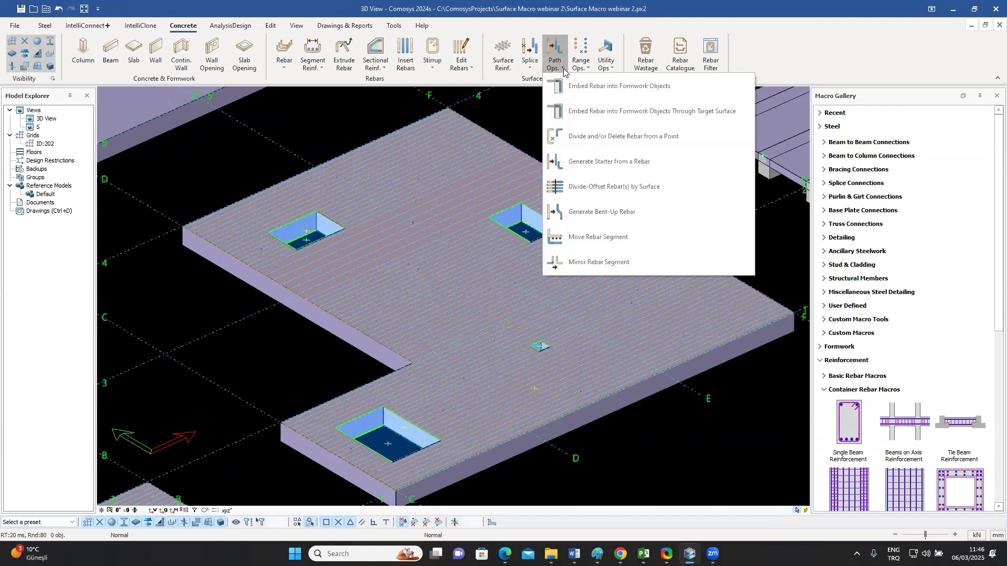
click(588, 71)
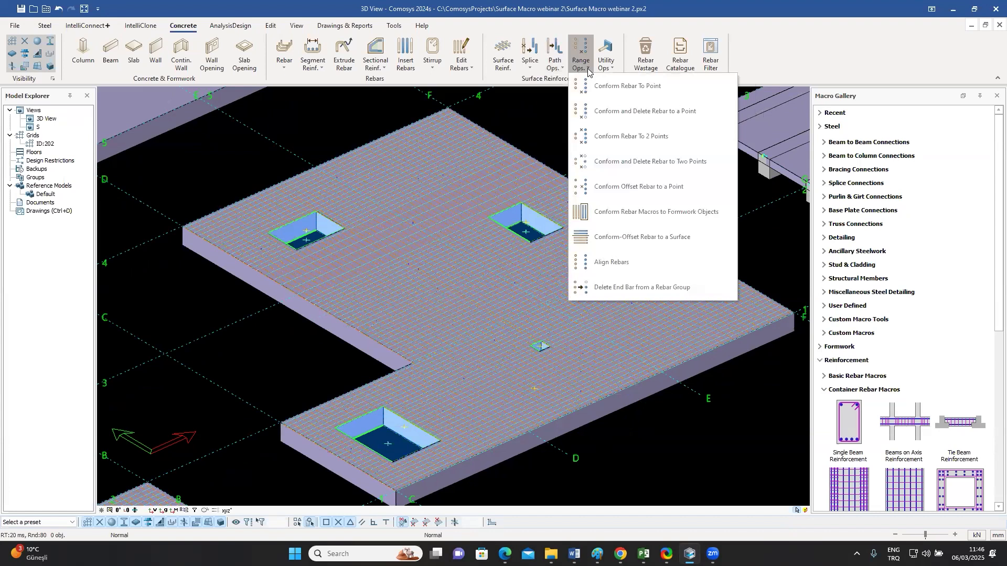
click(559, 68)
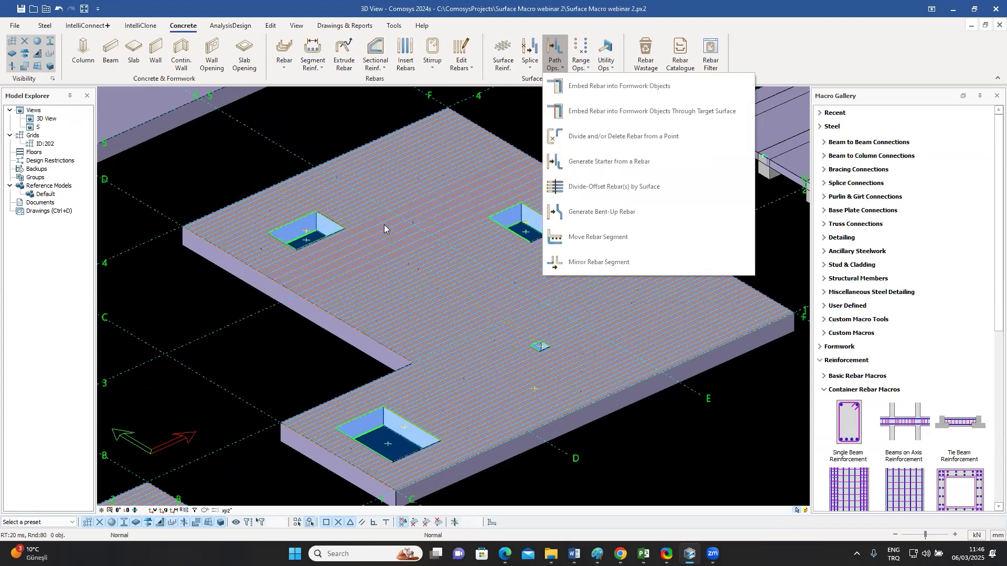
click(591, 70)
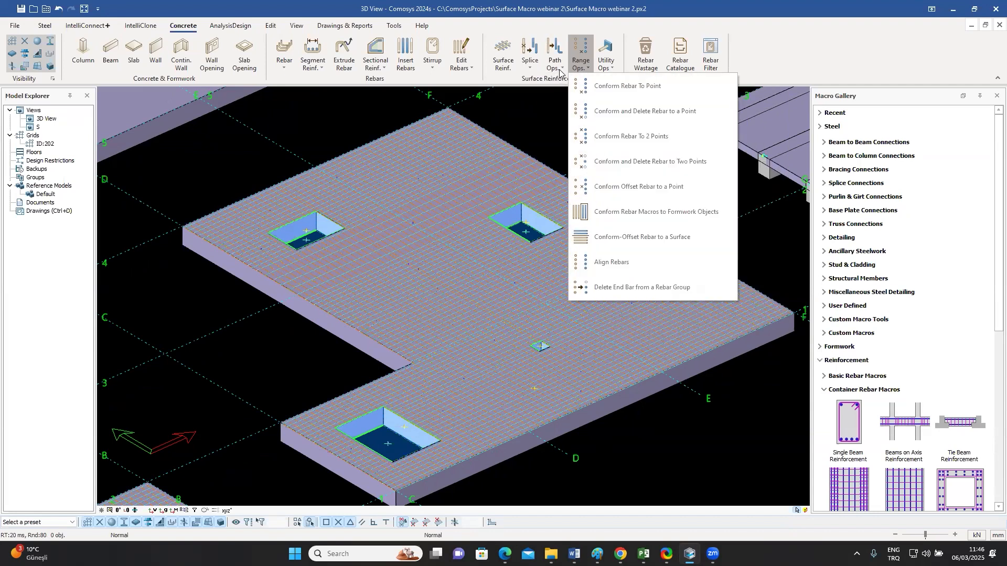
click(534, 111)
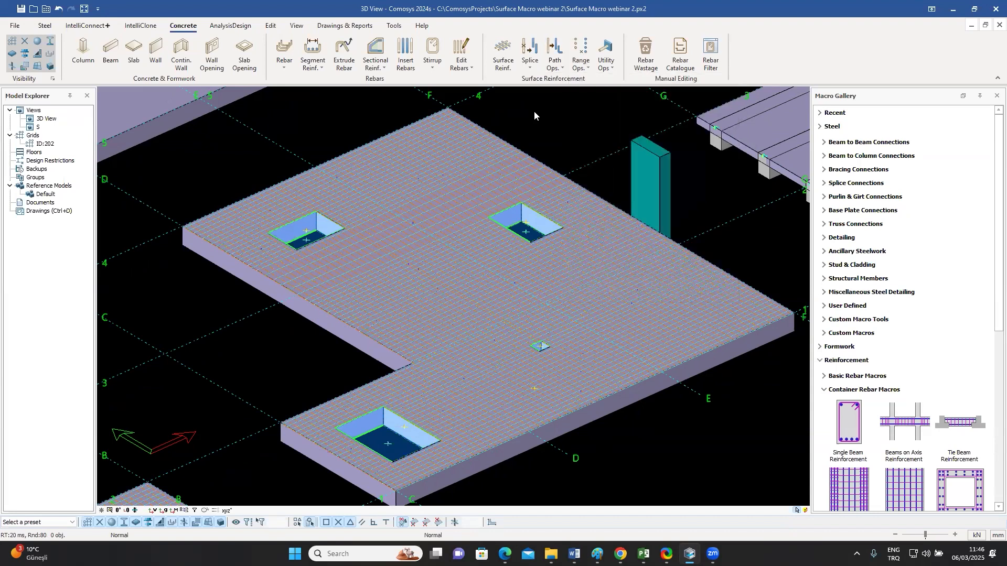
- Create surface reinforcement on the top face of the beam-supported slab, setting the rebar direction
scroll(496, 200, down, 5)
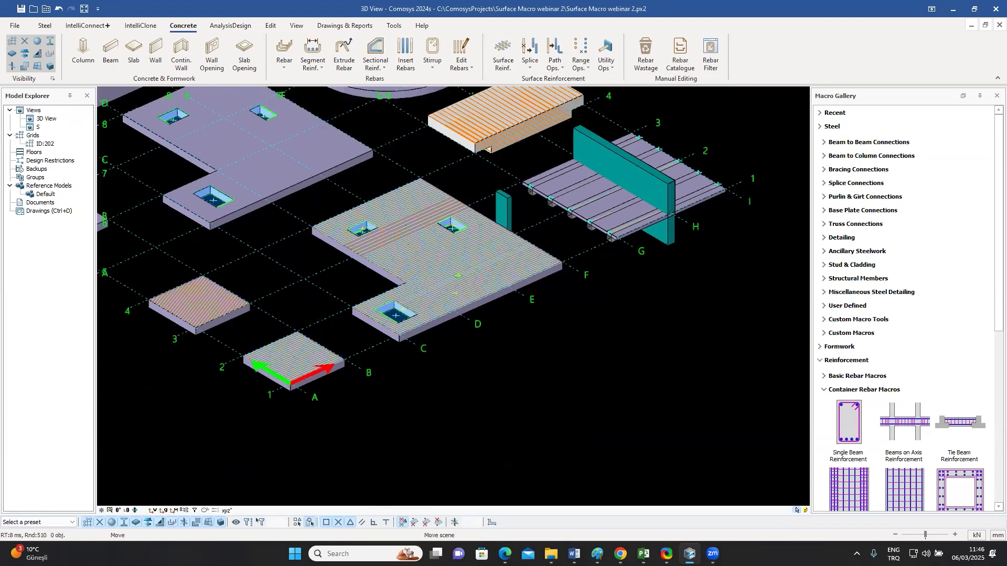
scroll(531, 322, up, 3)
scroll(570, 402, up, 4)
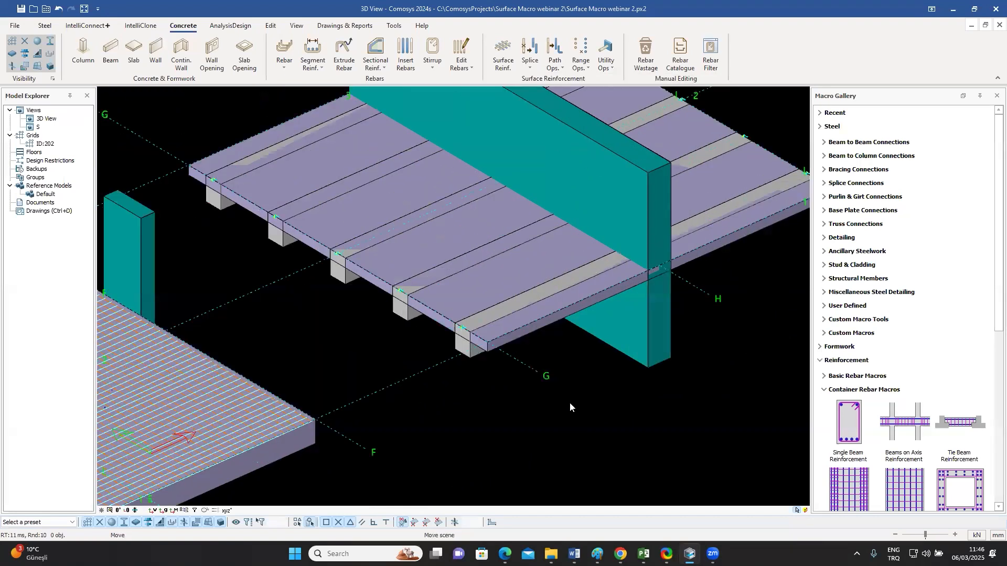
click(504, 56)
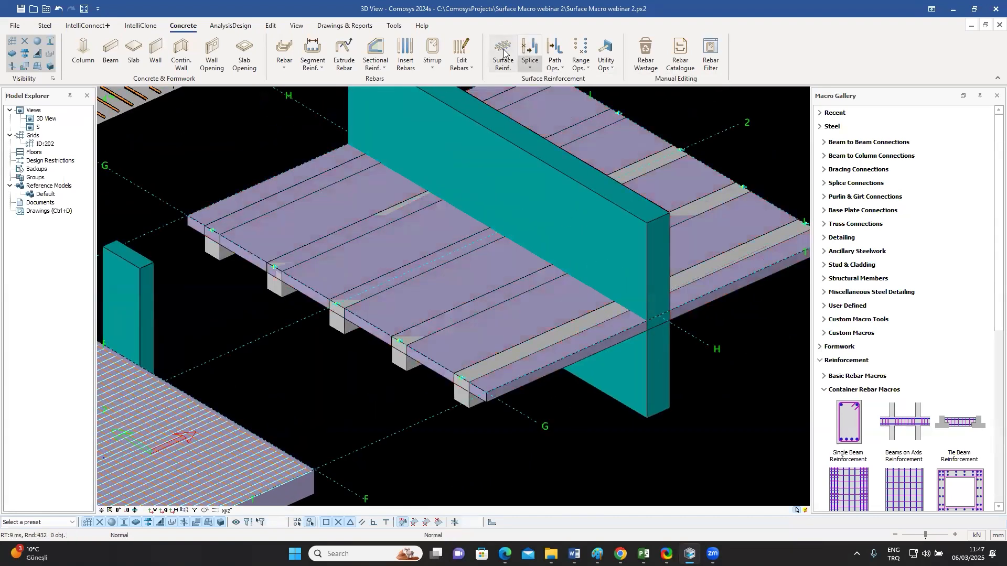
click(532, 312)
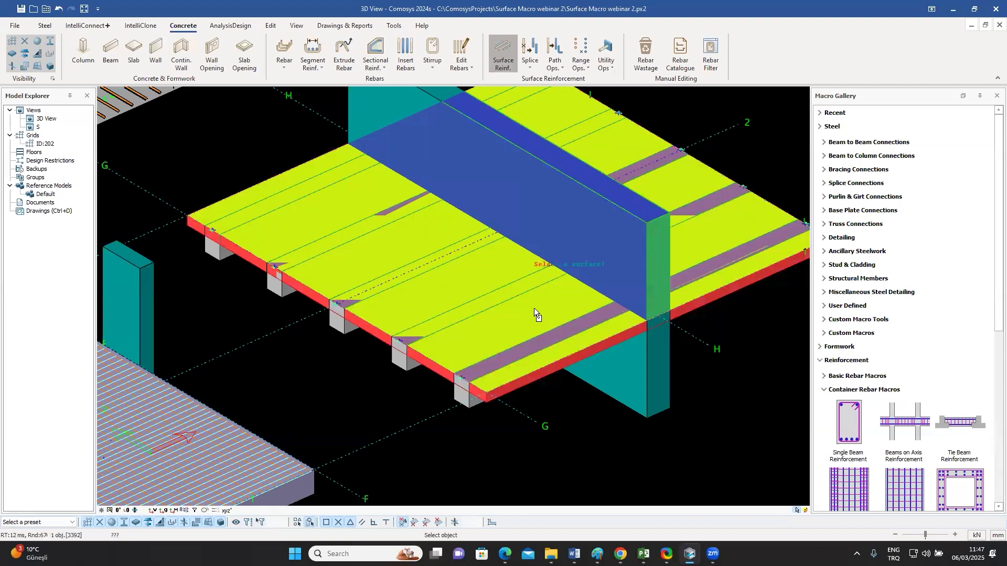
click(534, 308)
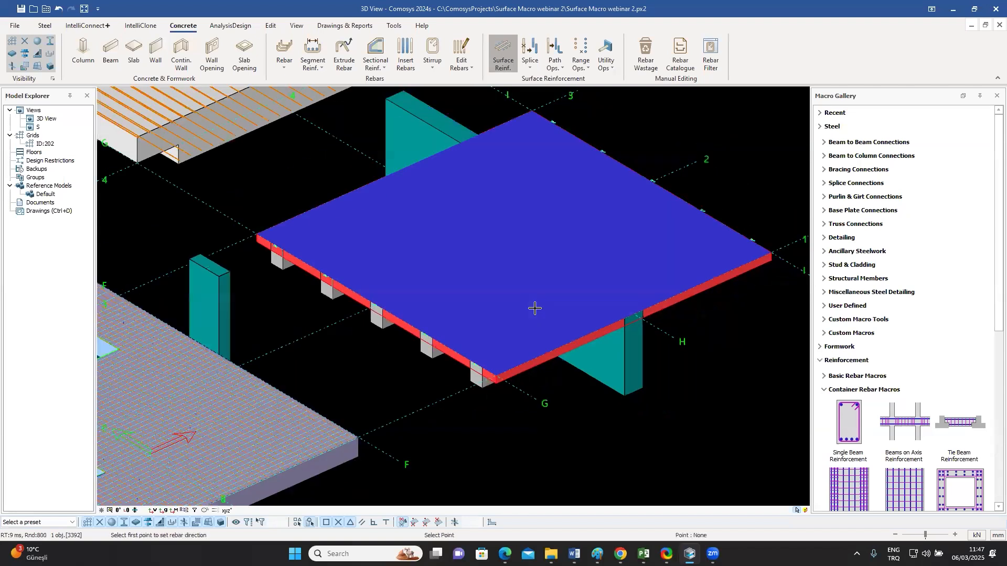
scroll(317, 242, down, 2)
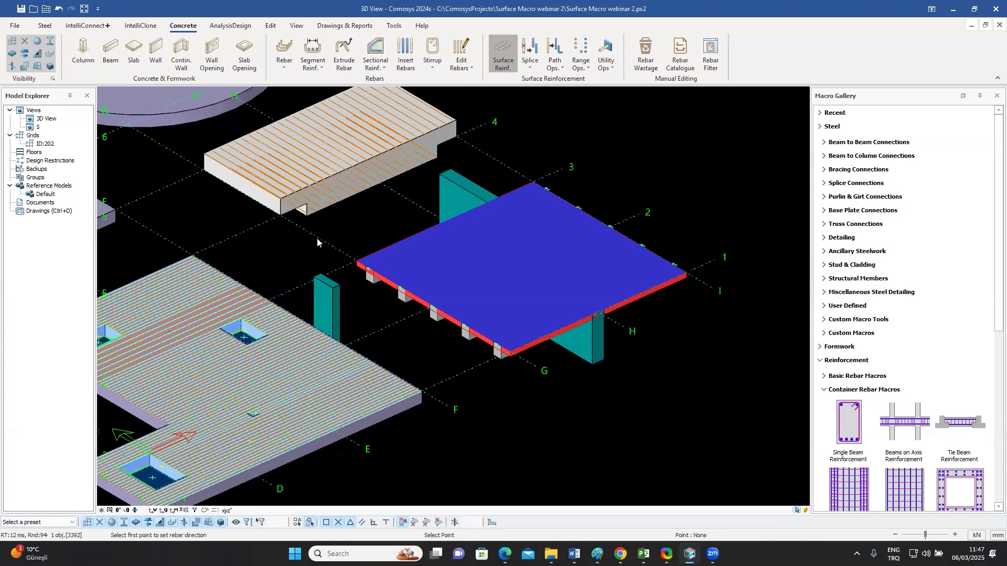
click(398, 199)
click(408, 202)
key(Escape)
scroll(519, 313, up, 1)
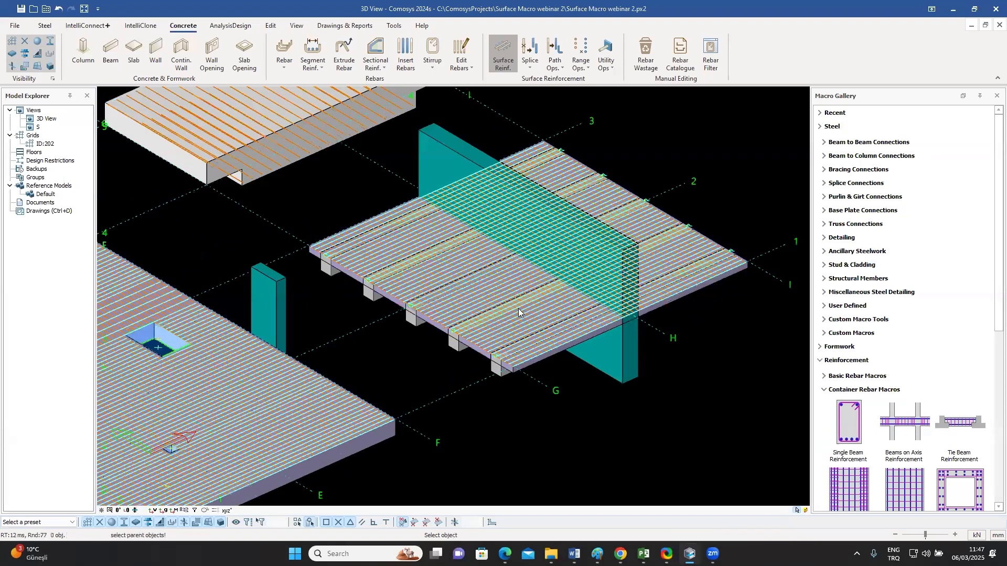
scroll(511, 314, up, 1)
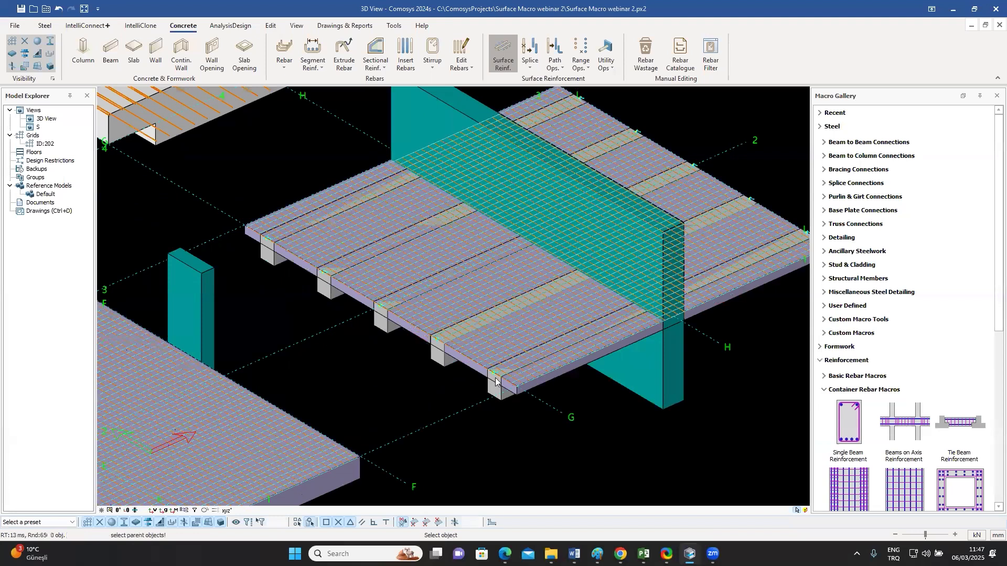
key(Escape)
- Examine how the new slab mesh passes over the supporting beams by highlighting individual beams and the slab
scroll(381, 298, up, 1)
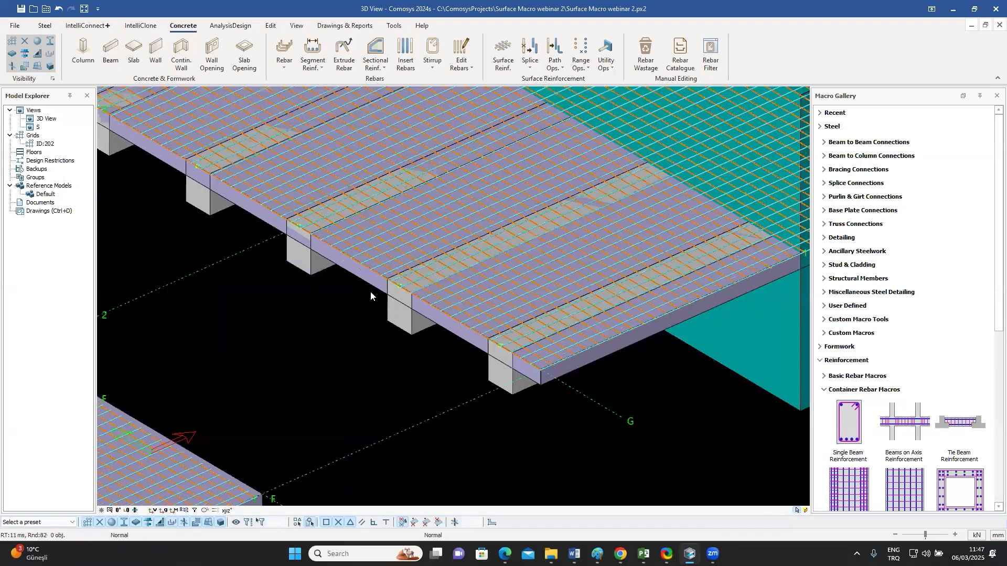
scroll(371, 291, up, 1)
click(388, 283)
click(253, 203)
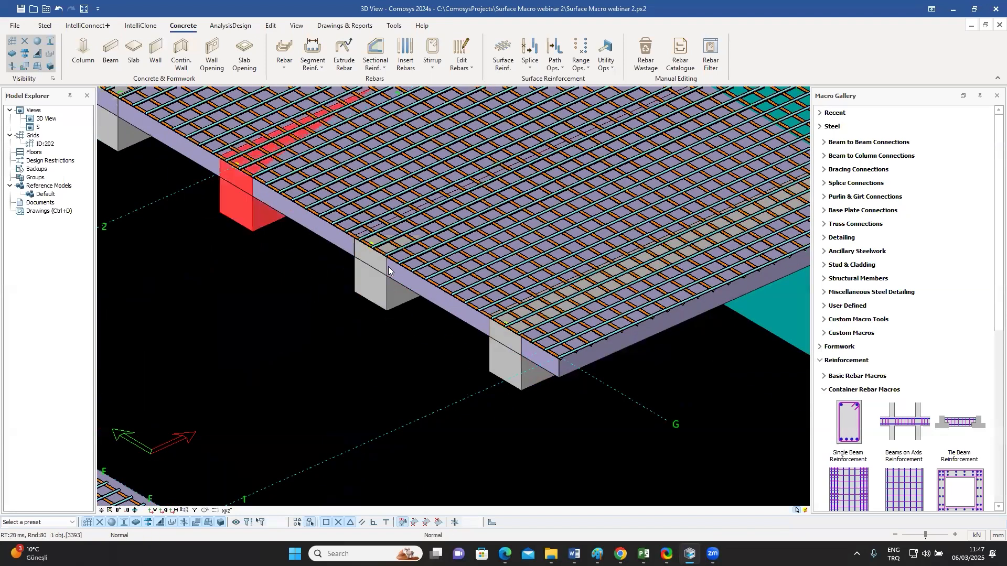
scroll(387, 280, up, 3)
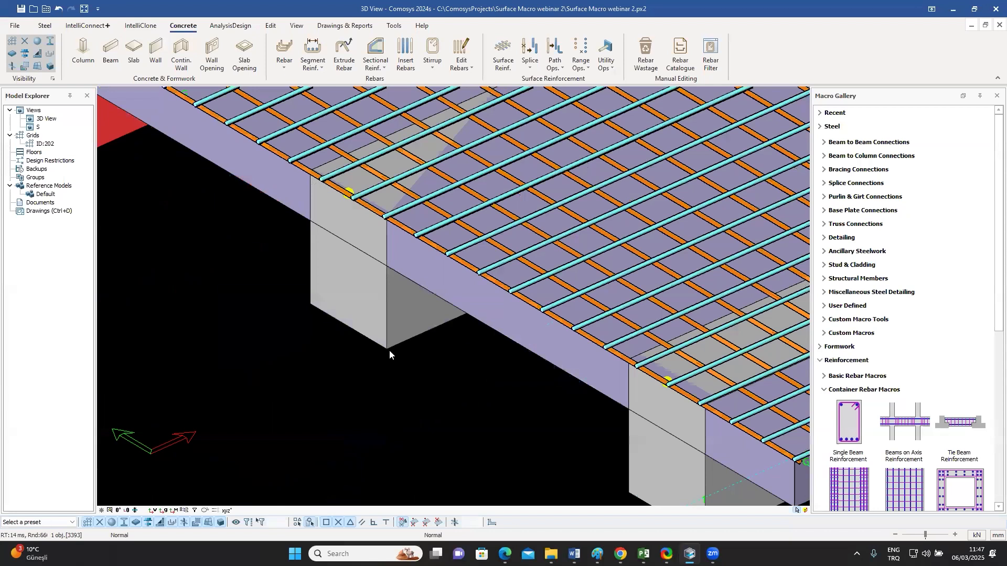
click(434, 287)
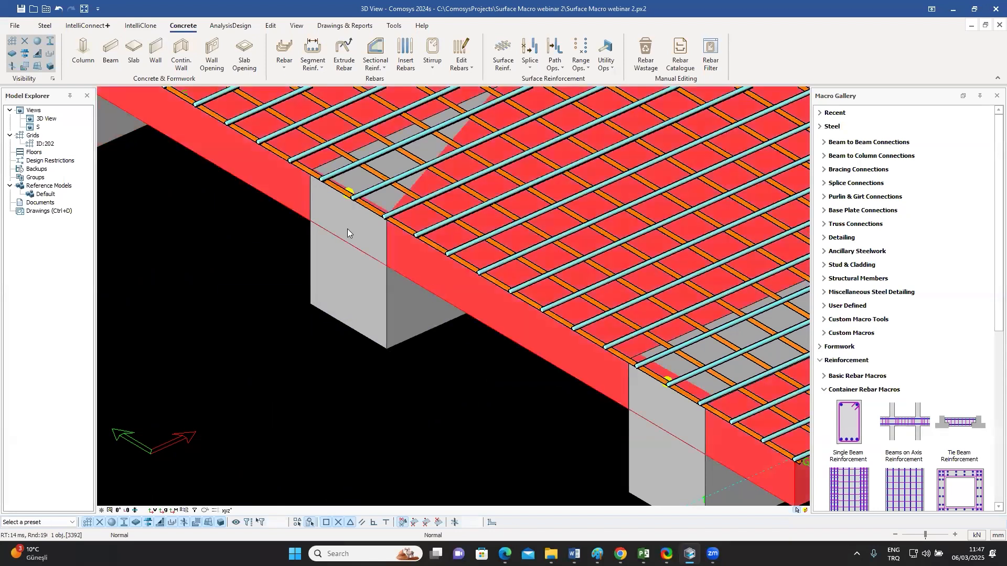
scroll(386, 268, down, 3)
scroll(383, 268, down, 3)
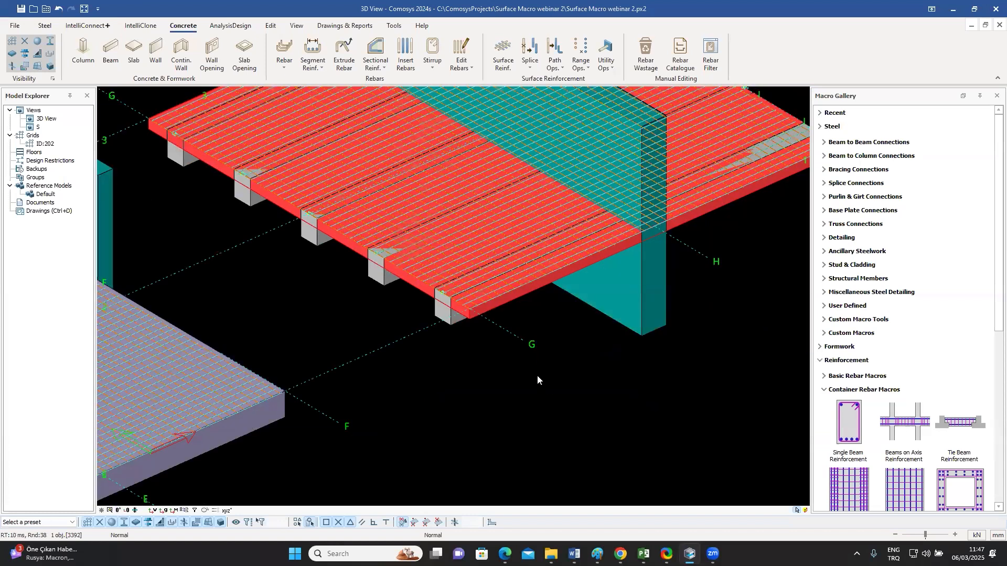
- Check in plan view how the slab bars parallel to the beams are spaced relative to the beam edges
click(118, 510)
scroll(426, 292, down, 3)
middle_drag(389, 382, 417, 216)
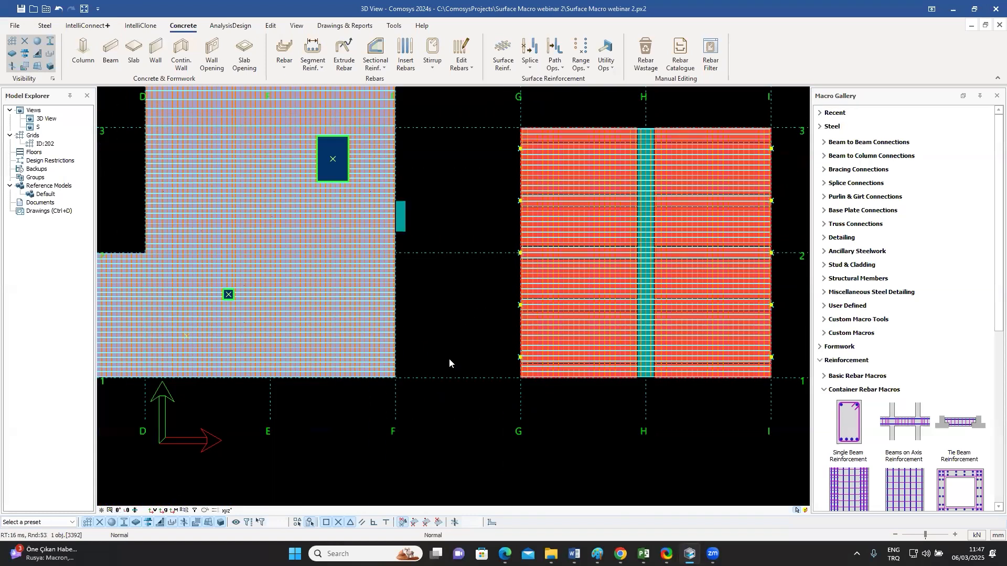
scroll(449, 361, up, 5)
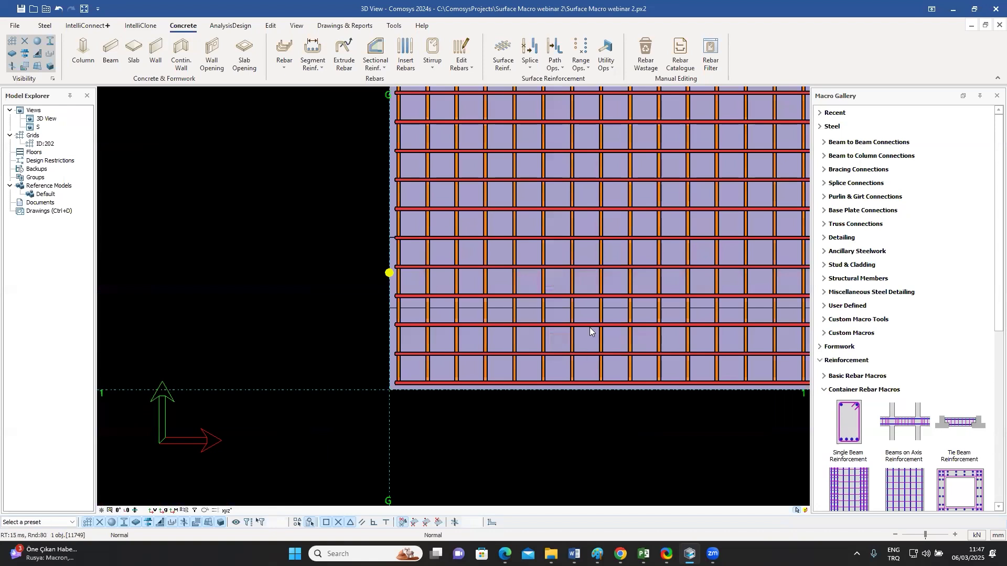
scroll(478, 293, down, 2)
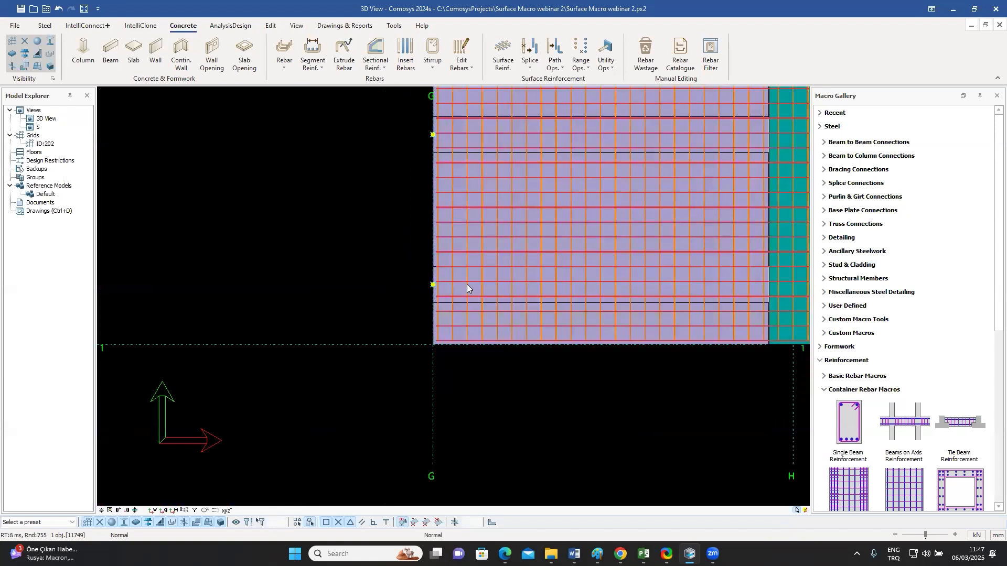
scroll(447, 297, up, 2)
scroll(445, 301, down, 4)
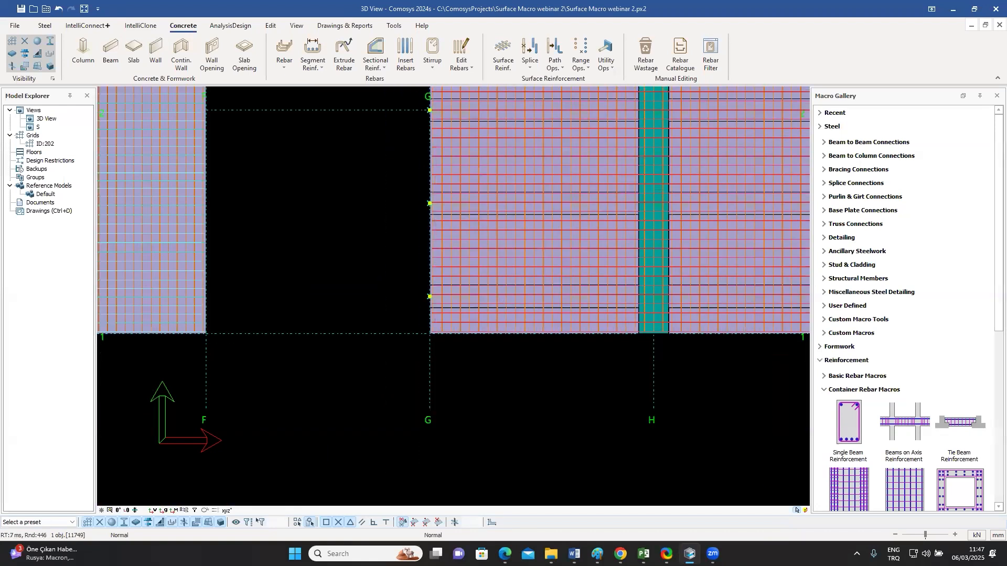
middle_drag(588, 274, 600, 300)
- Apply the Single Beam Reinforcement macro to the two beams nearest grid line 1 under the slab
scroll(600, 300, up, 4)
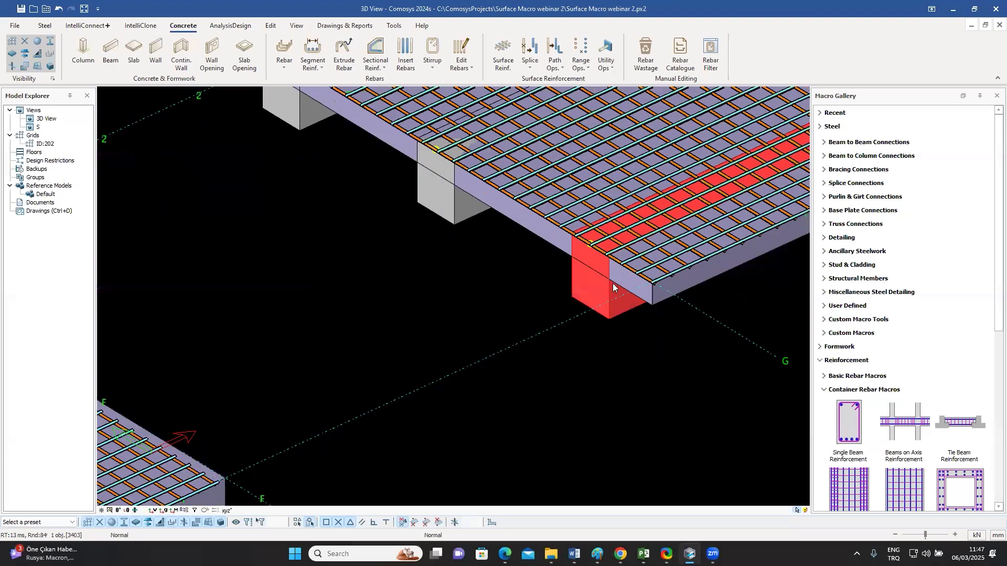
middle_drag(630, 324, 582, 345)
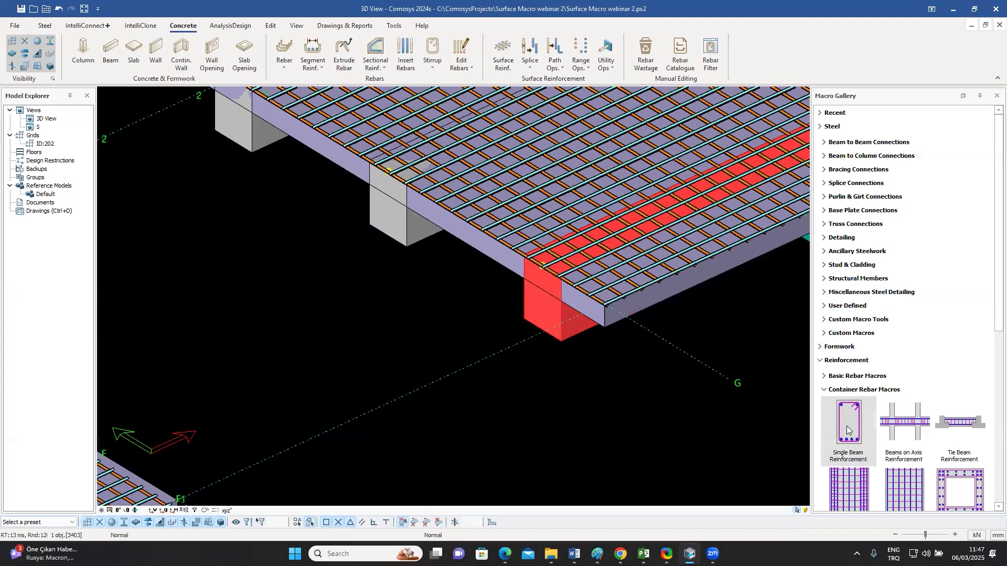
double_click(848, 426)
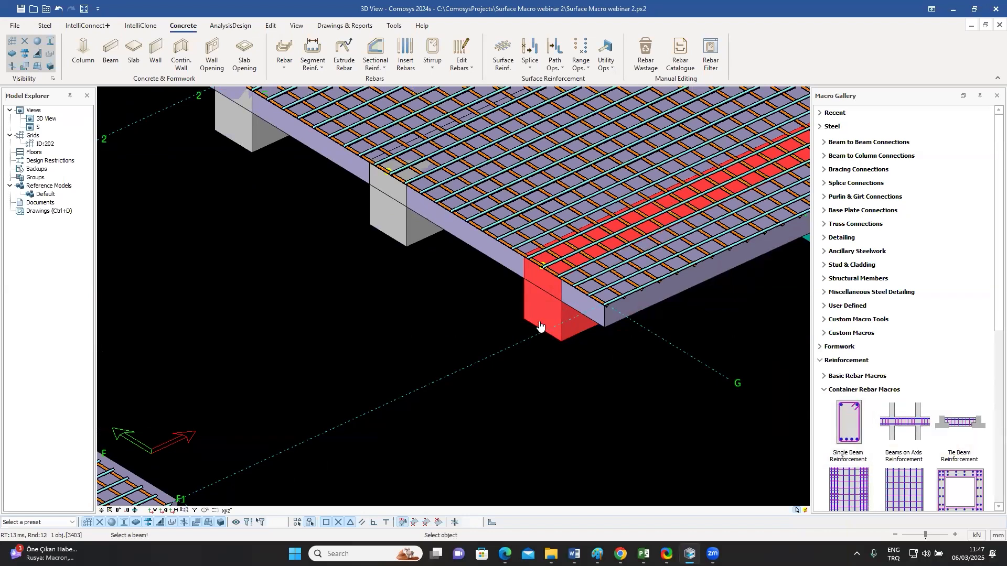
click(520, 319)
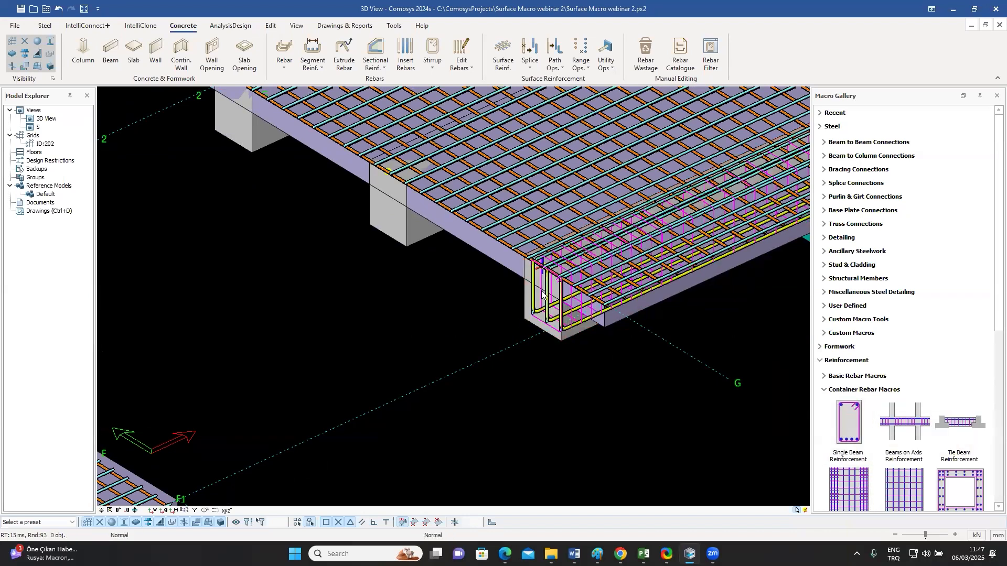
double_click(864, 422)
click(400, 241)
right_click(380, 259)
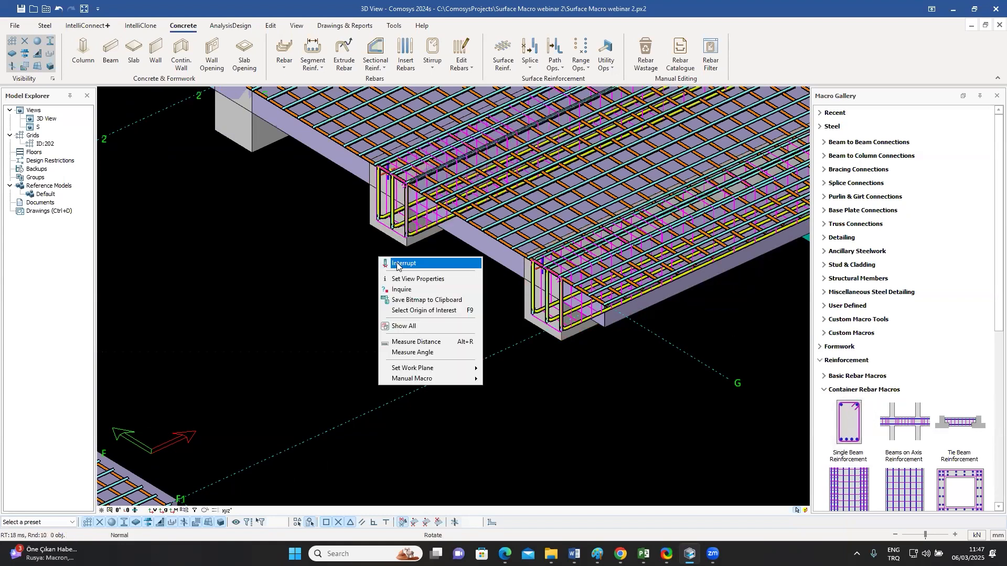
click(400, 268)
- Inspect where the slab bars parallel to the beams meet the stirrups and longitudinal bars of the two reinforced beams
scroll(564, 288, up, 3)
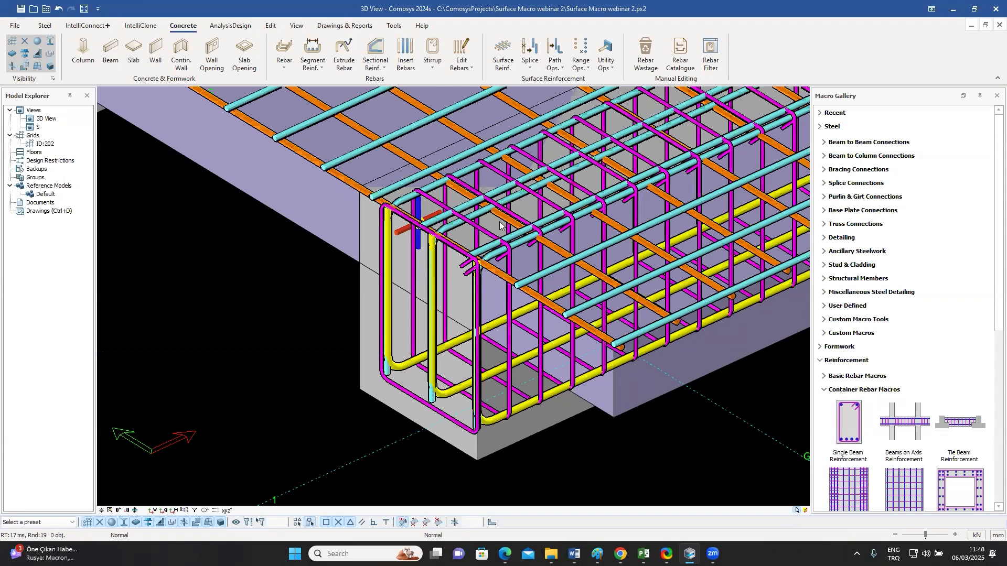
scroll(492, 225, down, 3)
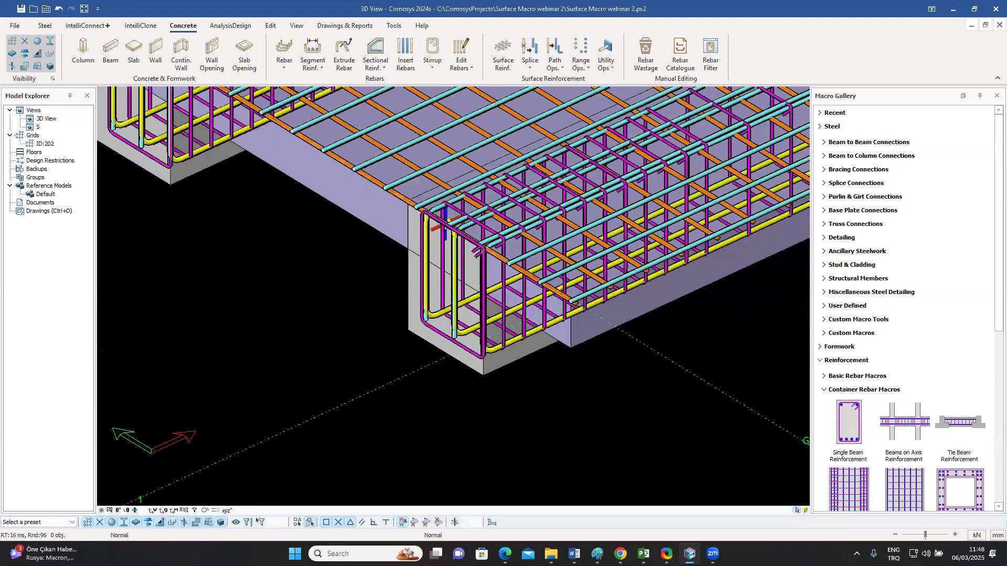
middle_drag(288, 427, 127, 524)
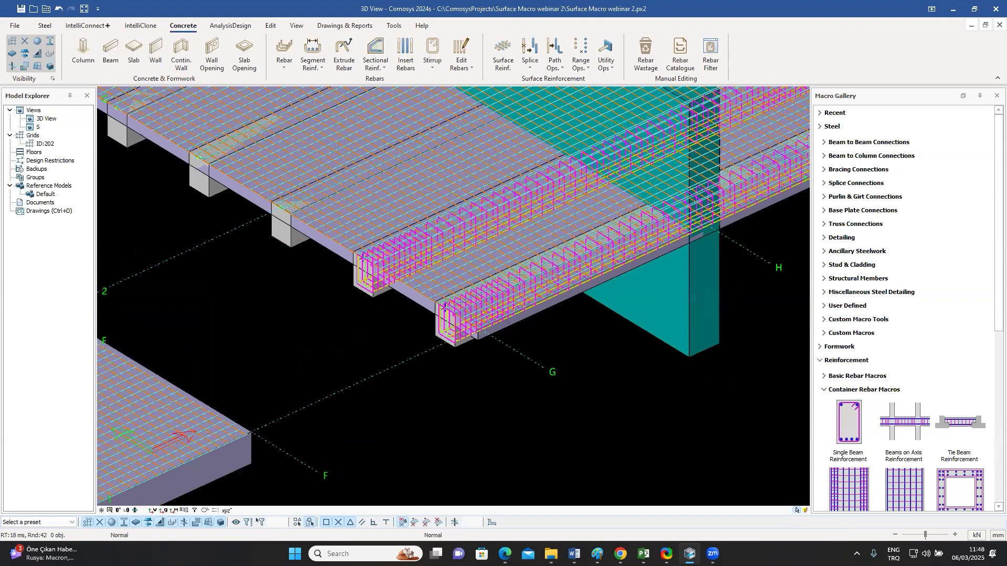
scroll(350, 260, up, 5)
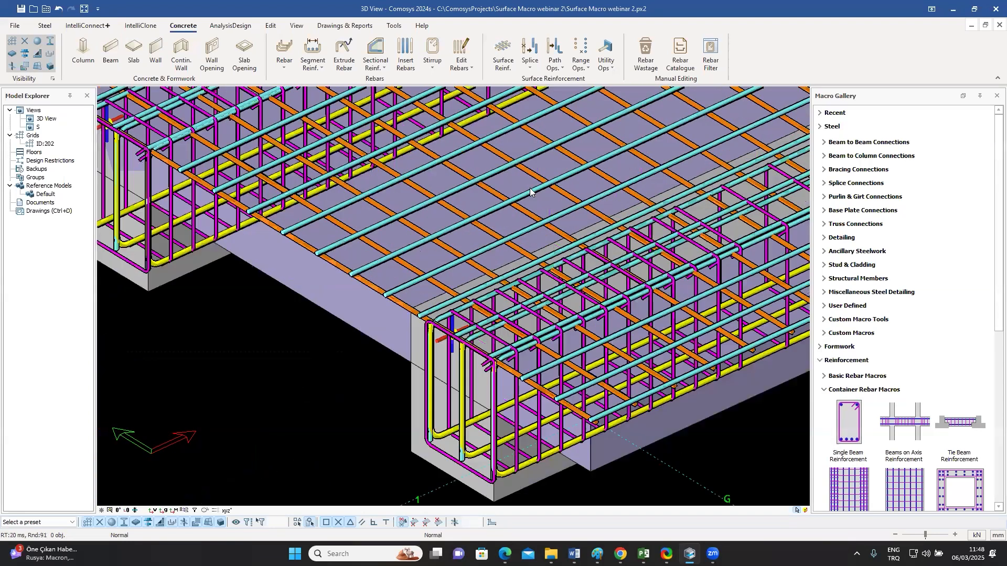
scroll(474, 311, up, 1)
click(459, 310)
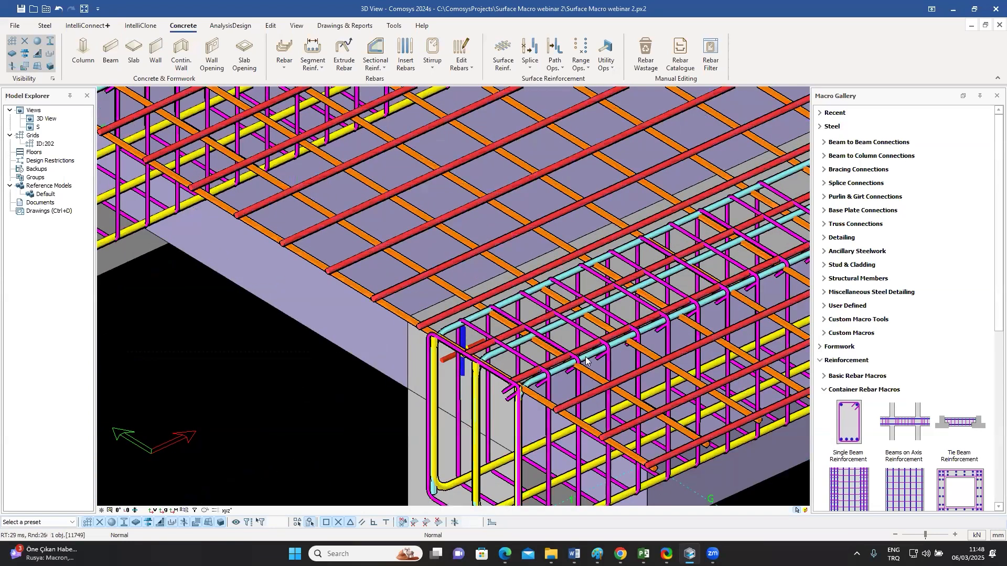
scroll(594, 112, down, 1)
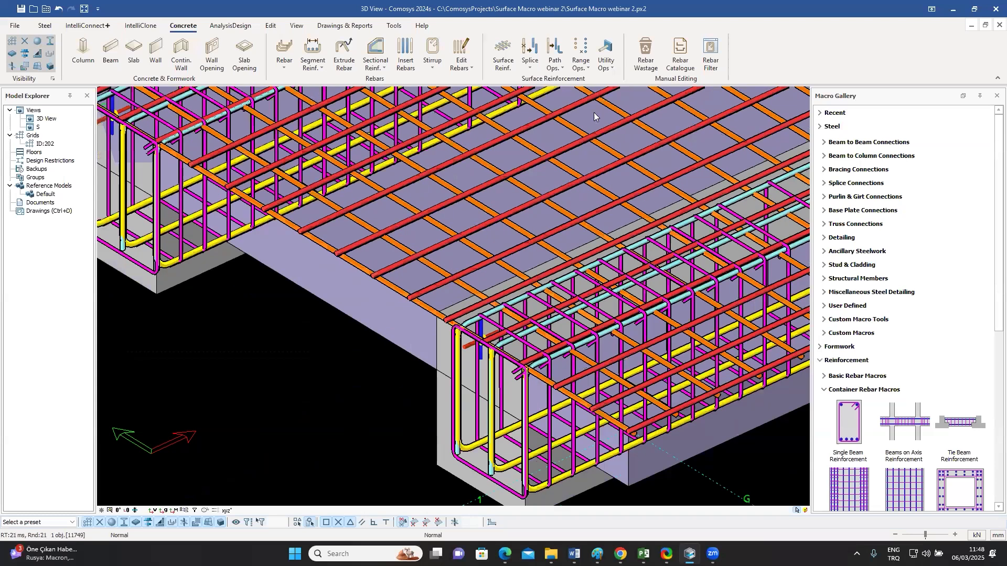
key(Escape)
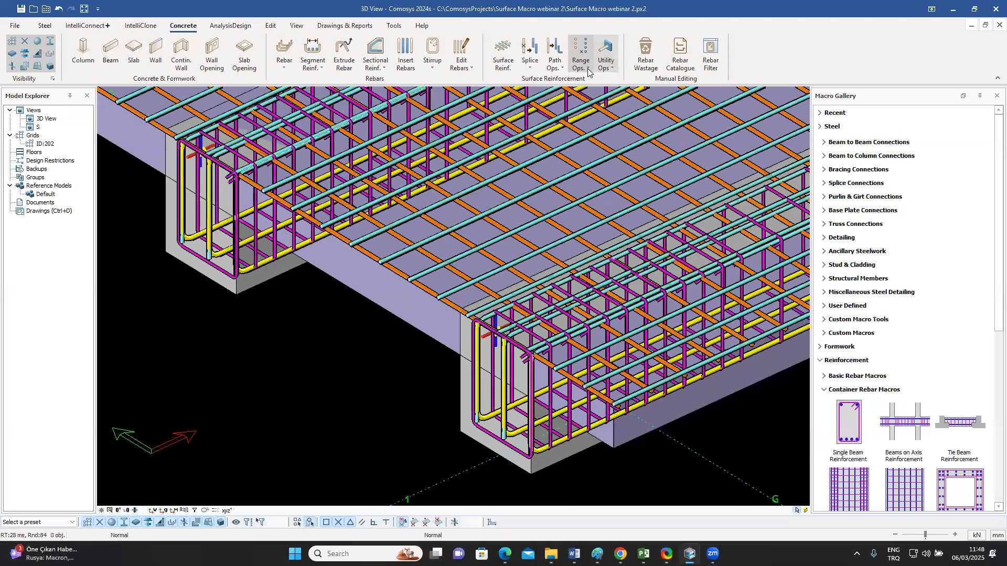
- Conform the slab bar layer parallel to the beams to the five supporting beams using Conform Rebar Macros to Formwork Objects
click(588, 68)
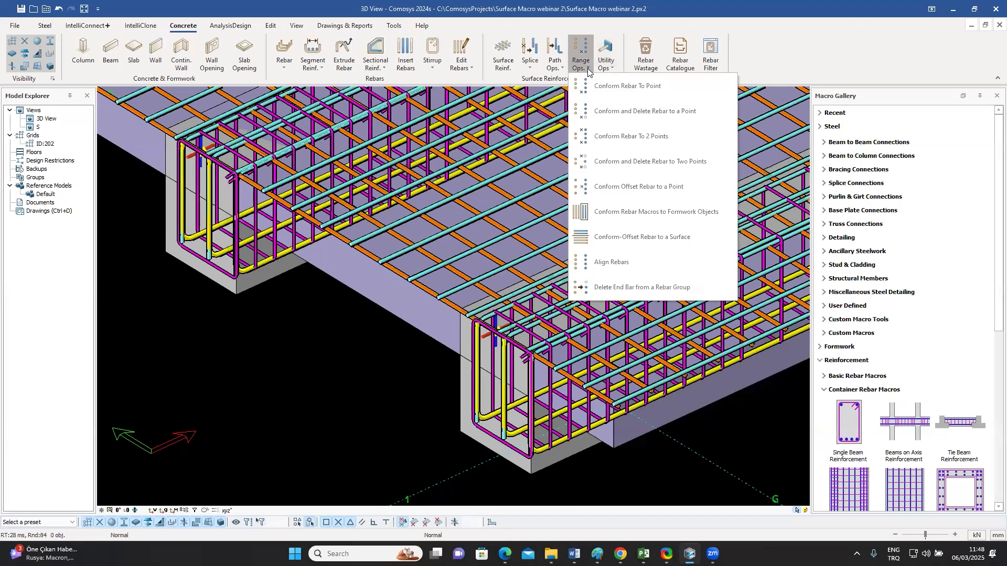
click(693, 216)
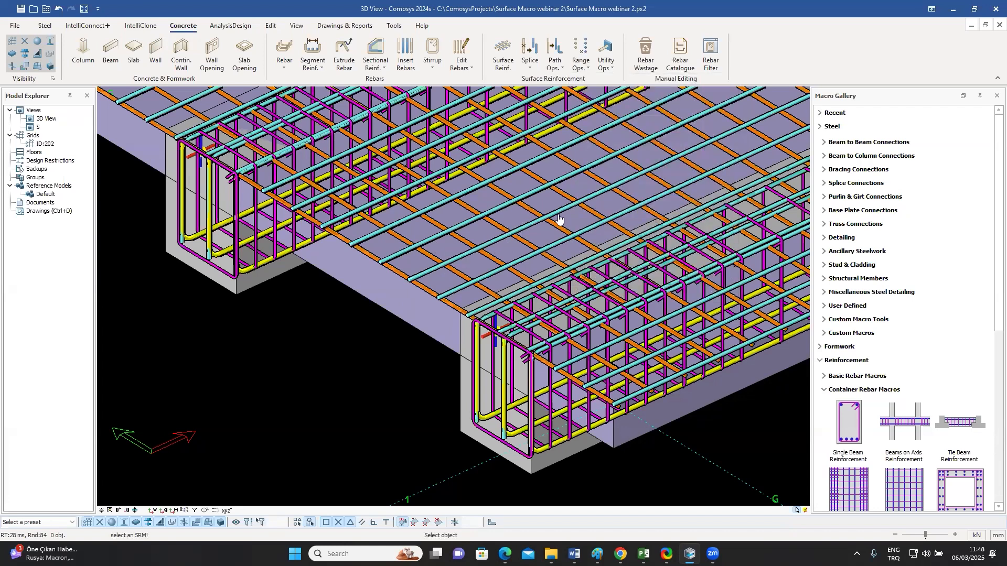
click(464, 257)
click(462, 261)
click(462, 262)
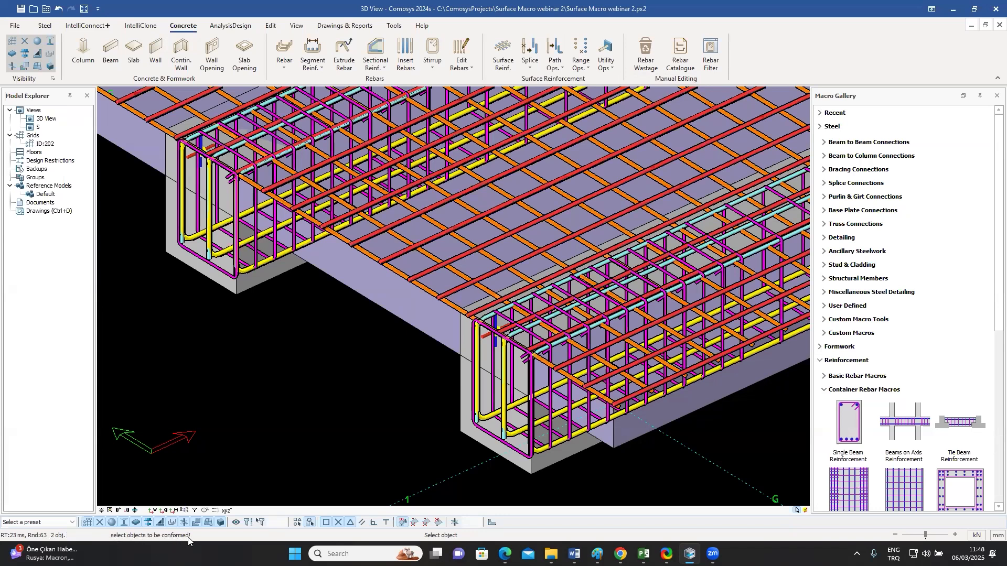
click(462, 433)
scroll(384, 390, down, 2)
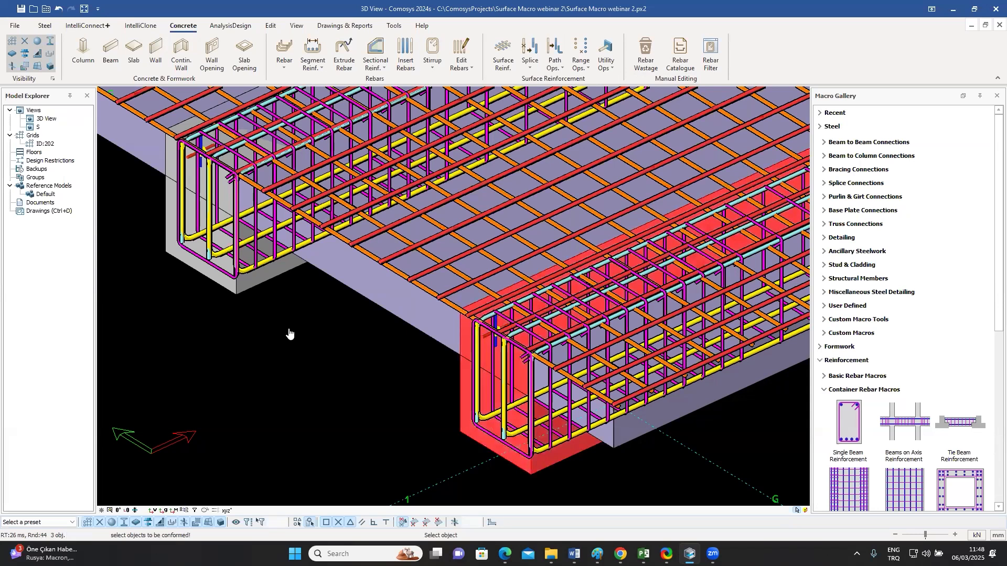
right_click(301, 358)
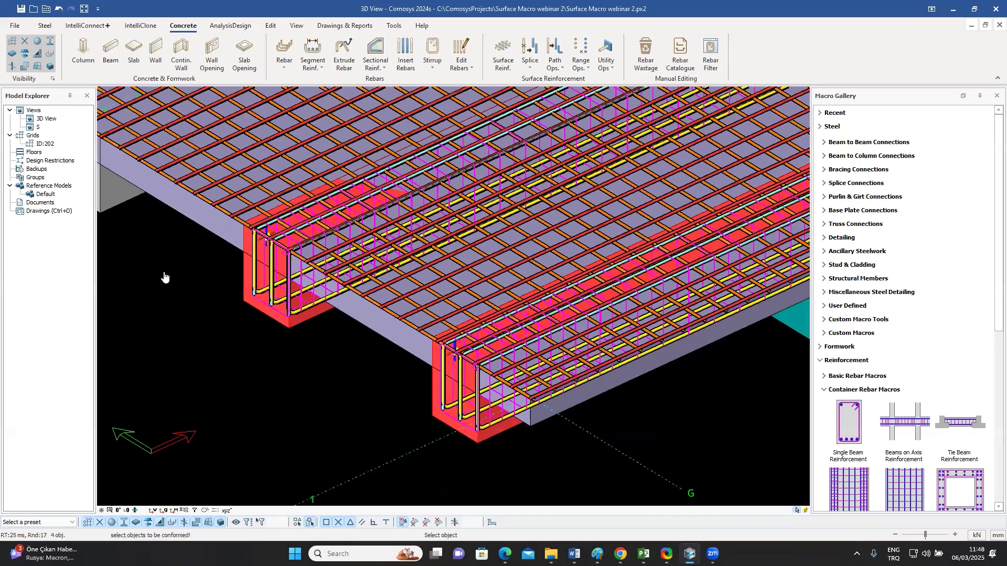
scroll(166, 277, down, 4)
scroll(176, 298, up, 4)
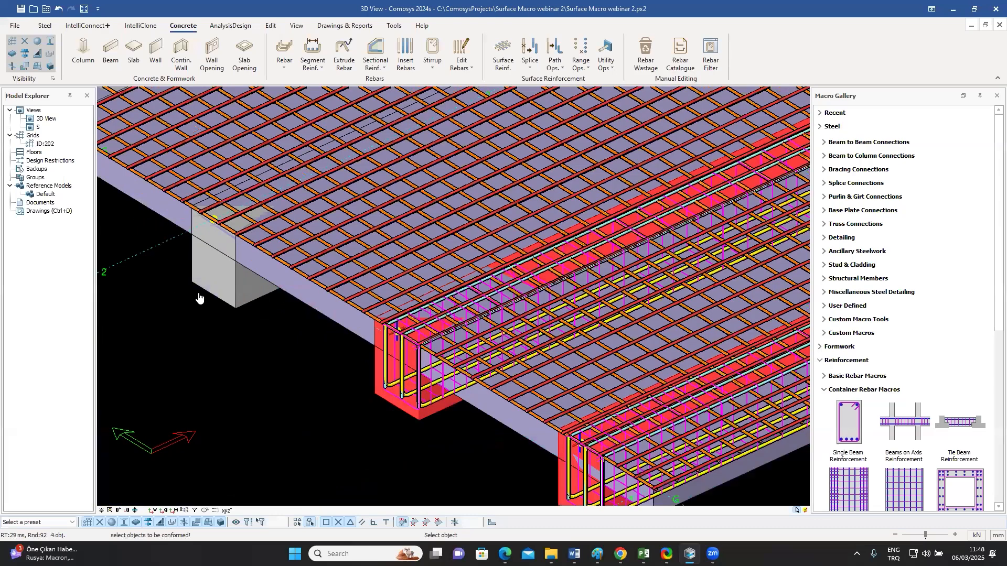
click(202, 300)
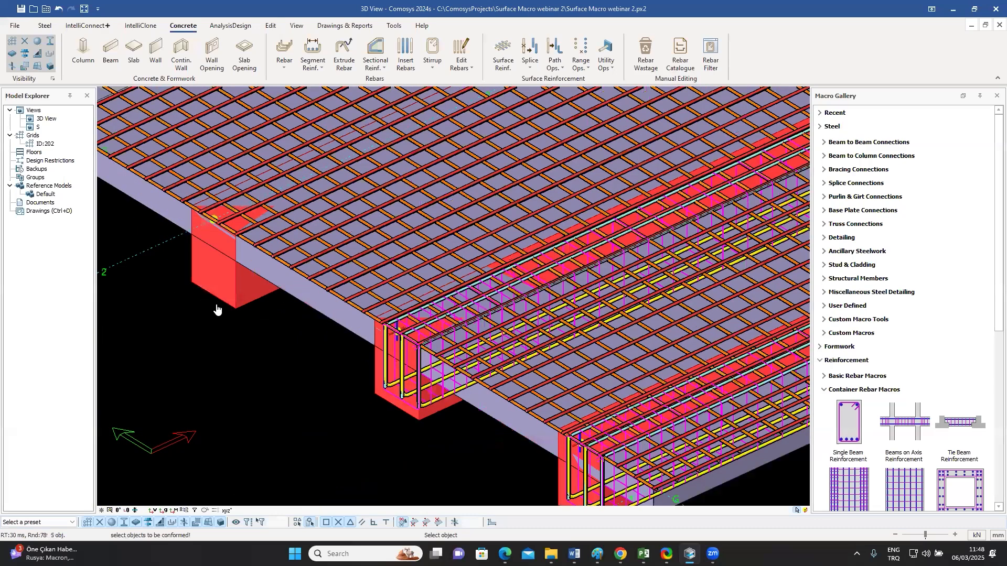
scroll(218, 310, down, 7)
click(218, 310)
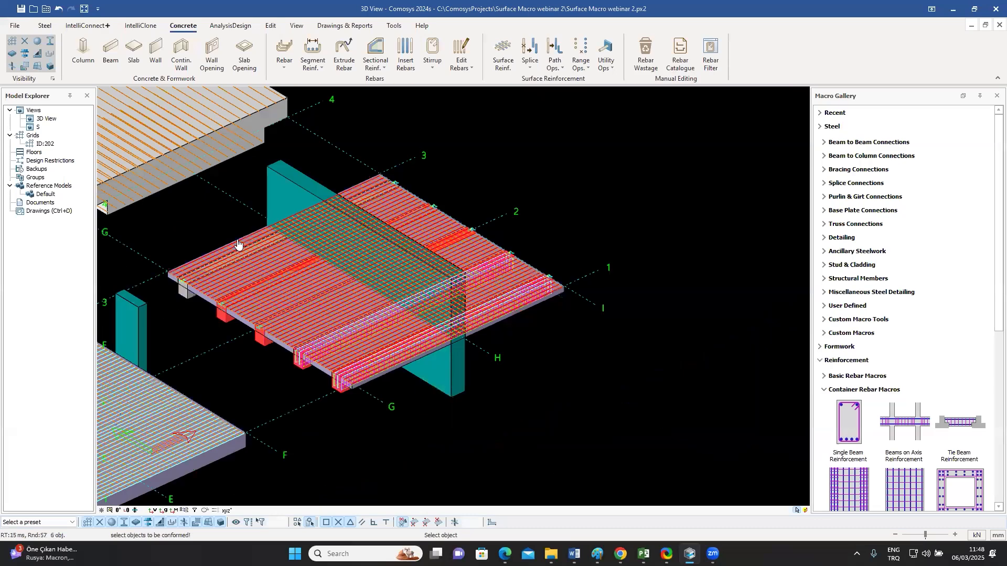
scroll(236, 247, up, 3)
right_click(167, 248)
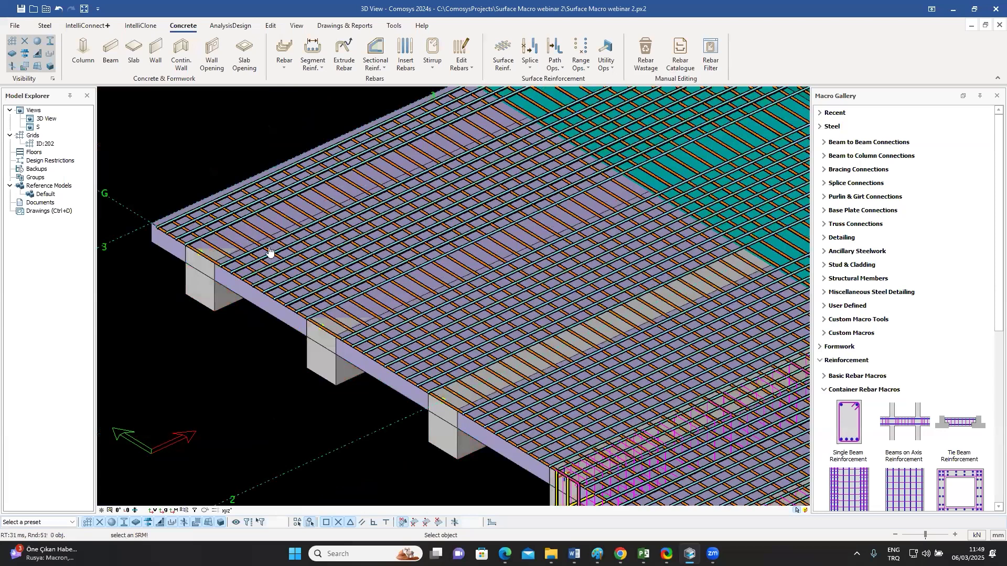
- Examine how the conformed slab bars stop at the edges of each supporting beam, and leave the conform command
scroll(269, 254, up, 2)
scroll(394, 354, up, 2)
scroll(393, 350, down, 2)
scroll(448, 309, down, 2)
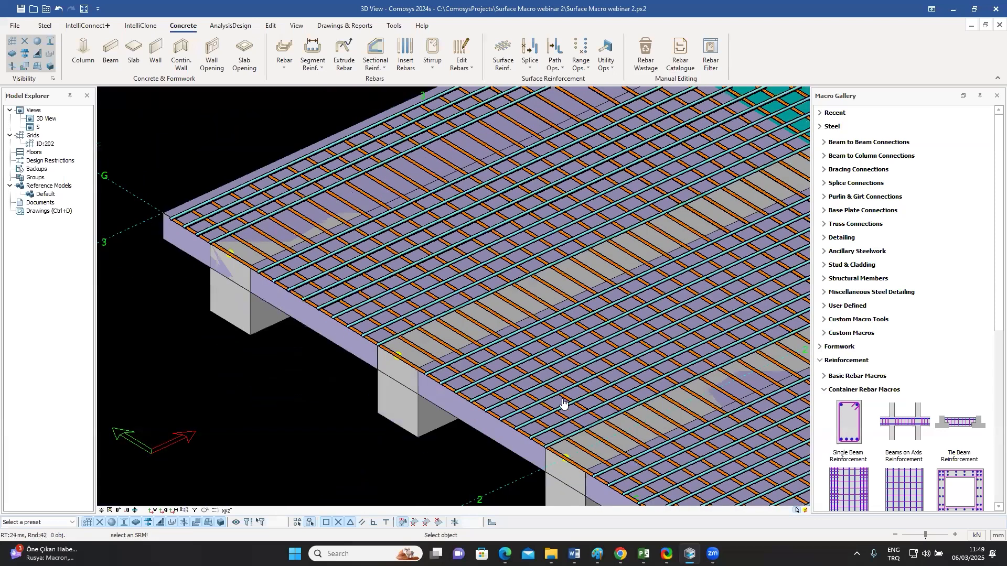
scroll(478, 331, down, 2)
scroll(485, 323, up, 3)
scroll(556, 378, up, 1)
scroll(479, 353, down, 2)
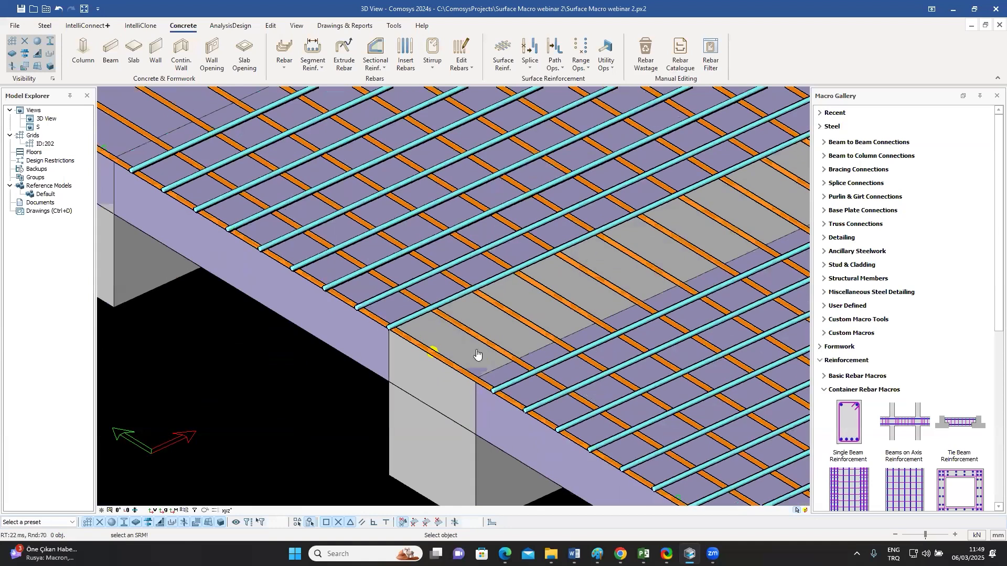
scroll(350, 422, down, 2)
scroll(349, 423, down, 2)
scroll(336, 291, up, 4)
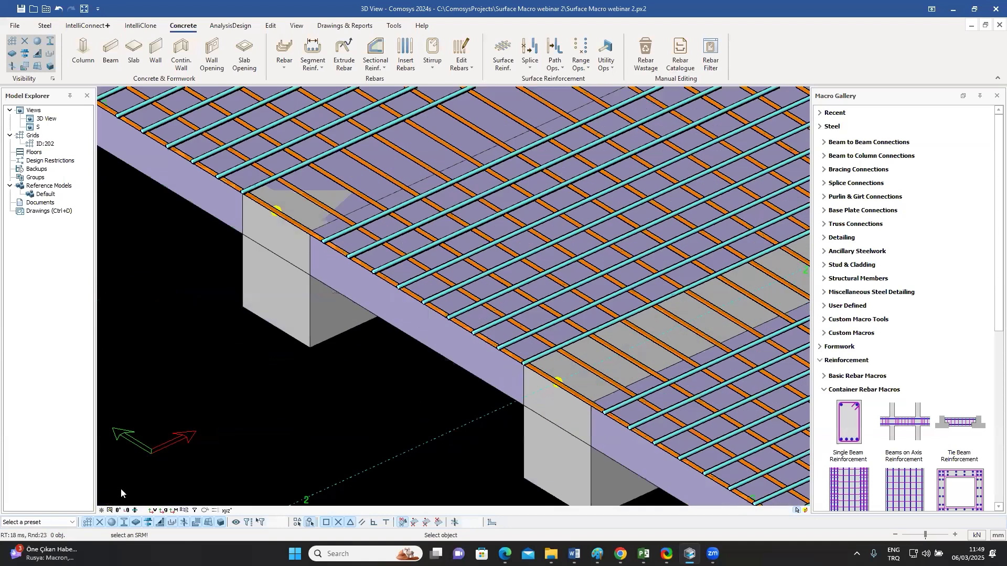
scroll(368, 312, down, 3)
scroll(402, 339, up, 3)
key(Escape)
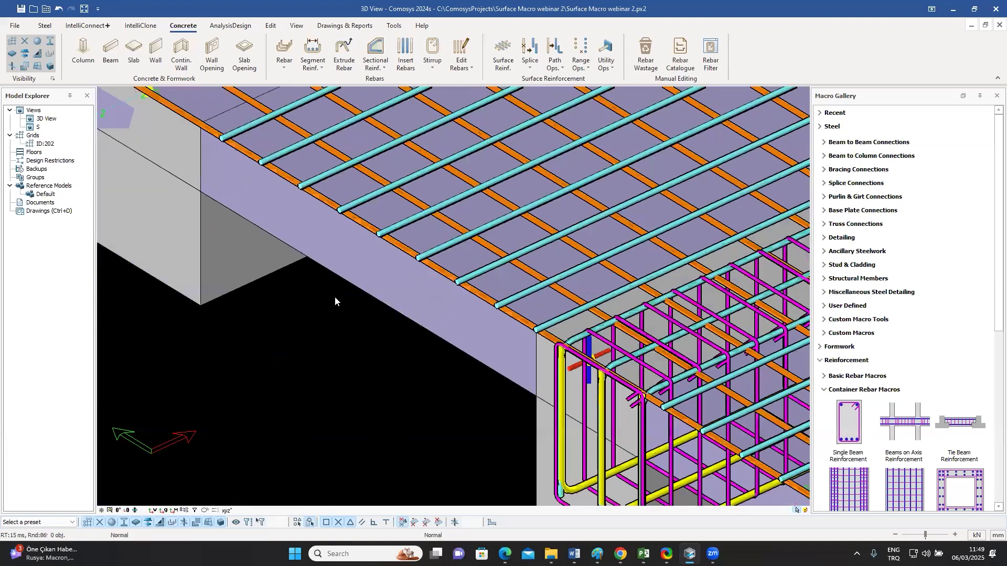
- Check in plan view the separate slab bar groups on either side of a reinforced beam by highlighting each group
key(ctrl+p)
scroll(262, 191, down, 3)
scroll(524, 198, down, 2)
scroll(427, 324, up, 5)
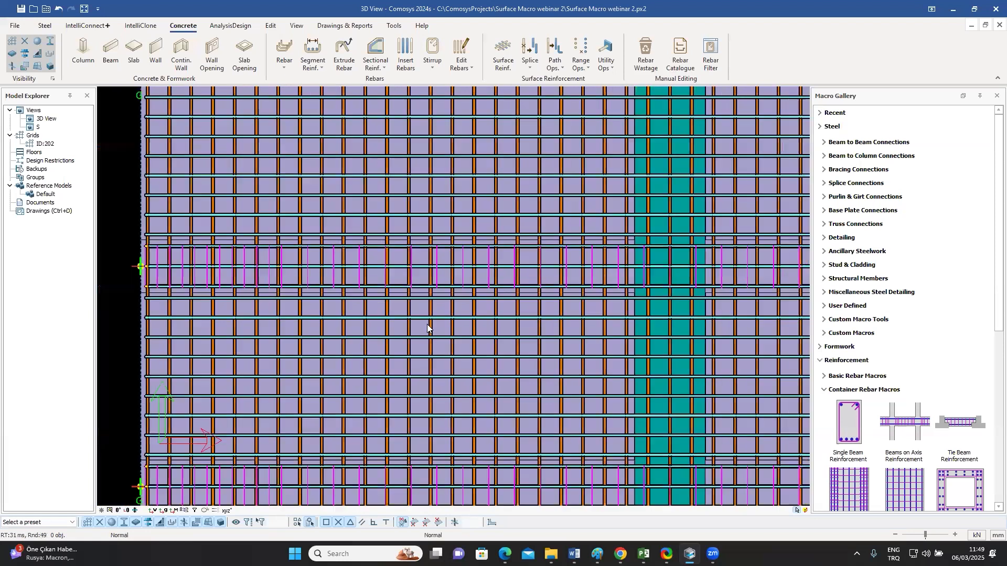
click(383, 144)
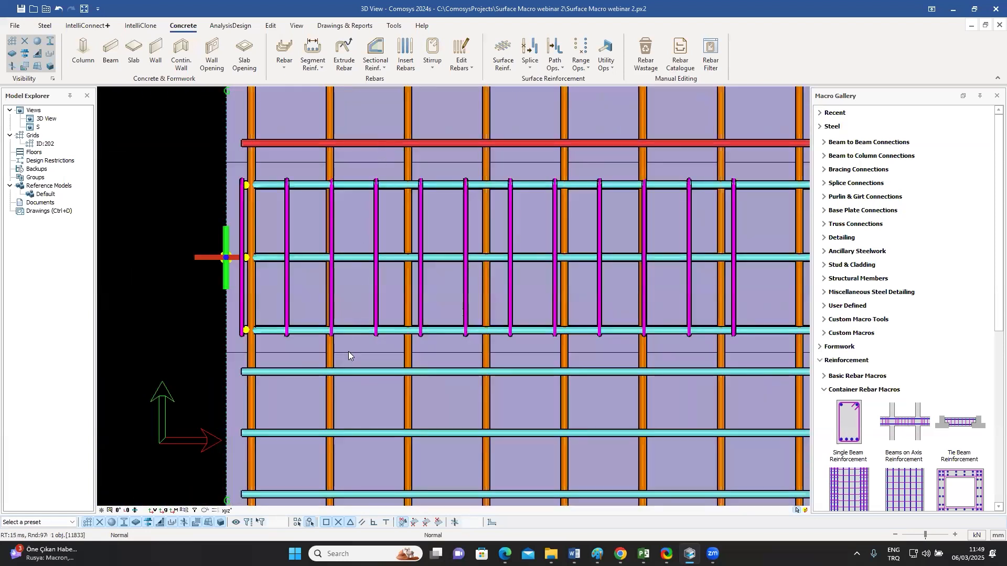
click(349, 372)
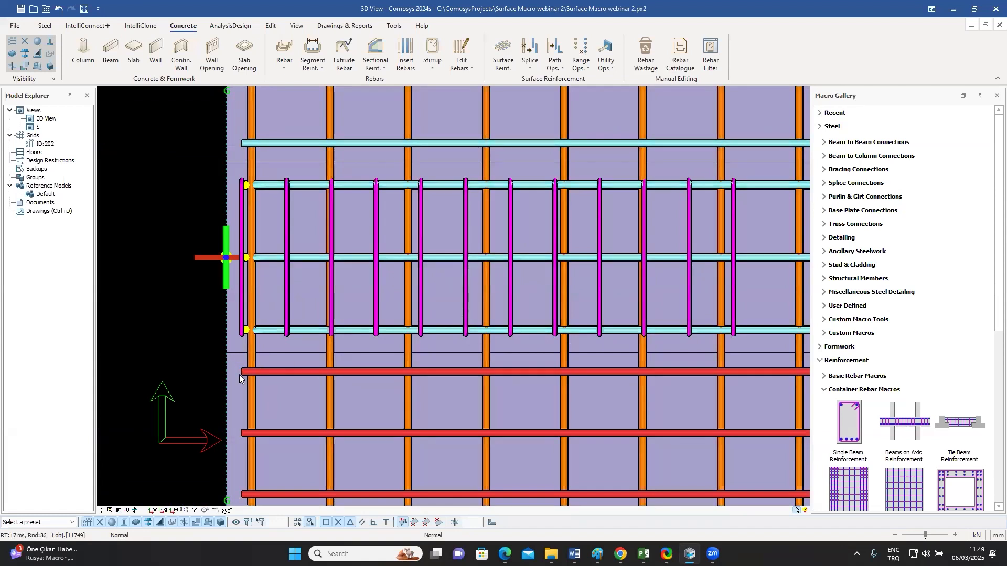
scroll(372, 312, down, 5)
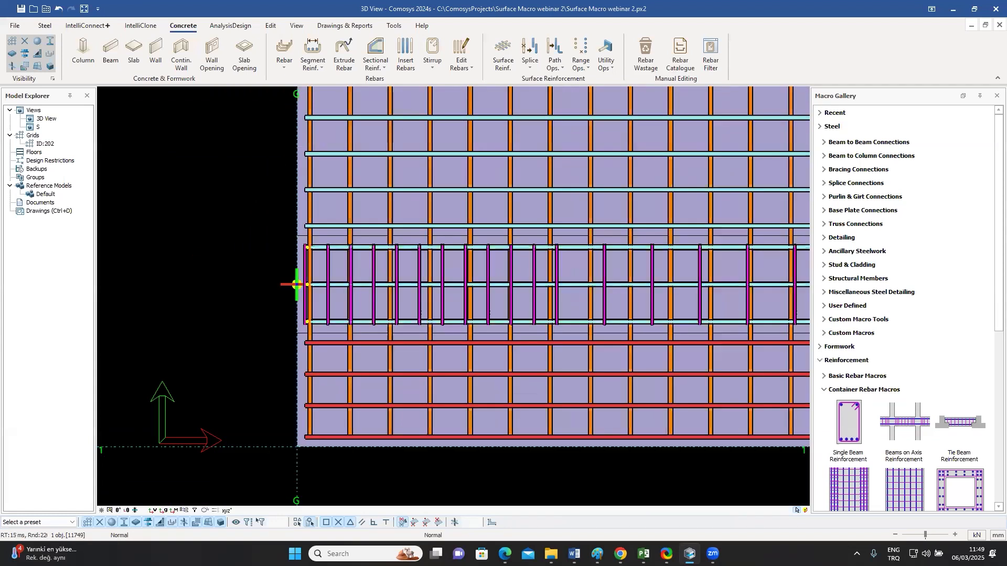
- Set the spacing of the slab's main bars parallel to the beams to 150 mm
middle_drag(367, 299, 415, 313)
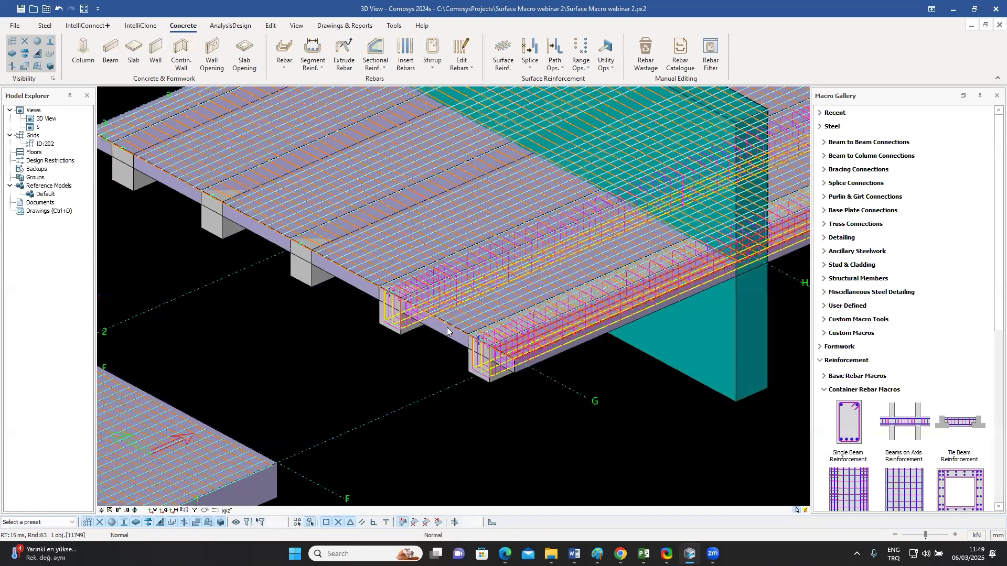
scroll(414, 295, up, 2)
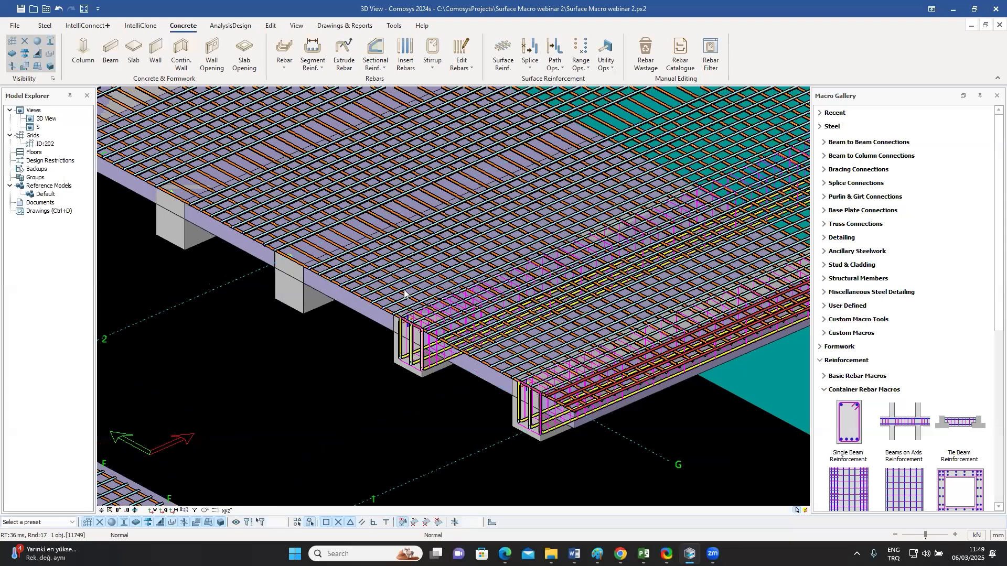
scroll(404, 294, up, 1)
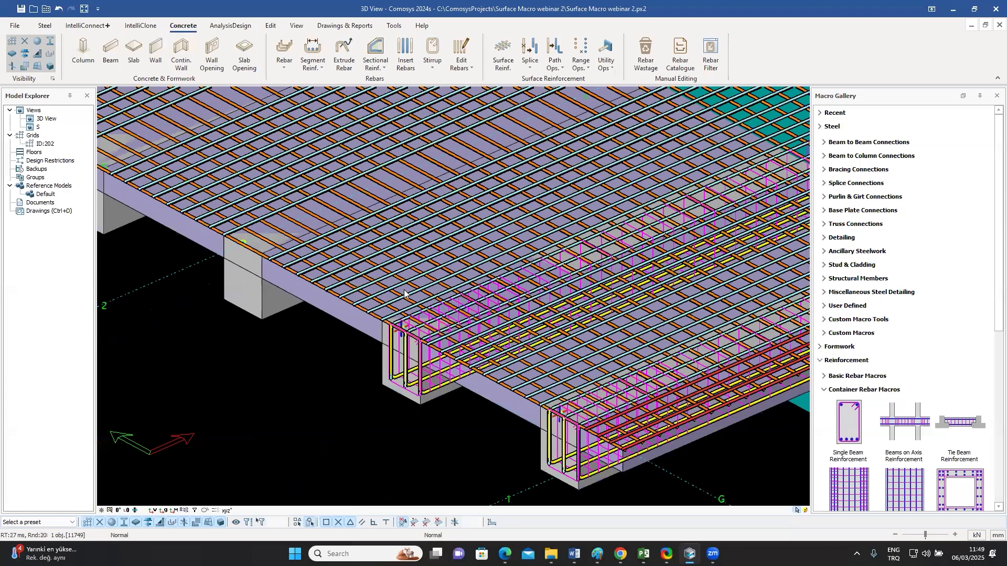
scroll(404, 290, up, 2)
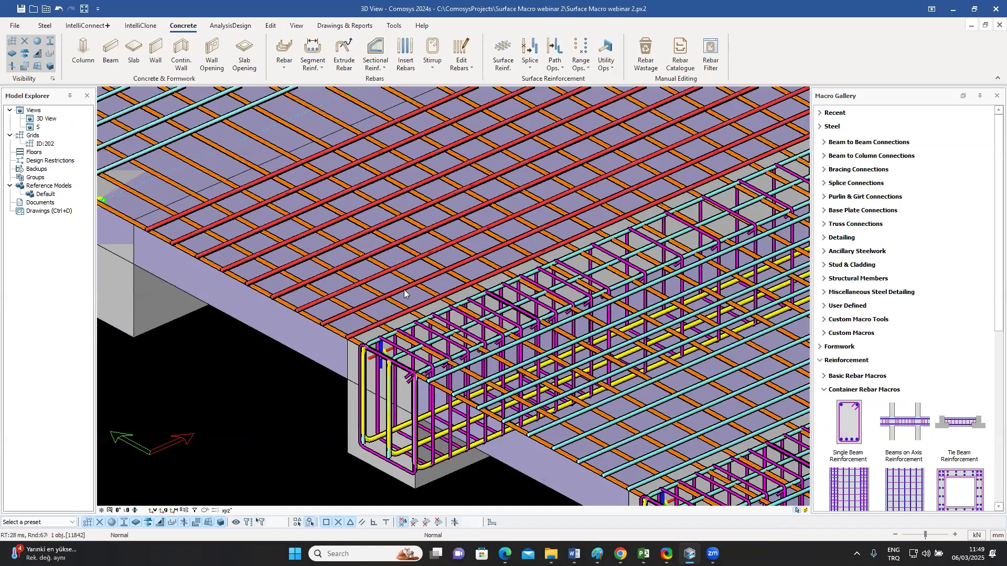
scroll(404, 289, down, 1)
double_click(475, 210)
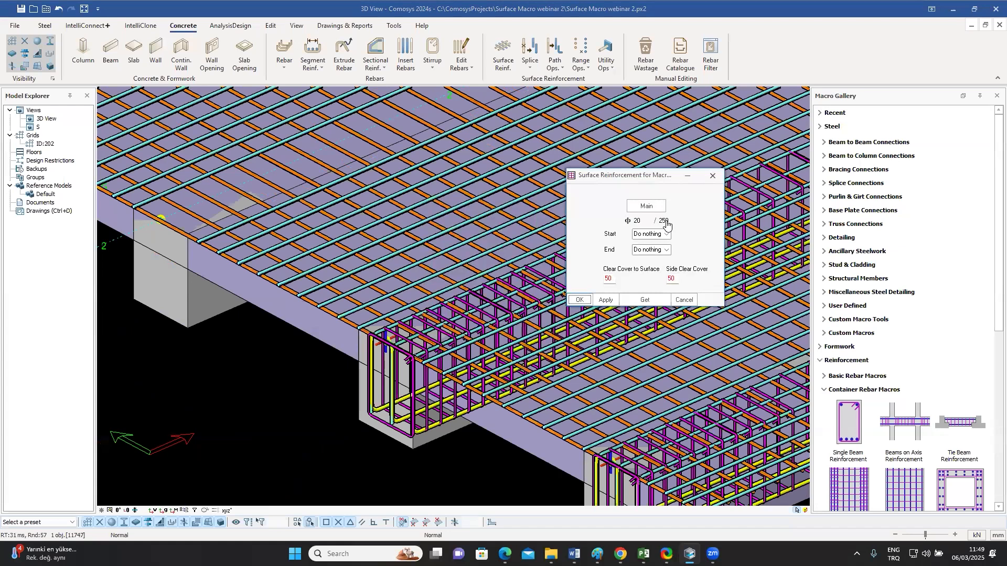
double_click(665, 222)
text(150)
click(580, 299)
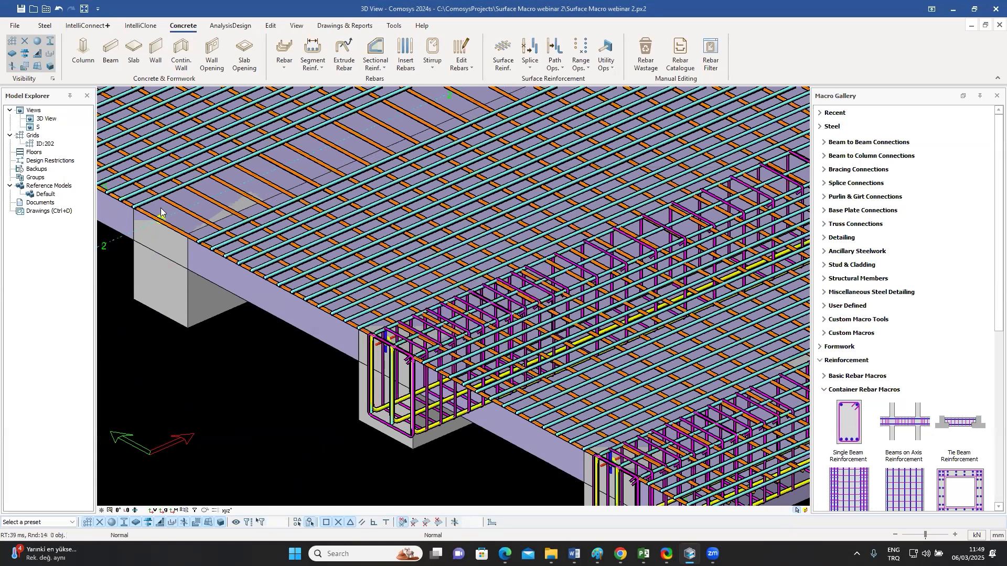
- Inspect how the respaced slab bars are distributed between the supporting beams along the slab edge
scroll(243, 230, up, 3)
scroll(417, 250, down, 5)
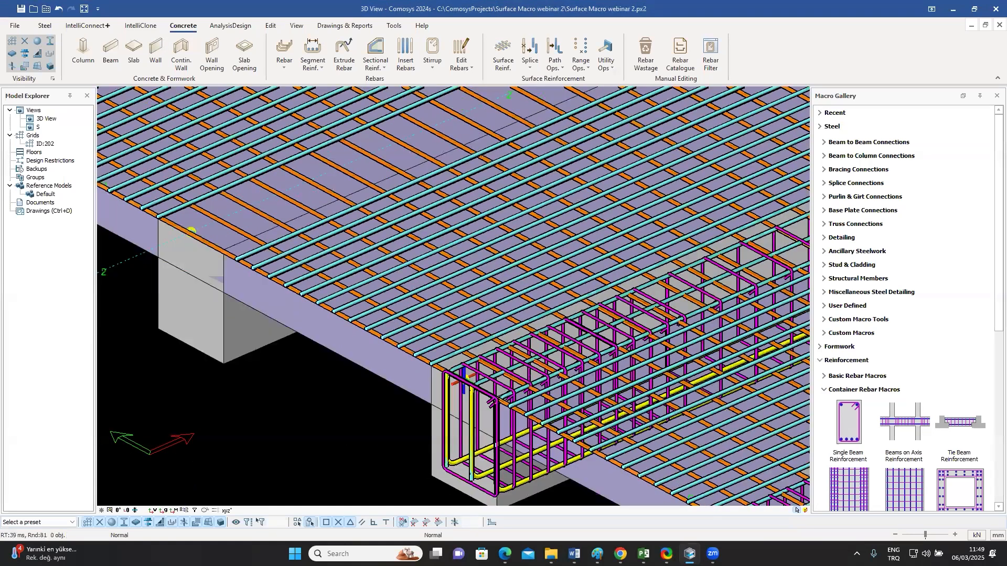
scroll(534, 360, up, 1)
scroll(533, 358, up, 1)
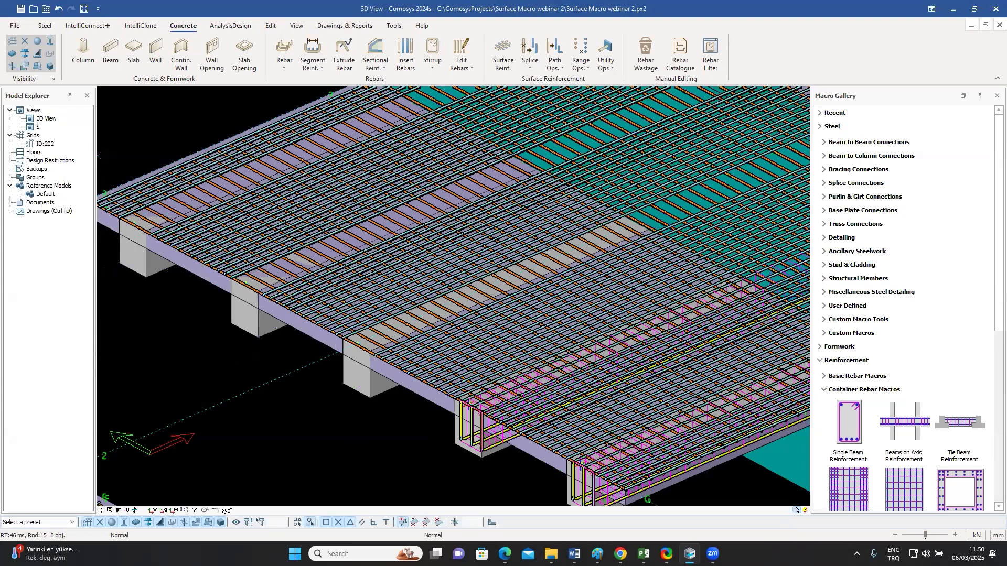
middle_drag(426, 163, 203, 235)
scroll(204, 235, up, 3)
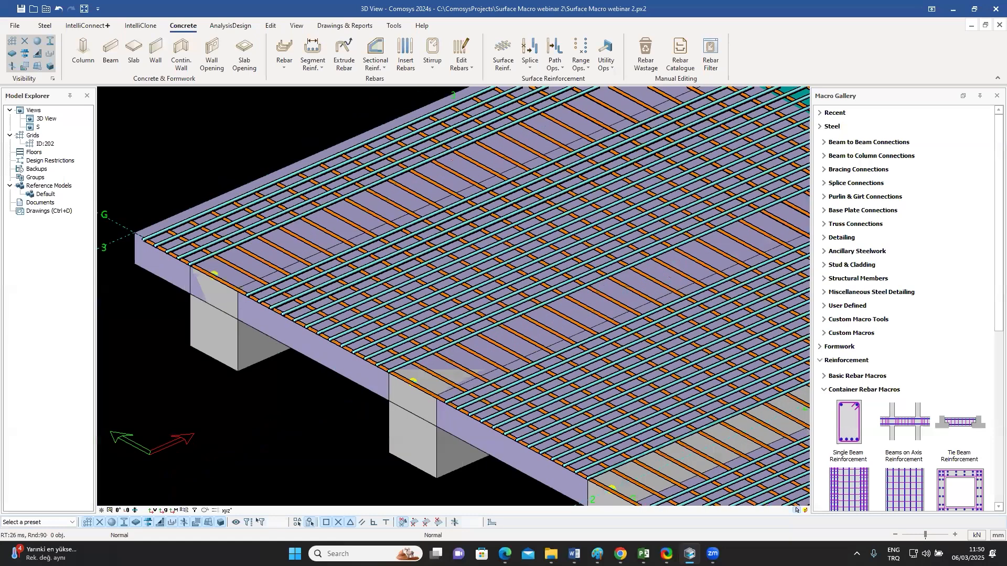
scroll(365, 213, up, 1)
scroll(369, 227, down, 3)
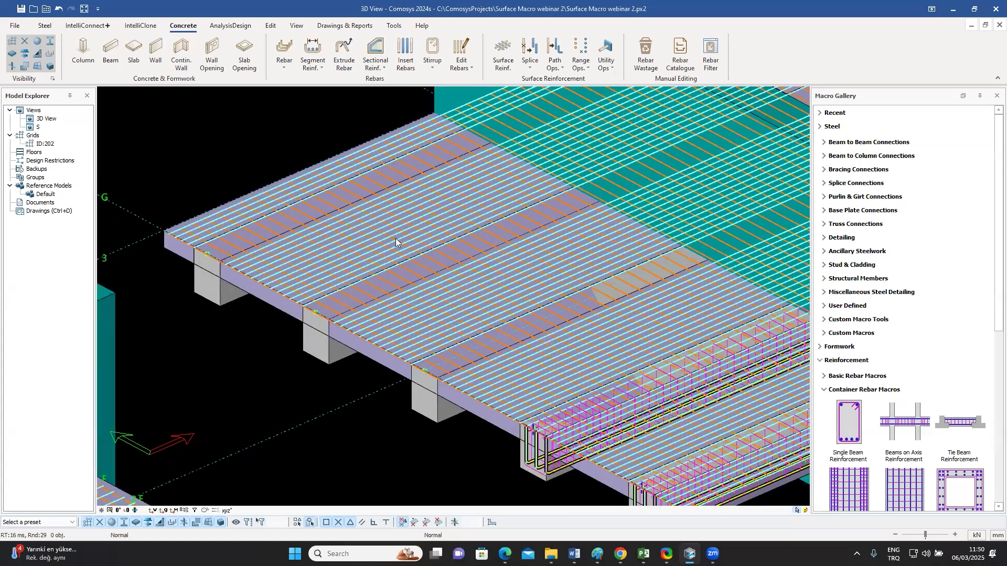
scroll(394, 236, up, 2)
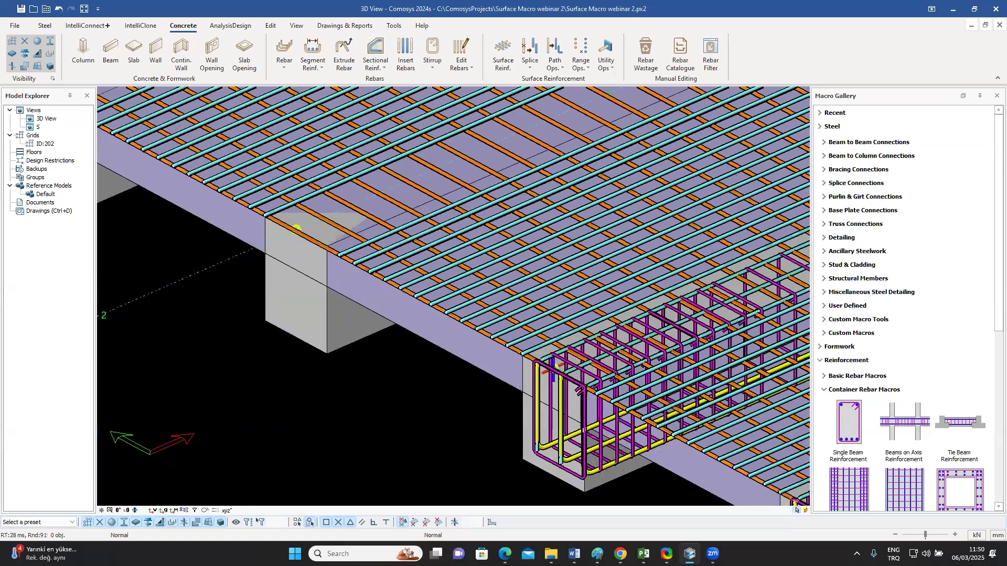
middle_drag(294, 231, 275, 264)
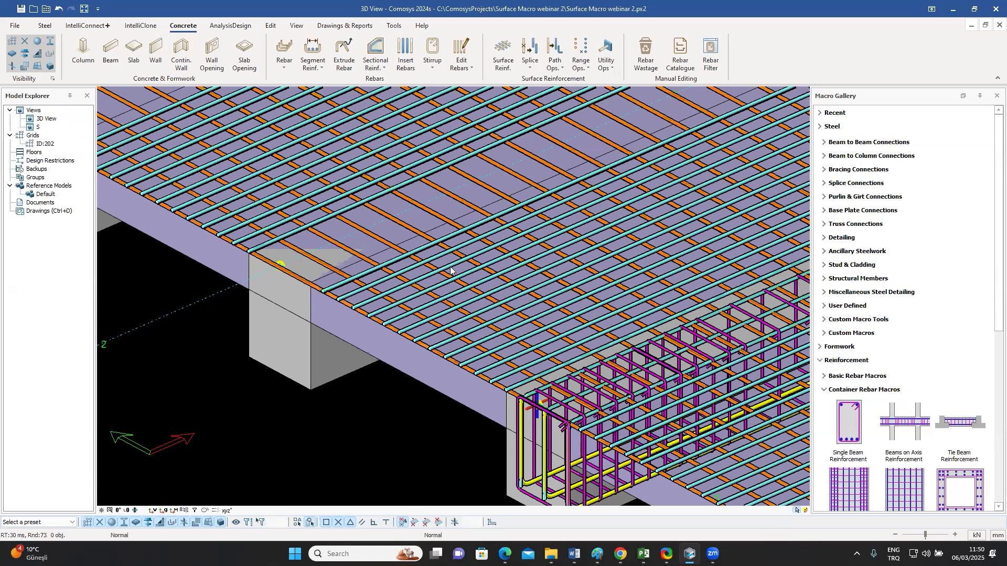
scroll(496, 303, down, 2)
scroll(439, 327, up, 4)
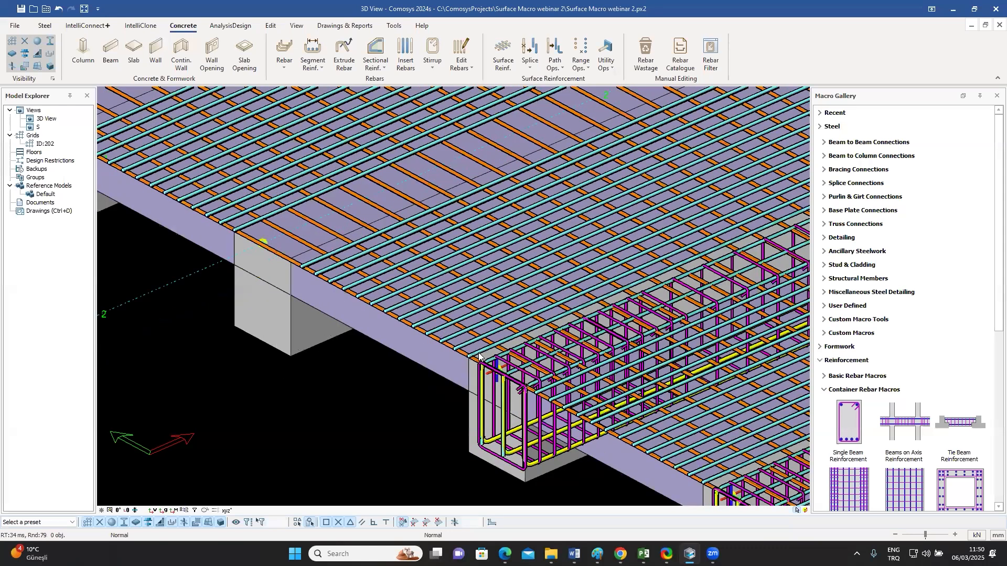
scroll(346, 309, down, 4)
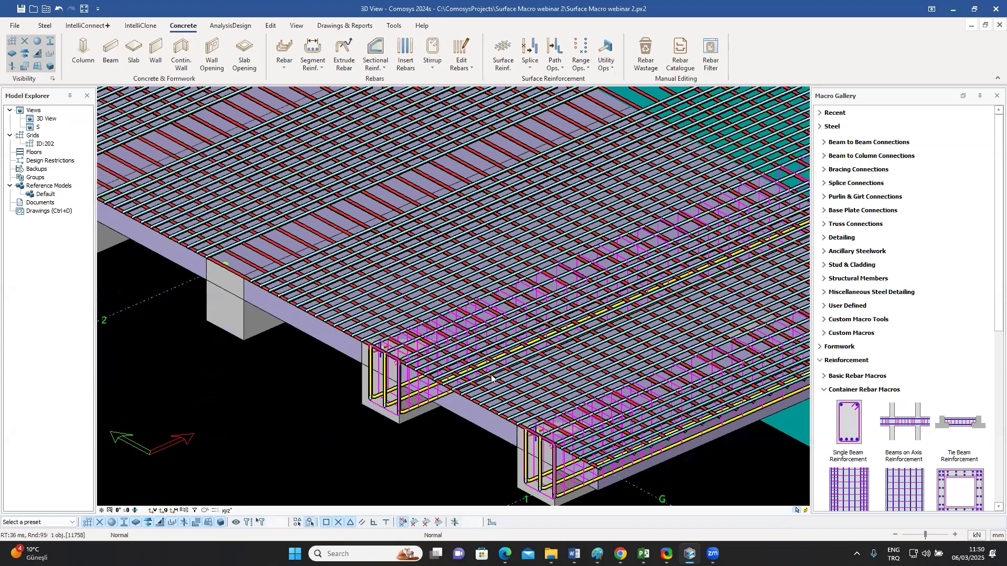
- Examine in plan and 3D how the slab bars perpendicular to the beams pass over the wall along grid line H
middle_drag(493, 378, 302, 434)
middle_drag(118, 514, 145, 486)
scroll(145, 486, up, 2)
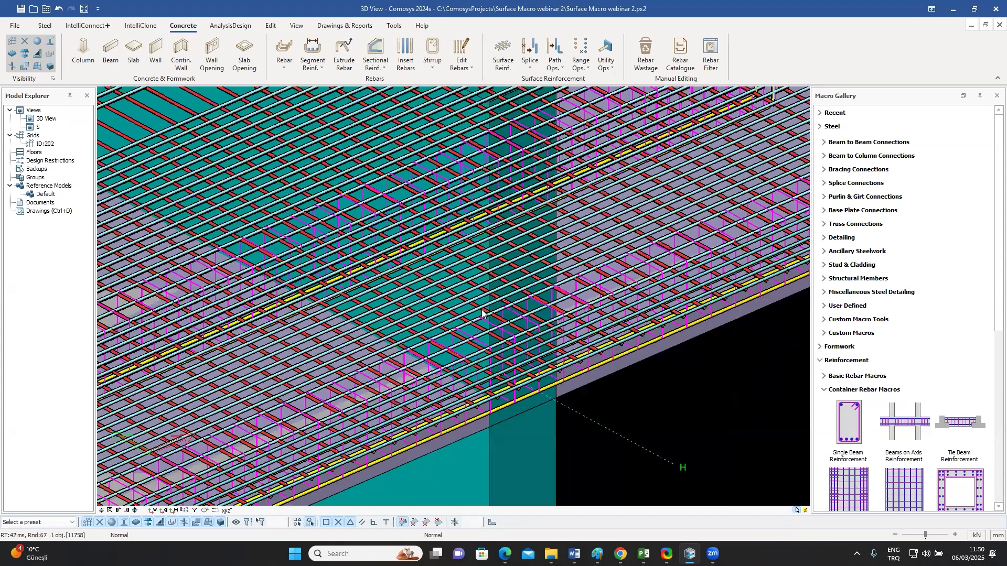
scroll(538, 370, down, 2)
key(ctrl+p)
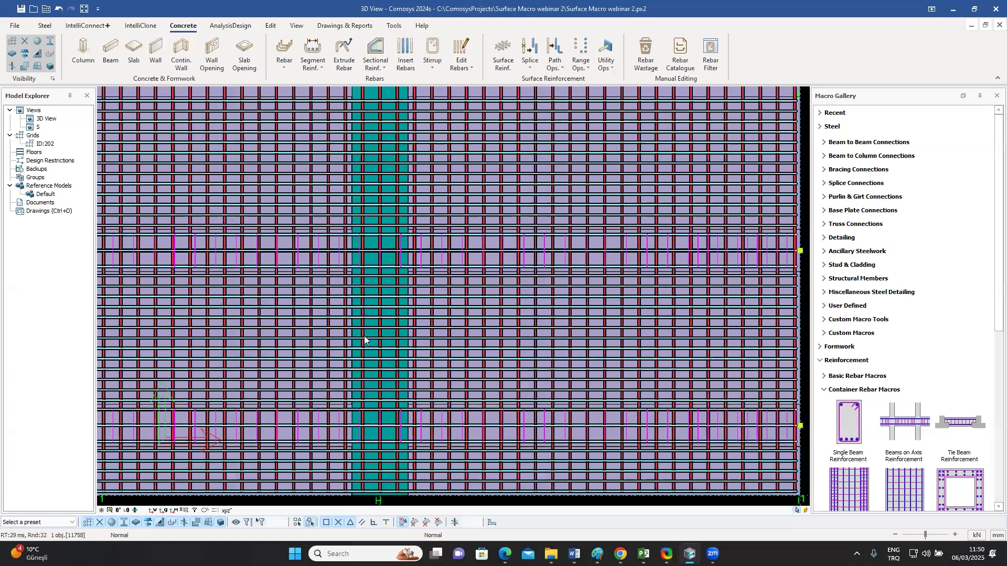
scroll(369, 338, up, 2)
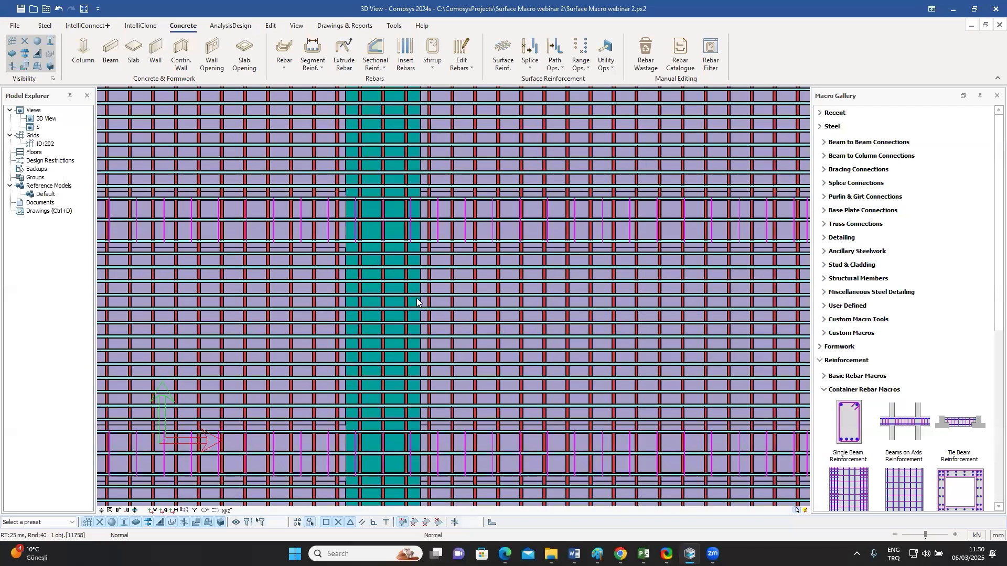
scroll(417, 298, down, 4)
scroll(428, 303, down, 2)
middle_drag(428, 304, 514, 276)
scroll(531, 306, up, 3)
scroll(527, 343, up, 4)
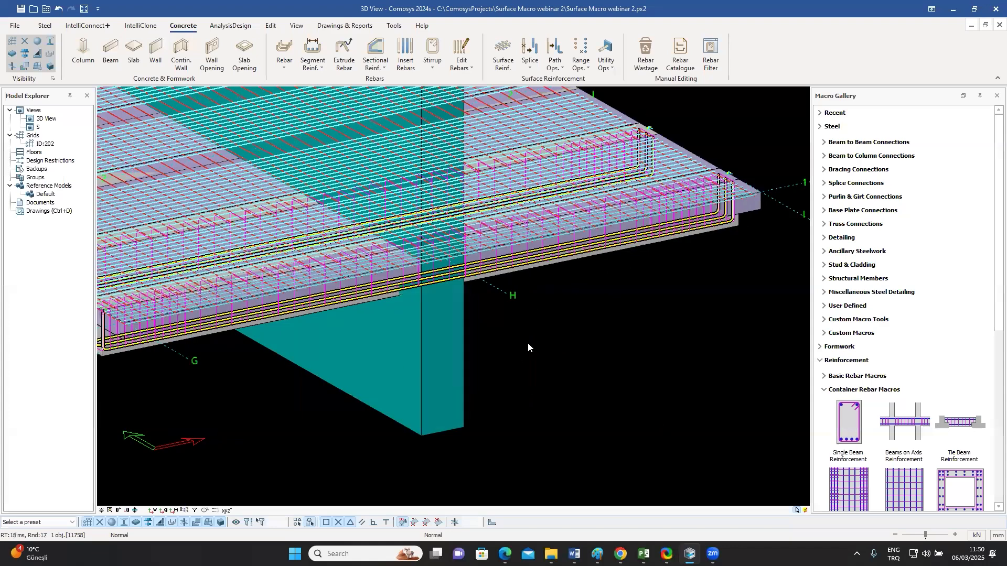
- Conform the slab bars perpendicular to the beams to the wall along grid line H
middle_drag(528, 343, 627, 404)
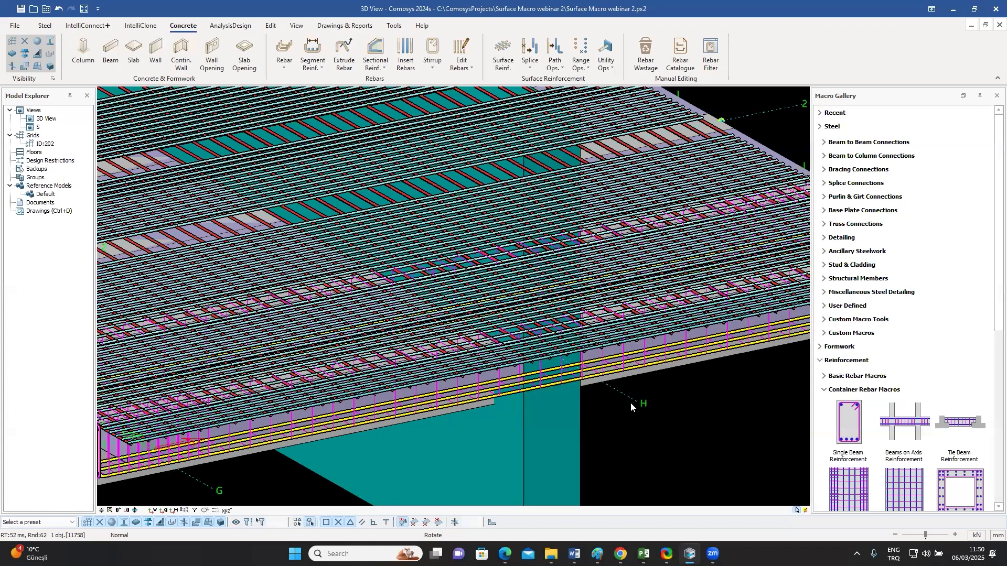
middle_drag(585, 375, 355, 180)
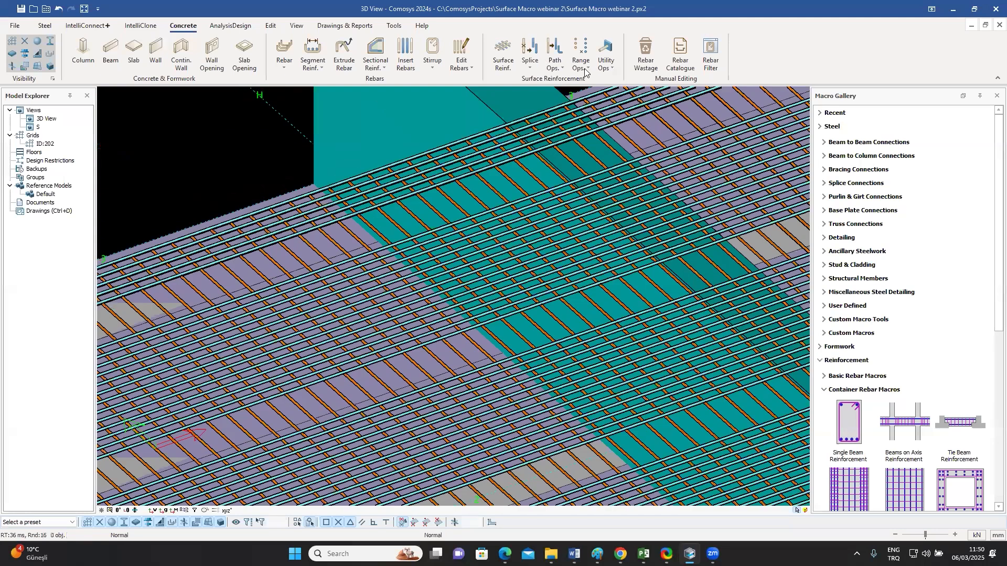
click(585, 68)
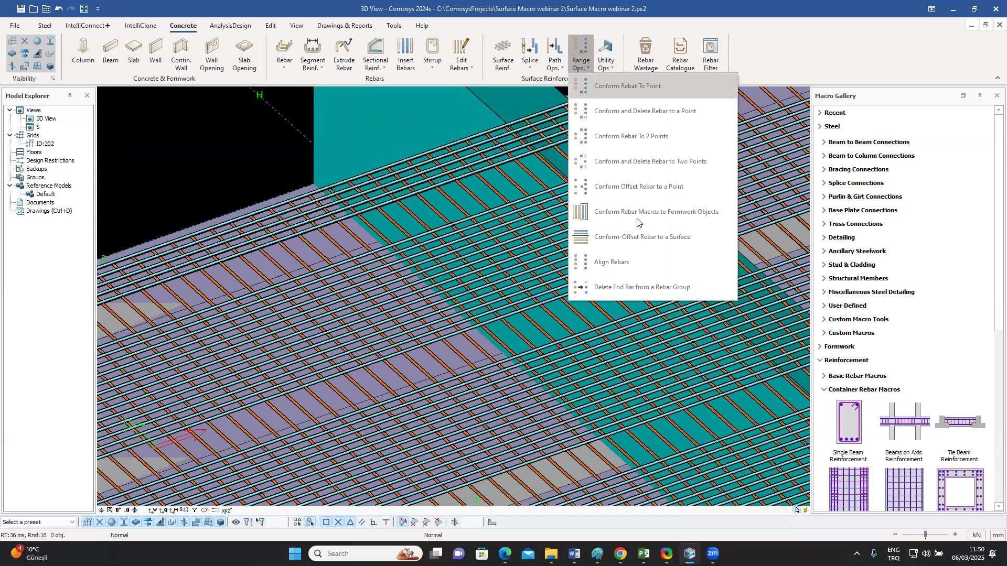
click(638, 212)
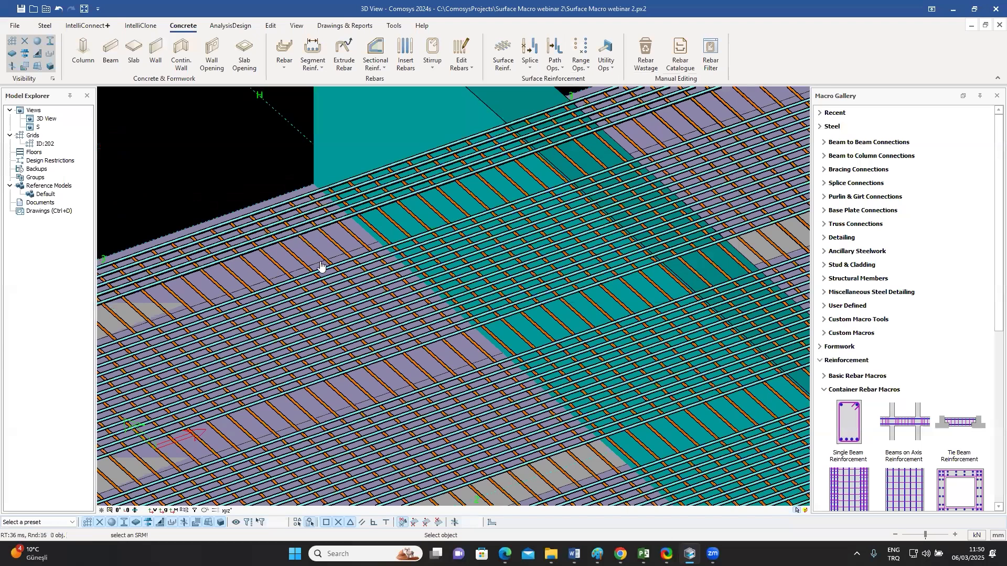
scroll(324, 269, up, 2)
scroll(323, 268, up, 2)
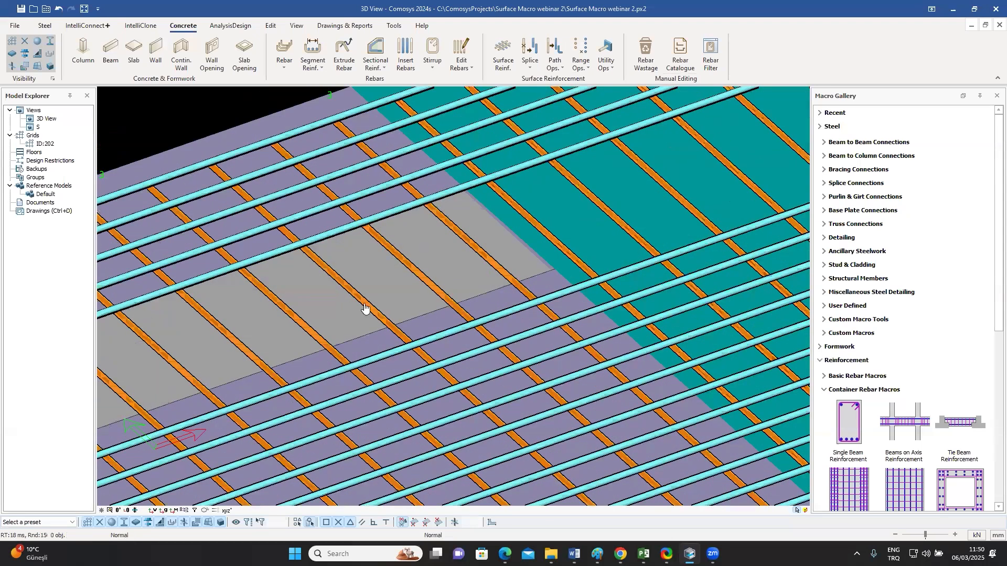
click(331, 273)
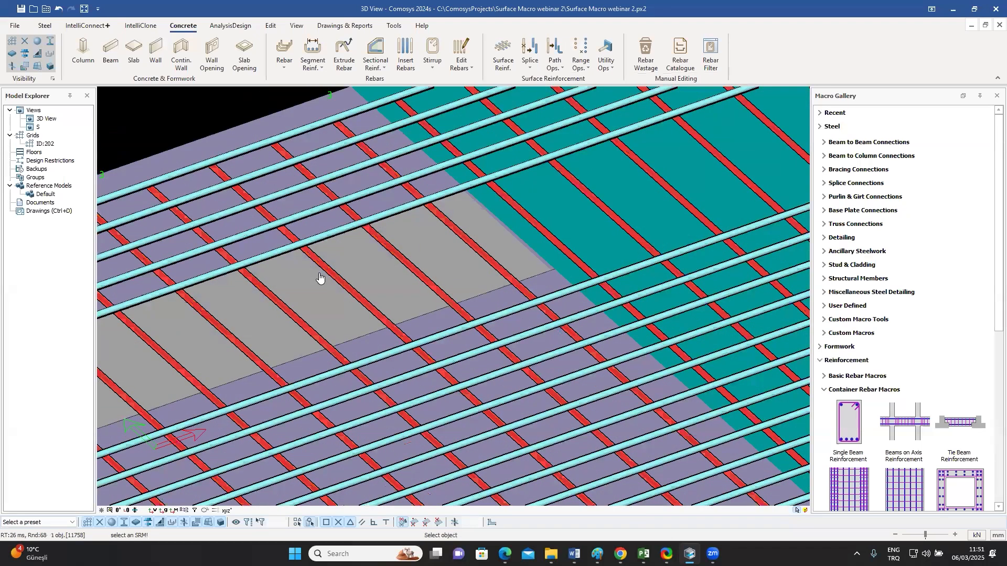
click(255, 392)
scroll(255, 391, down, 3)
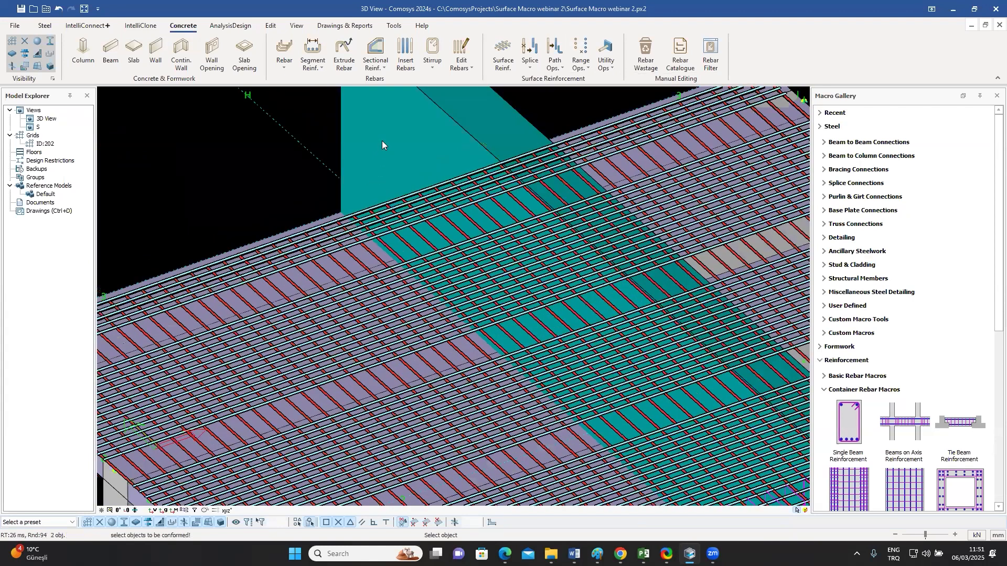
scroll(381, 140, down, 3)
click(383, 146)
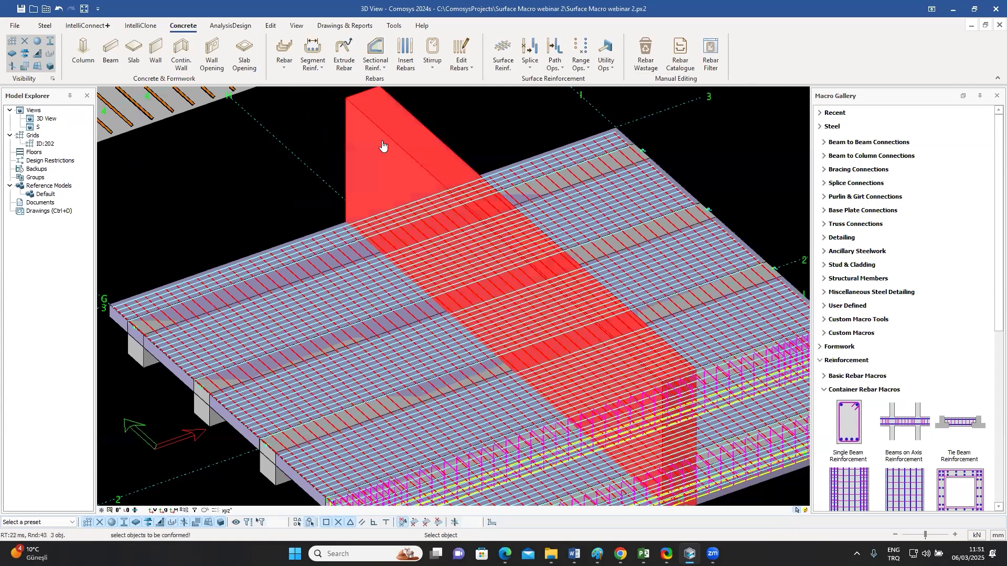
key(Escape)
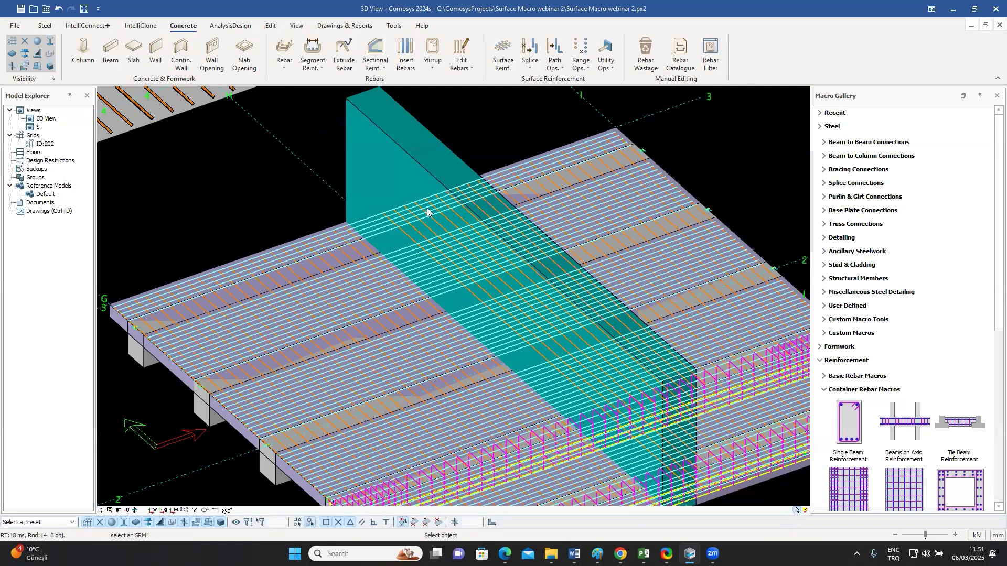
- Inspect in 3D and plan how the conformed slab bars are arranged on either side of the wall along grid line H
scroll(360, 215, up, 3)
scroll(434, 181, up, 2)
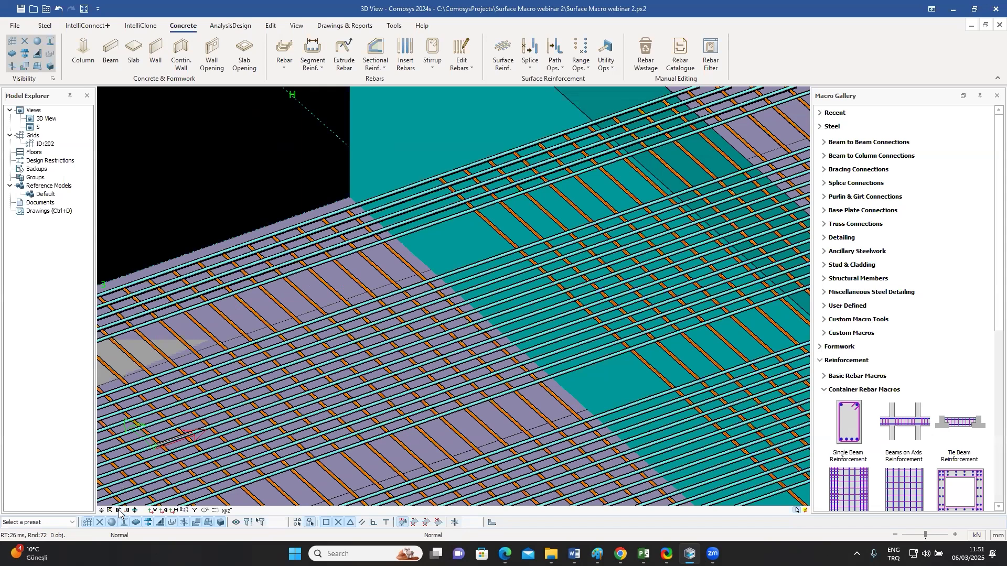
key(ctrl+p)
scroll(407, 191, down, 5)
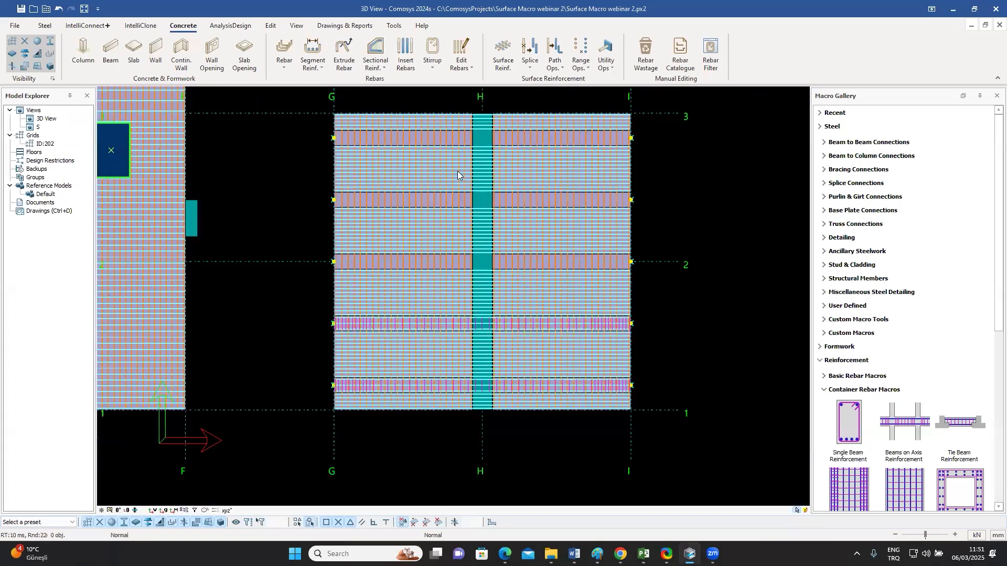
scroll(447, 141, up, 4)
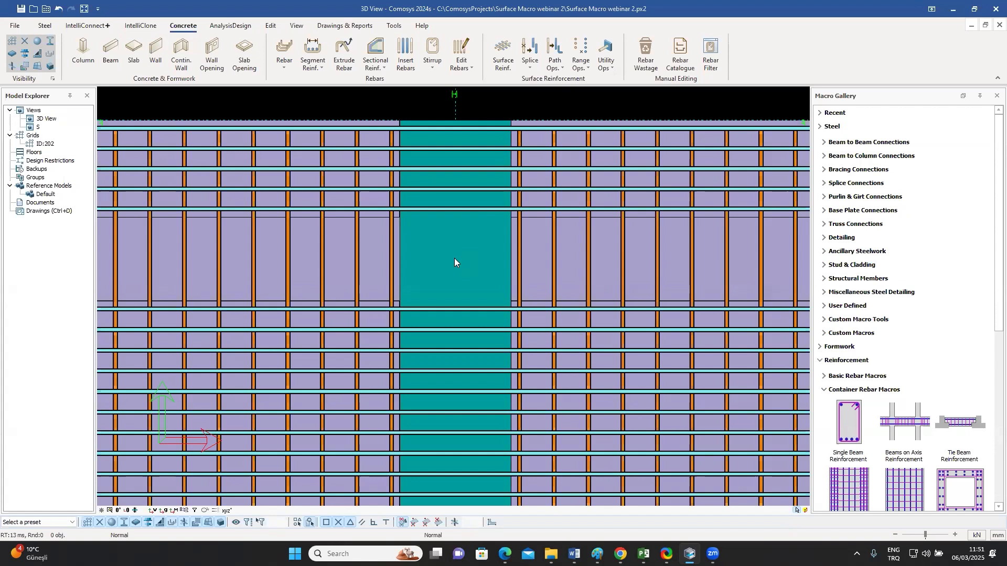
scroll(454, 258, down, 10)
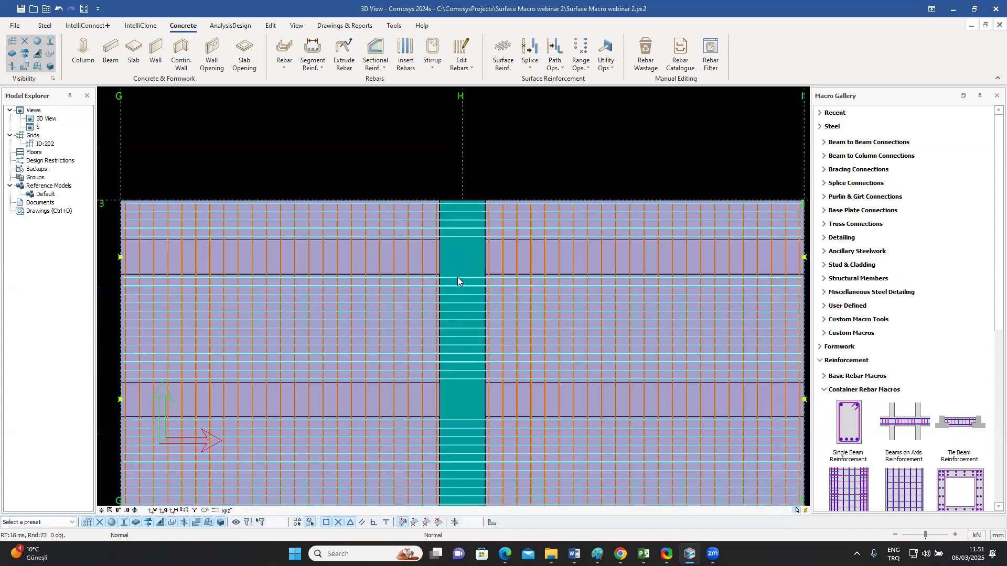
- Highlight the bar group beside the large opening in the neighbouring slab, running toward the wall at grid line F
middle_drag(476, 259, 418, 308)
scroll(399, 329, up, 5)
scroll(409, 301, up, 8)
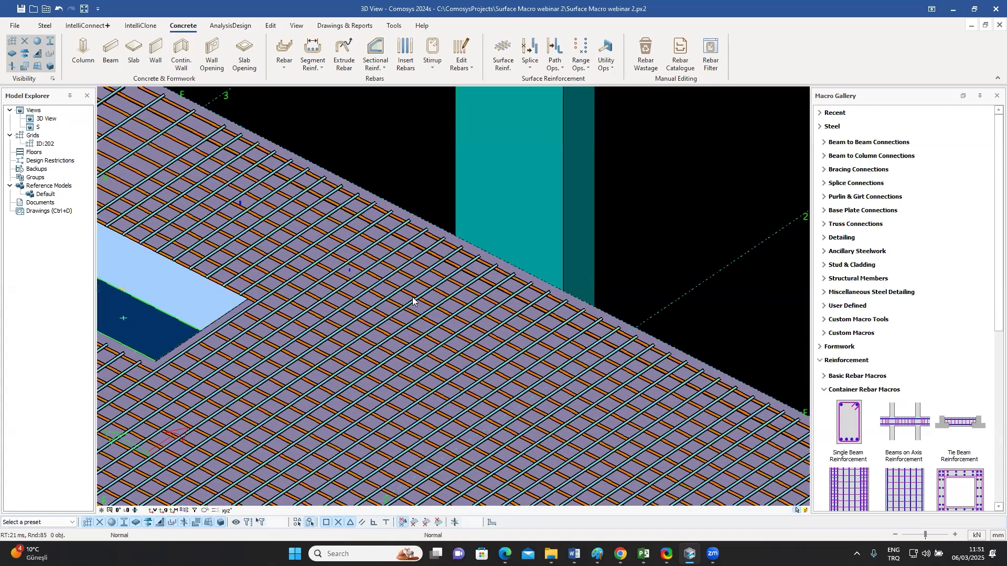
click(412, 298)
scroll(633, 248, down, 2)
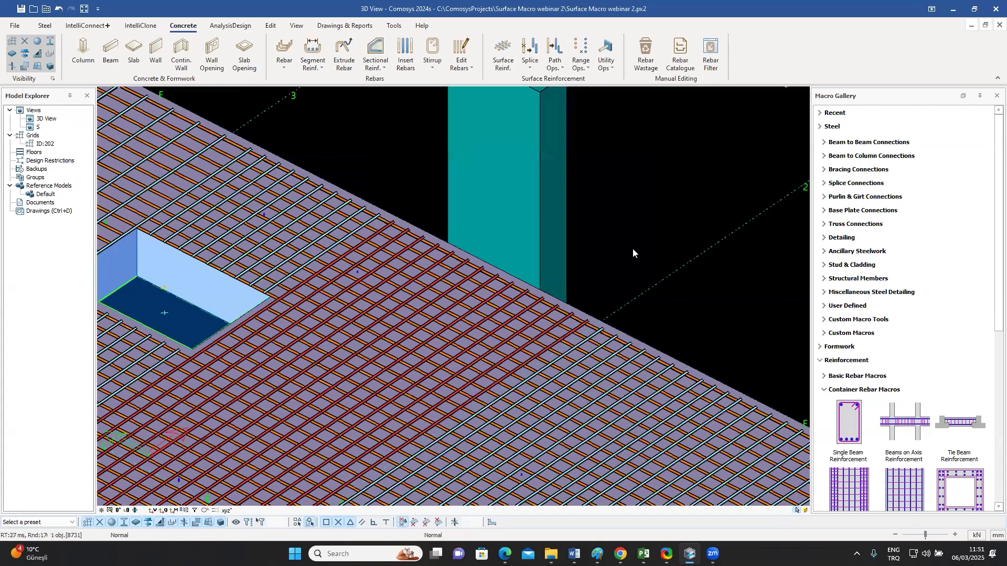
scroll(632, 247, down, 3)
middle_drag(251, 425, 251, 424)
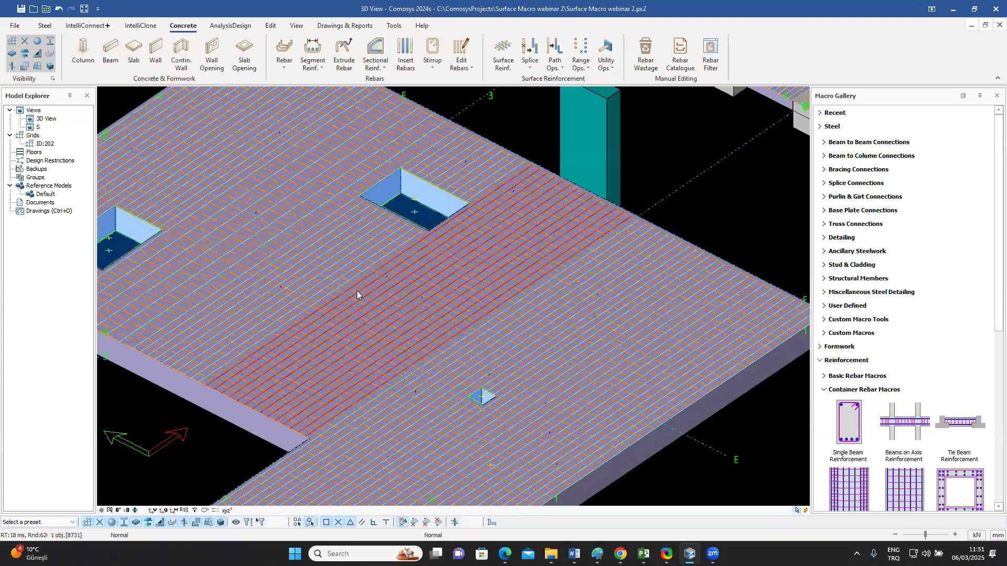
- Examine how the highlighted bar group ends at the slab edge beside the wall at grid line F
middle_drag(616, 266, 541, 313)
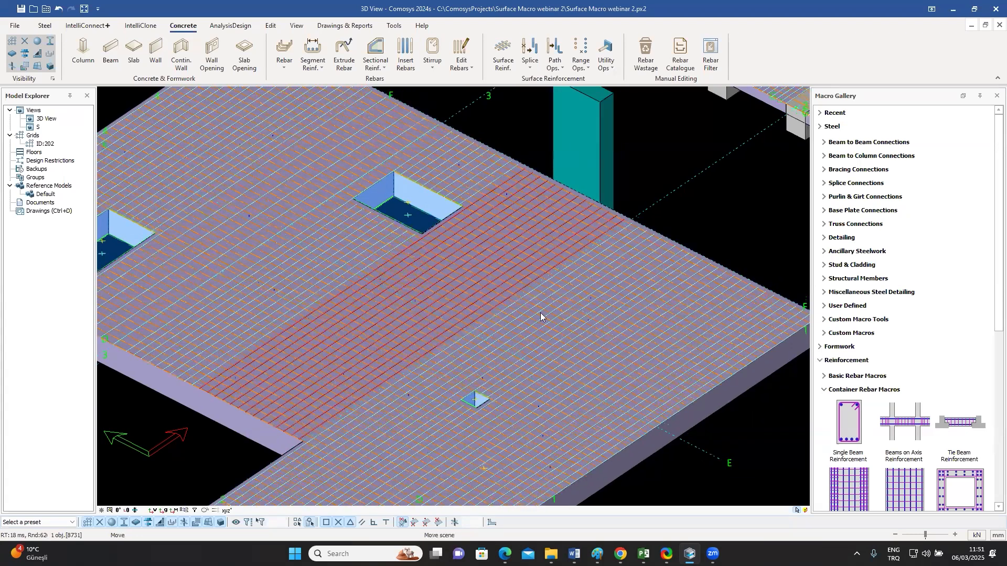
scroll(459, 207, up, 1)
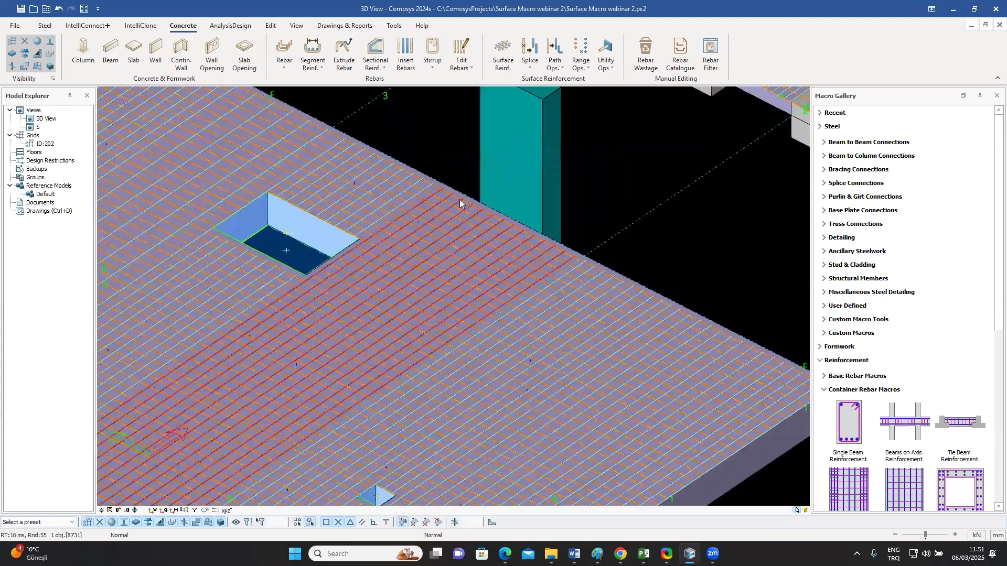
scroll(455, 175, up, 1)
scroll(587, 192, up, 1)
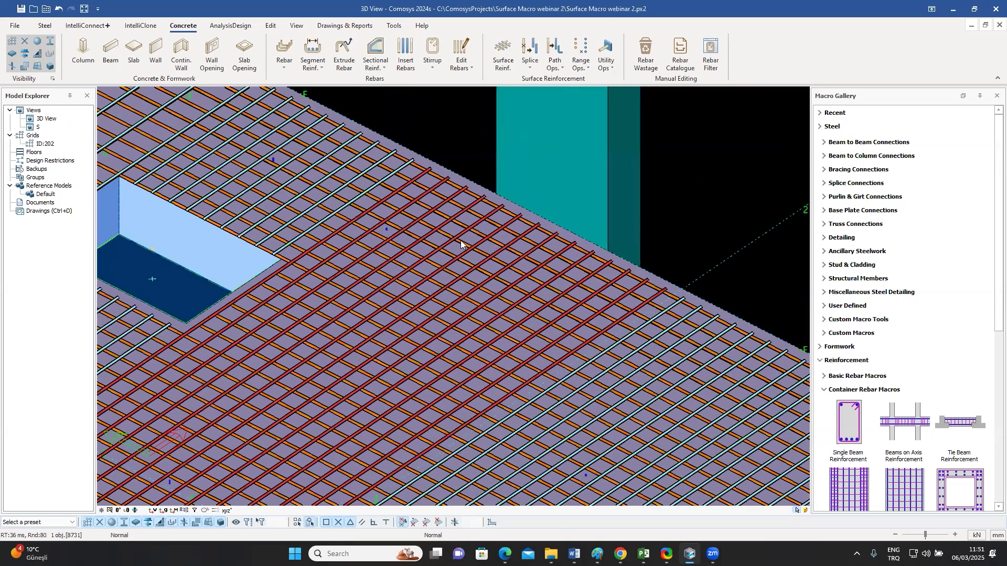
click(502, 185)
middle_drag(473, 225, 453, 241)
click(394, 193)
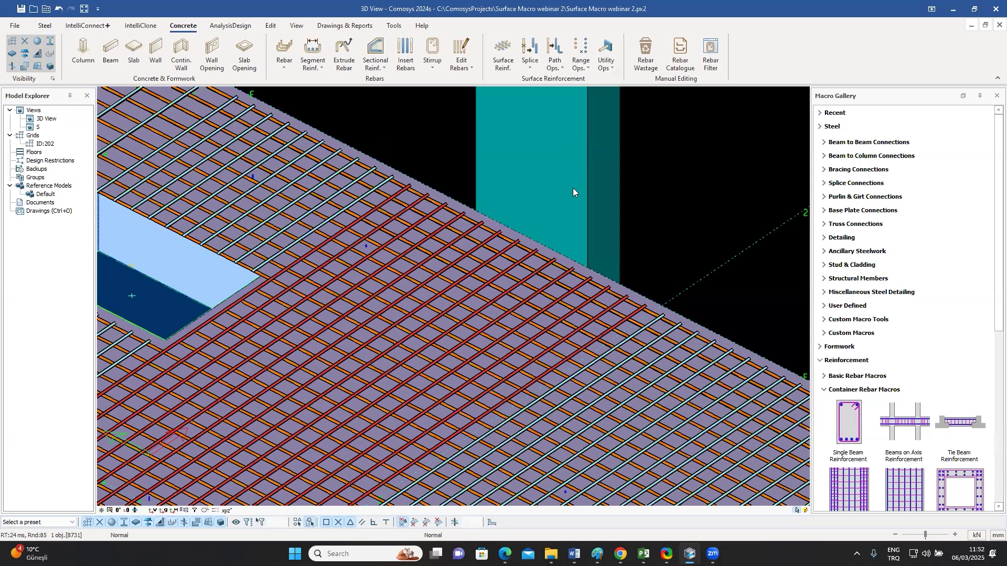
- Select the wall beside the slab edge at grid line F and switch to plan view
click(671, 188)
click(633, 301)
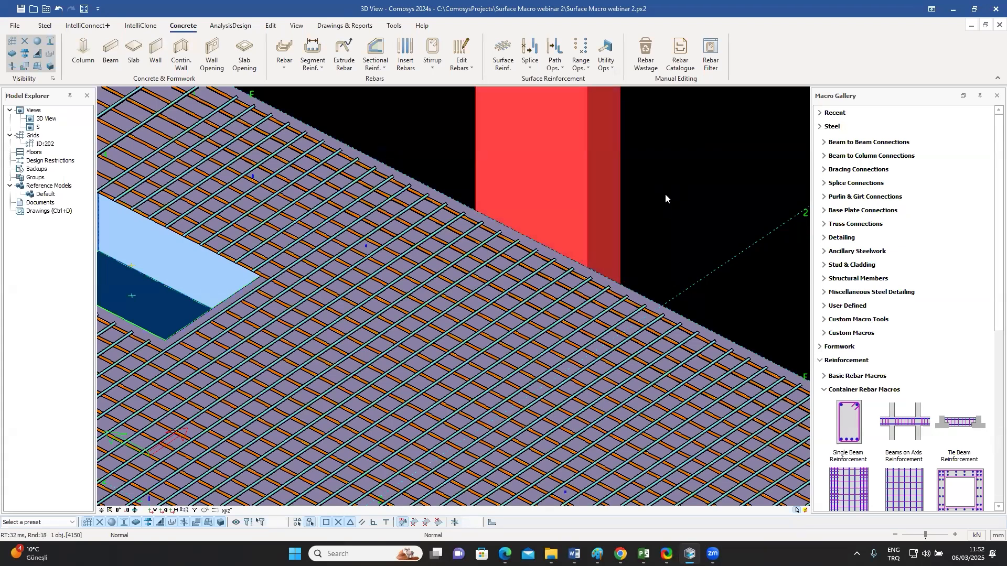
click(119, 511)
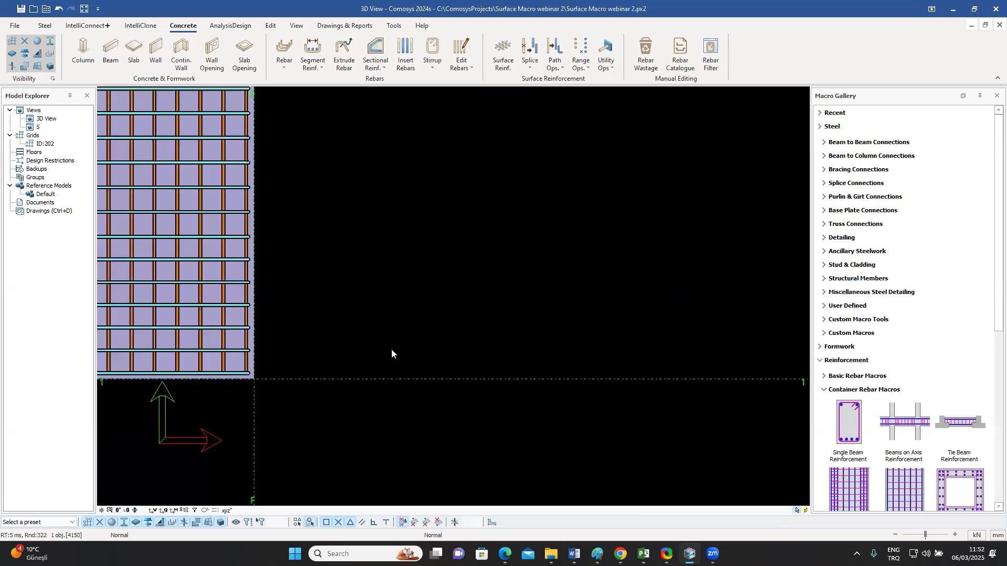
- Conform the horizontal slab bars to a point offset dy-50 from the column's upper inner corner on the slab edge
scroll(391, 349, down, 5)
middle_drag(394, 248, 446, 331)
scroll(420, 289, up, 7)
middle_drag(449, 276, 498, 187)
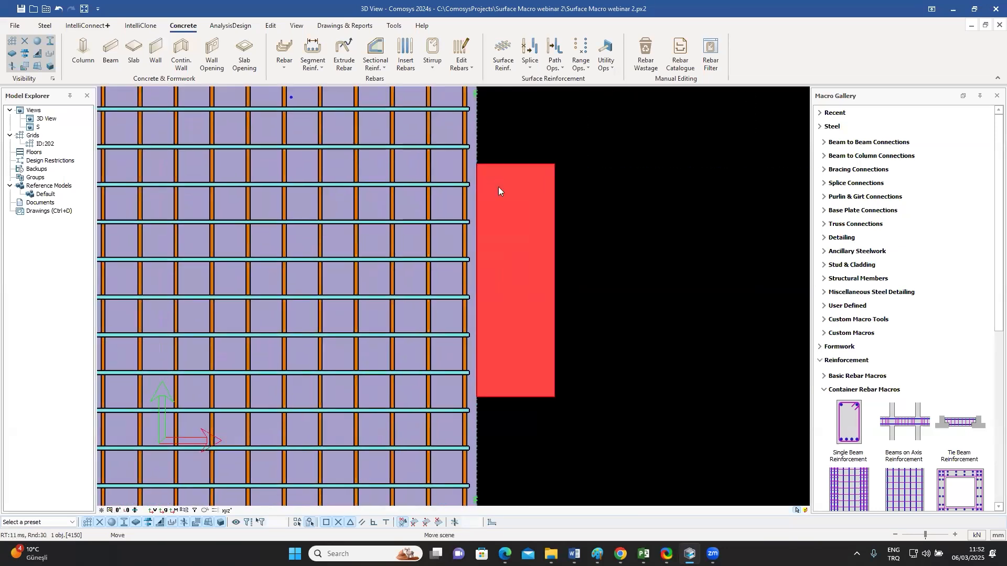
click(514, 139)
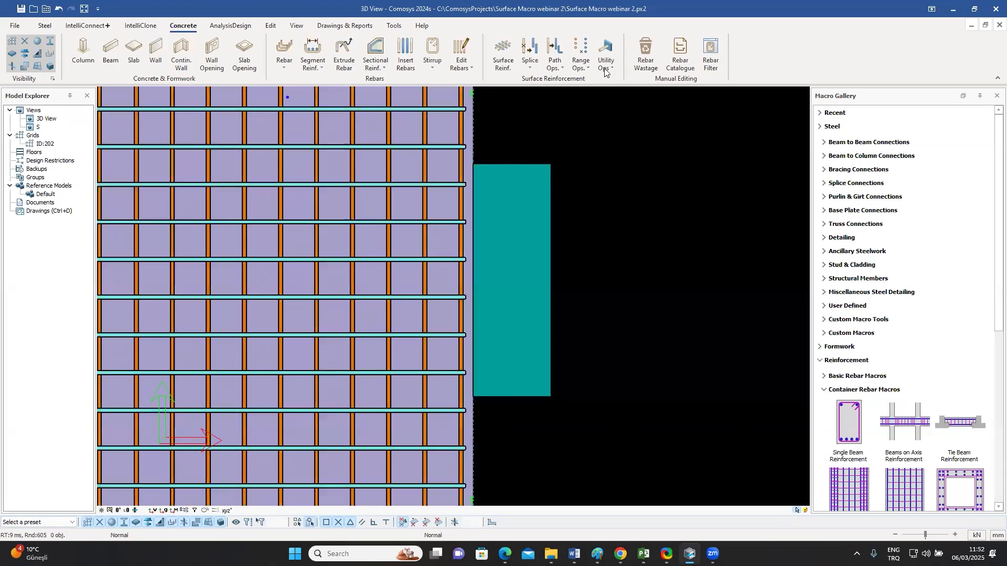
click(588, 66)
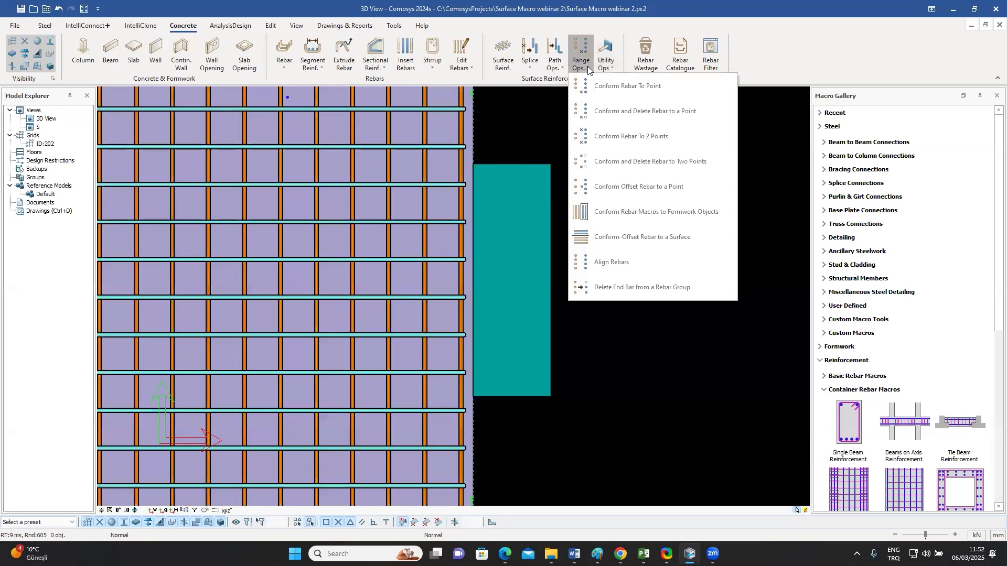
click(612, 88)
click(443, 147)
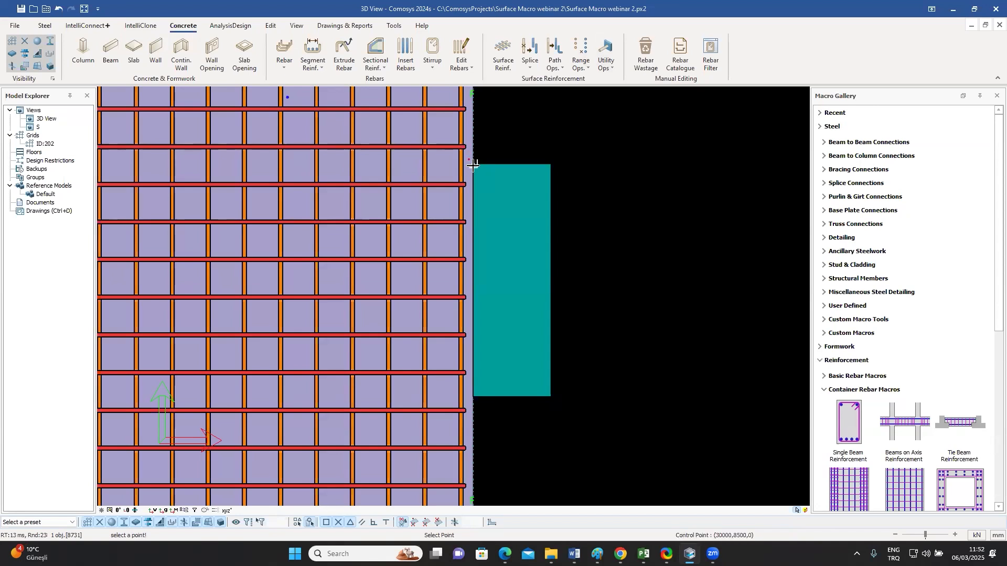
text(dy-50)
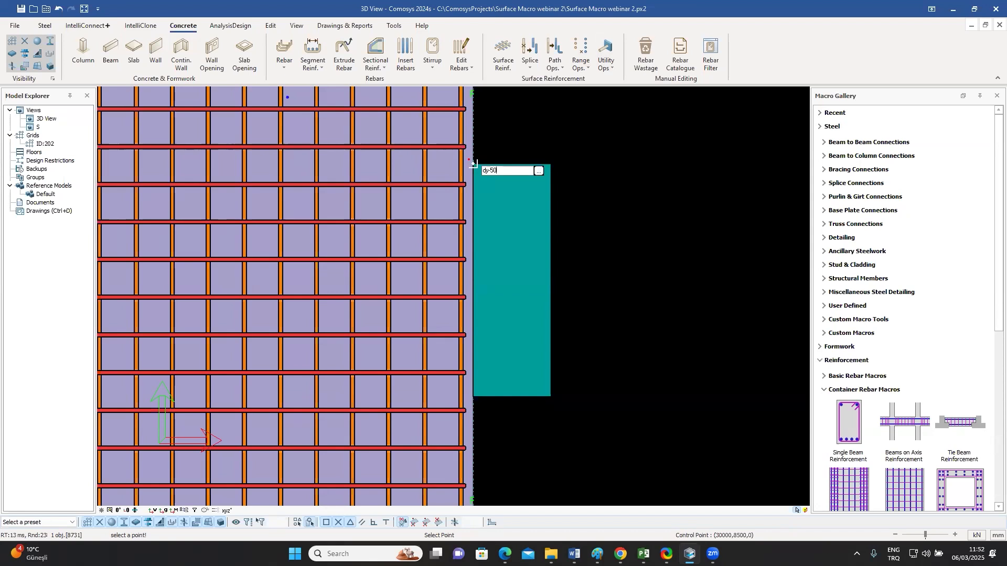
key(Return)
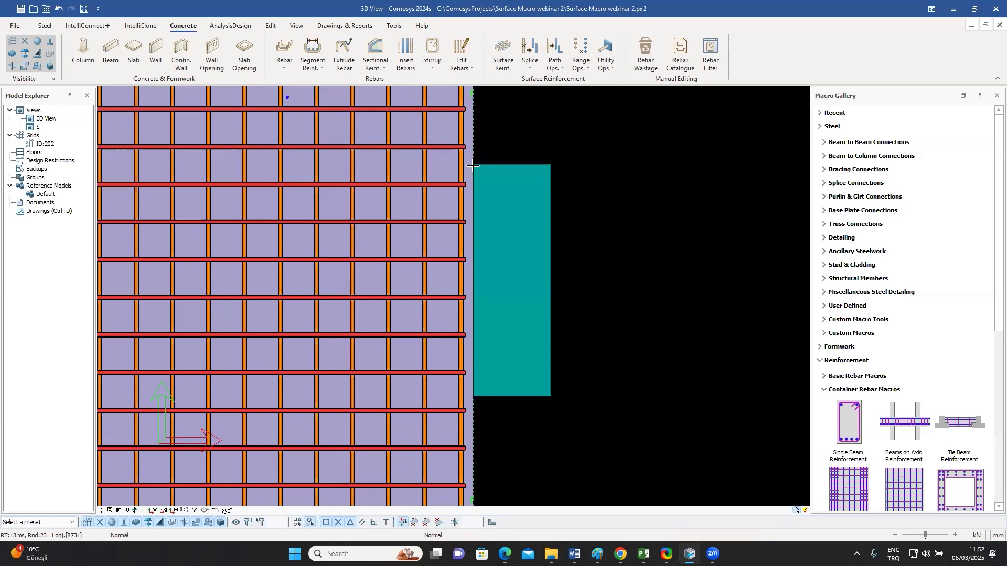
click(474, 167)
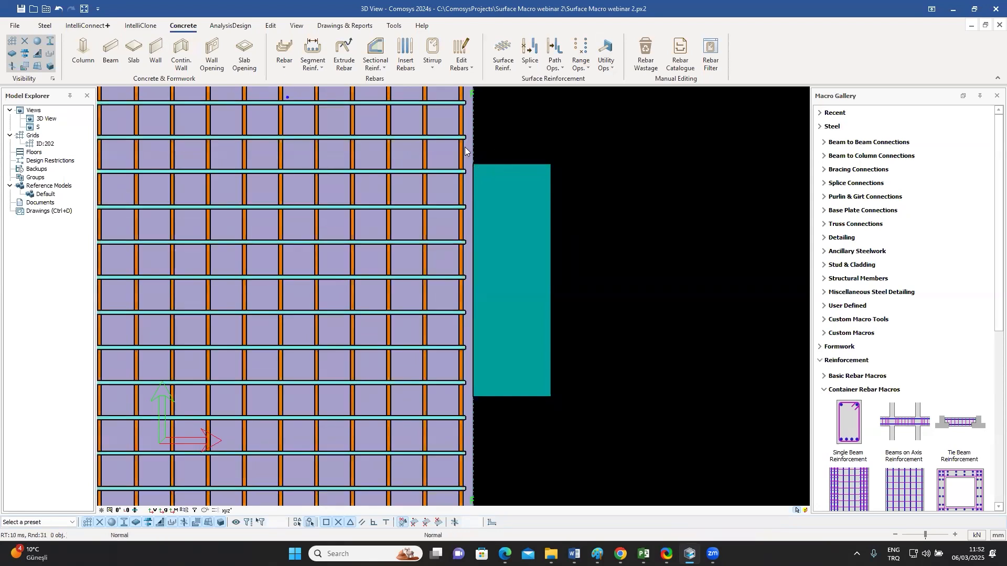
- Conform the horizontal bar group beside the column to a point offset dy50 from the column's lower inner corner
click(446, 137)
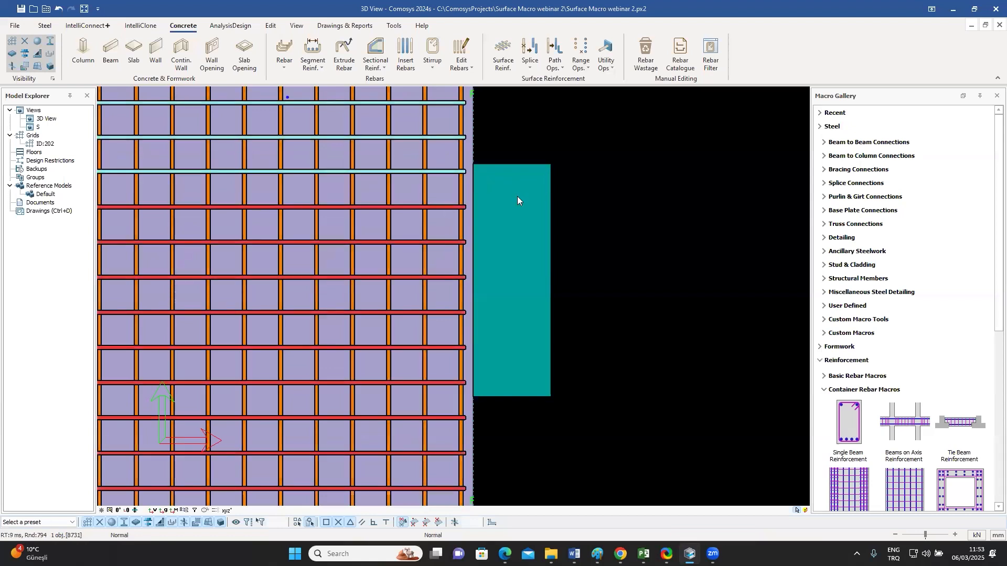
middle_drag(560, 262, 607, 245)
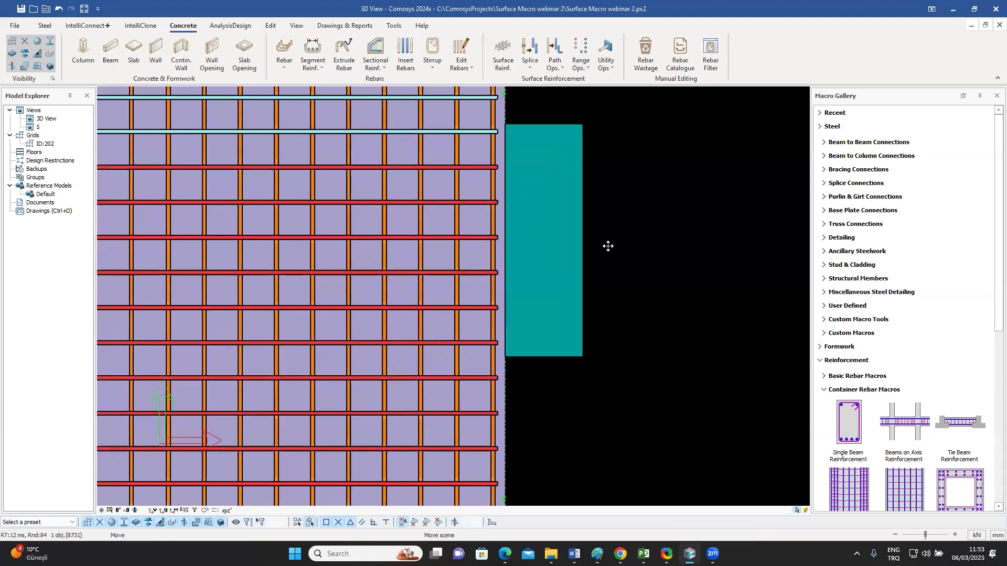
key(Escape)
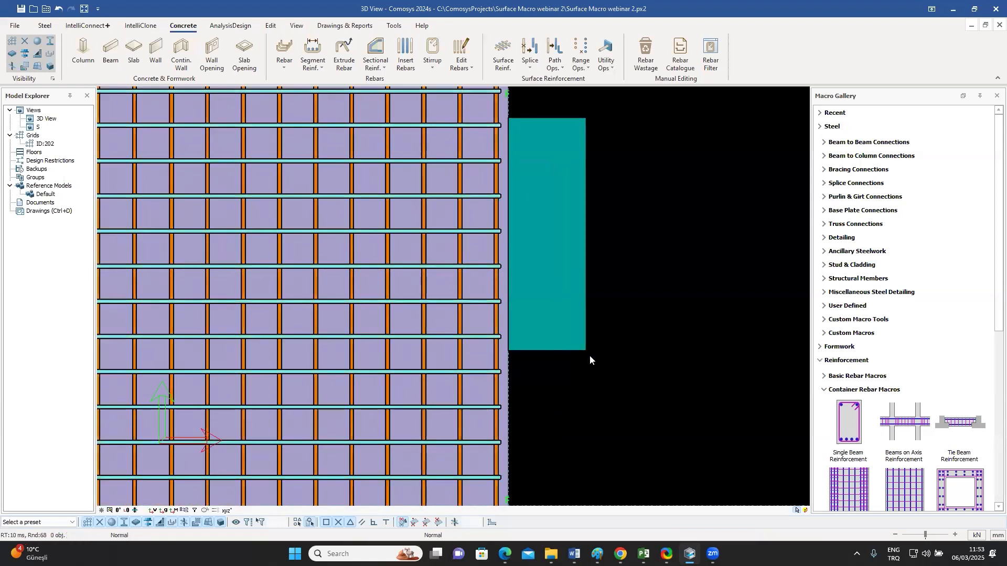
click(586, 67)
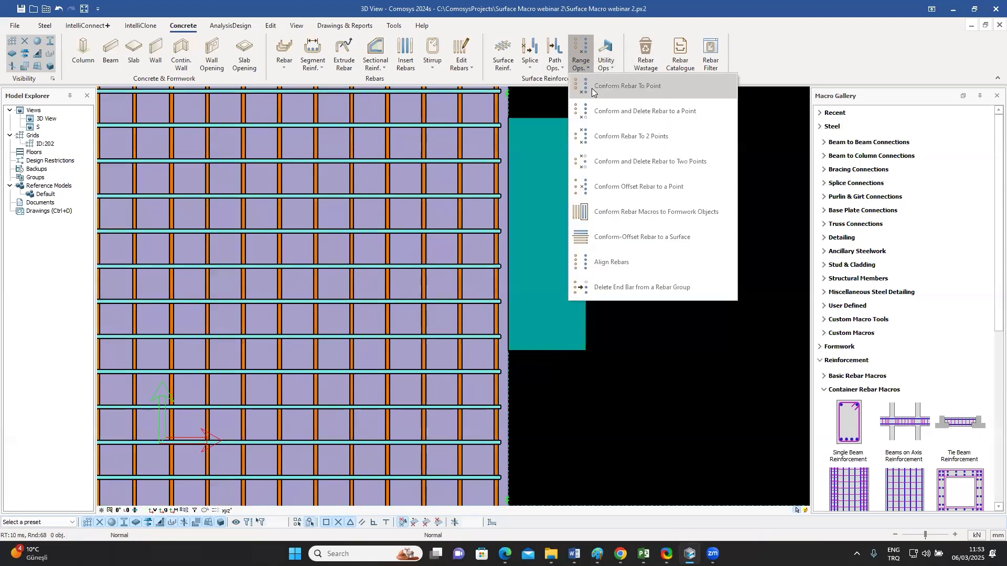
click(592, 89)
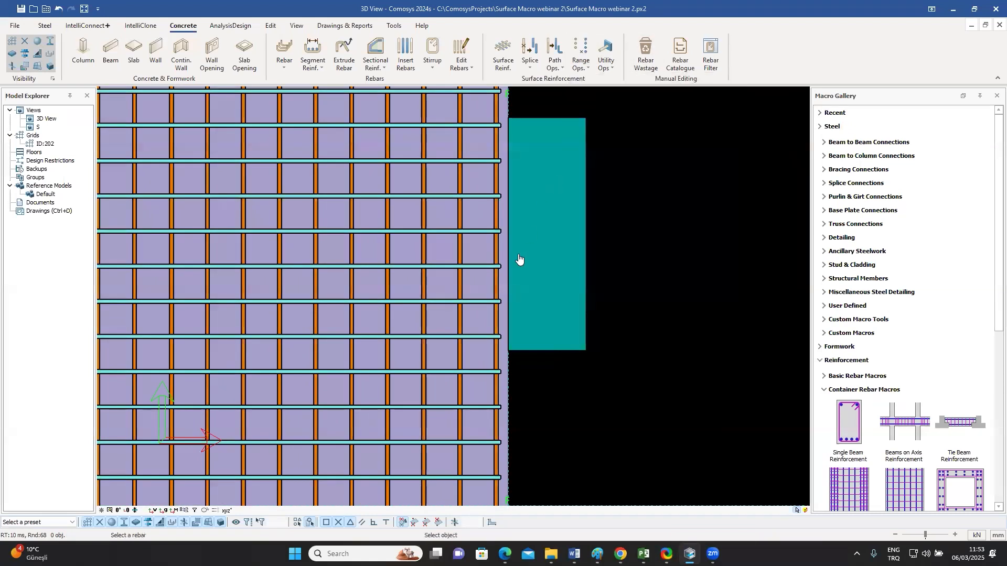
click(470, 302)
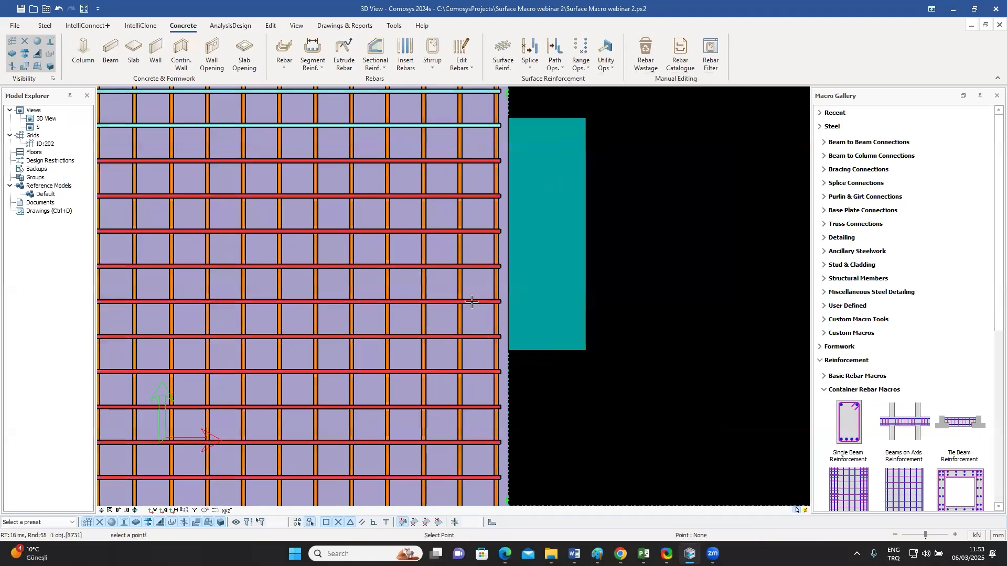
click(508, 350)
text(dy50)
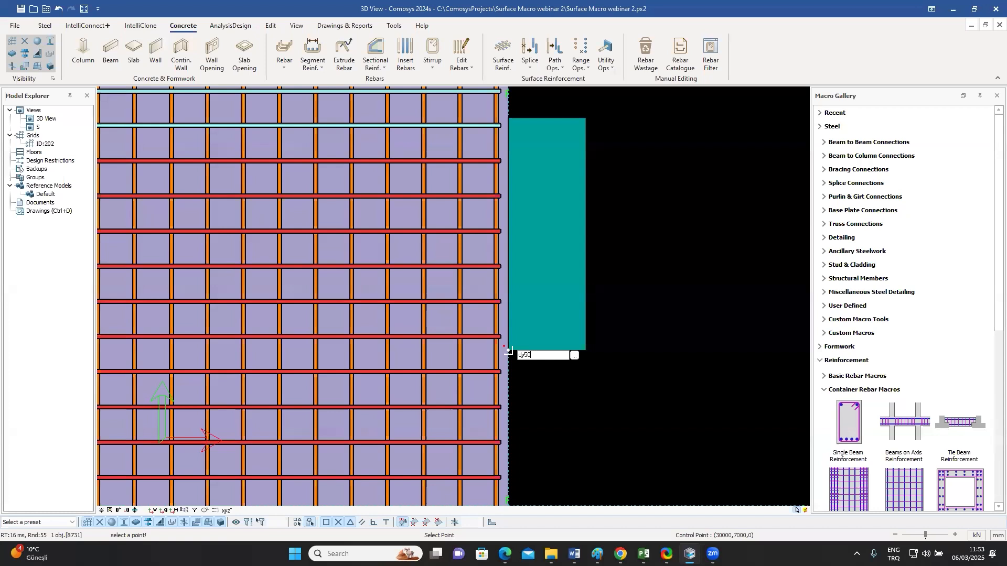
key(Return)
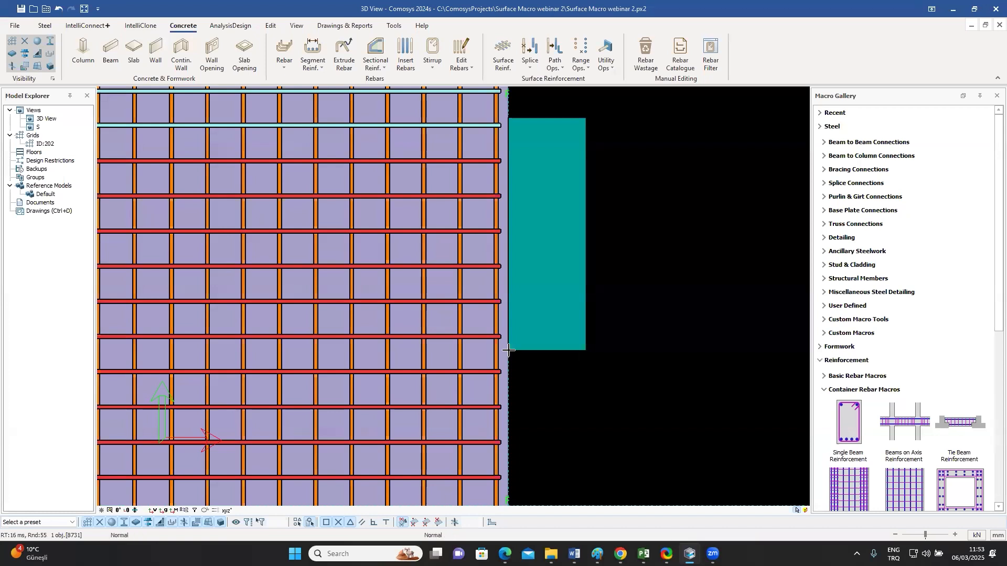
click(480, 348)
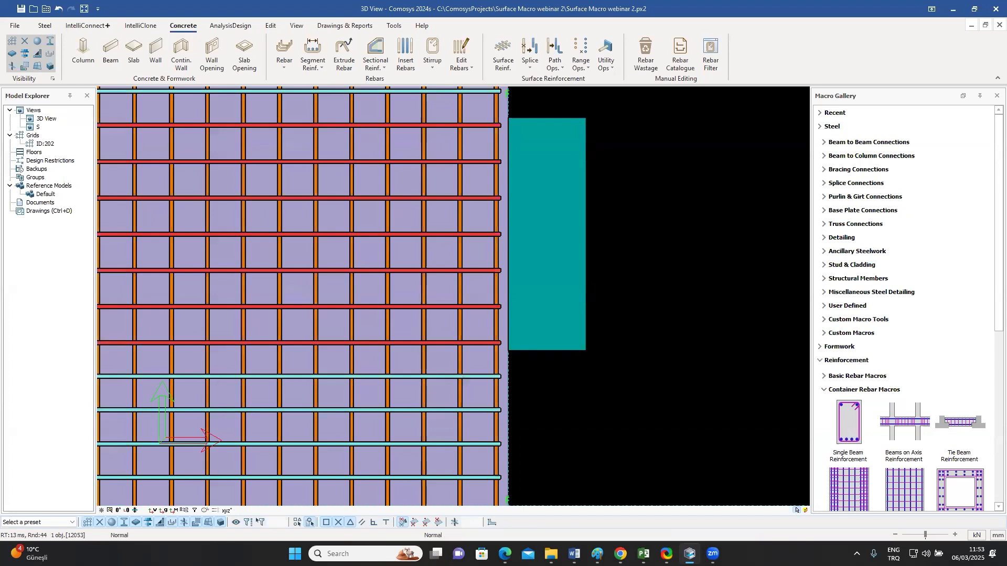
- Inspect the separate horizontal bar groups at the slab edge beside the column in a 3D view
scroll(598, 342, down, 5)
middle_drag(598, 342, 545, 238)
scroll(494, 210, up, 5)
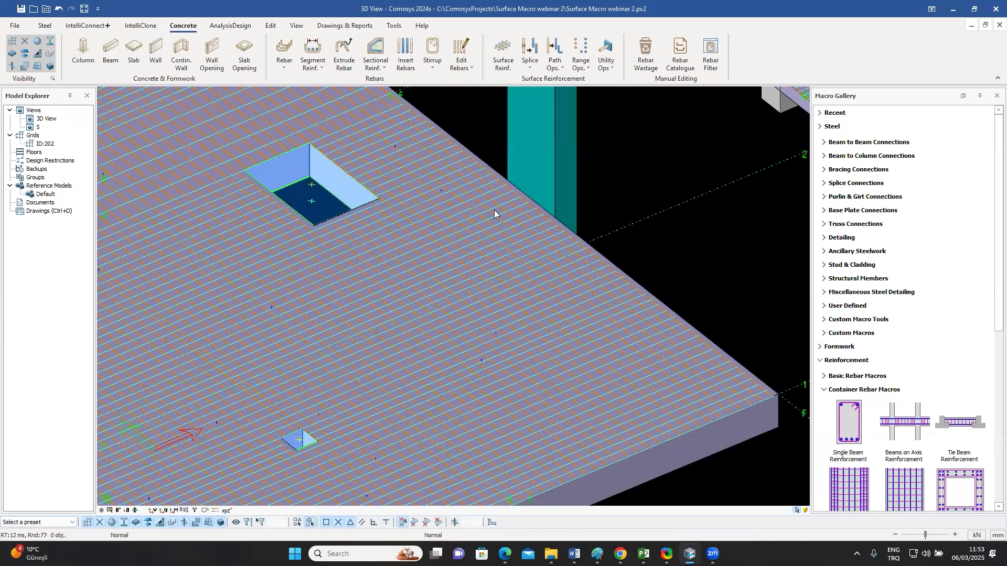
click(447, 194)
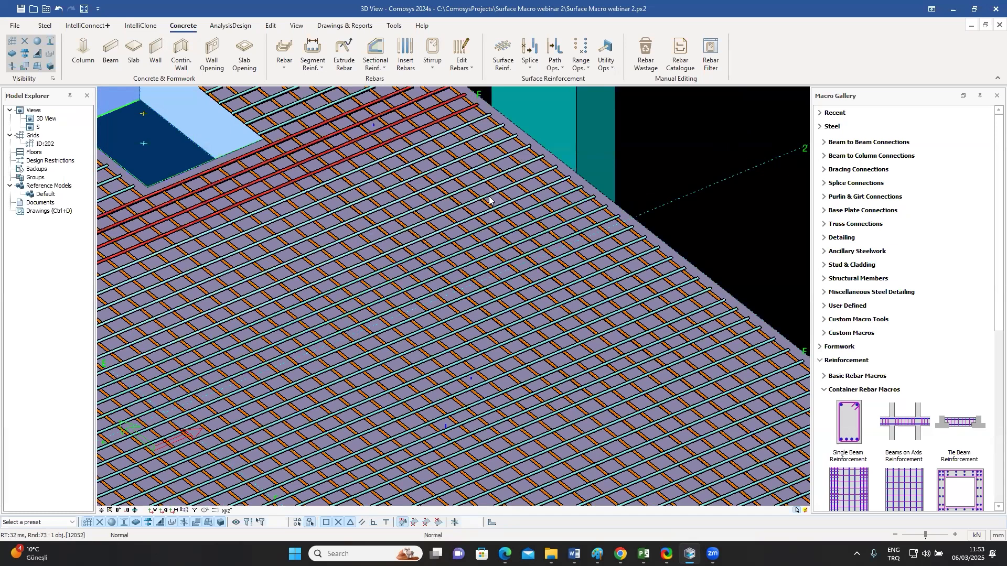
click(643, 162)
middle_drag(643, 162, 626, 226)
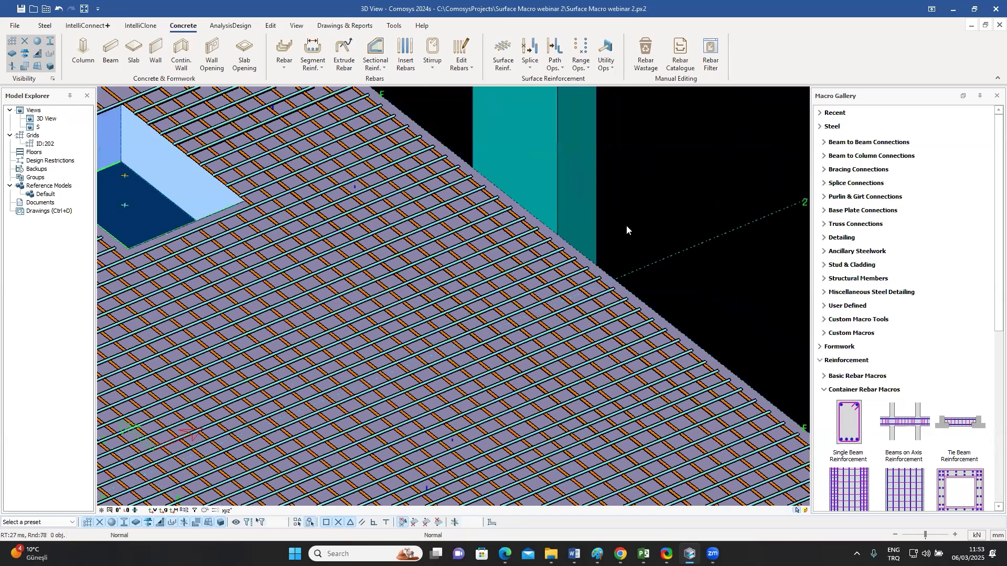
middle_drag(626, 226, 674, 220)
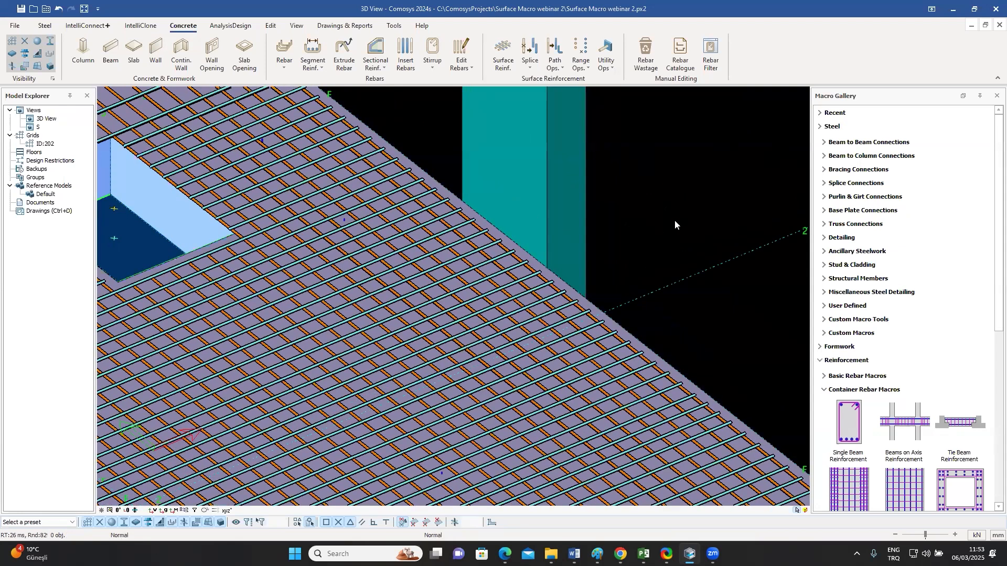
scroll(471, 237, up, 2)
click(471, 237)
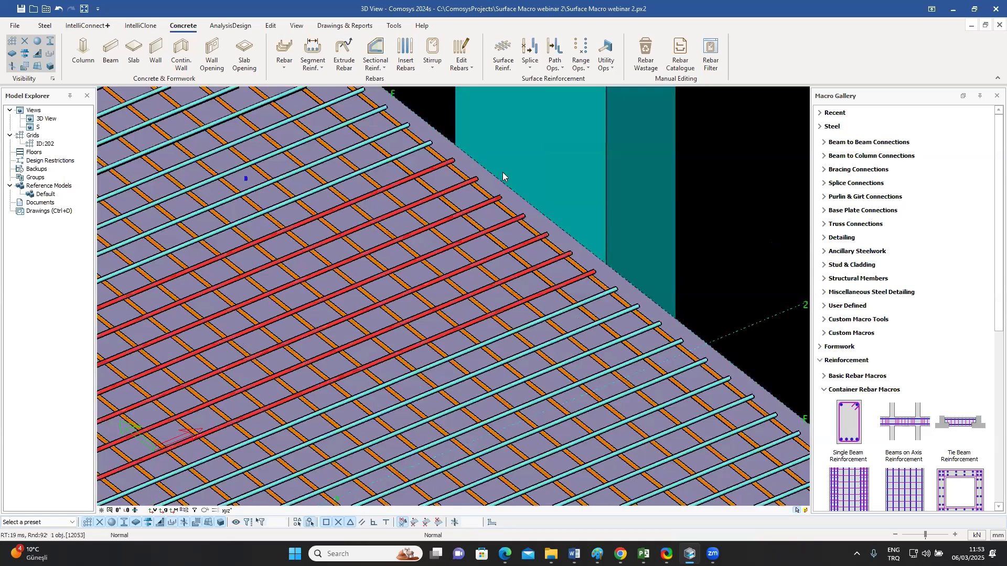
click(555, 161)
key(Escape)
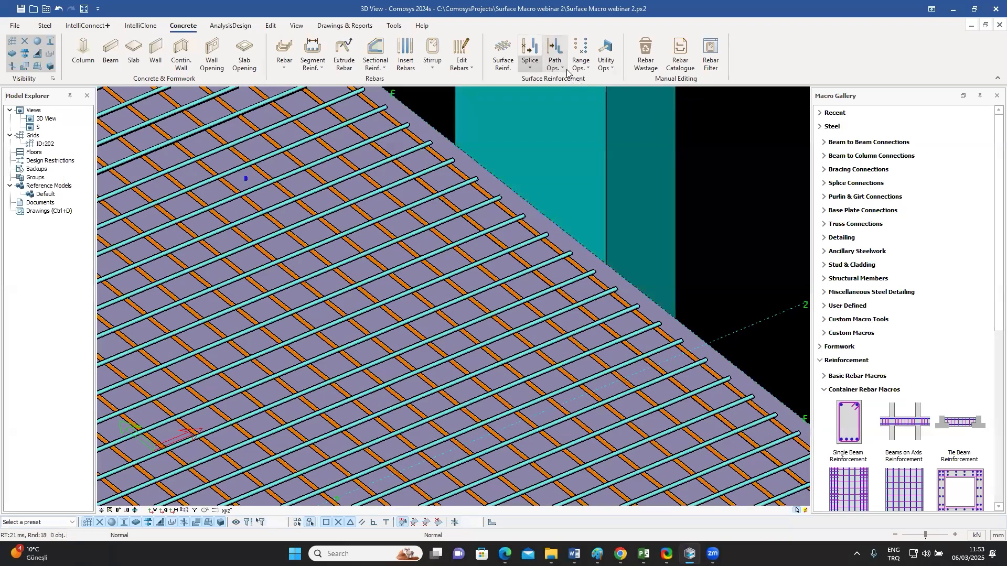
- Embed the bar group facing the column into formwork objects at its slab-edge end, using the slab and the column as the united objects
click(560, 68)
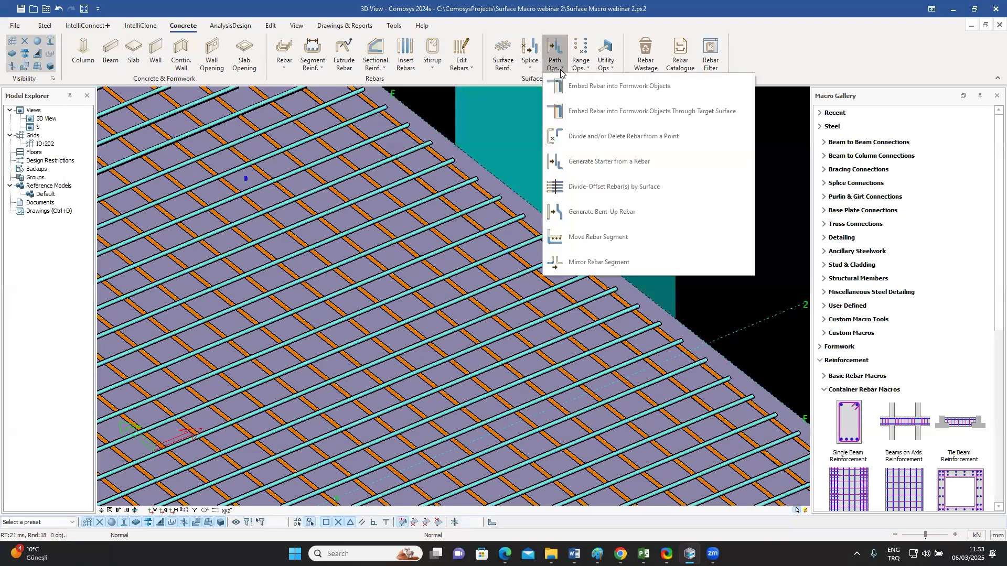
click(622, 88)
click(501, 228)
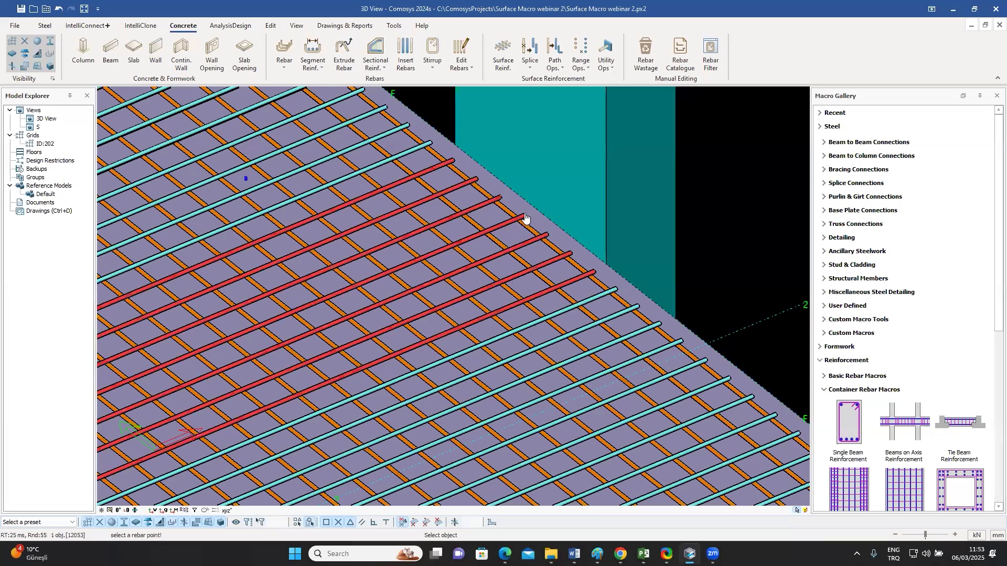
click(524, 217)
key(Escape)
click(654, 314)
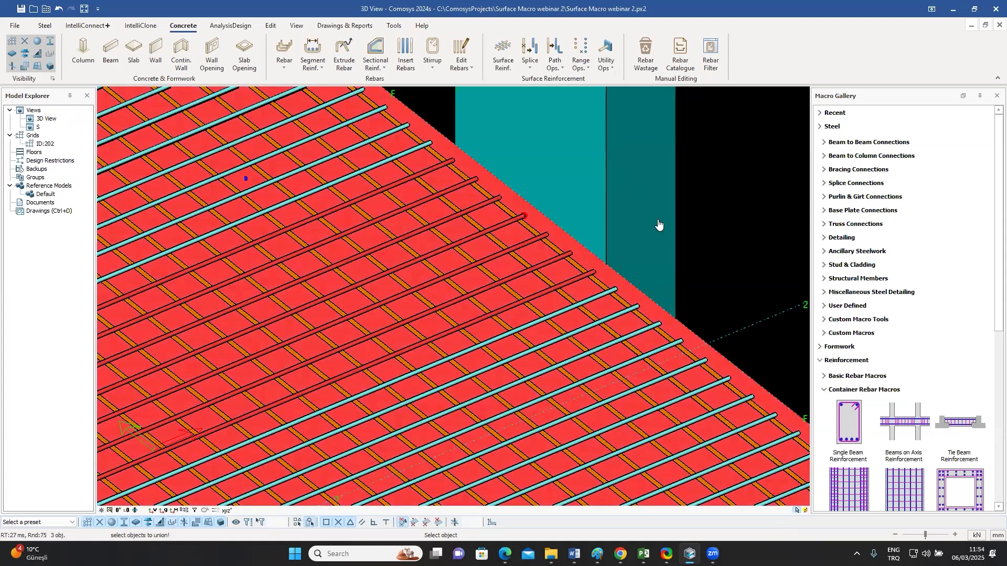
click(637, 205)
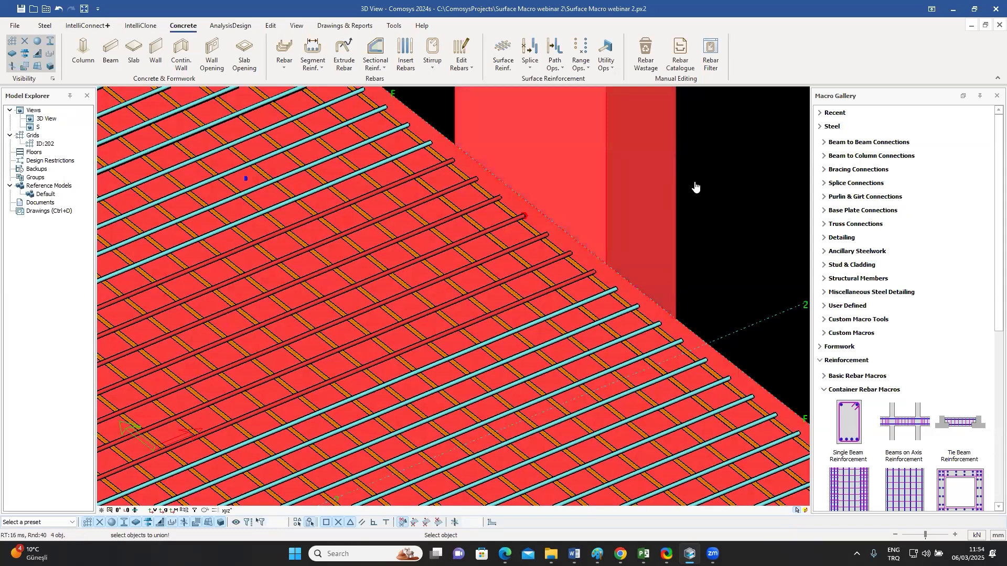
key(Return)
key(Escape)
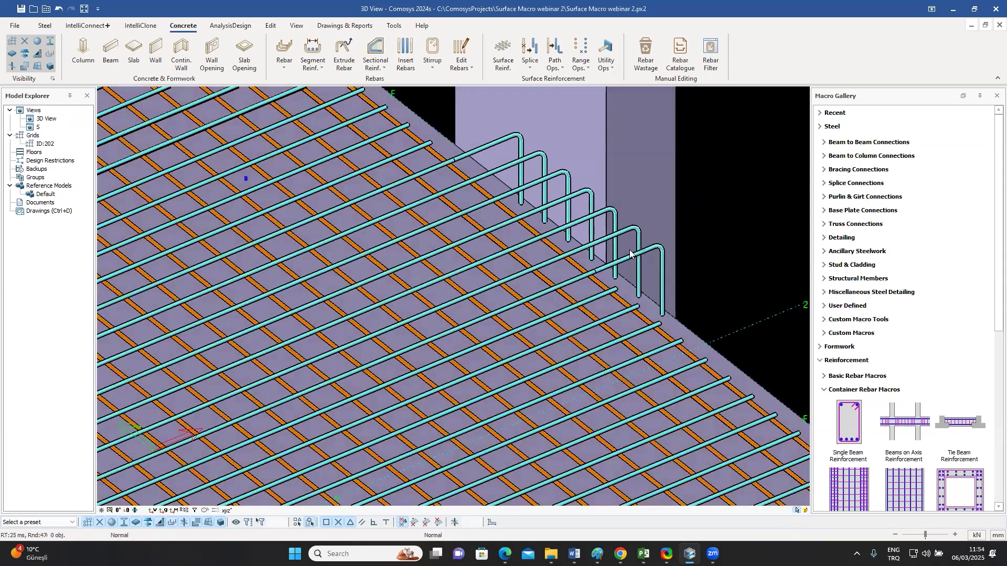
- Examine the bars embedded in the column in plan view and in 3D
click(118, 510)
scroll(378, 257, down, 4)
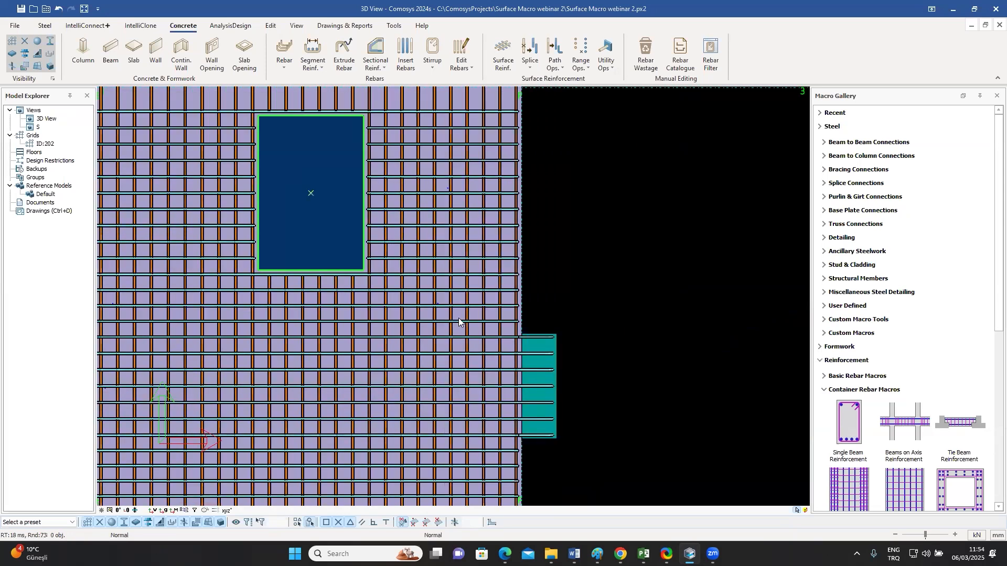
middle_drag(548, 361, 484, 288)
scroll(484, 288, up, 2)
scroll(483, 288, up, 2)
scroll(466, 247, down, 1)
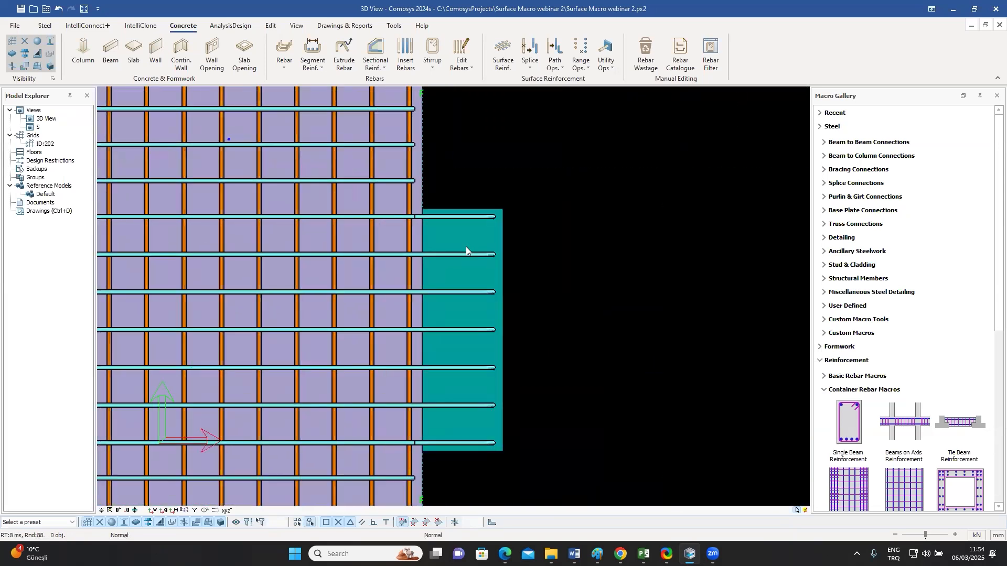
scroll(493, 394, down, 2)
shift+middle_drag(494, 392, 434, 232)
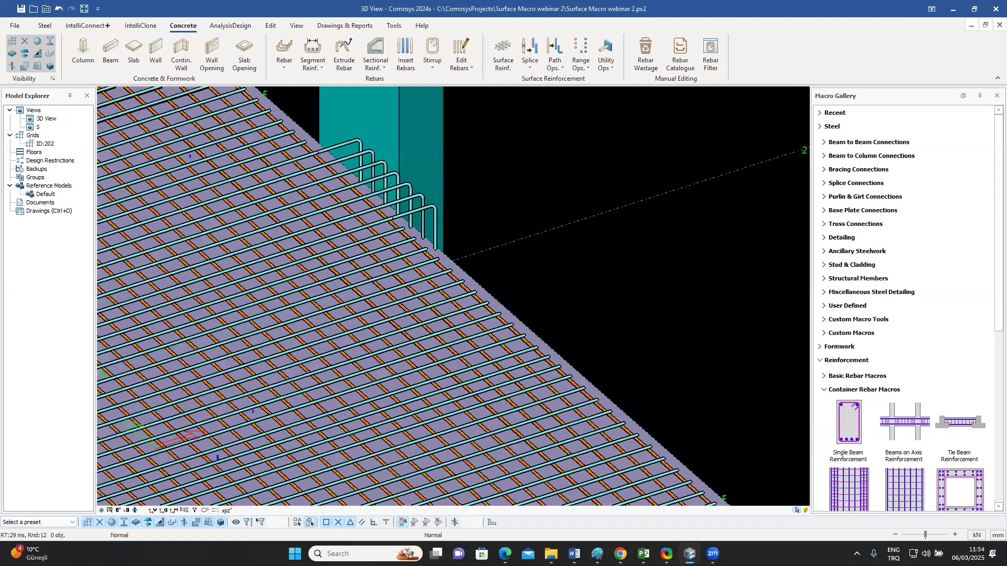
scroll(513, 240, up, 1)
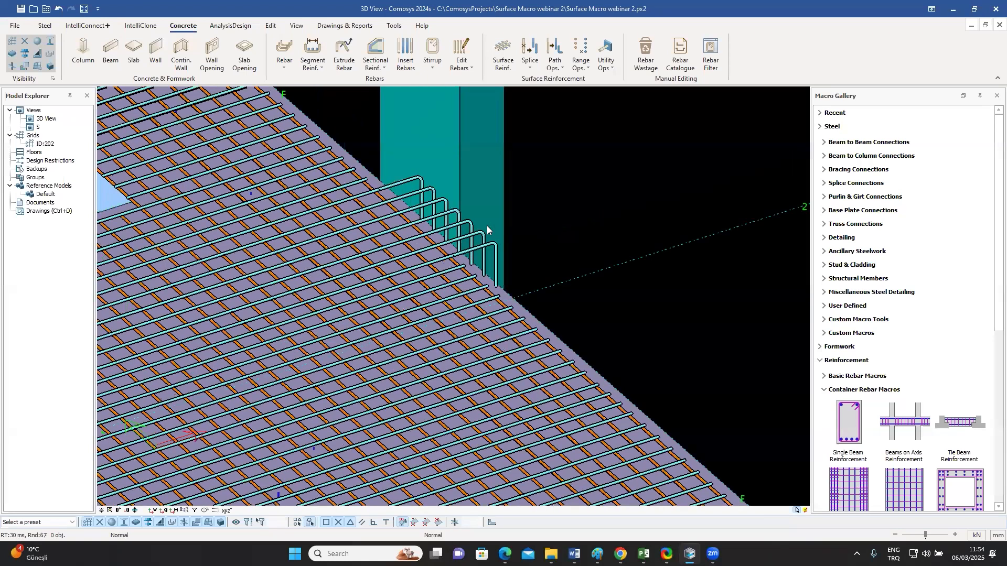
scroll(486, 226, up, 1)
- List the operations applied to the rebar macro of the hooked bars embedded in the column
scroll(472, 283, down, 5)
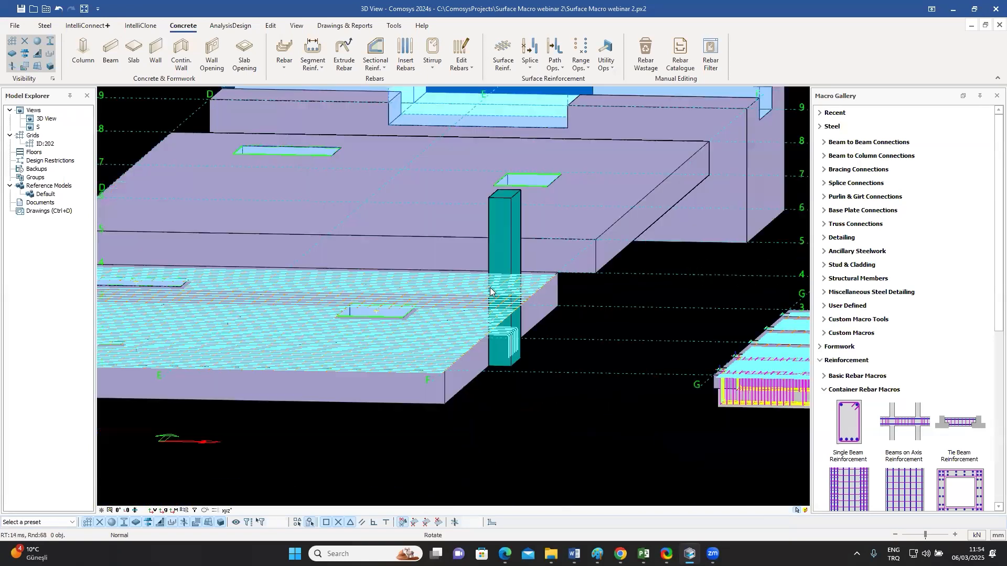
shift+middle_drag(490, 287, 436, 237)
scroll(526, 355, up, 5)
click(436, 240)
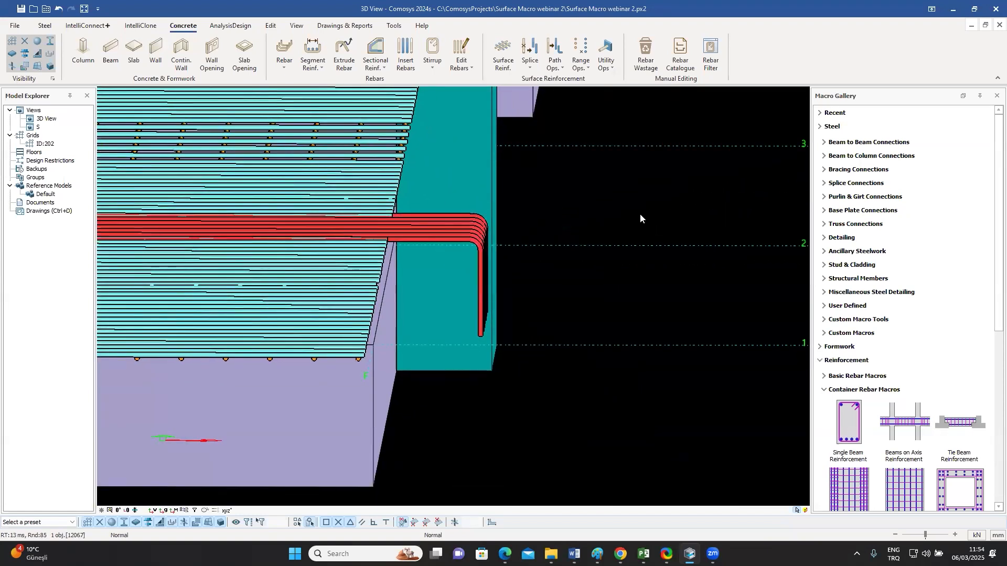
key(Escape)
click(613, 70)
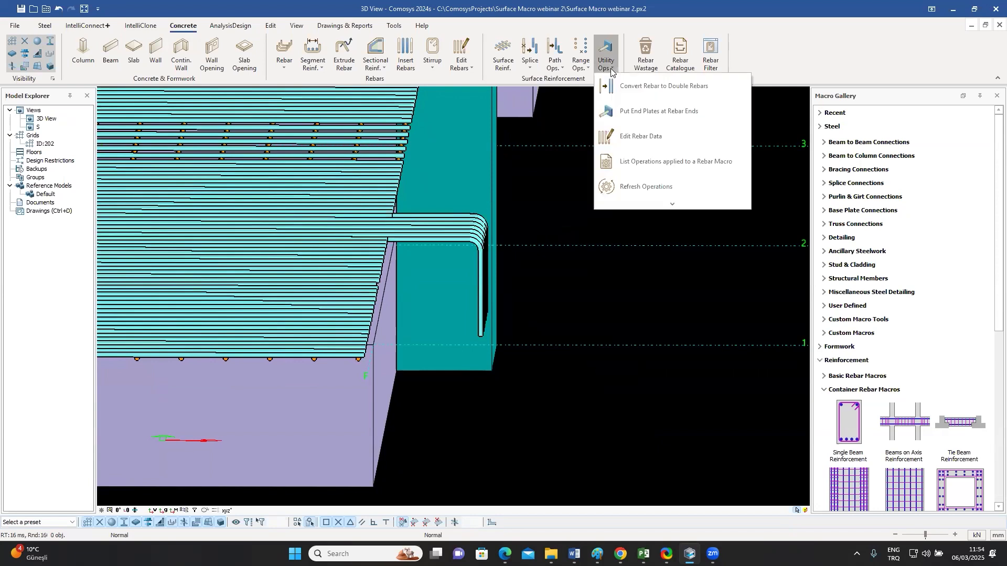
click(631, 162)
click(449, 228)
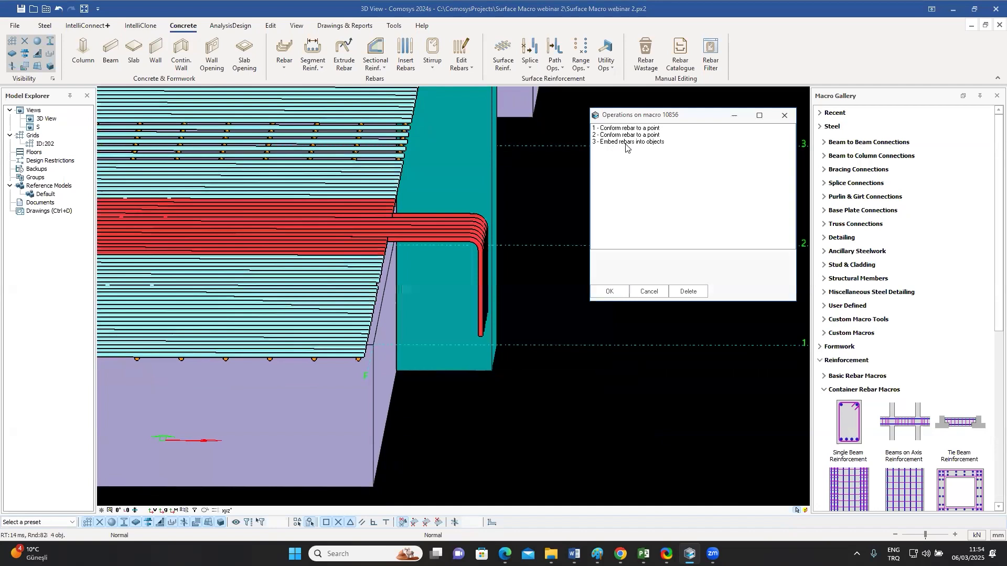
- Set the embedment length of the hooked bars' embed-into-objects operation to 120 bar diameters
double_click(619, 142)
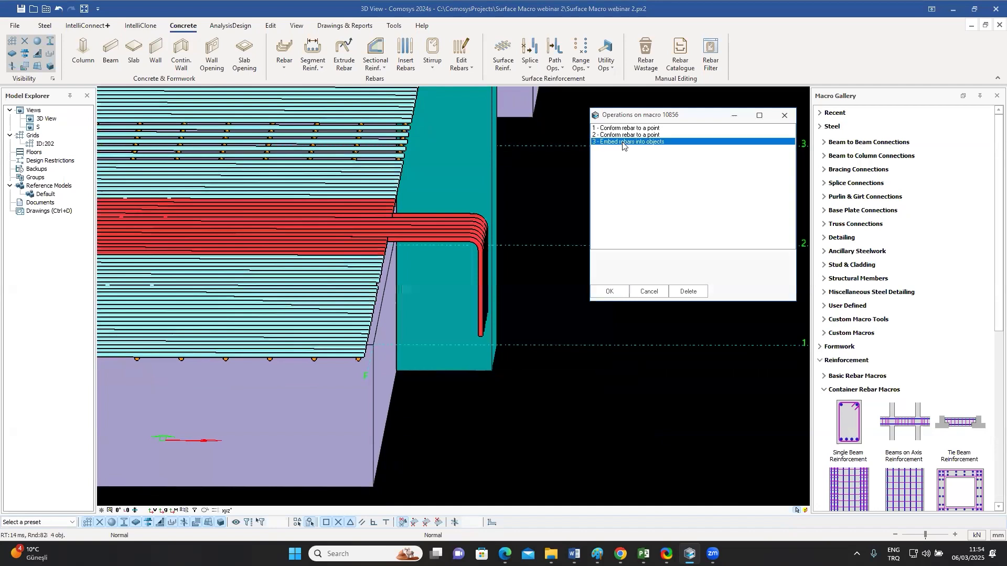
drag(472, 174, 740, 216)
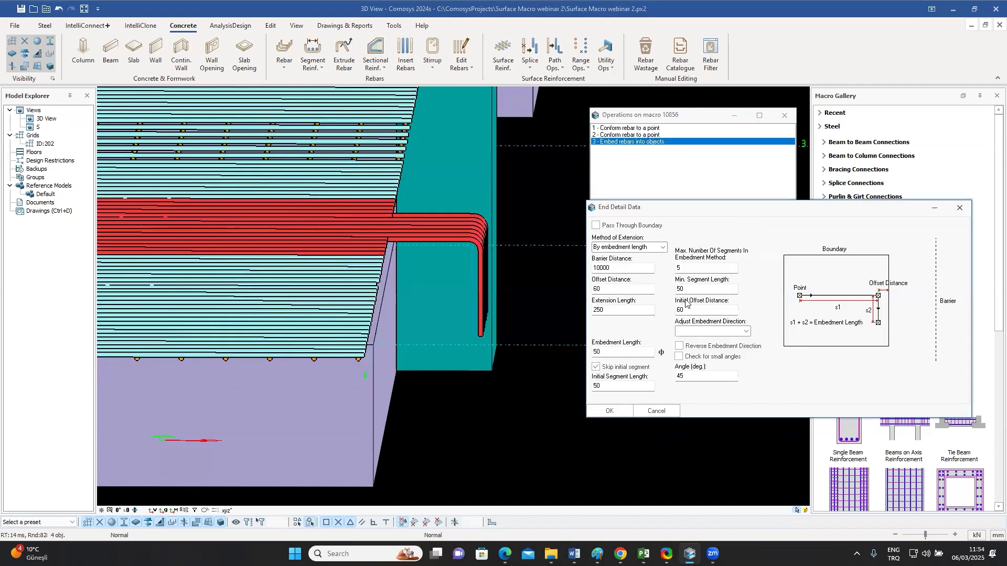
double_click(616, 350)
text(9)
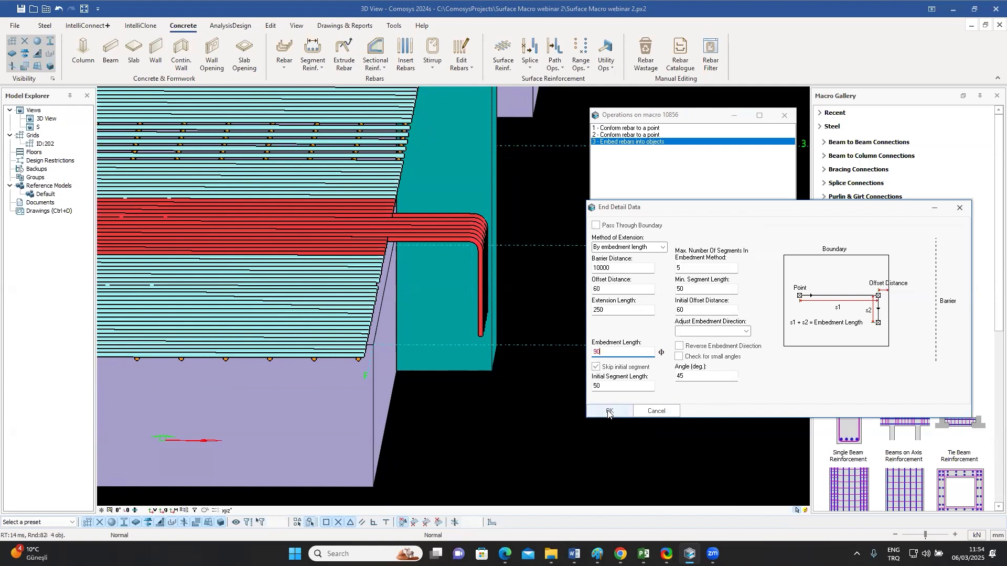
drag(612, 352, 527, 346)
text(12)
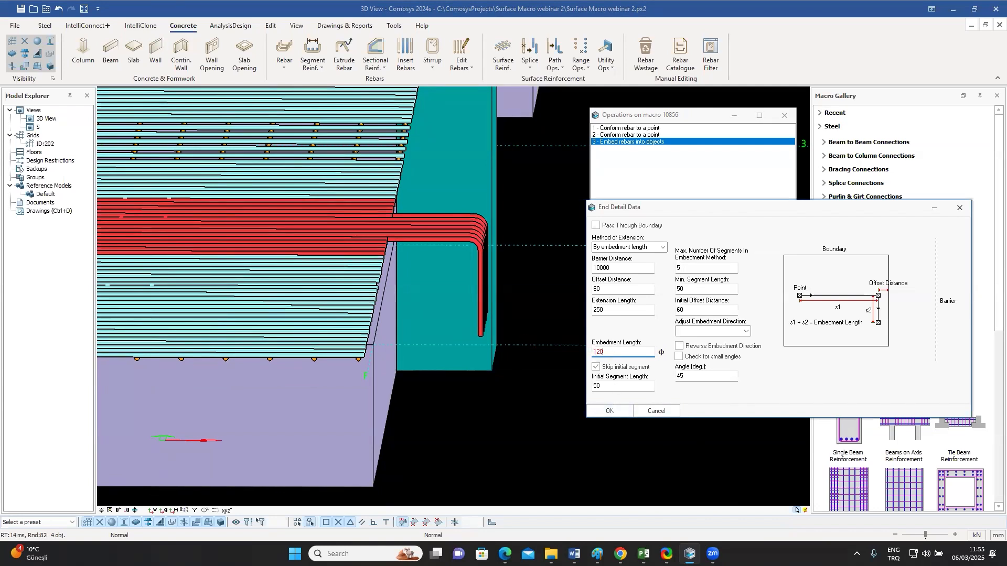
click(609, 411)
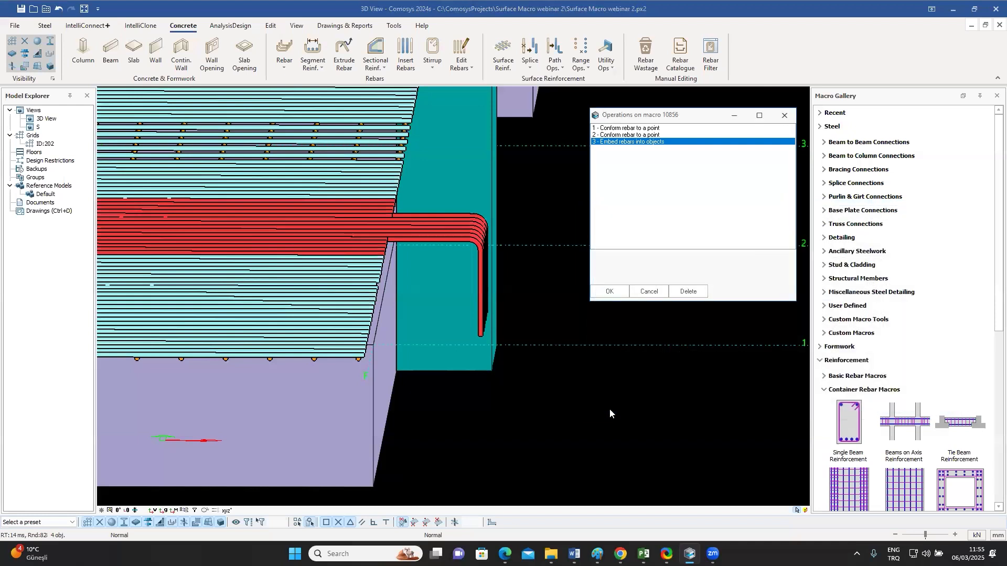
click(609, 292)
- Inspect the bent ends of the bars embedded in the column from several 3D angles
middle_drag(605, 295, 533, 282)
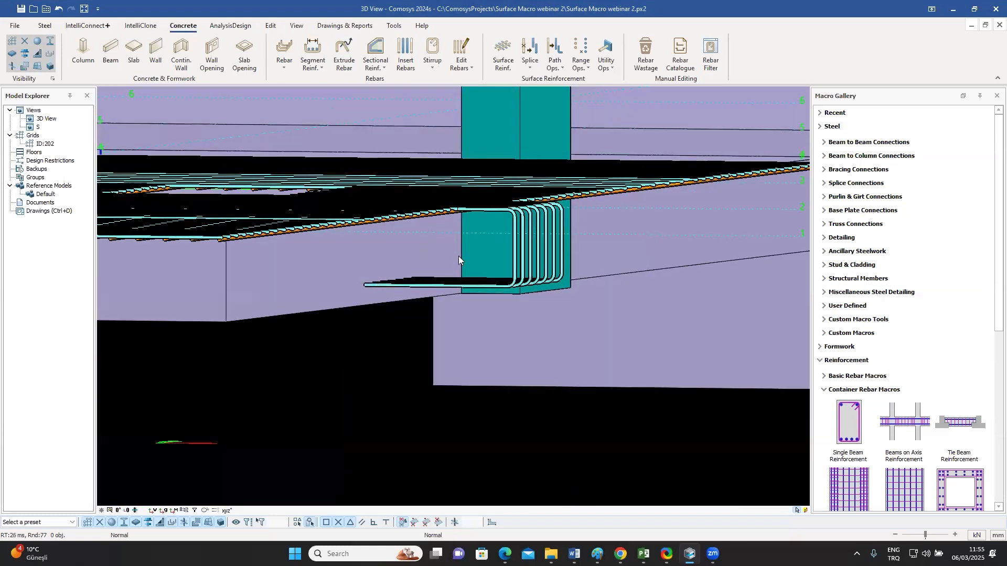
middle_drag(459, 258, 481, 360)
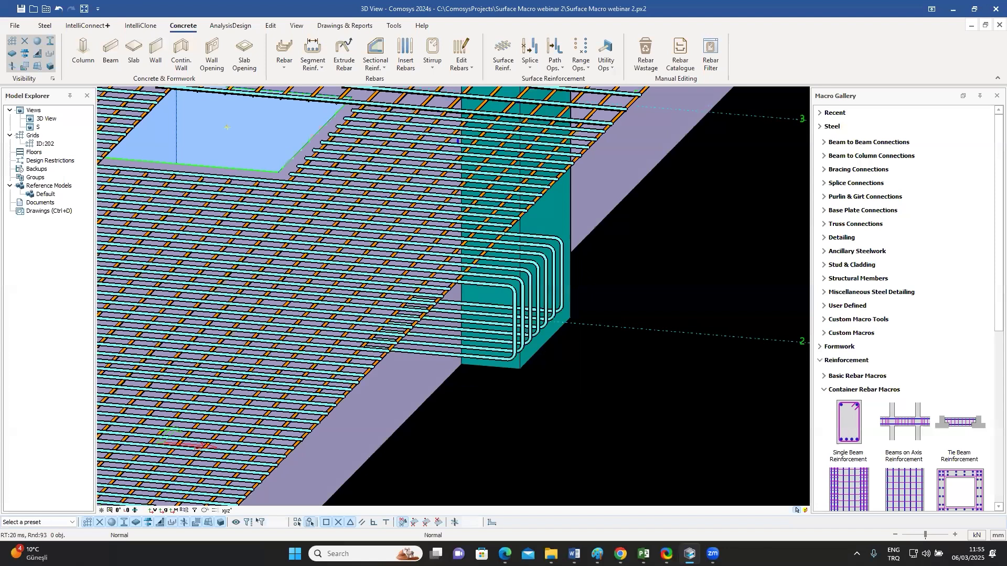
scroll(531, 321, down, 3)
scroll(533, 320, down, 3)
middle_drag(533, 328, 522, 301)
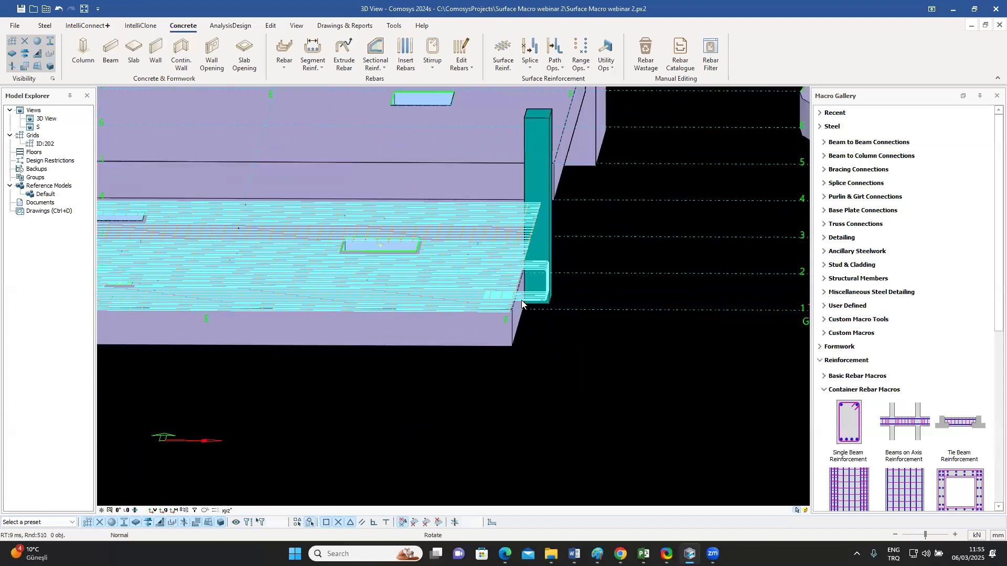
middle_drag(506, 262, 512, 310)
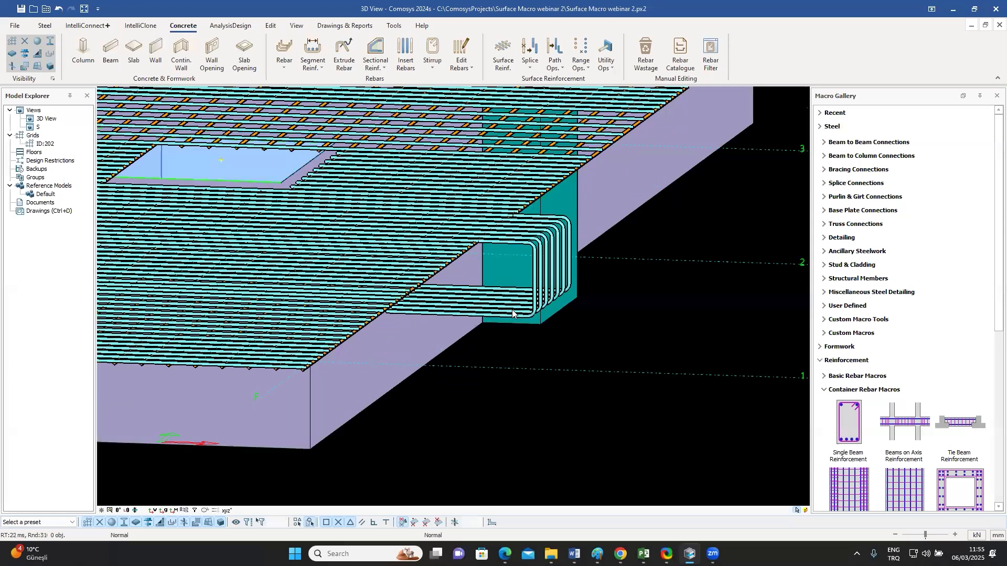
- List the operations applied to the column bars' macro and set the embed operation's embedment length to 50 bar diameters
click(612, 69)
click(611, 162)
click(514, 307)
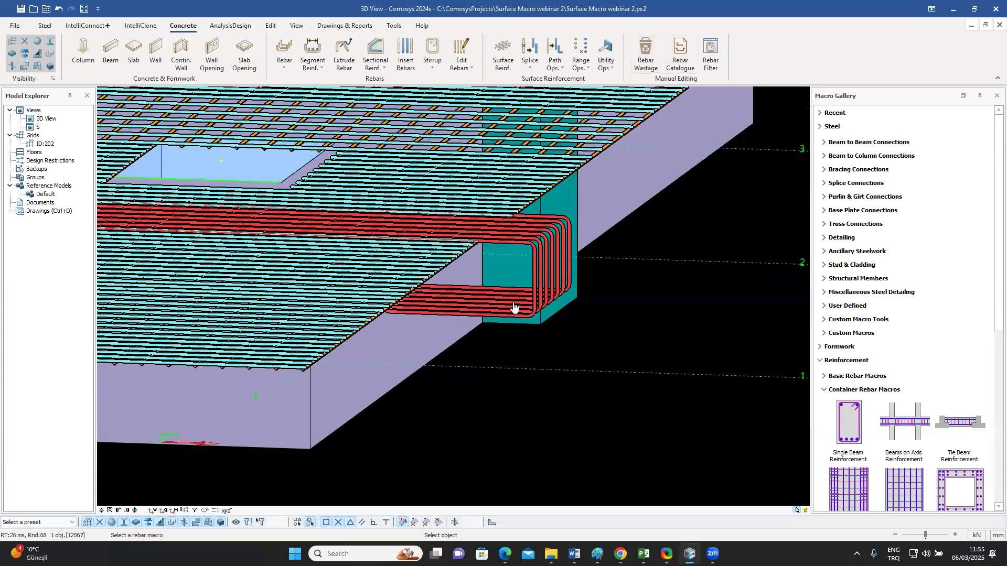
click(506, 200)
drag(526, 179, 823, 142)
click(754, 169)
double_click(753, 170)
drag(527, 169, 852, 214)
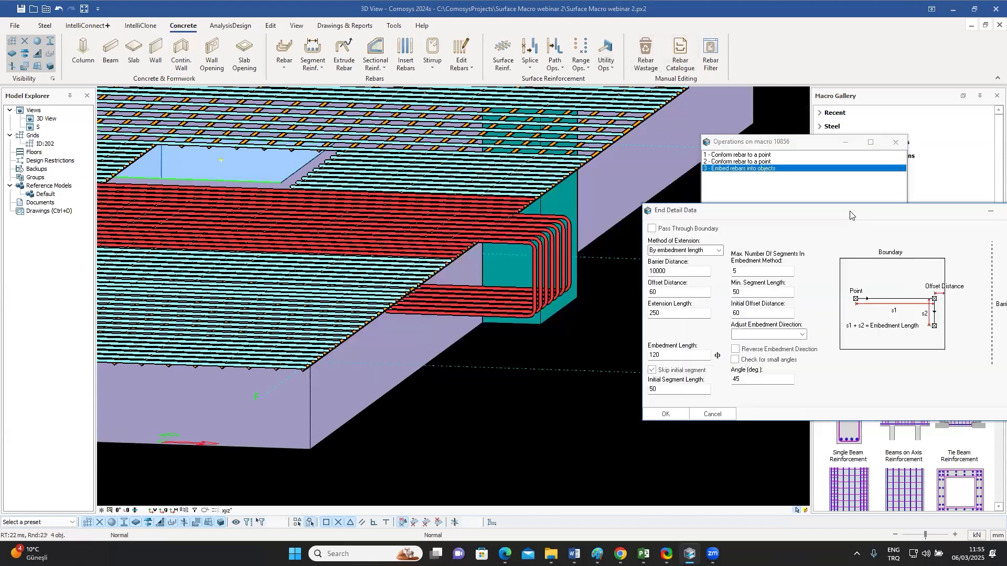
drag(673, 357, 600, 348)
text(50)
click(667, 414)
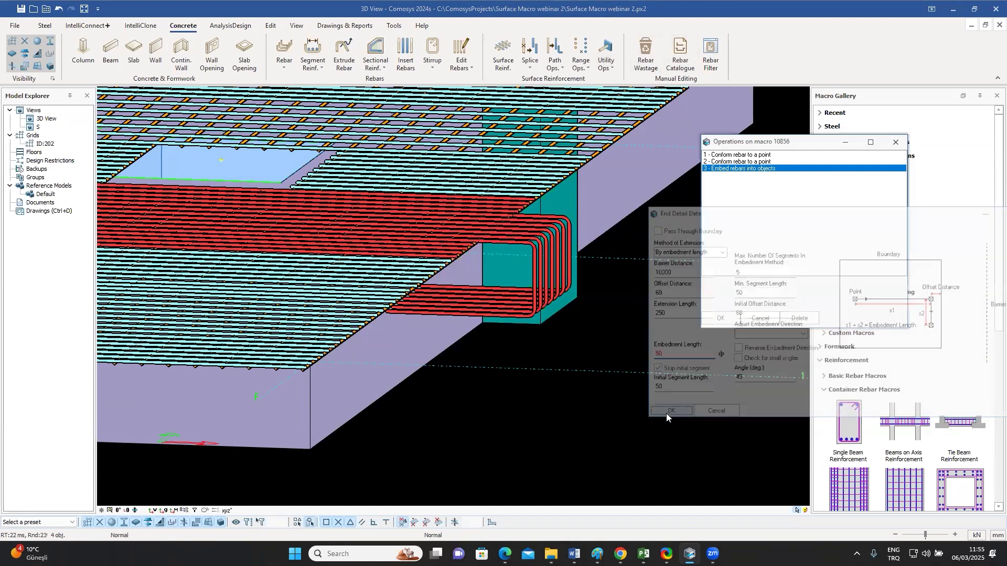
click(719, 318)
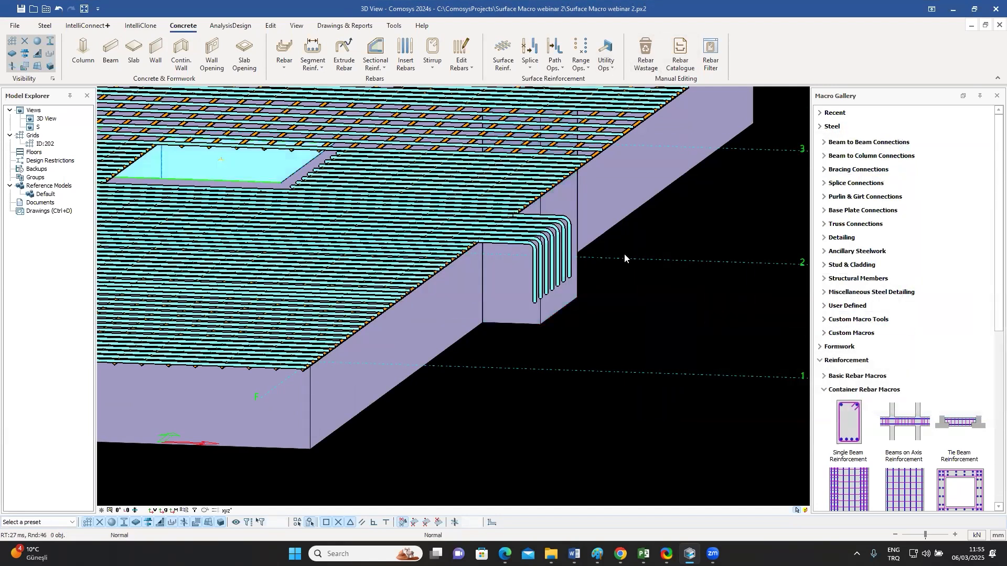
- Reverse the embedment direction in the embed-into-objects operation applied to the column bars' rebar macro
click(607, 58)
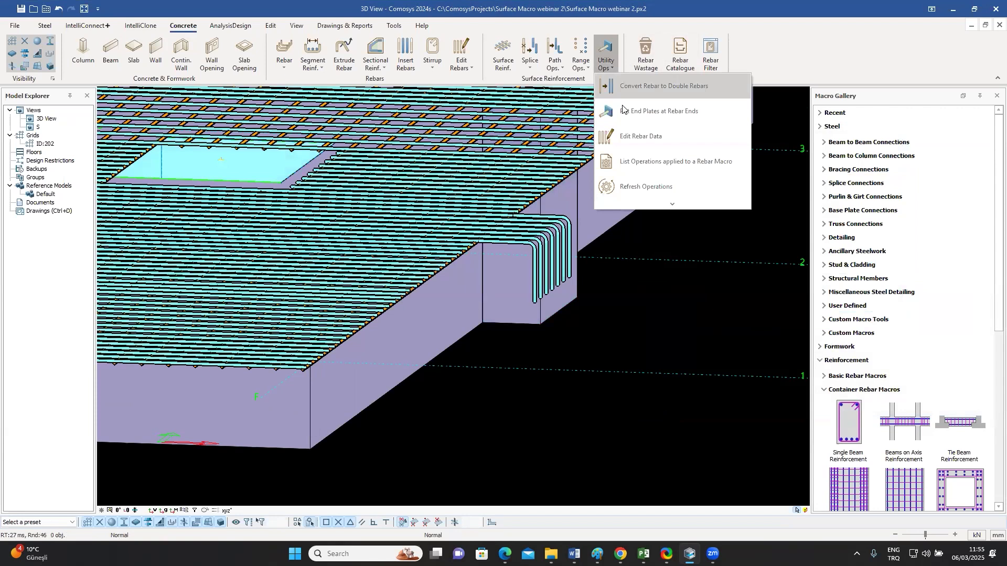
click(622, 166)
click(551, 256)
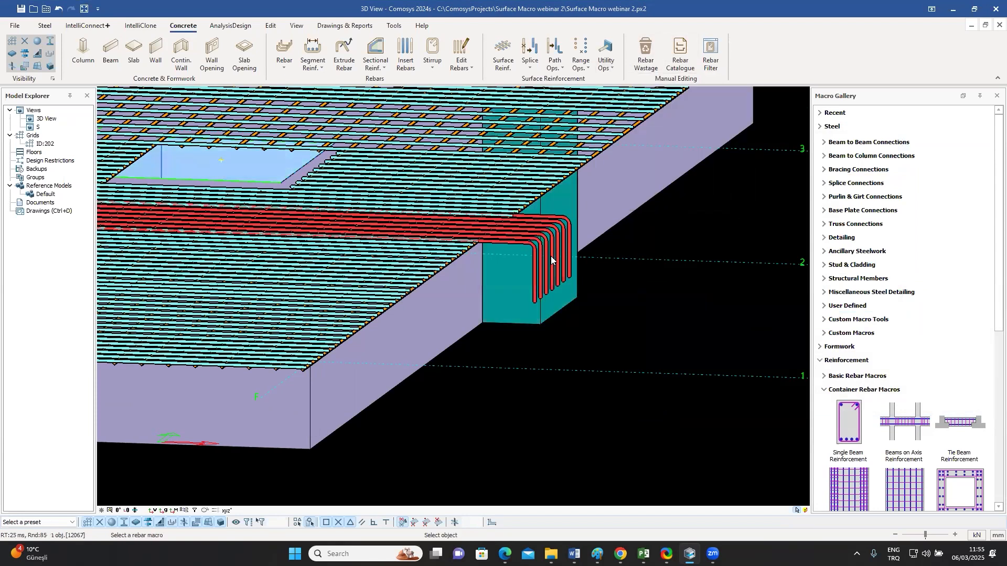
drag(492, 184, 828, 154)
double_click(788, 177)
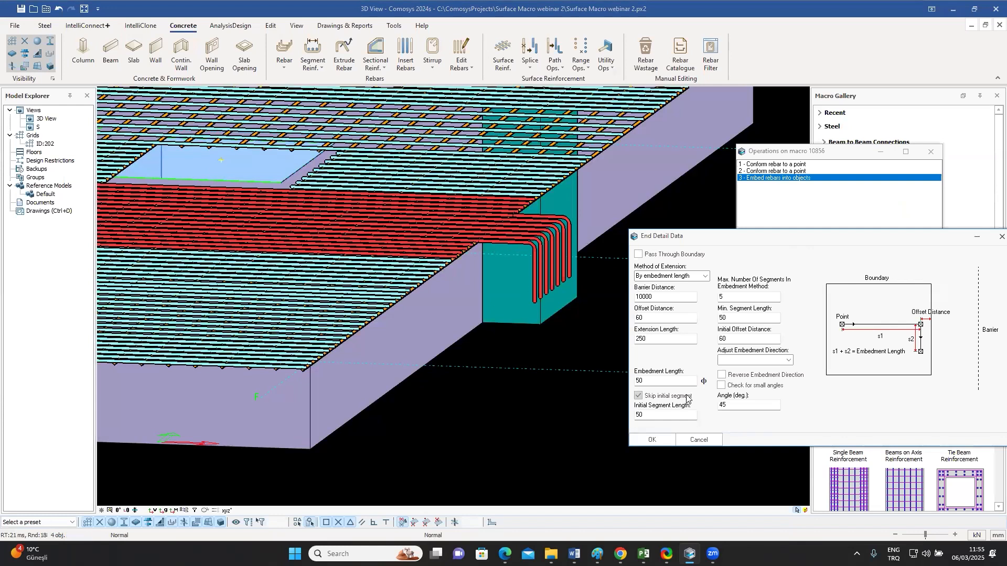
click(723, 375)
click(658, 440)
click(759, 329)
- Examine the direction of the embedded bars' hooks in the column and how the bar group runs through the slab
scroll(629, 313, down, 2)
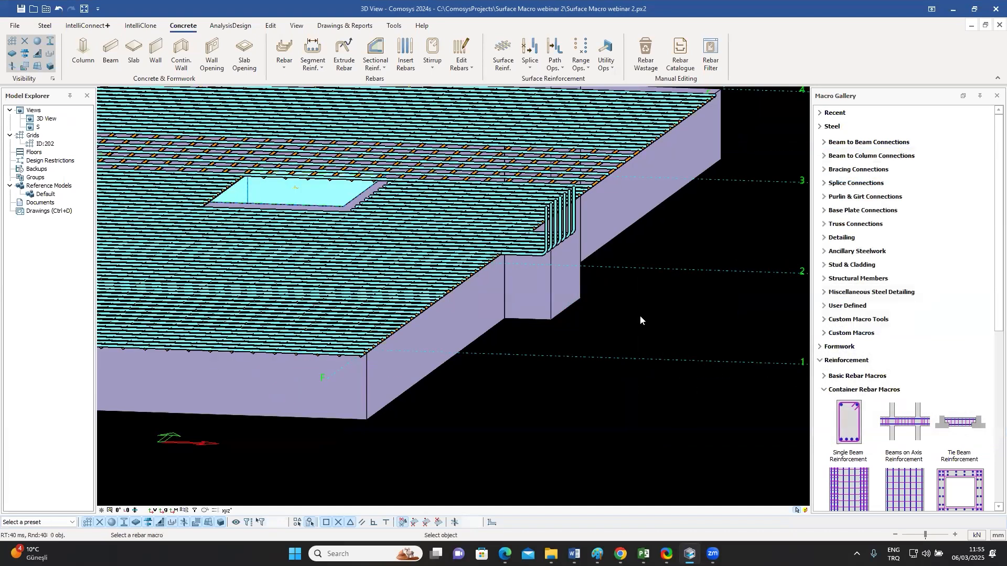
ctrl+middle_drag(571, 221, 545, 169)
scroll(546, 169, up, 2)
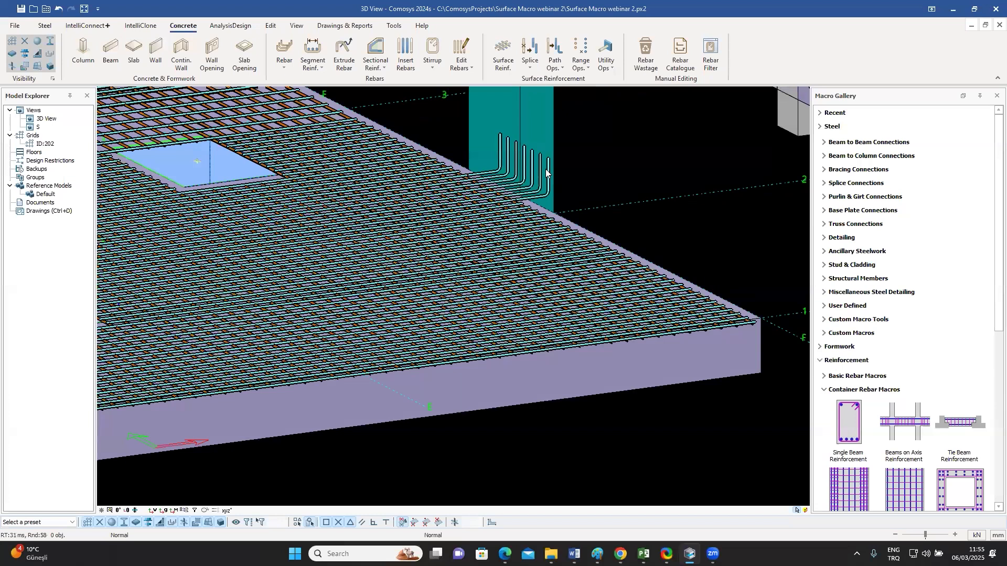
scroll(545, 169, up, 2)
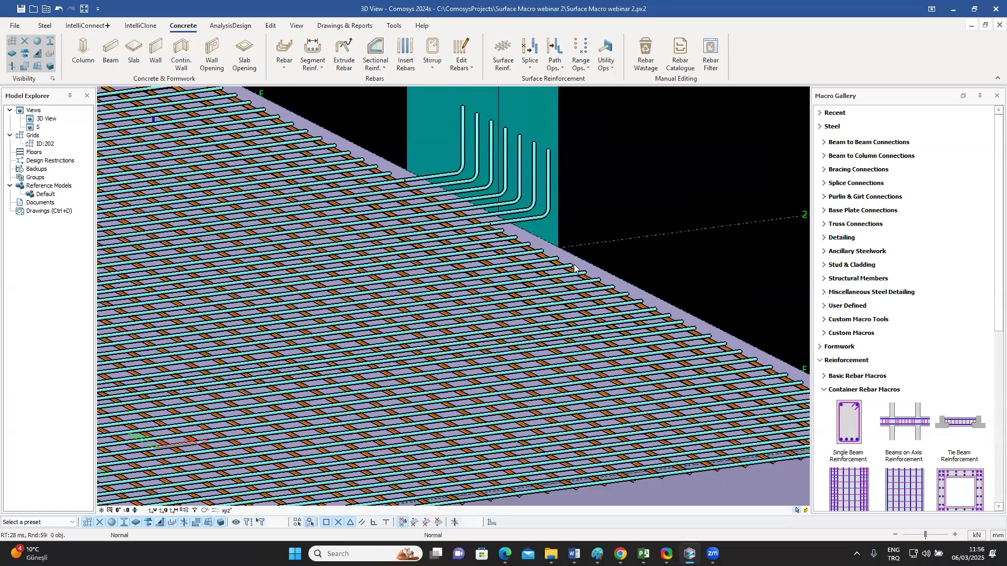
scroll(573, 268, down, 2)
scroll(466, 207, down, 3)
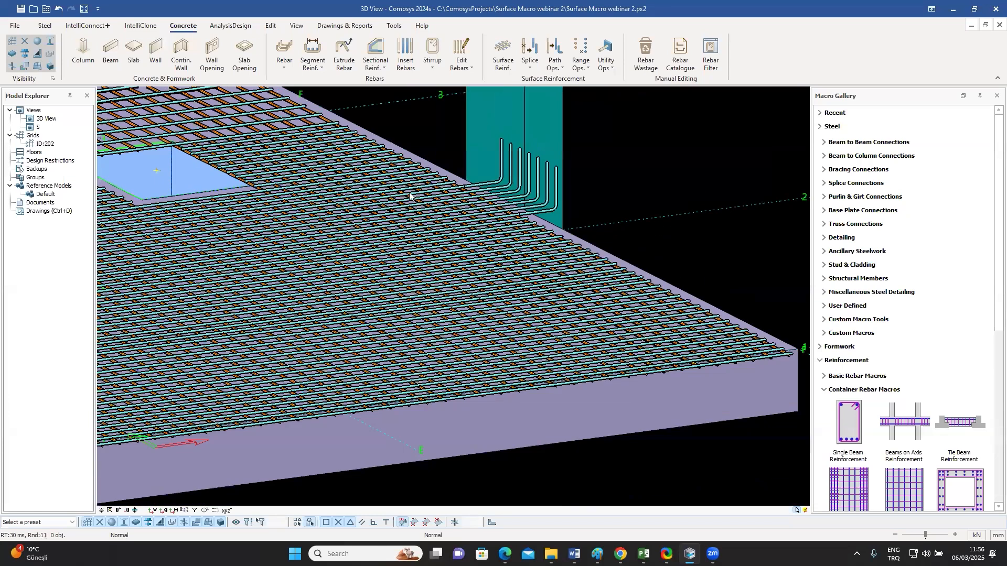
scroll(374, 191, up, 3)
scroll(361, 193, up, 1)
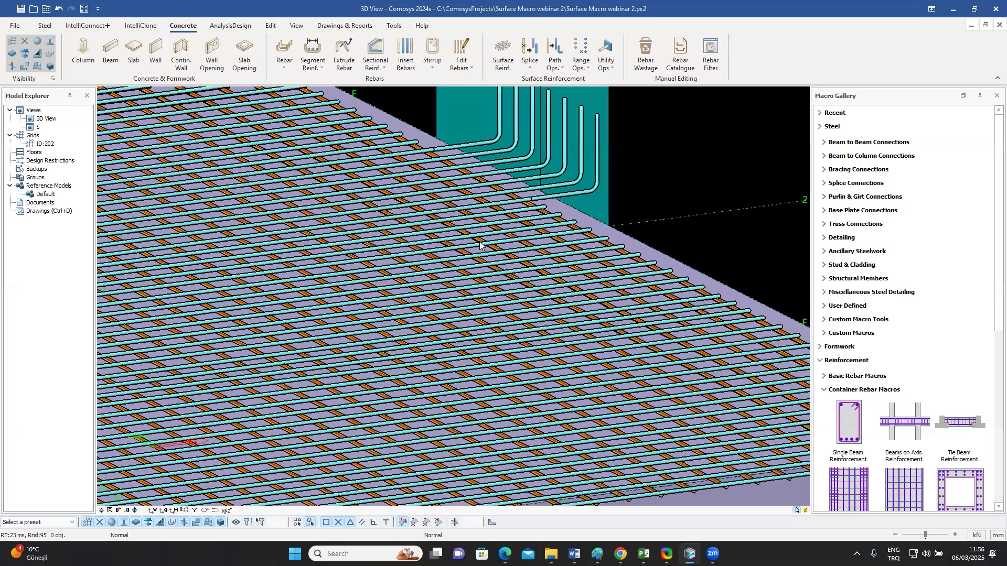
click(381, 209)
scroll(367, 206, down, 3)
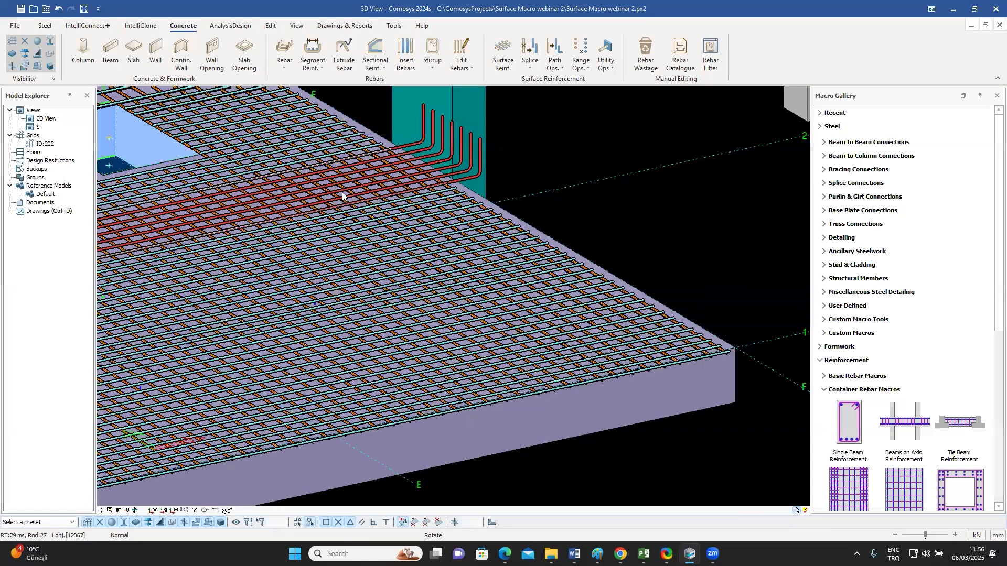
scroll(347, 207, up, 1)
scroll(404, 228, up, 1)
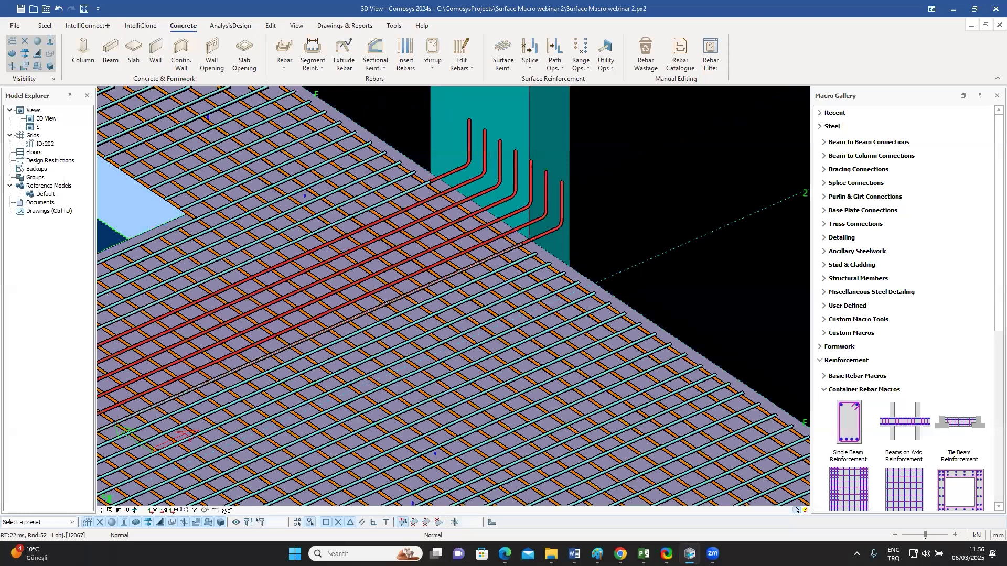
- Set the main bar spacing of the surface reinforcement macro embedded in the column to 150 mm
click(622, 216)
double_click(494, 303)
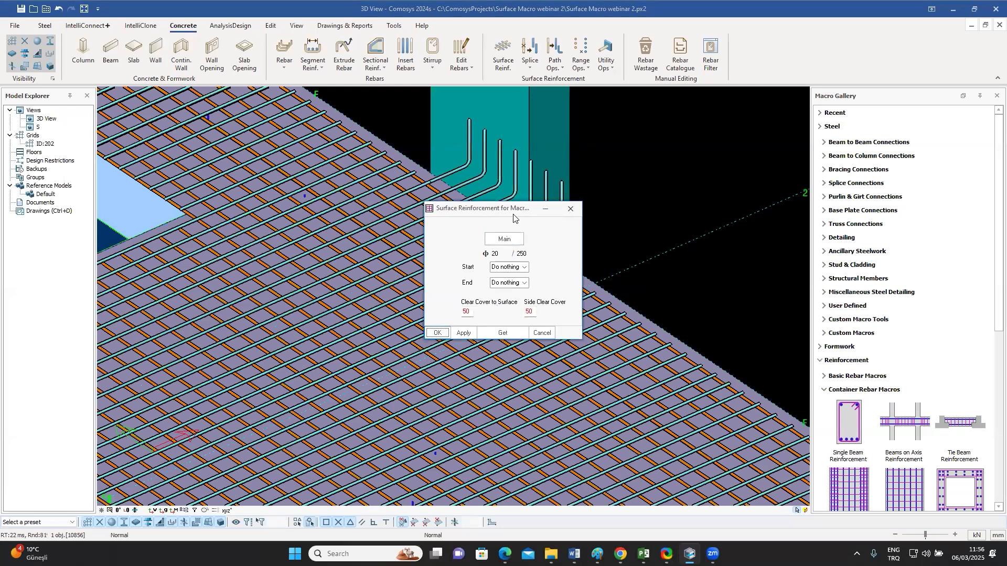
drag(528, 208, 807, 166)
double_click(802, 213)
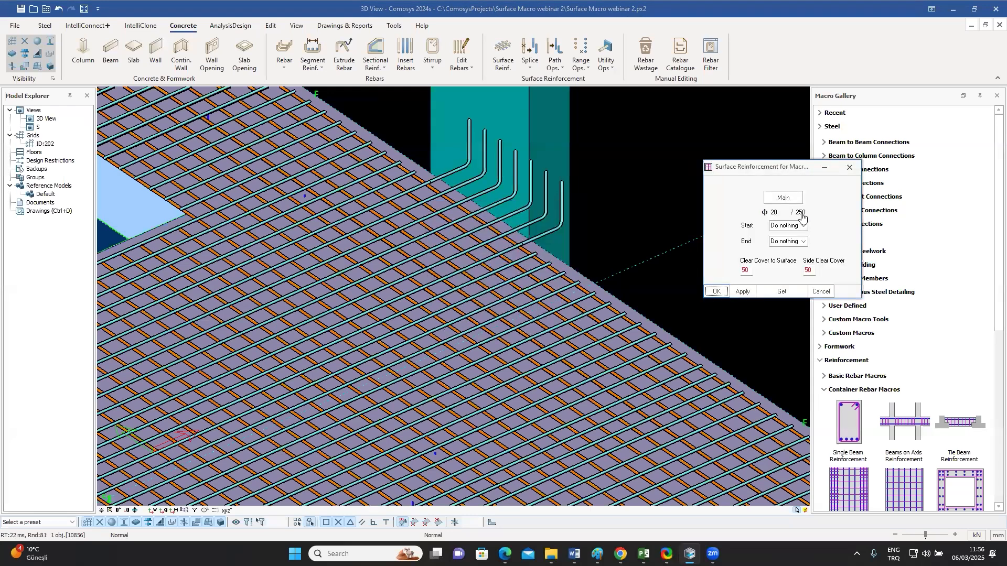
text(15)
click(723, 293)
right_click(648, 199)
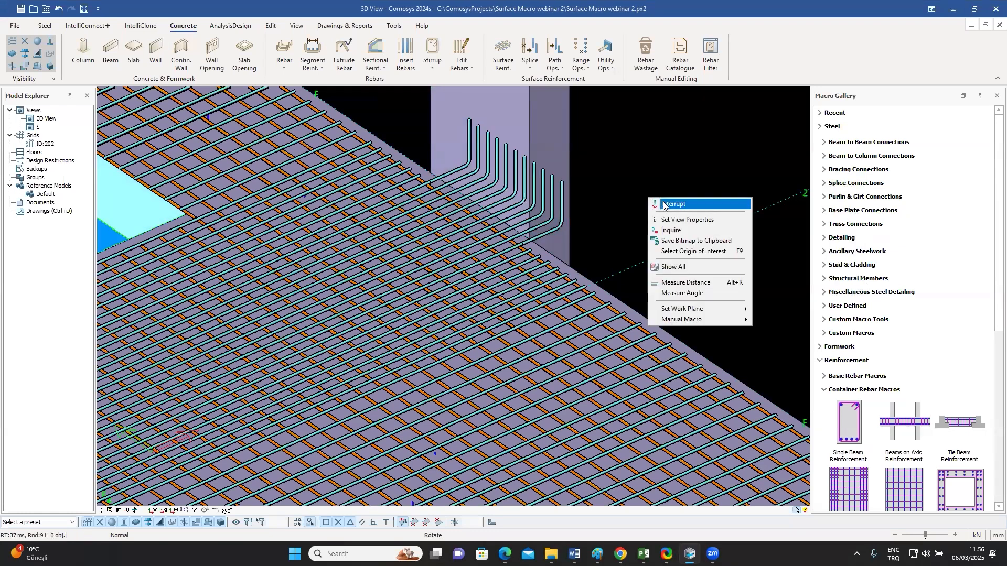
click(665, 206)
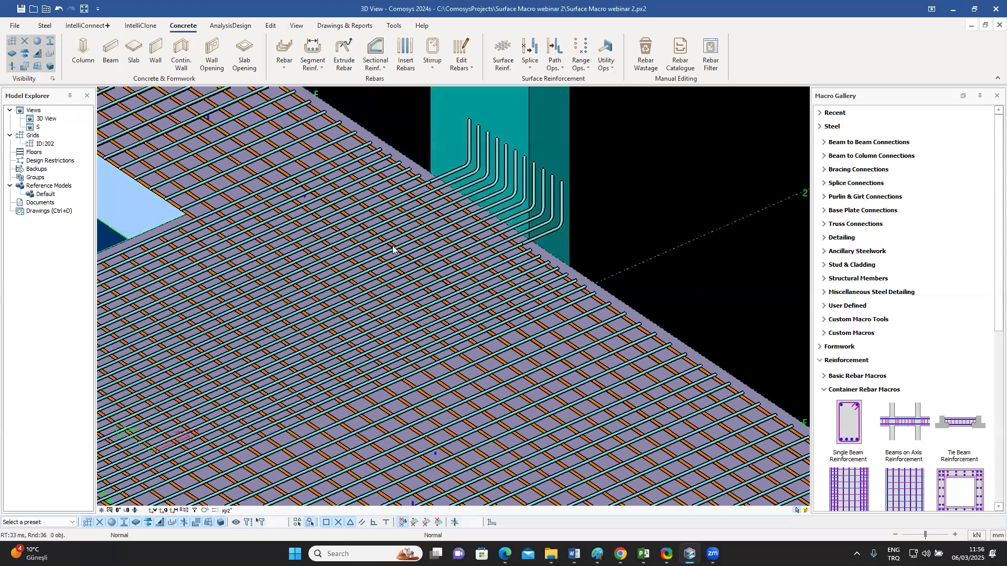
- Examine the respaced bars and their hooks at the column in plan view and in 3D
middle_drag(305, 209, 566, 187)
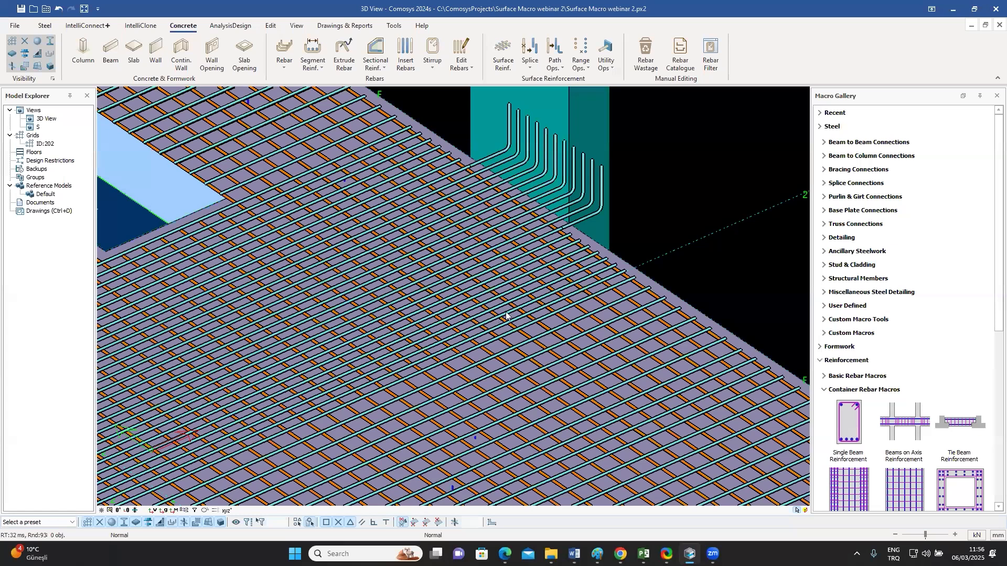
key(t)
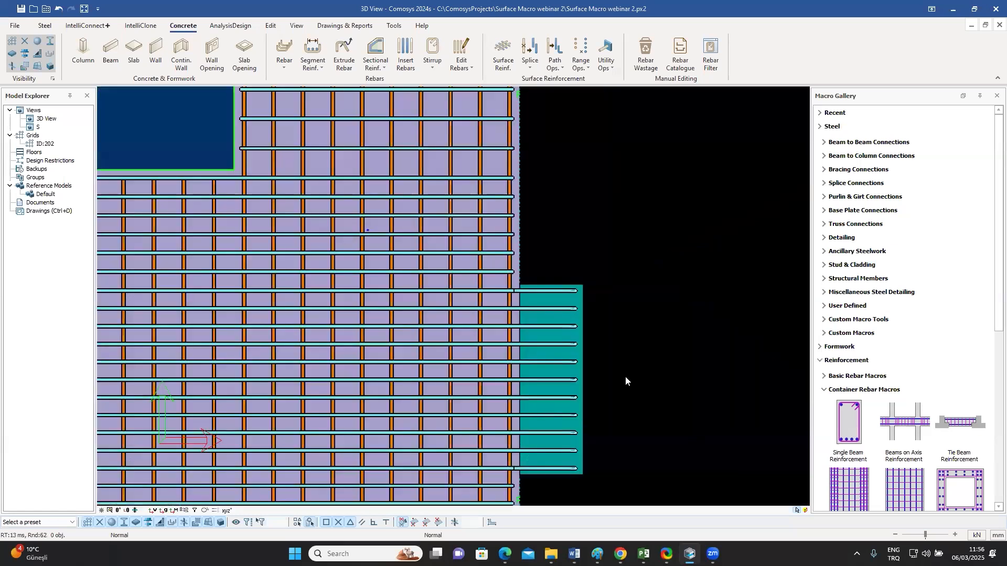
scroll(625, 376, down, 2)
middle_drag(625, 376, 647, 385)
middle_drag(571, 287, 628, 375)
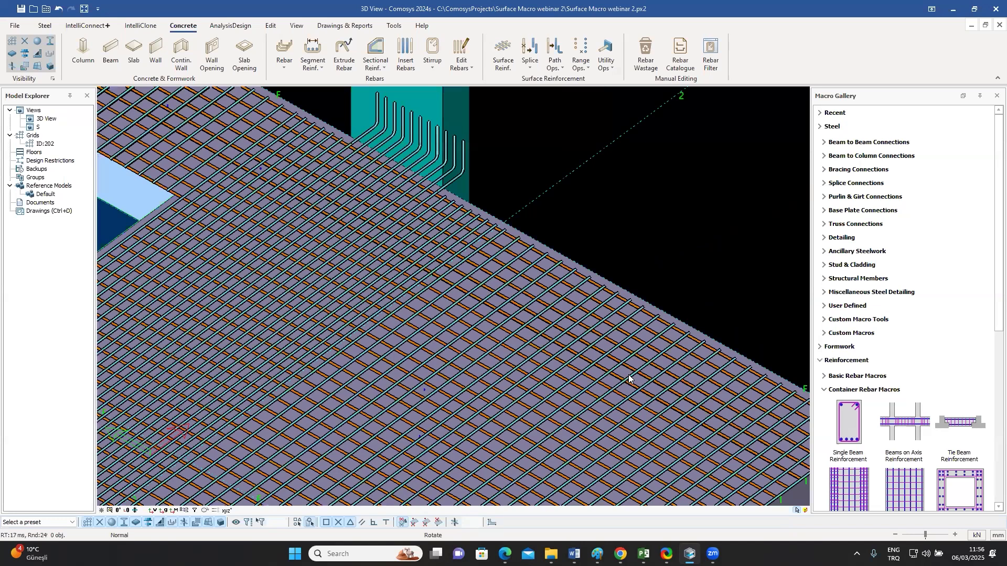
scroll(628, 375, down, 2)
scroll(628, 374, down, 2)
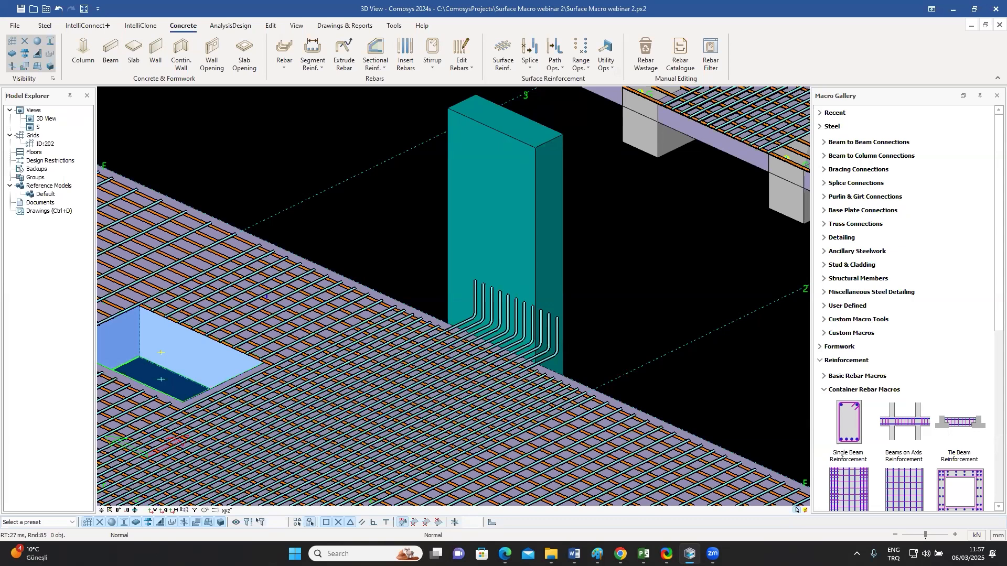
scroll(581, 352, up, 5)
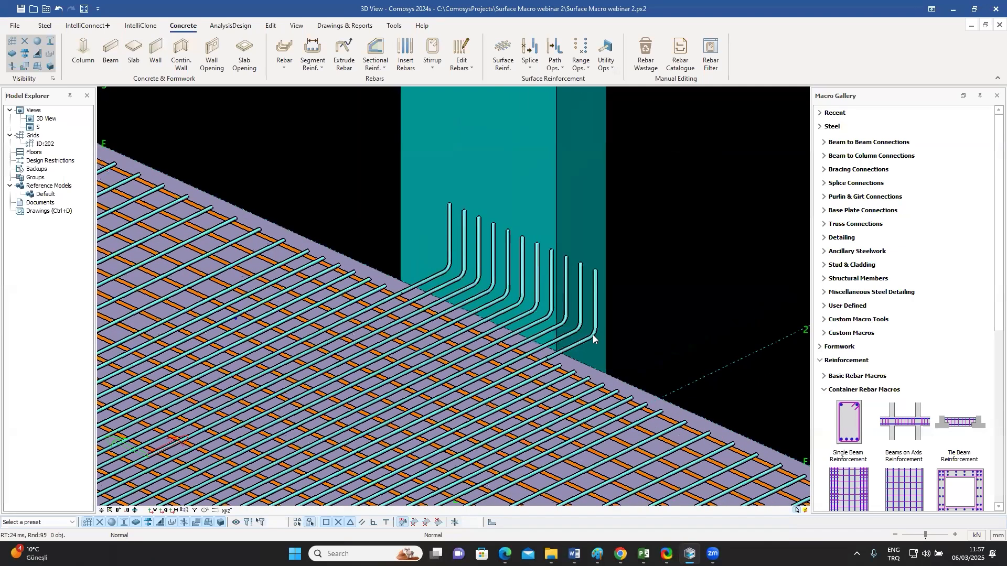
scroll(599, 320, up, 3)
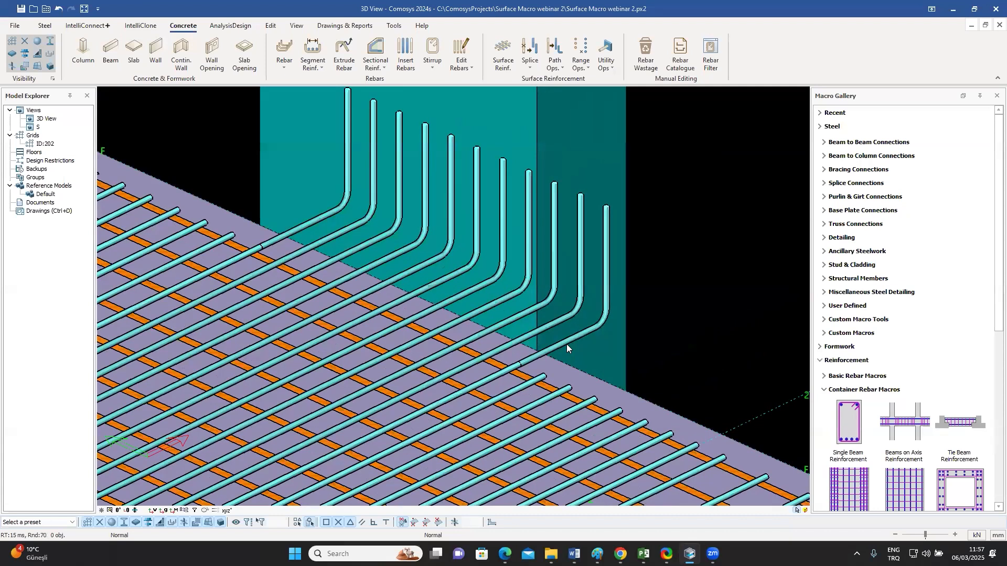
- Set the main bar diameter of the surface reinforcement macro embedded in the column to 36 mm
double_click(546, 398)
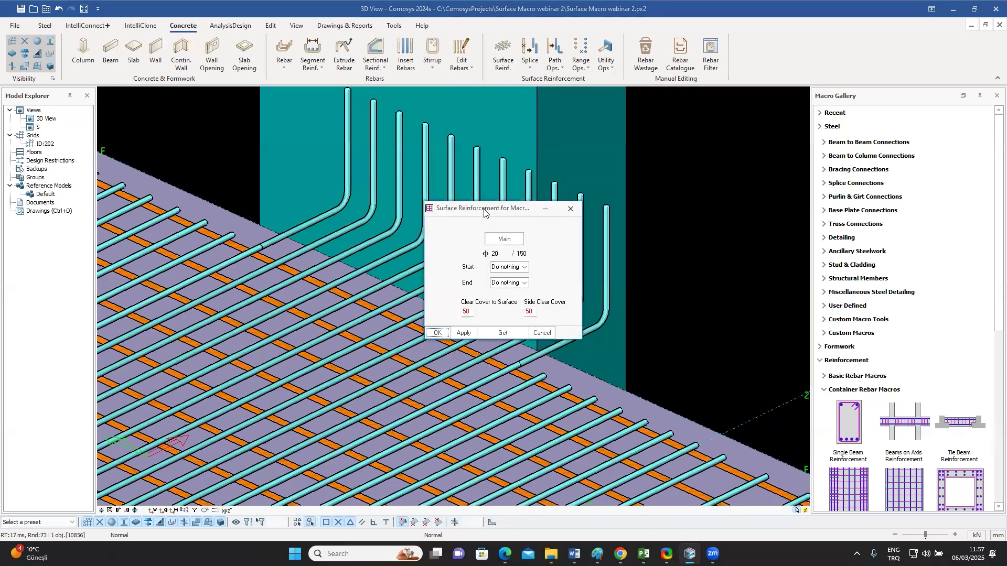
drag(496, 209, 751, 189)
click(754, 237)
click(762, 235)
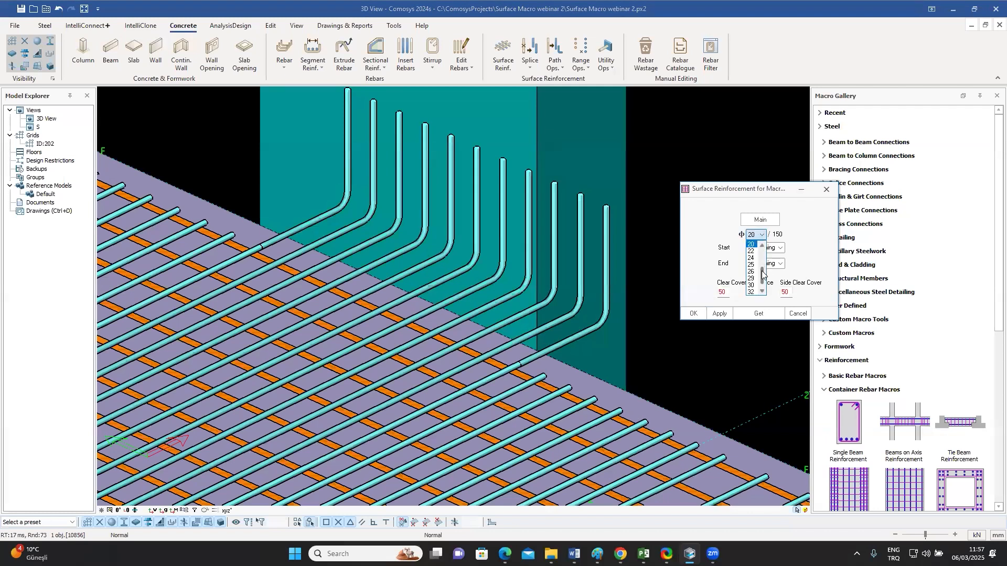
click(752, 297)
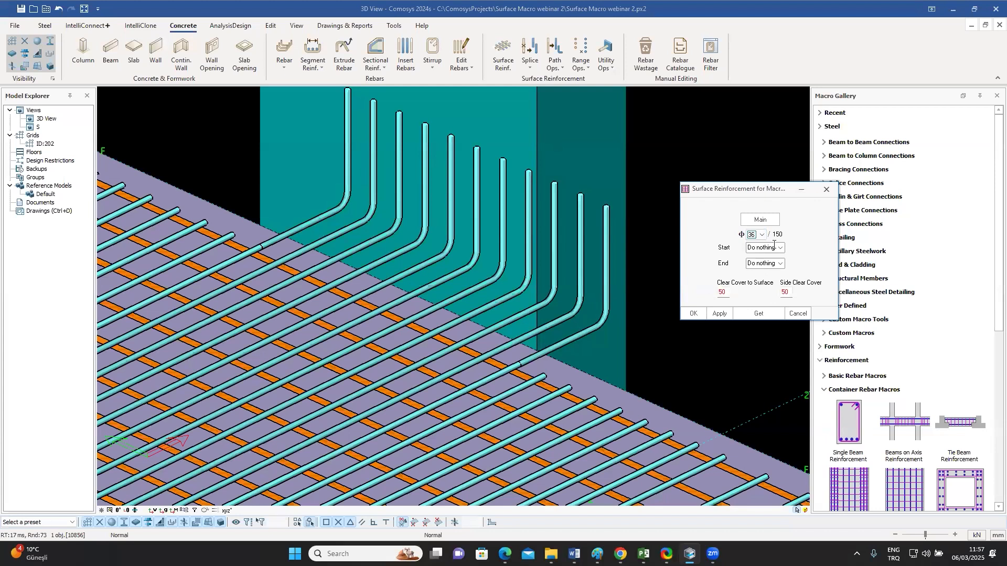
click(693, 314)
- Examine the 36 mm bars and their hooks at the column and how the bar group crosses the whole slab
scroll(636, 218, down, 5)
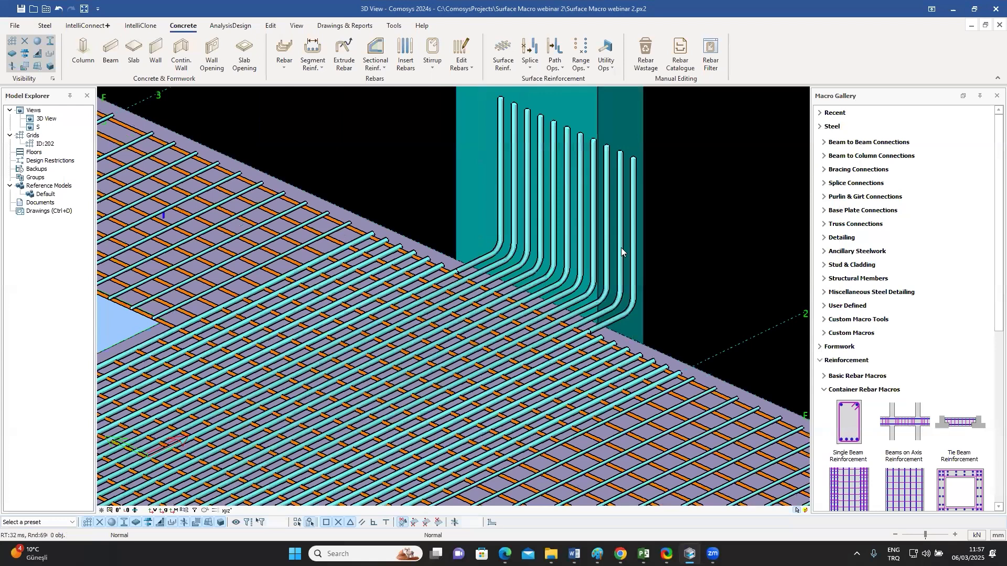
scroll(646, 326, down, 3)
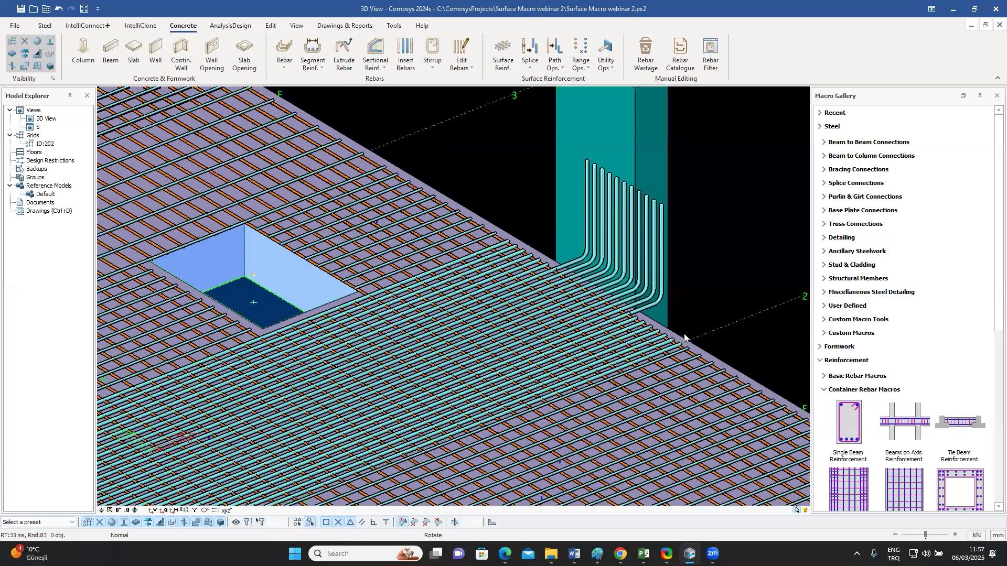
middle_drag(684, 334, 623, 309)
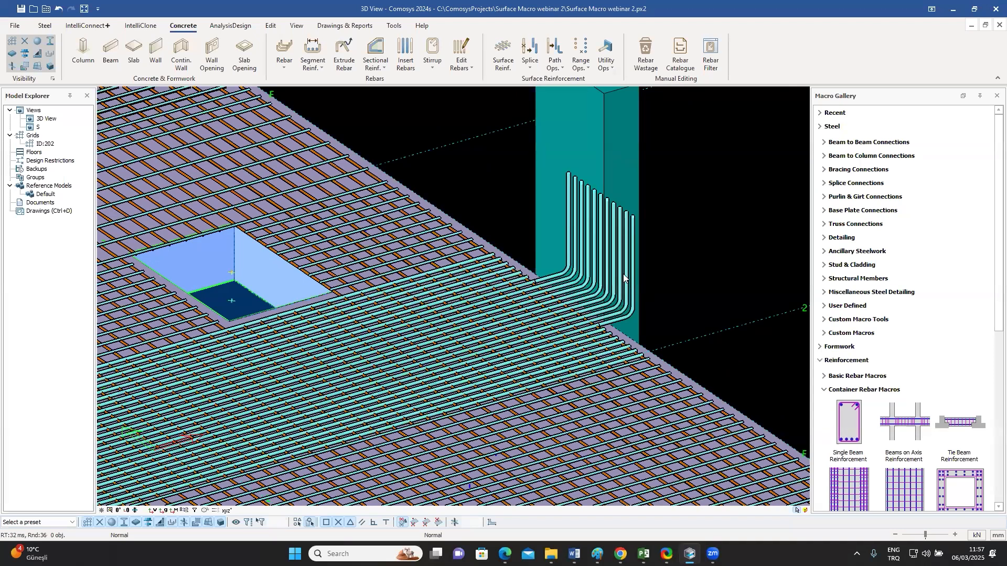
scroll(623, 309, down, 3)
scroll(596, 304, down, 2)
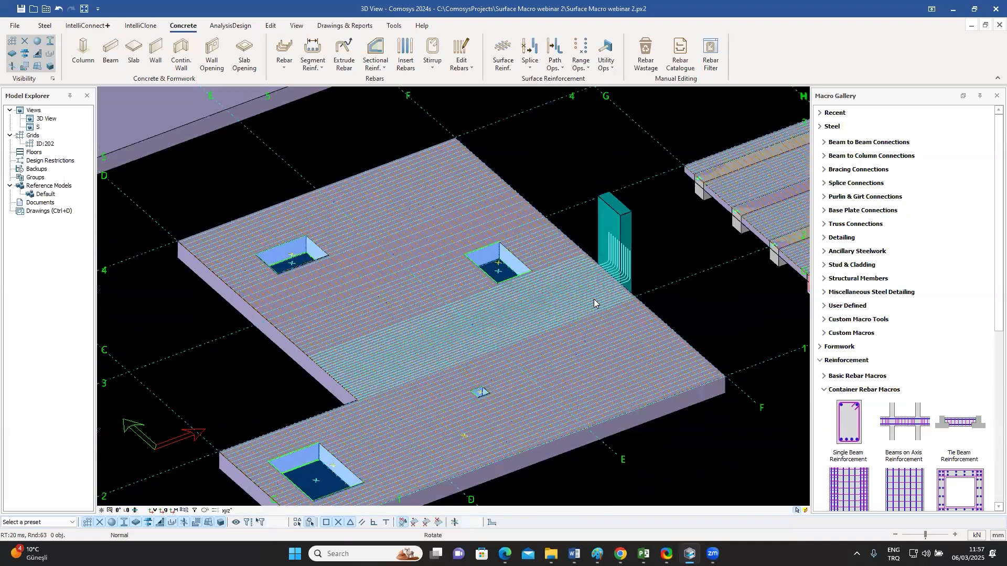
middle_drag(467, 365, 487, 336)
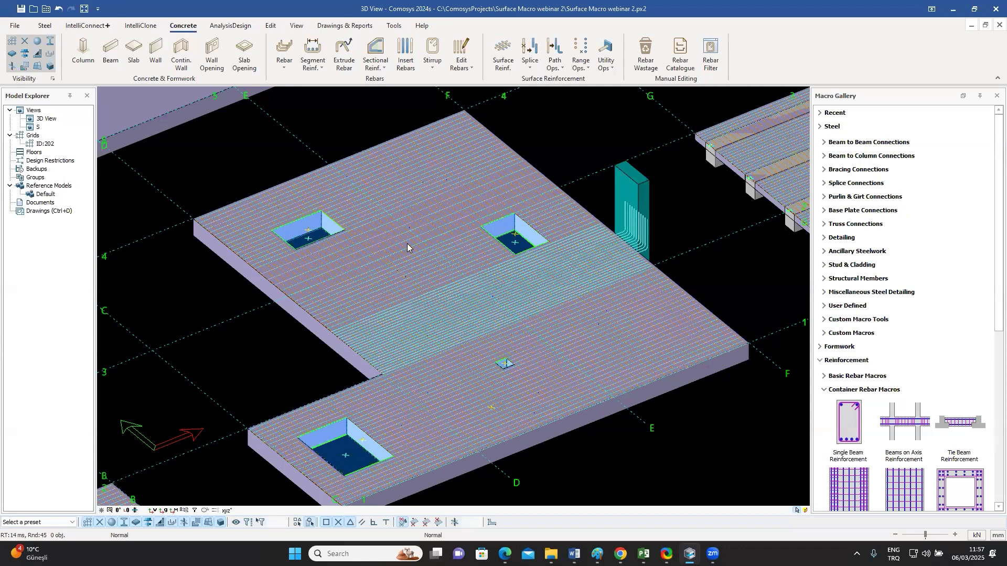
middle_drag(542, 280, 531, 251)
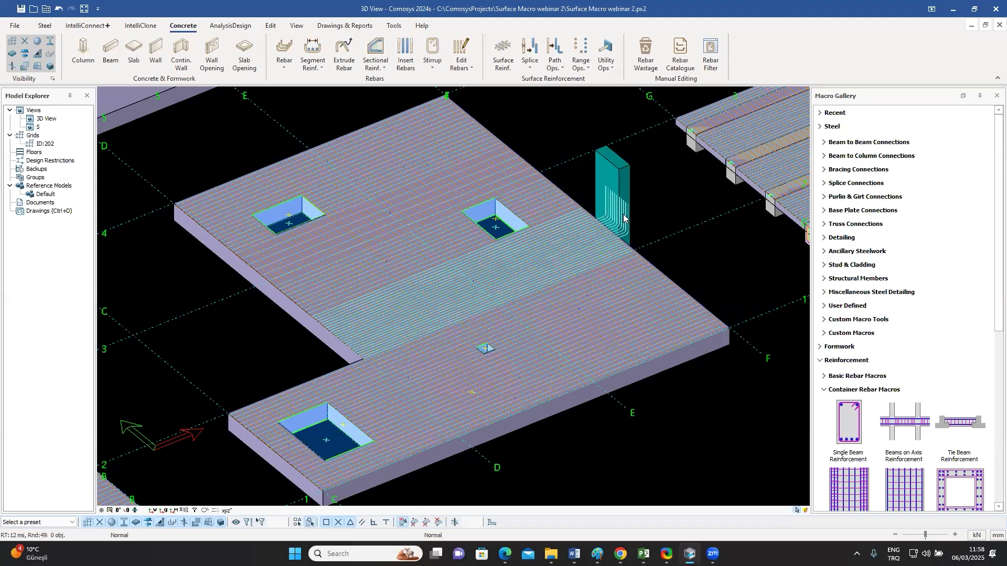
middle_drag(508, 243, 351, 264)
scroll(366, 242, up, 2)
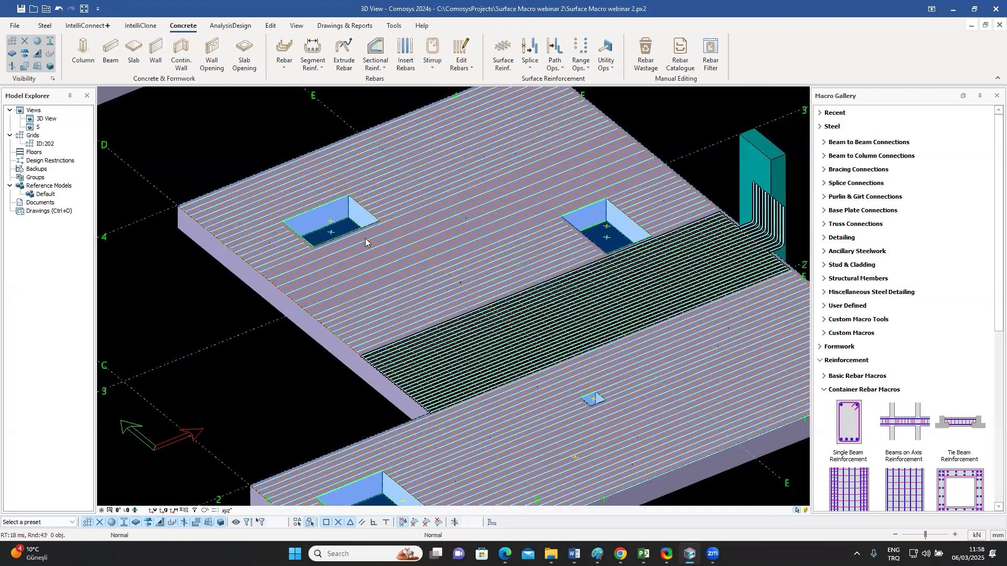
scroll(358, 236, up, 2)
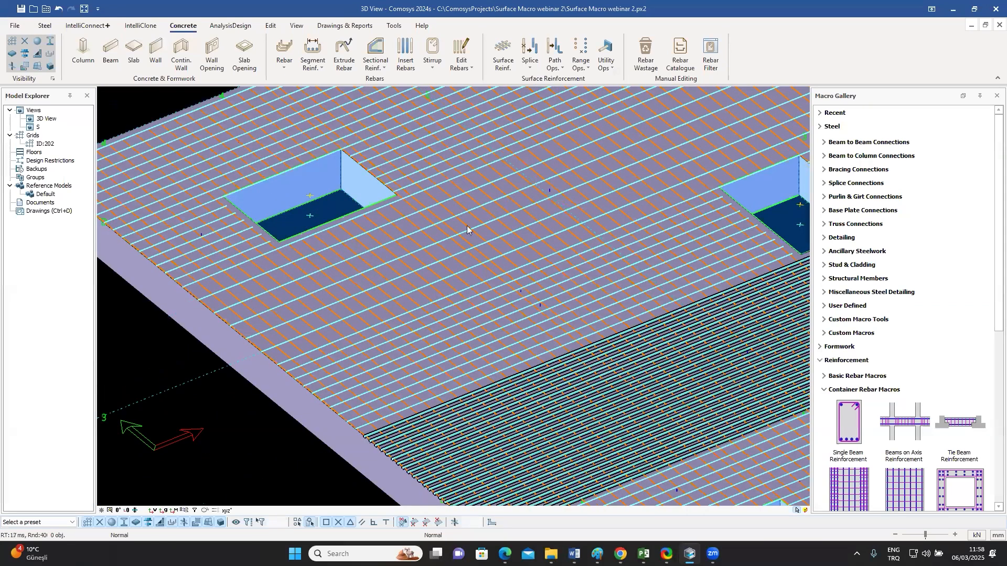
scroll(466, 226, up, 2)
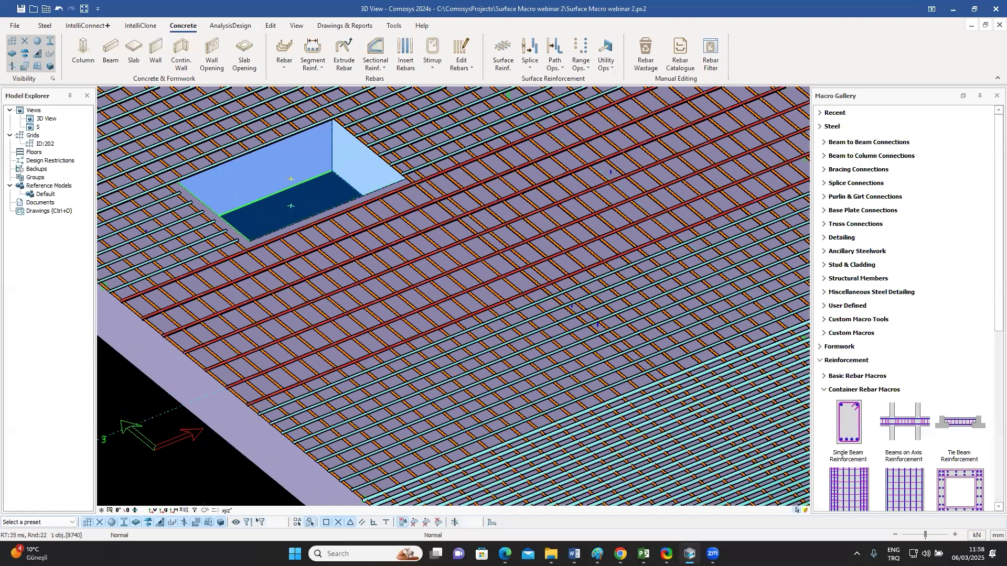
scroll(513, 199, up, 1)
scroll(513, 198, down, 1)
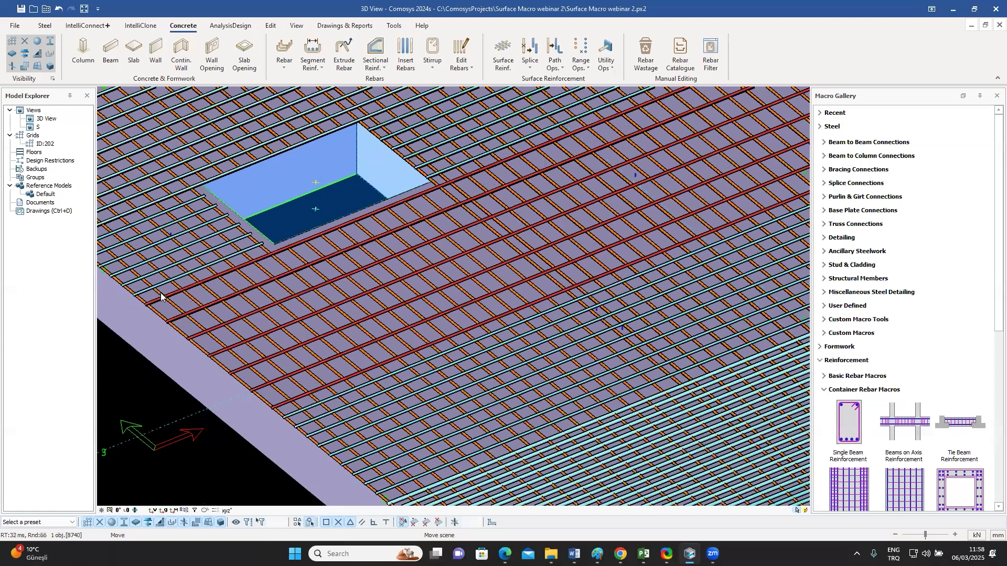
click(560, 67)
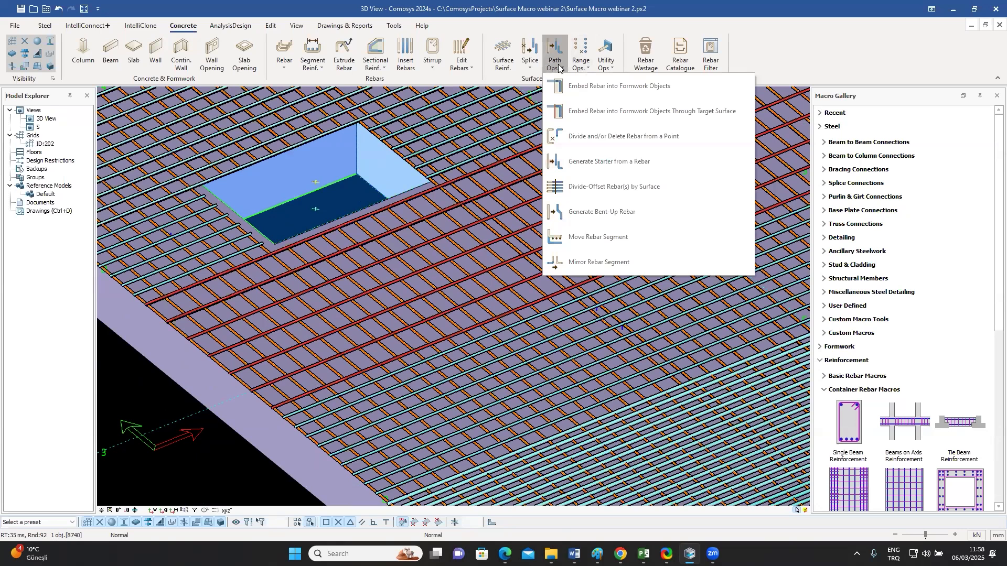
click(626, 136)
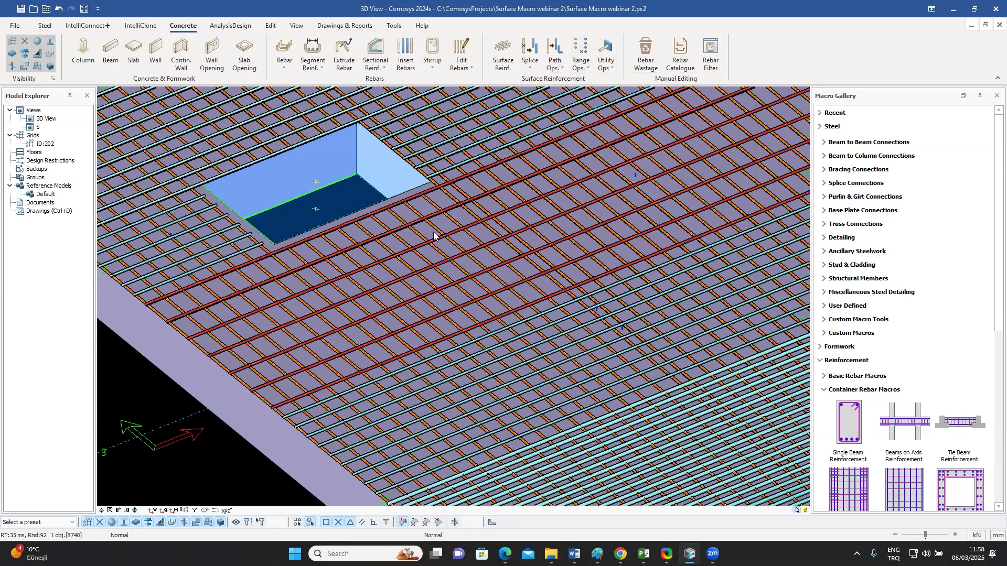
- Divide the continuous bar group beside the opening farther from the column at that opening's corner, deleting the bar portions on the column side
click(555, 63)
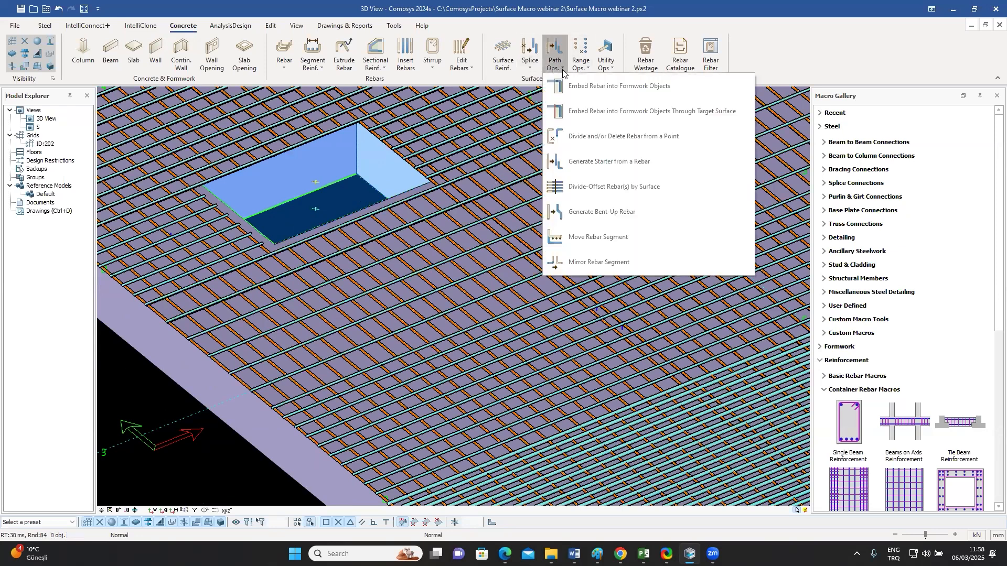
click(594, 138)
scroll(404, 233, up, 3)
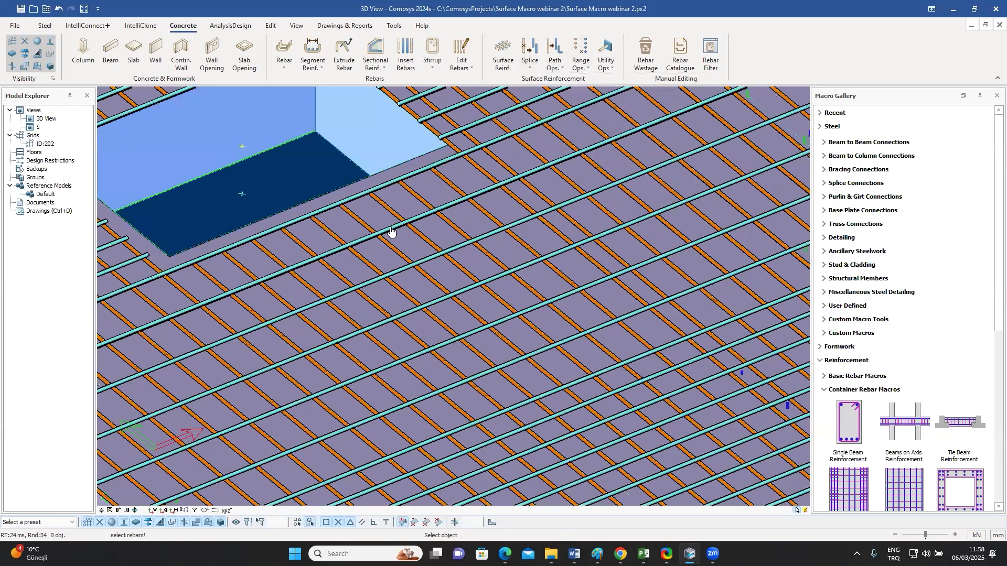
click(392, 230)
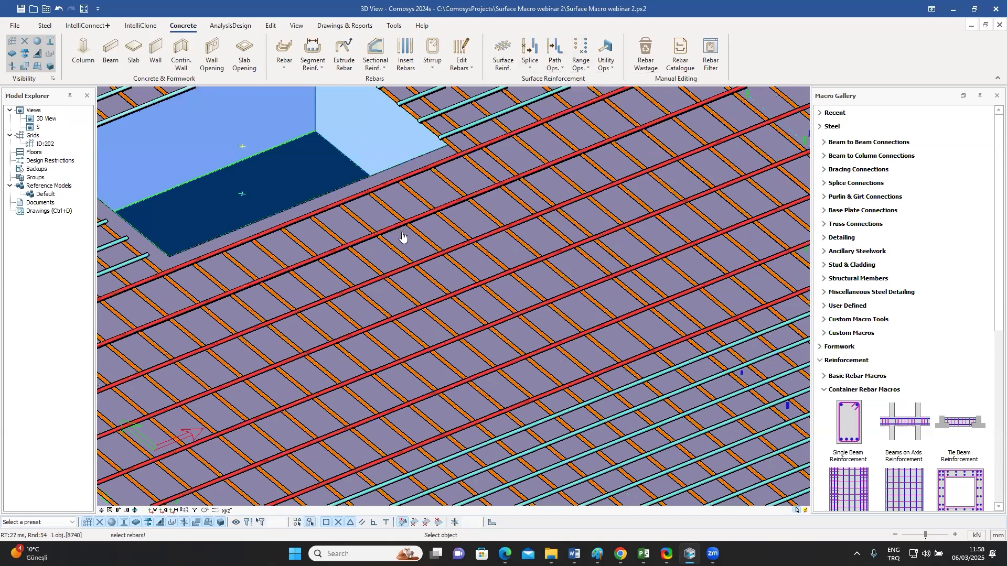
right_click(403, 233)
scroll(458, 202, down, 2)
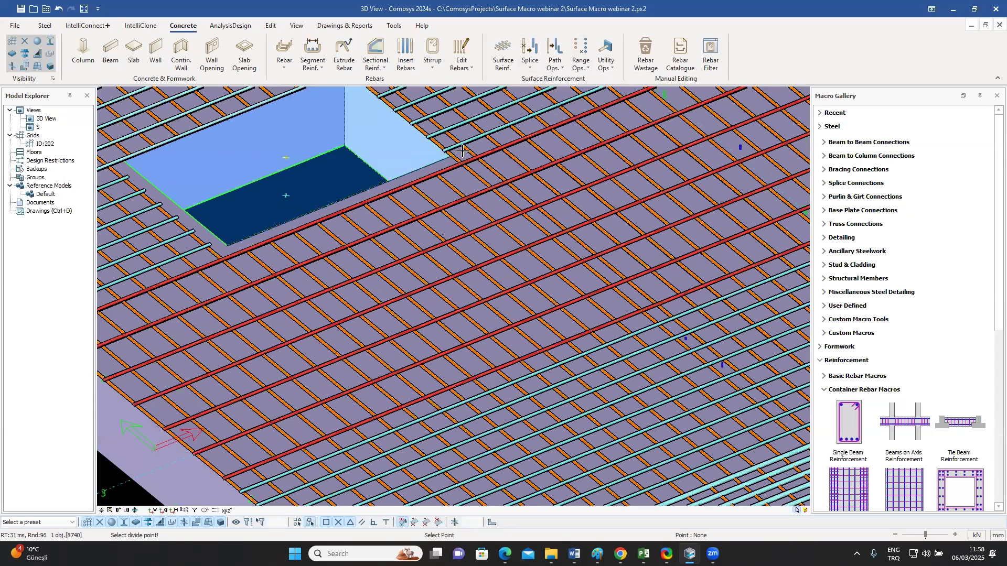
scroll(442, 141, up, 2)
scroll(442, 140, up, 1)
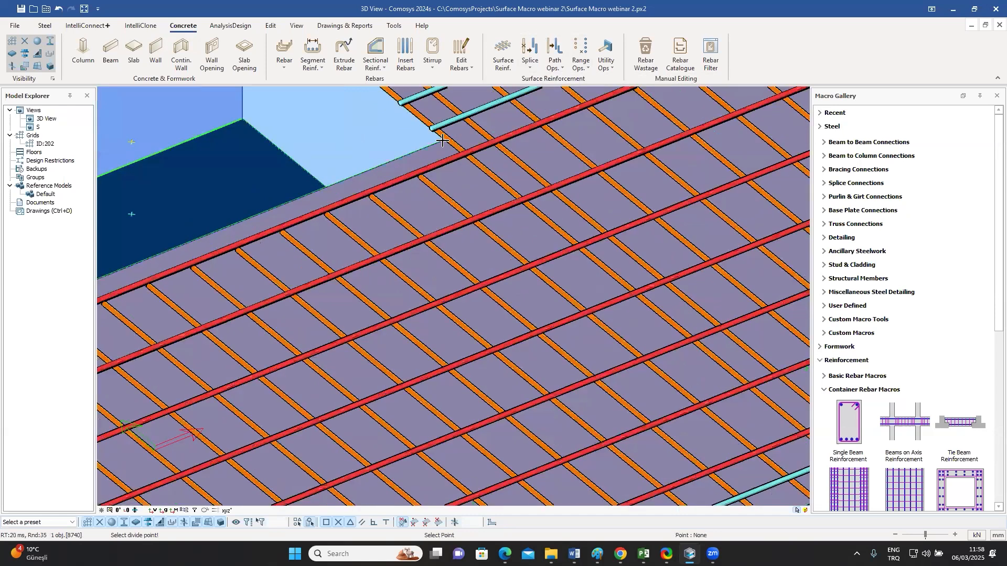
click(442, 140)
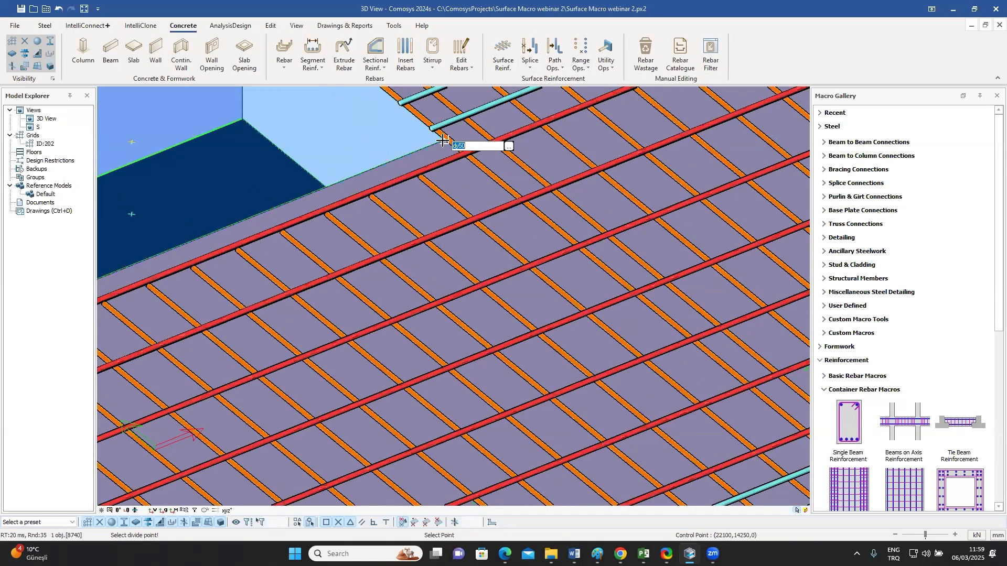
text(d)
key(Return)
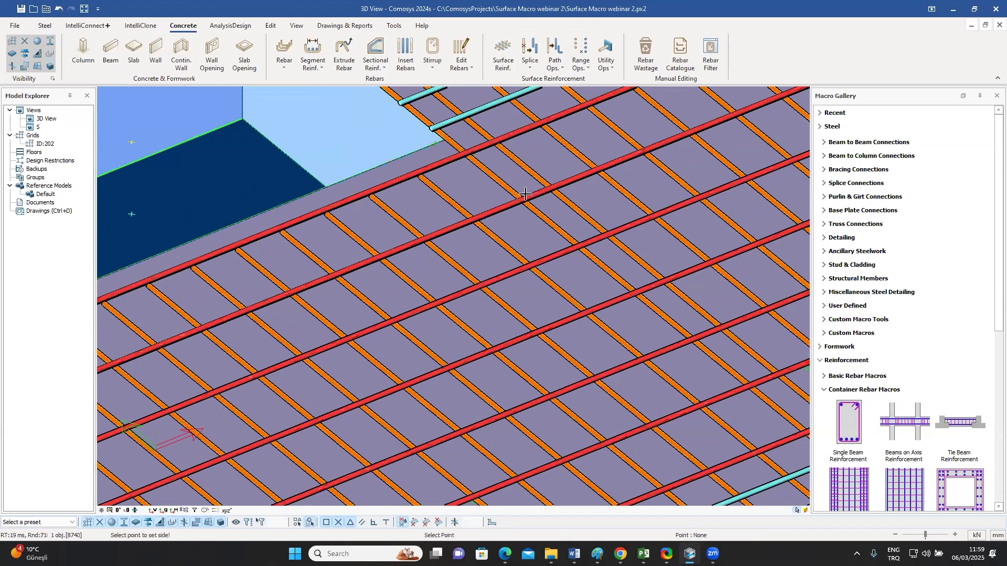
scroll(304, 315, down, 3)
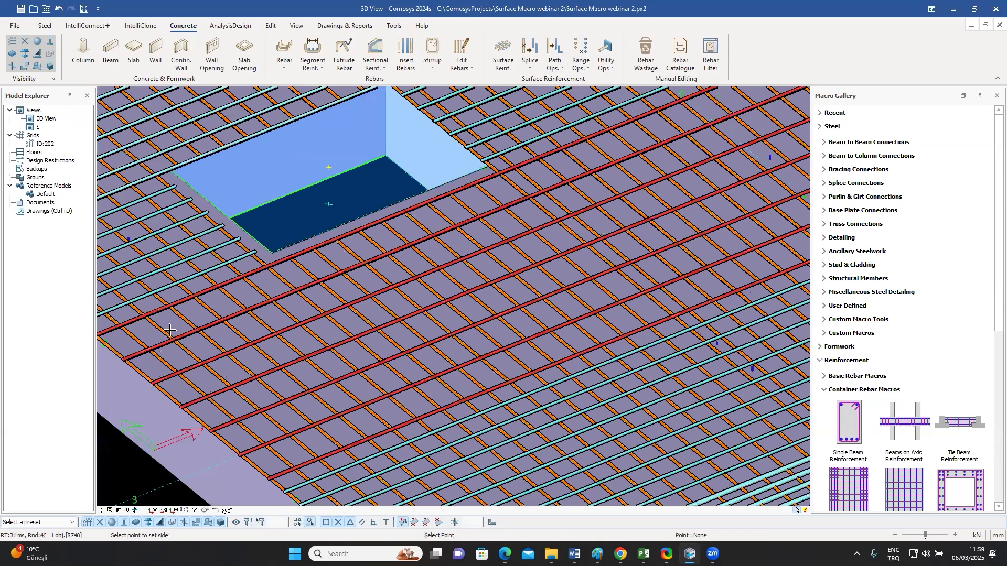
click(169, 331)
key(Escape)
middle_drag(448, 299, 446, 301)
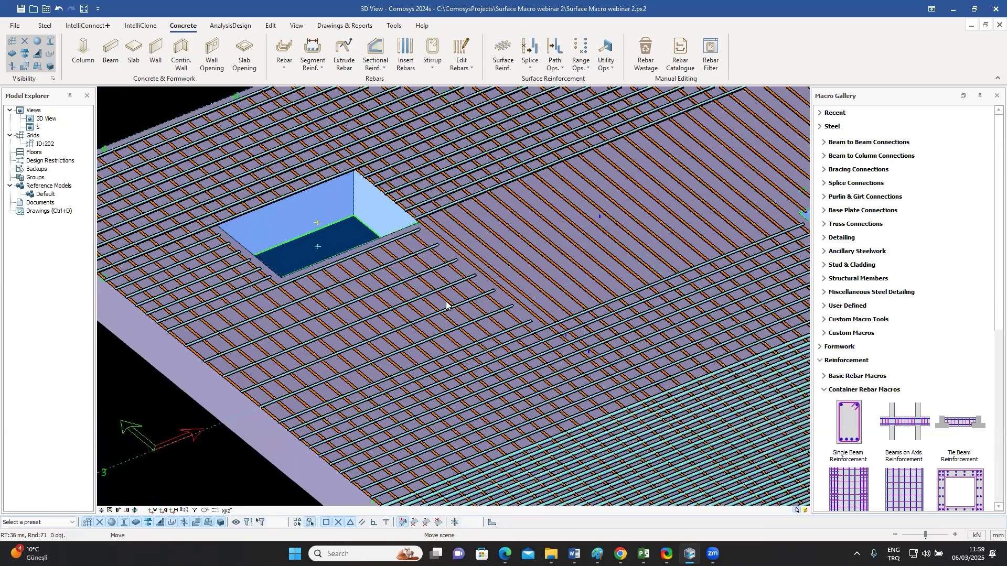
- Set the main bar spacing of the shortened bar group beside the opening to 250 mm
scroll(369, 305, down, 4)
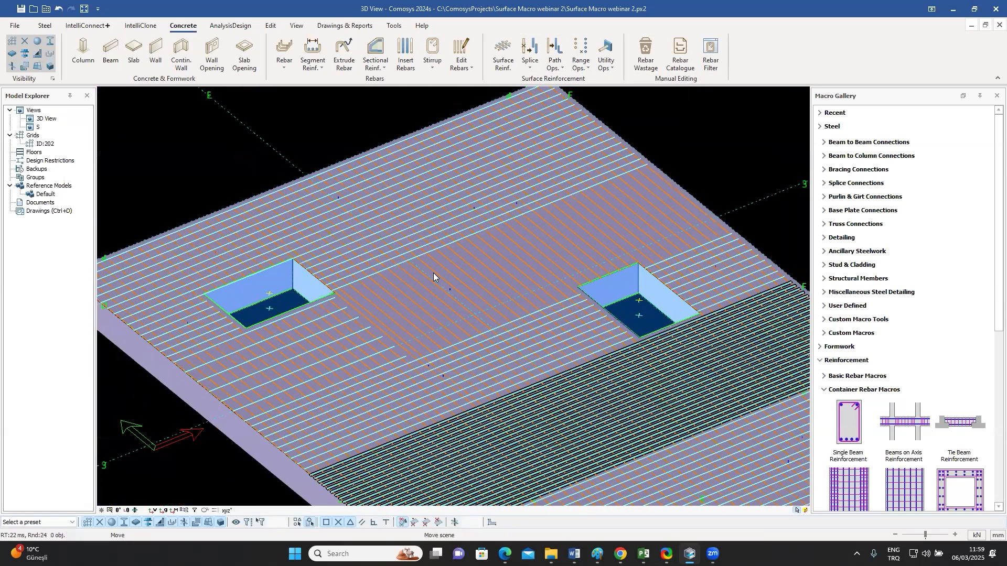
scroll(433, 273, up, 5)
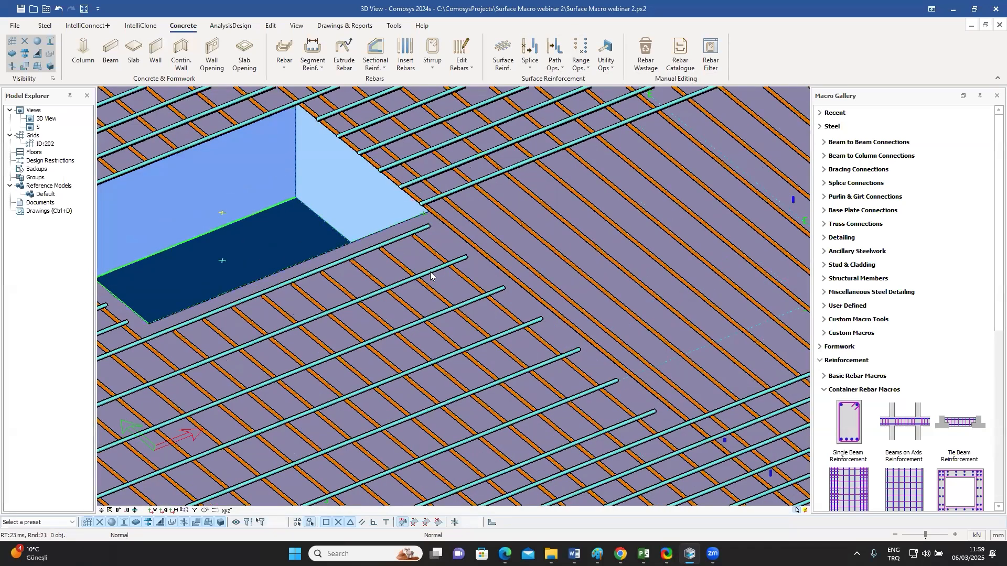
scroll(430, 272, down, 2)
click(430, 272)
double_click(430, 274)
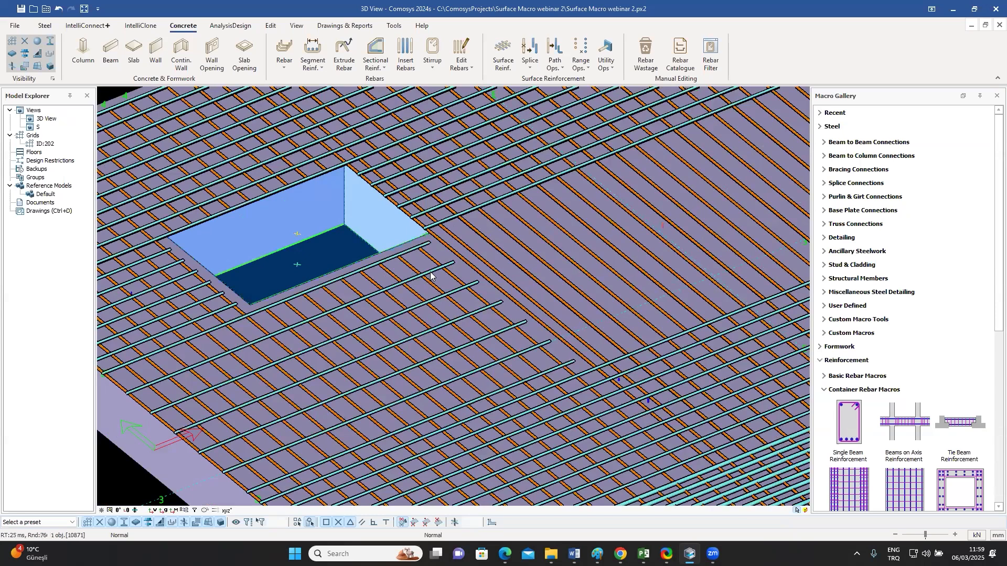
drag(485, 208, 679, 188)
text(250)
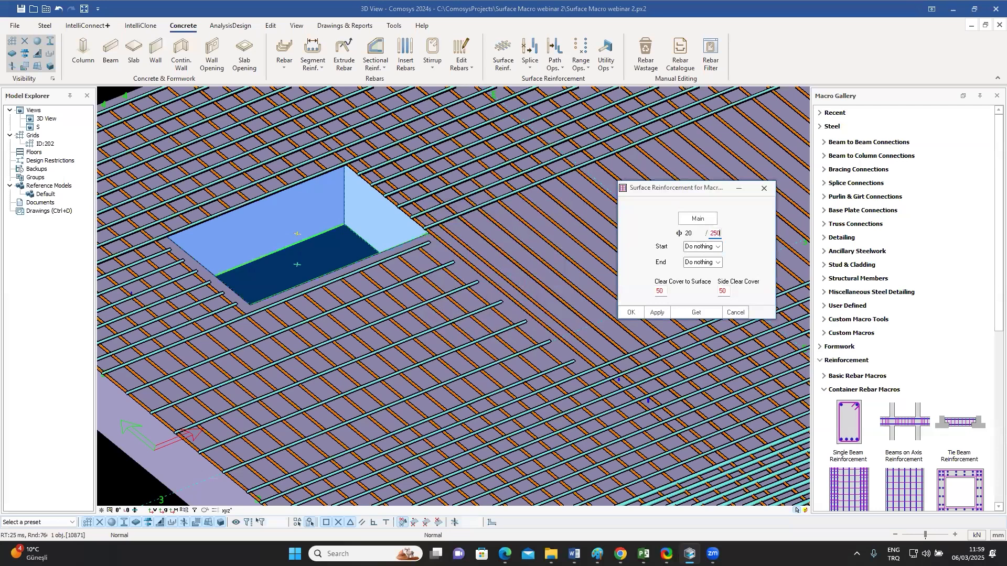
key(Return)
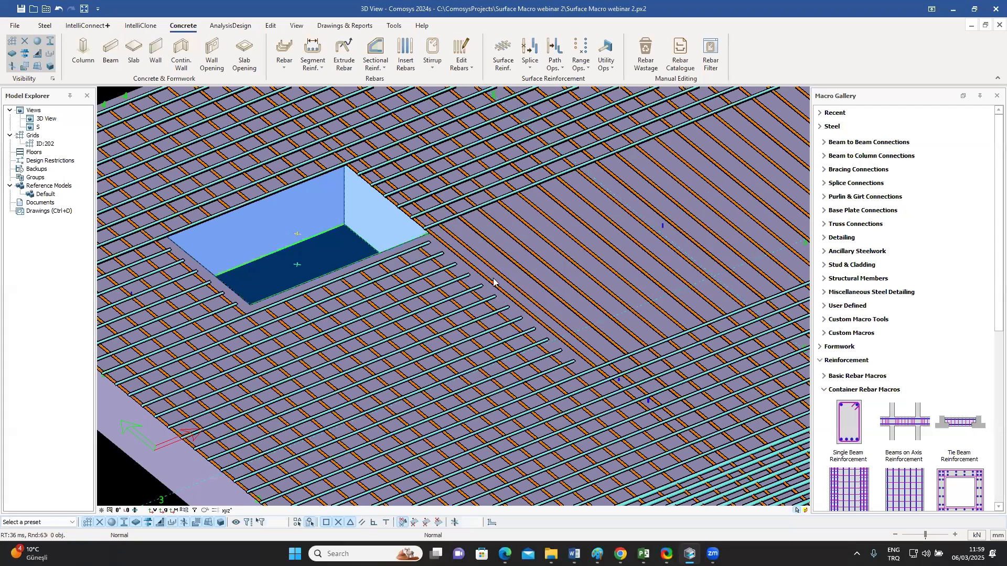
- Examine the respaced bars around the opening and the slab's reinforcement from another side
scroll(479, 282, down, 5)
middle_drag(296, 376, 291, 311)
middle_drag(279, 274, 300, 269)
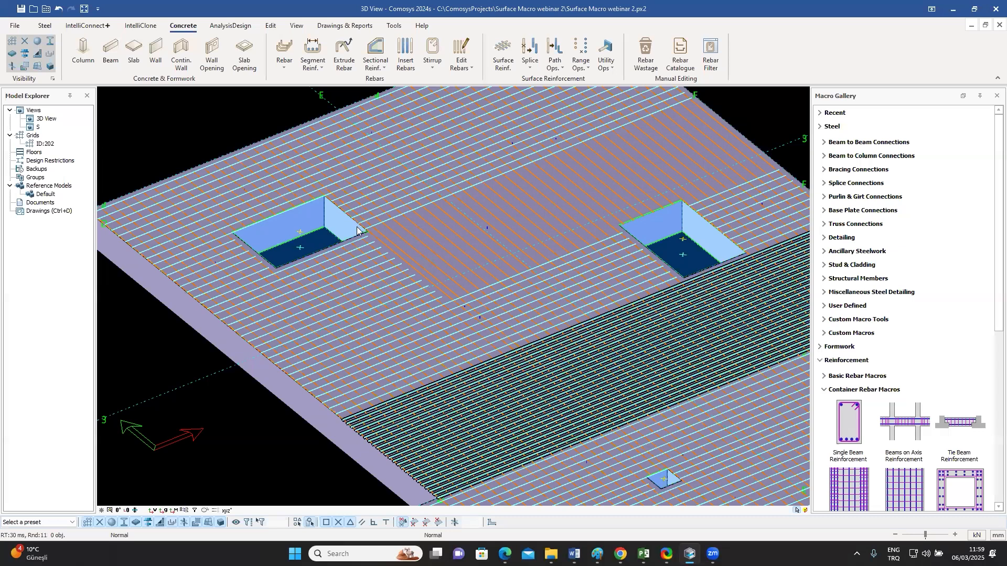
scroll(362, 226, up, 3)
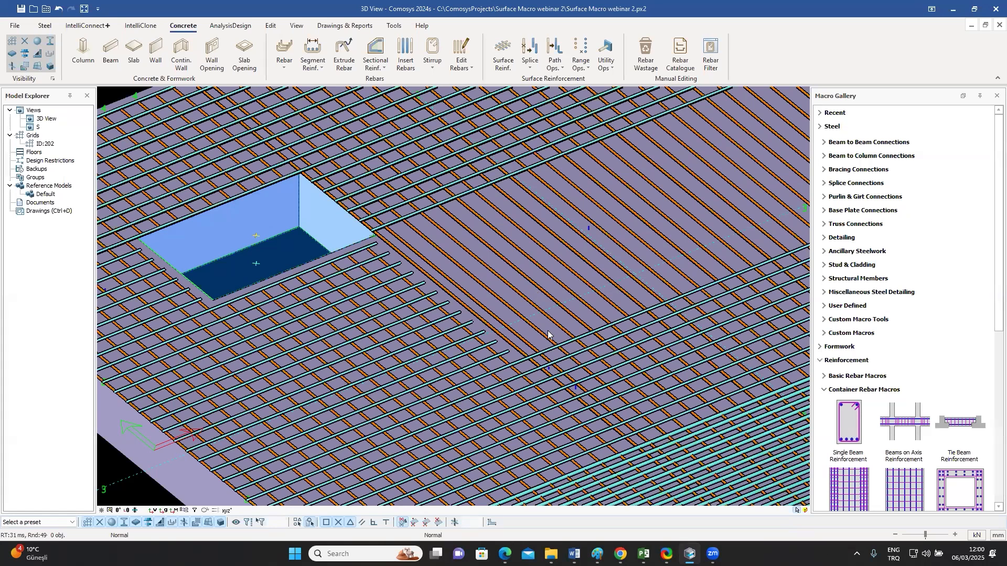
scroll(513, 326, down, 5)
middle_drag(487, 324, 260, 207)
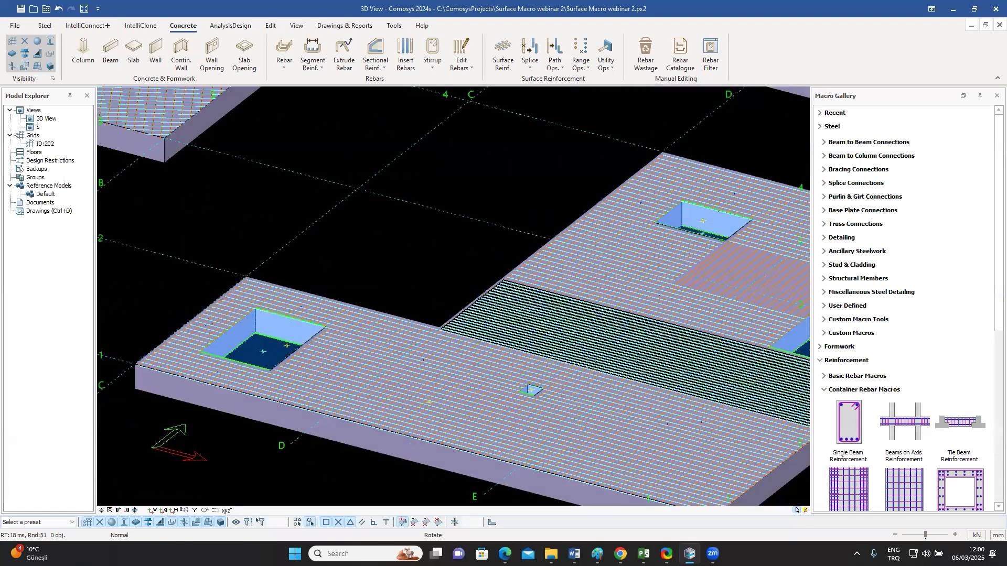
middle_drag(353, 252, 283, 240)
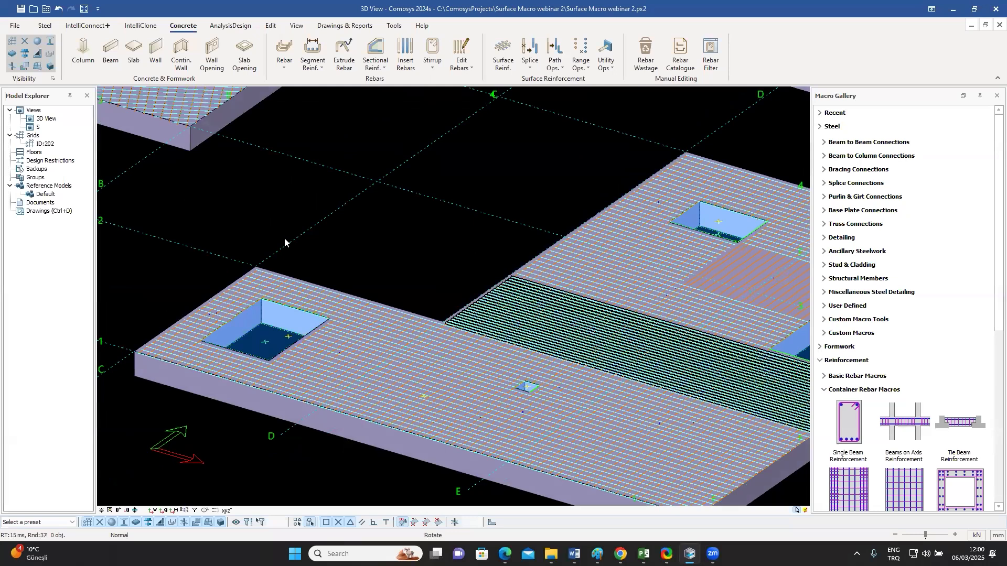
- Switch the slab's draw type to wireframe so its edges are outlined around the reinforcement bars
click(336, 352)
scroll(335, 352, up, 5)
right_click(286, 357)
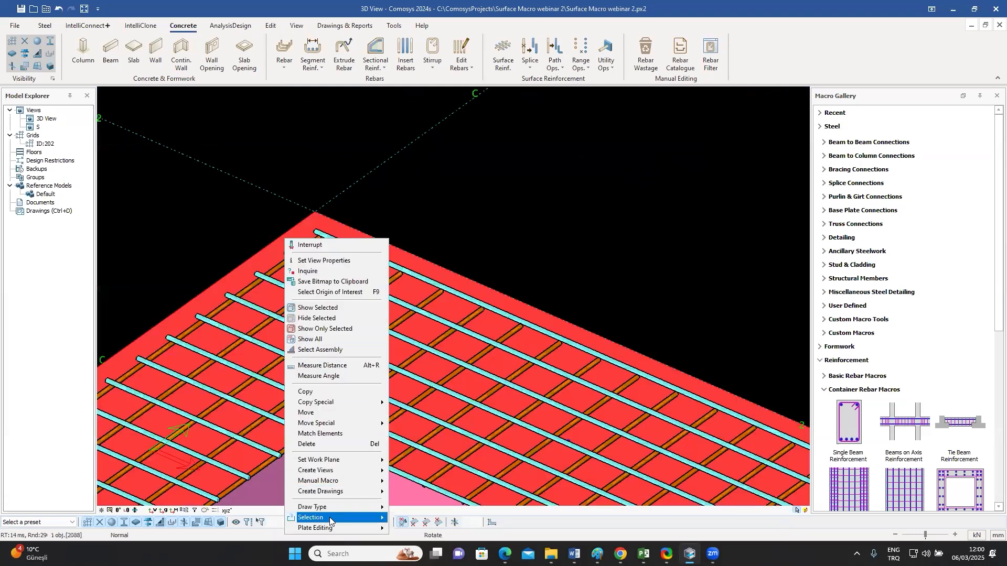
mouse_move(377, 508)
click(420, 504)
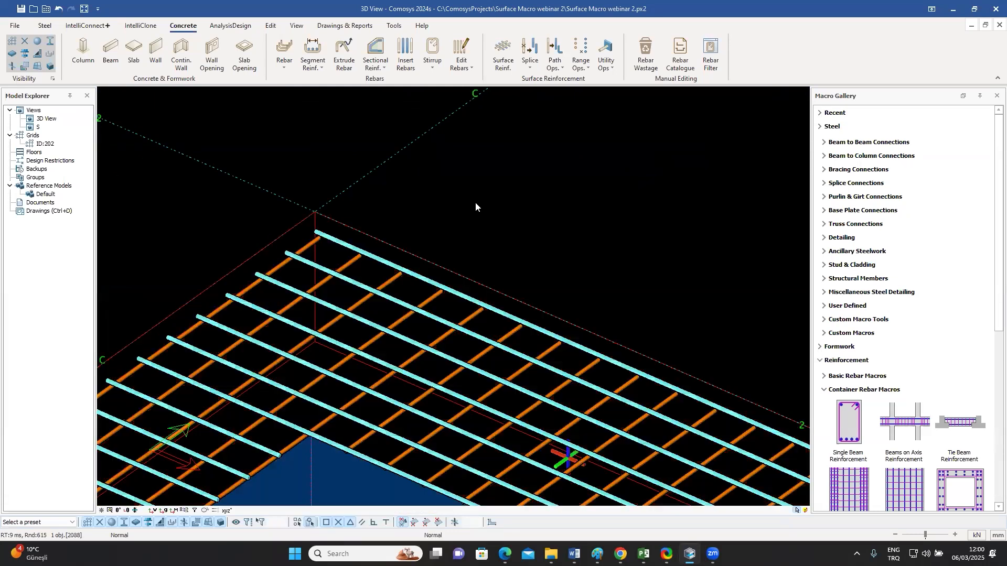
- Examine the extent of the continuous bar group running past the opening along the slab edge on grid 2
click(579, 188)
click(353, 235)
scroll(352, 232, down, 4)
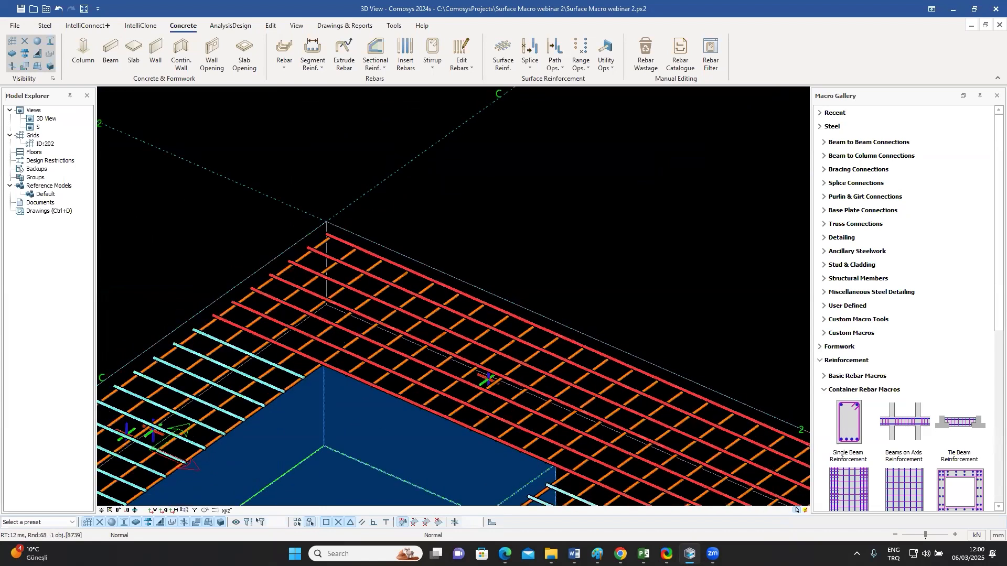
scroll(384, 256, down, 2)
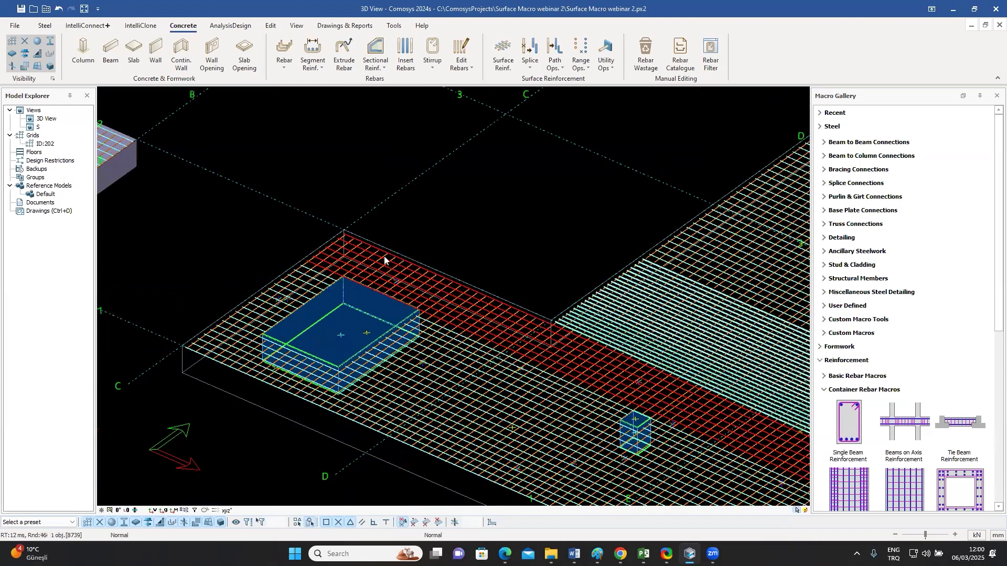
scroll(388, 257, down, 2)
middle_drag(294, 240, 311, 243)
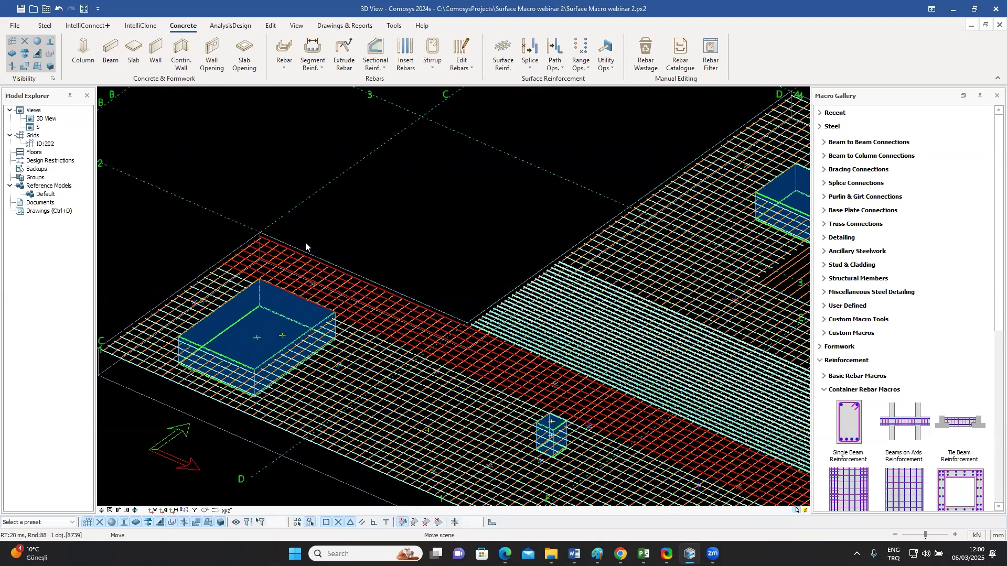
scroll(353, 206, up, 4)
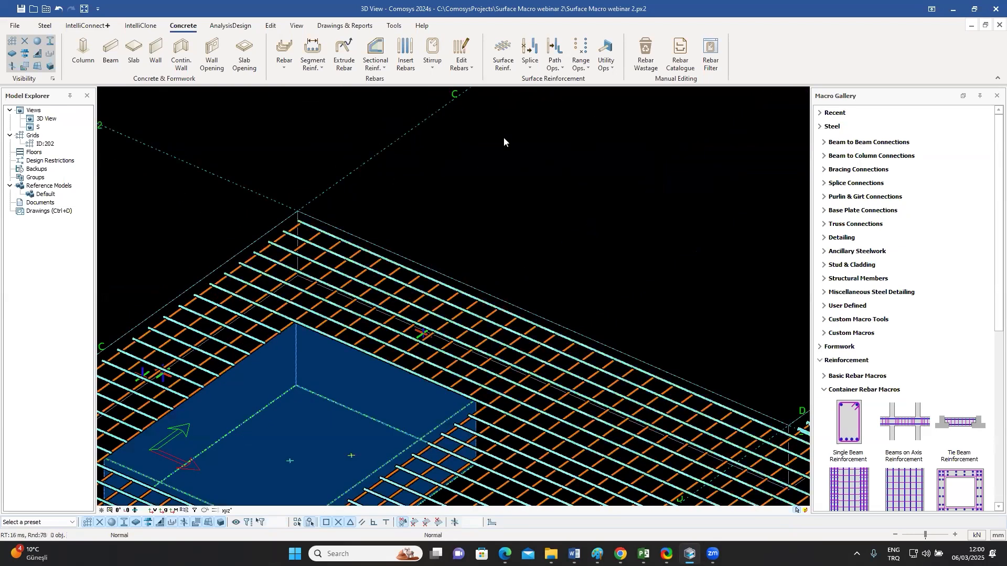
- Put end plates at the grid C ends of the continuous bar group running past the opening
click(610, 68)
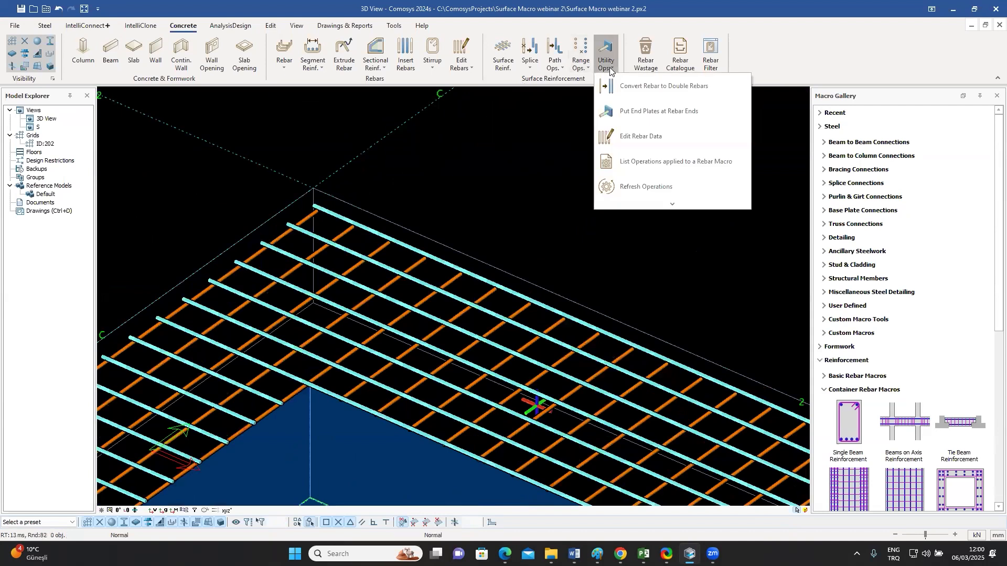
click(627, 111)
scroll(337, 225, up, 3)
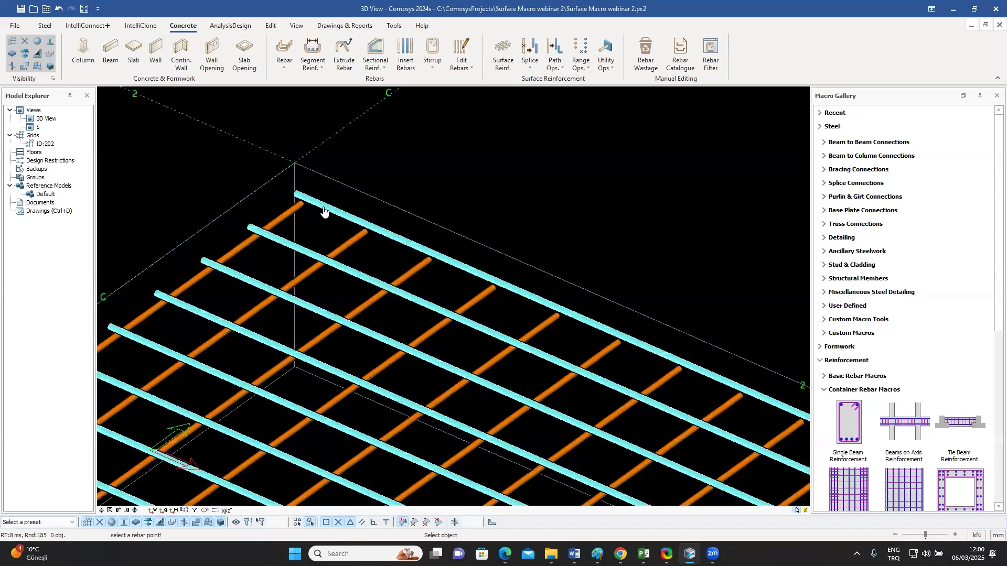
click(248, 229)
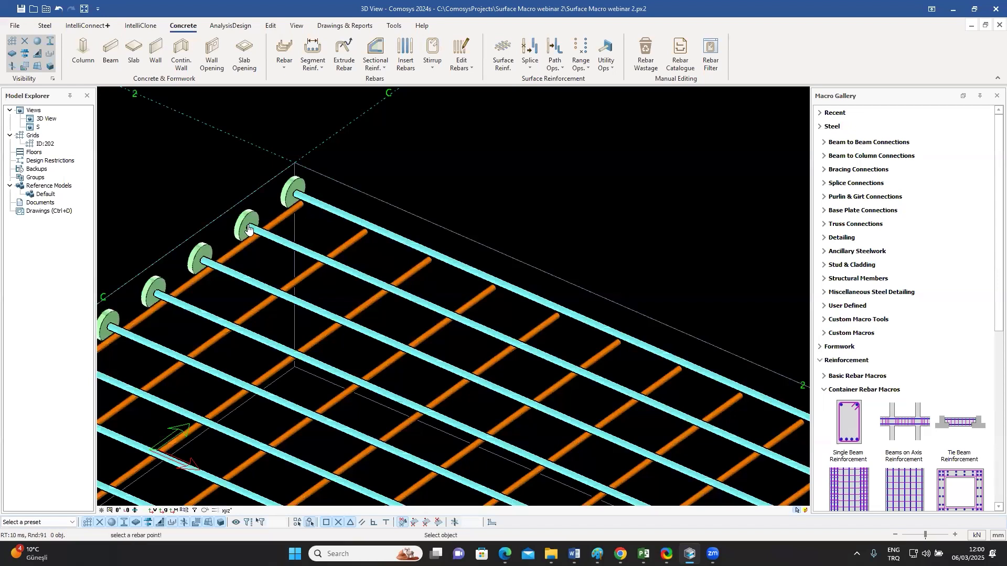
scroll(249, 221, down, 3)
key(Escape)
middle_drag(249, 222, 402, 197)
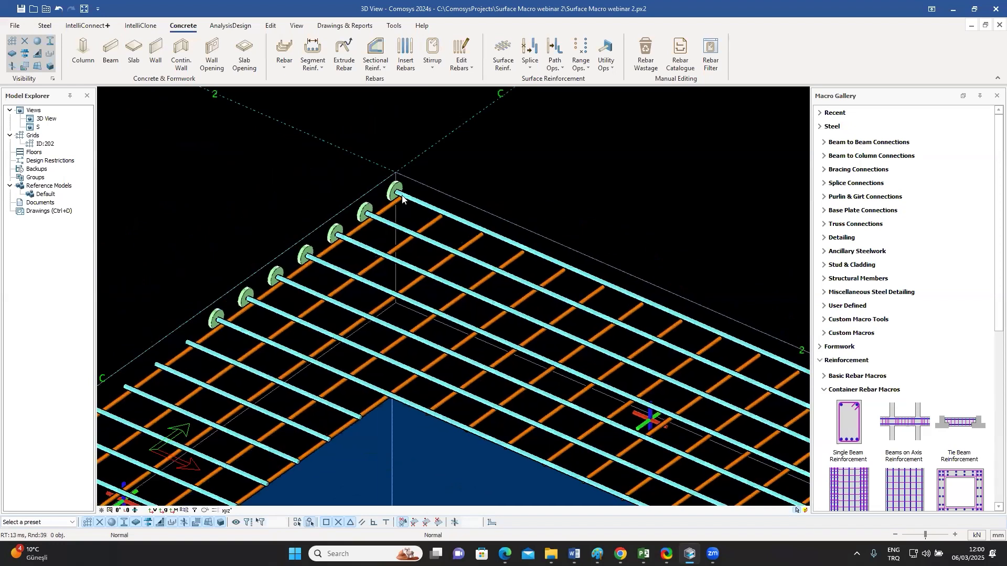
- From the list of operations applied to the plated bar group, edit its end plate operation to use the Rectangle anchor type
scroll(401, 195, up, 2)
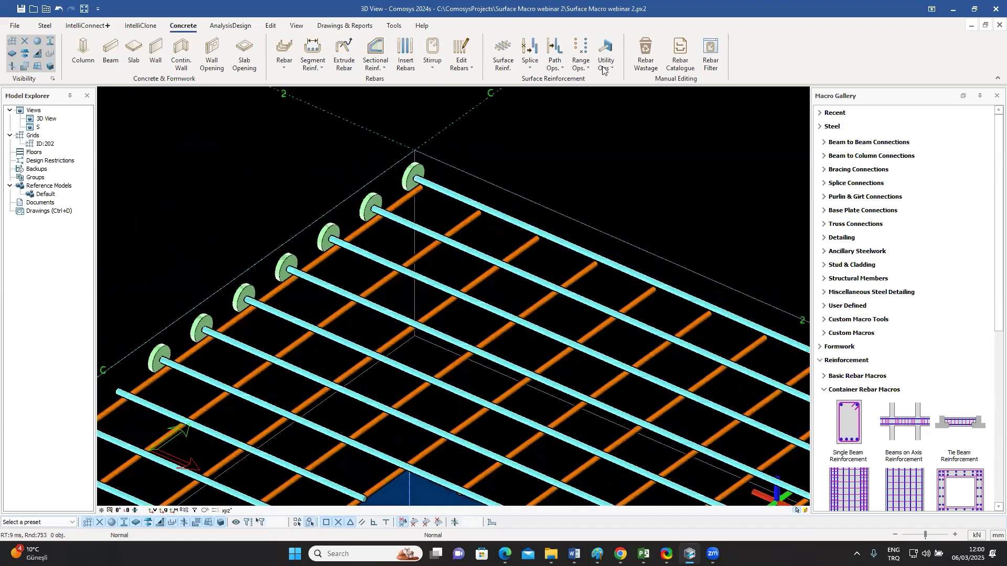
click(612, 74)
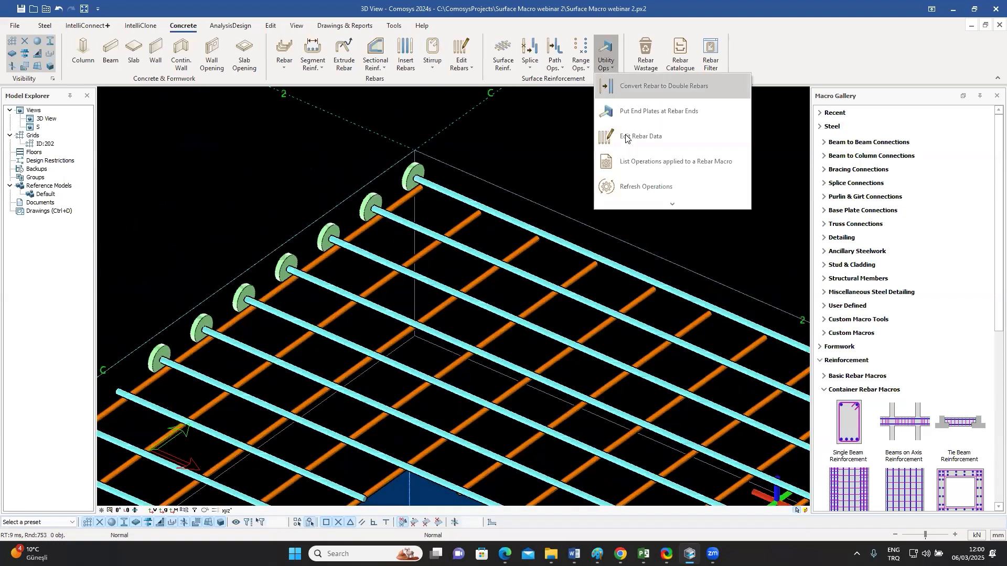
click(617, 163)
click(450, 195)
drag(475, 182, 700, 146)
double_click(658, 159)
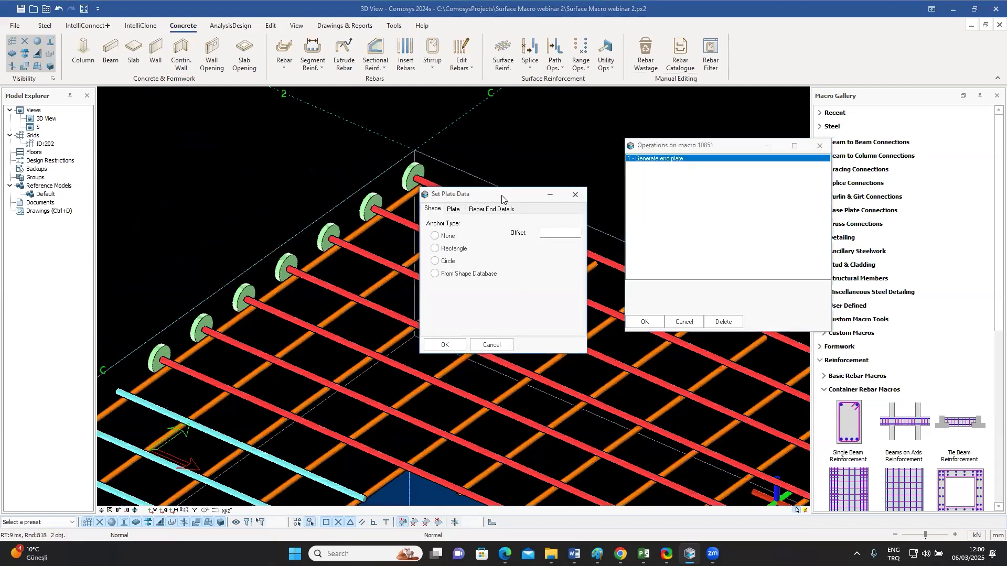
drag(502, 200, 740, 233)
click(688, 282)
click(688, 378)
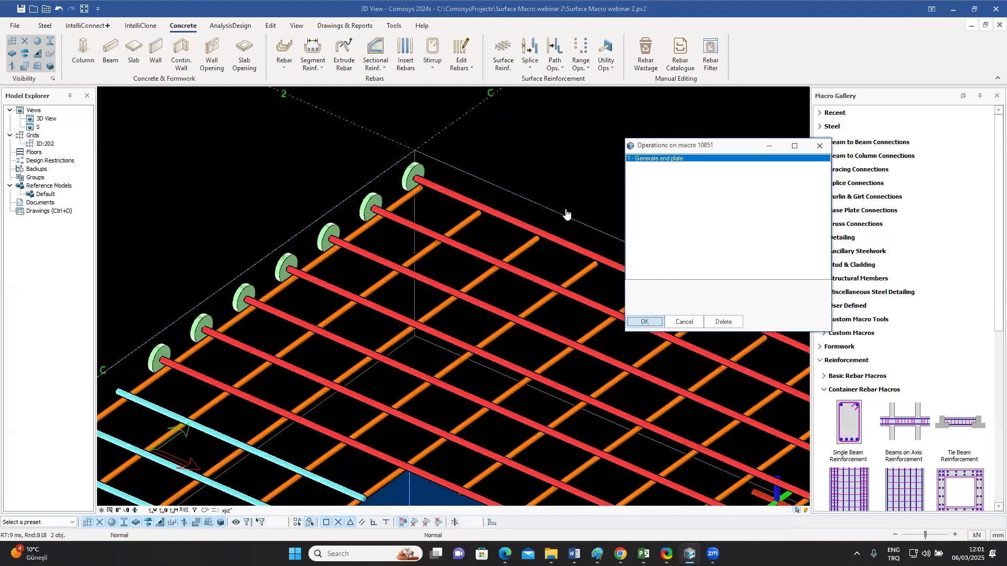
- Set the main bar spacing of the bar group with end plates to 500 mm
scroll(557, 181, down, 3)
scroll(559, 175, up, 2)
middle_drag(561, 174, 571, 180)
scroll(369, 287, up, 2)
middle_drag(369, 287, 334, 291)
click(335, 290)
double_click(335, 290)
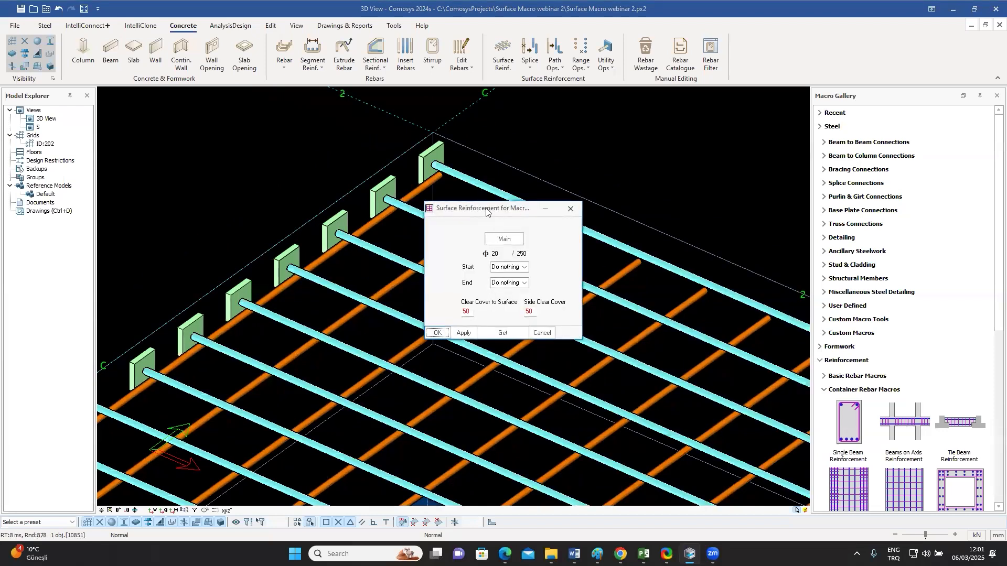
drag(486, 209, 610, 189)
double_click(651, 235)
text(500)
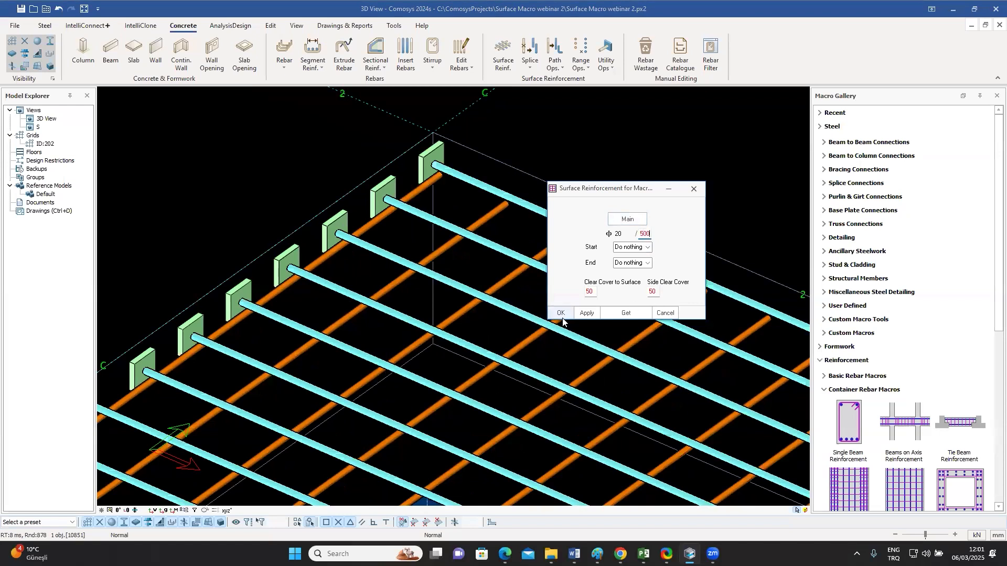
click(560, 313)
scroll(369, 214, down, 2)
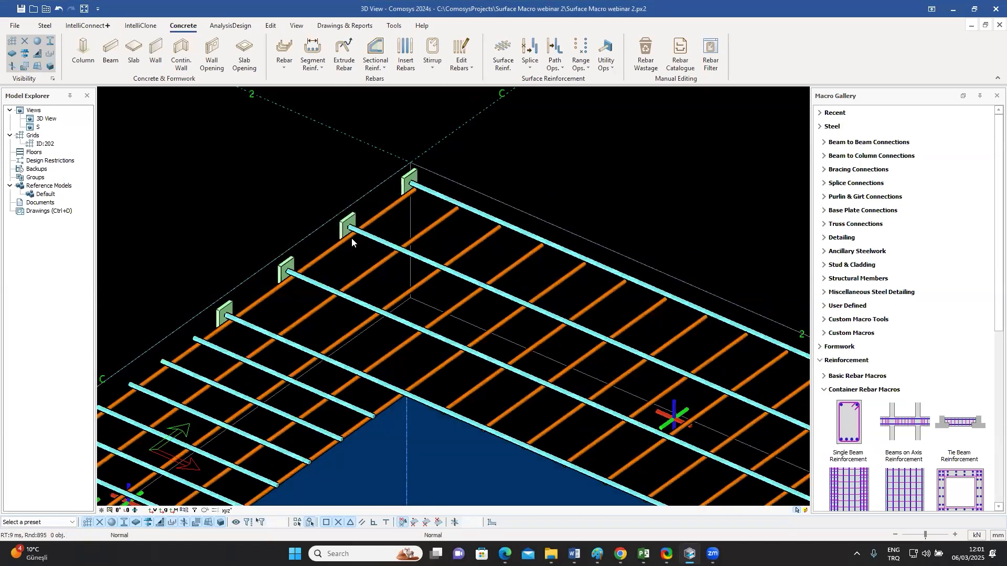
- Convert the short bars between the slab edge on grid C and the opening to double rebars
scroll(371, 262, down, 5)
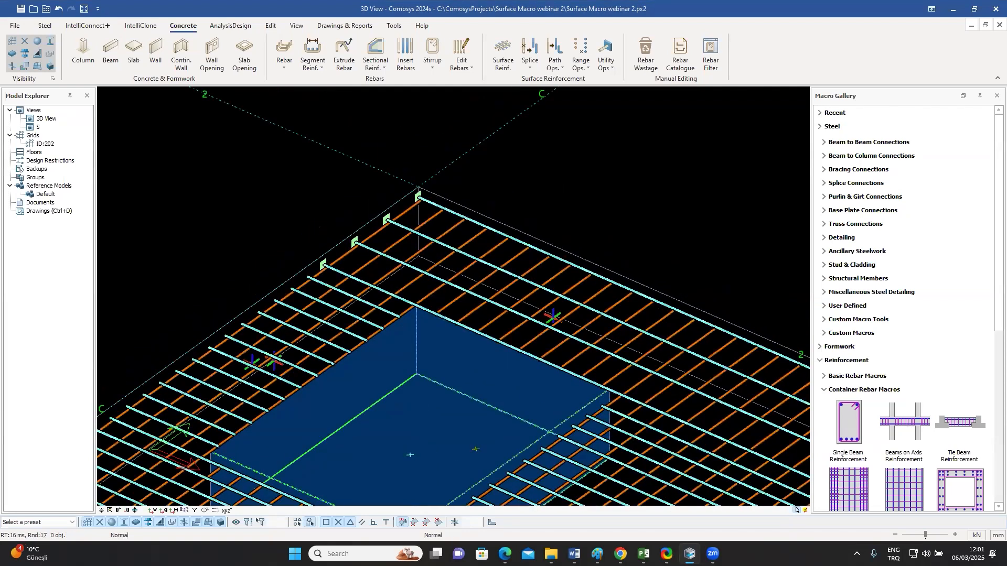
scroll(380, 254, up, 5)
middle_drag(418, 257, 478, 246)
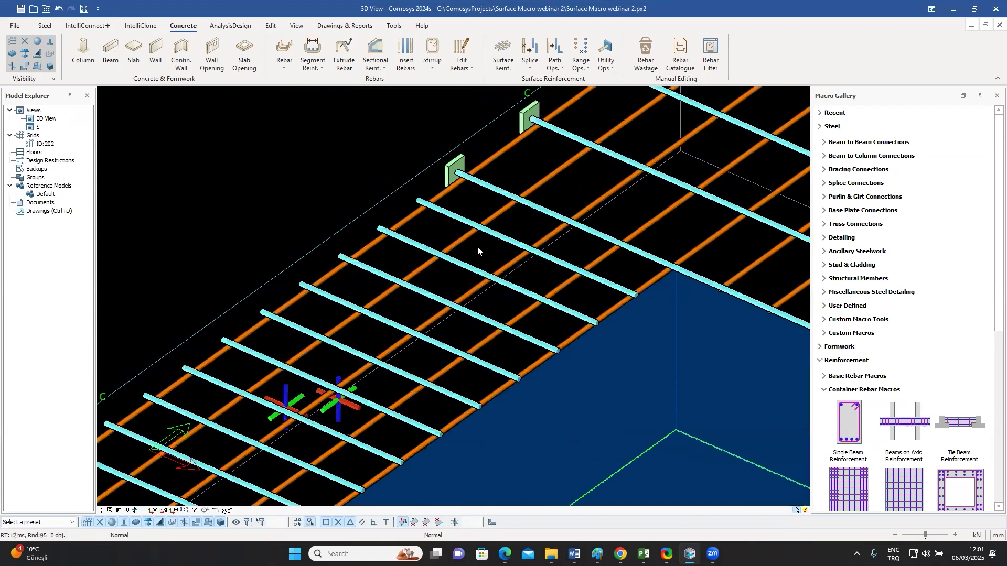
click(454, 216)
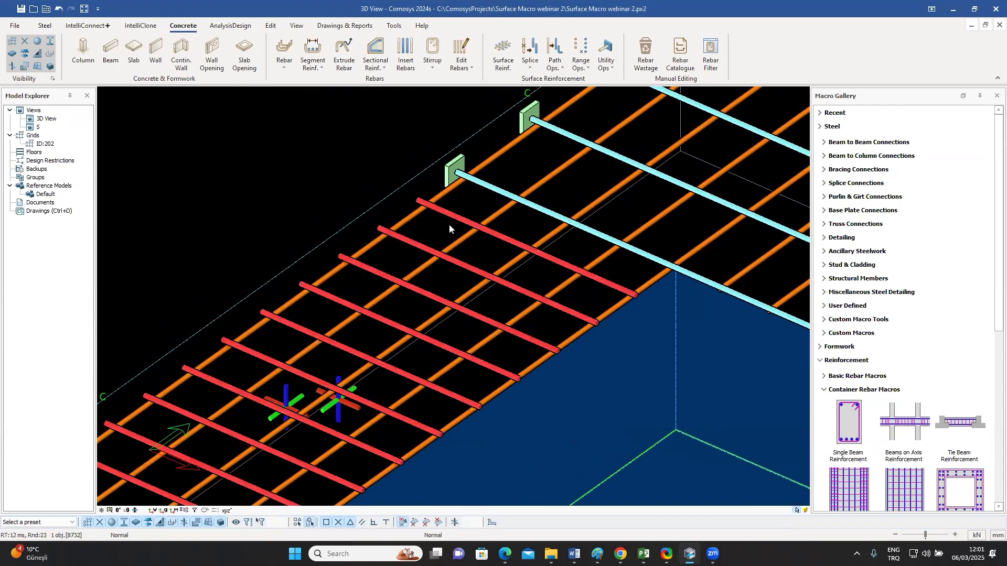
middle_drag(452, 235, 474, 196)
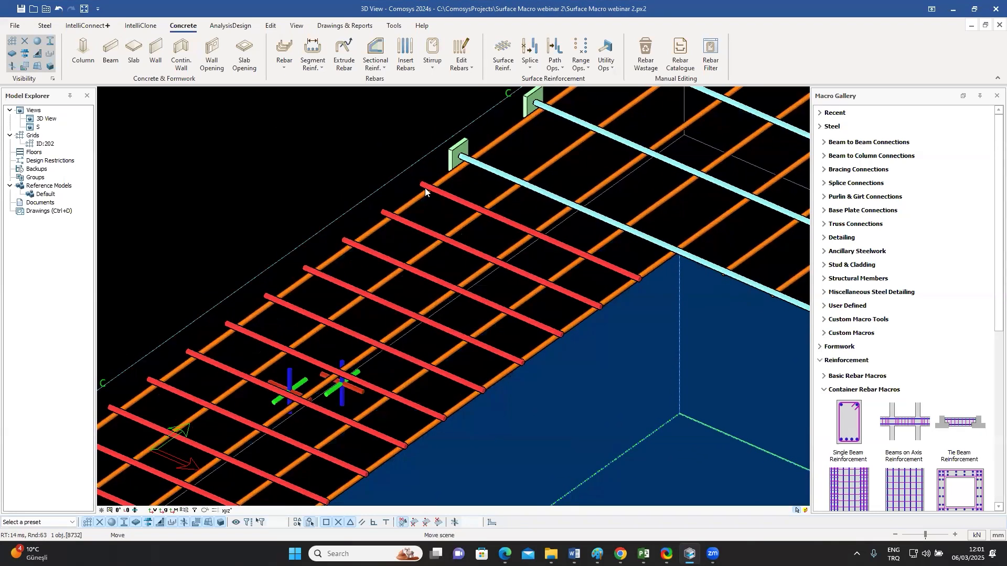
click(343, 153)
click(611, 68)
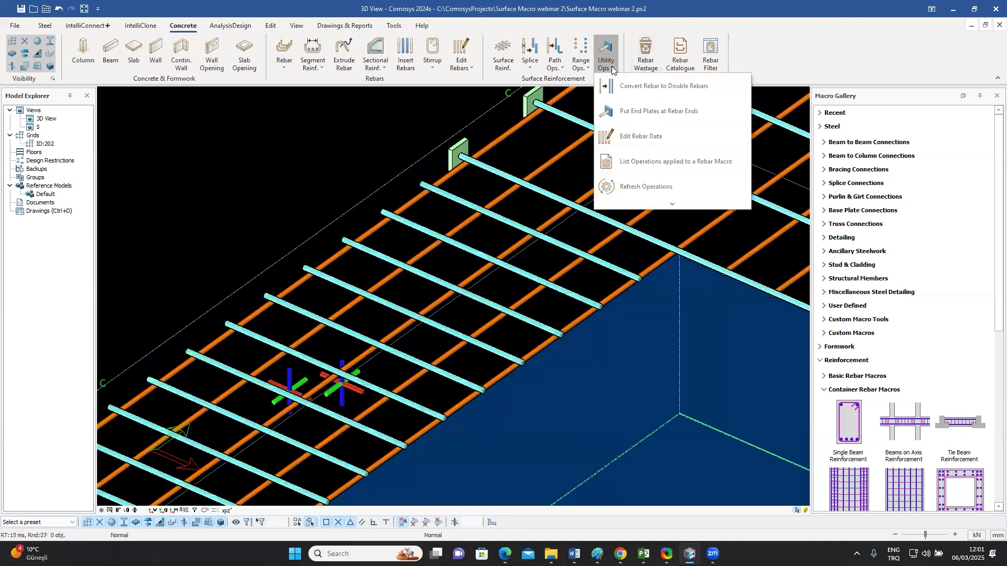
click(668, 86)
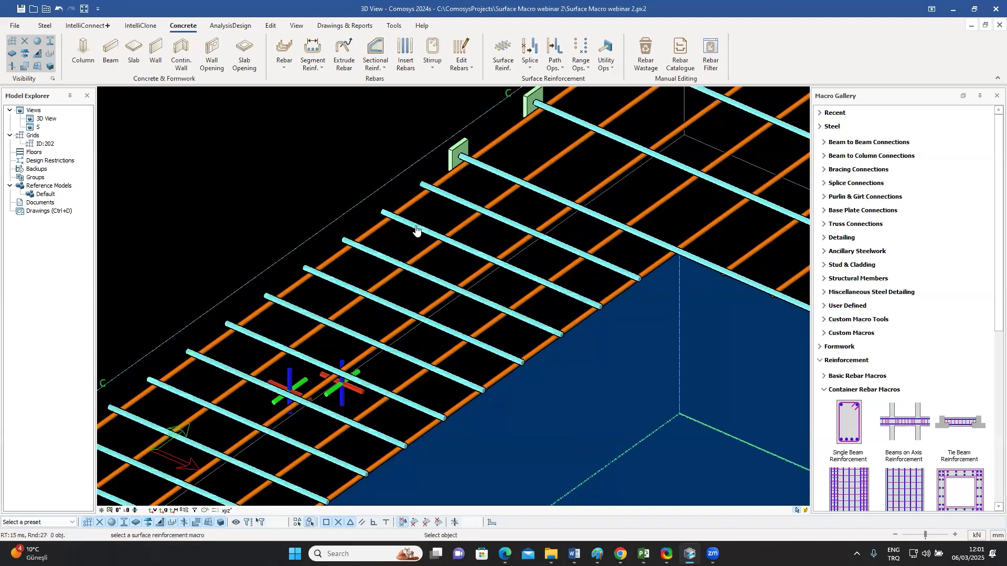
click(412, 230)
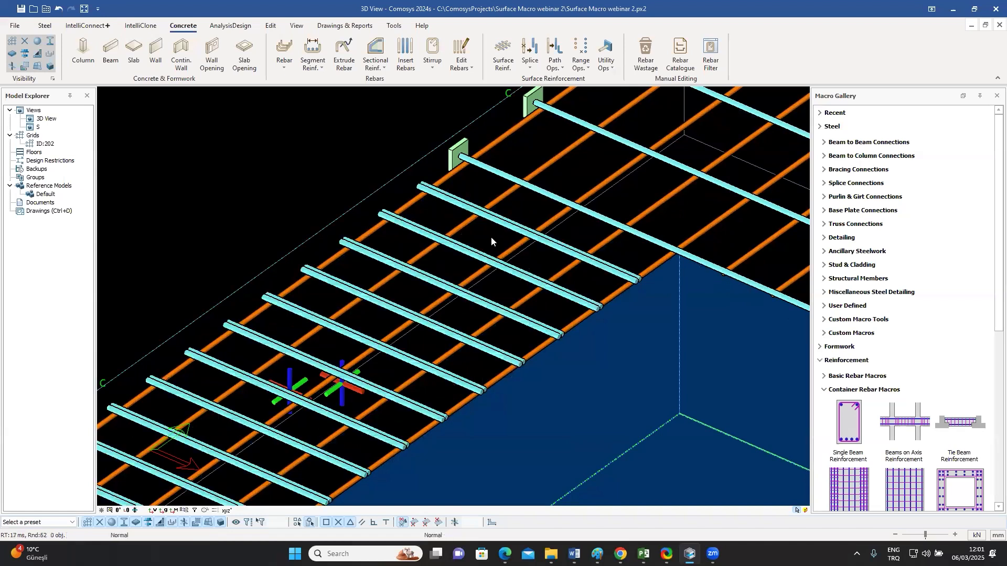
- Set the main bar spacing of the doubled short bars beside the opening to 500 mm
scroll(490, 239, up, 2)
scroll(488, 241, down, 5)
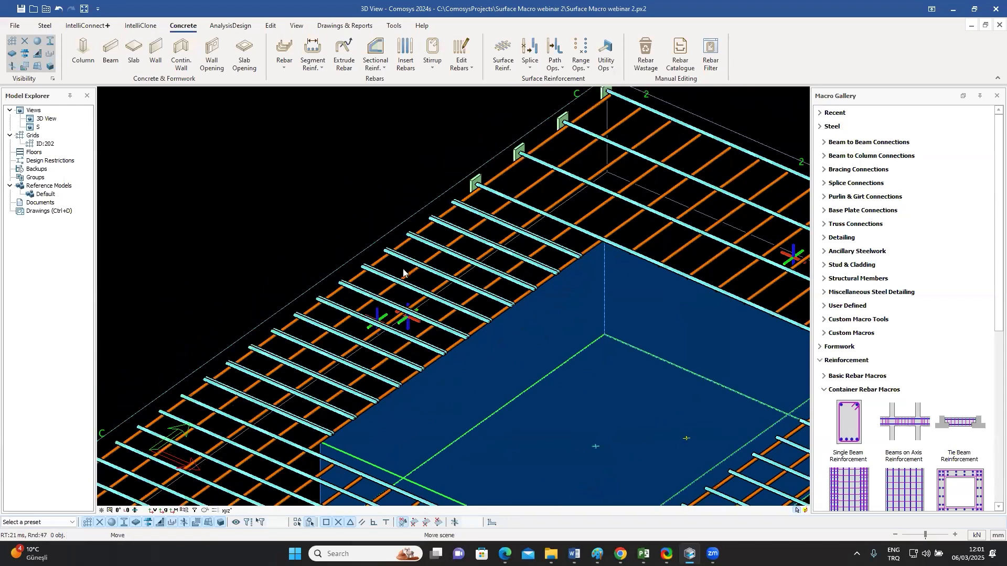
scroll(420, 262, up, 2)
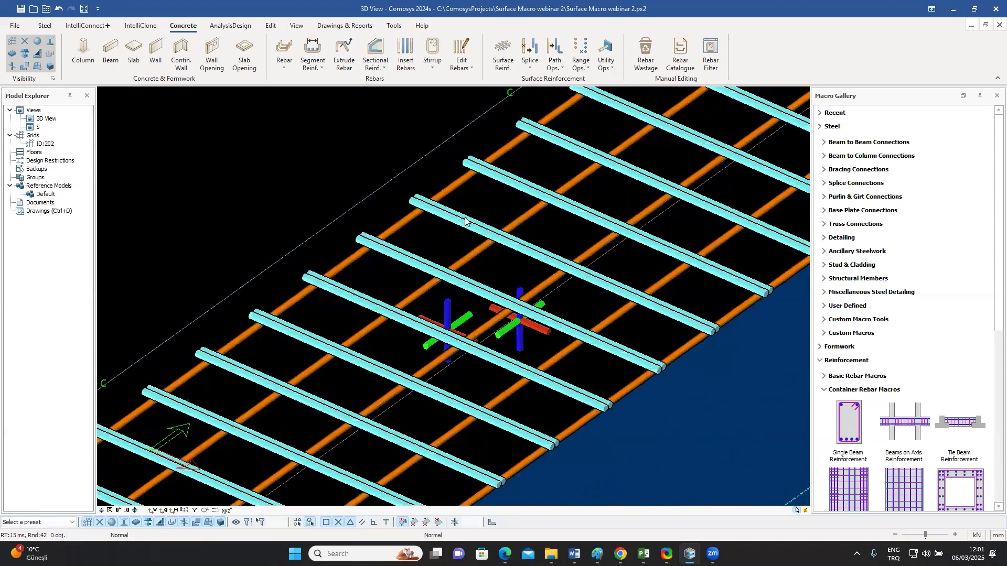
double_click(464, 217)
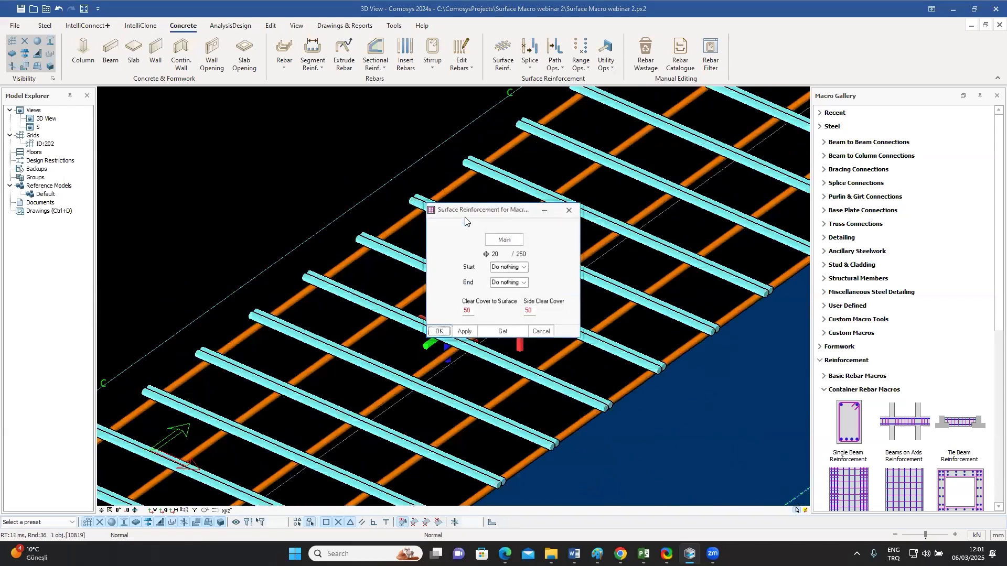
drag(484, 209, 680, 187)
double_click(717, 232)
text(500)
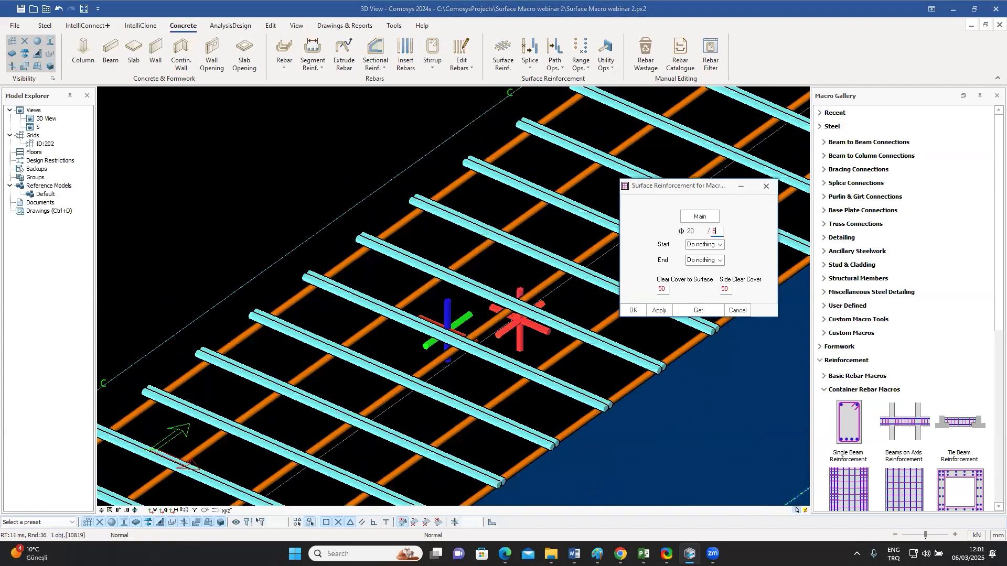
click(633, 310)
scroll(583, 298, down, 1)
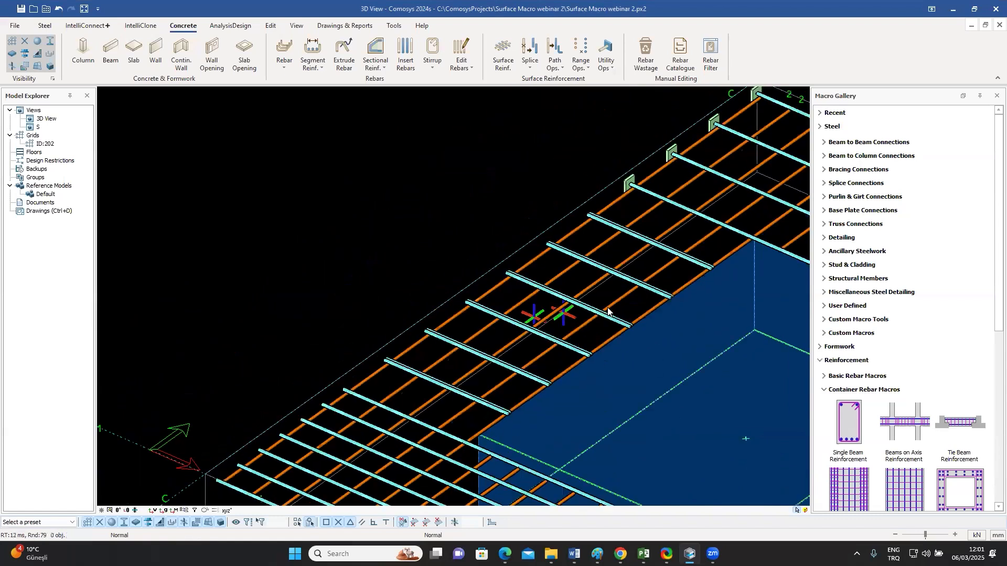
- Switch the slab's draw type to Solid
right_click(580, 295)
click(408, 198)
right_click(435, 314)
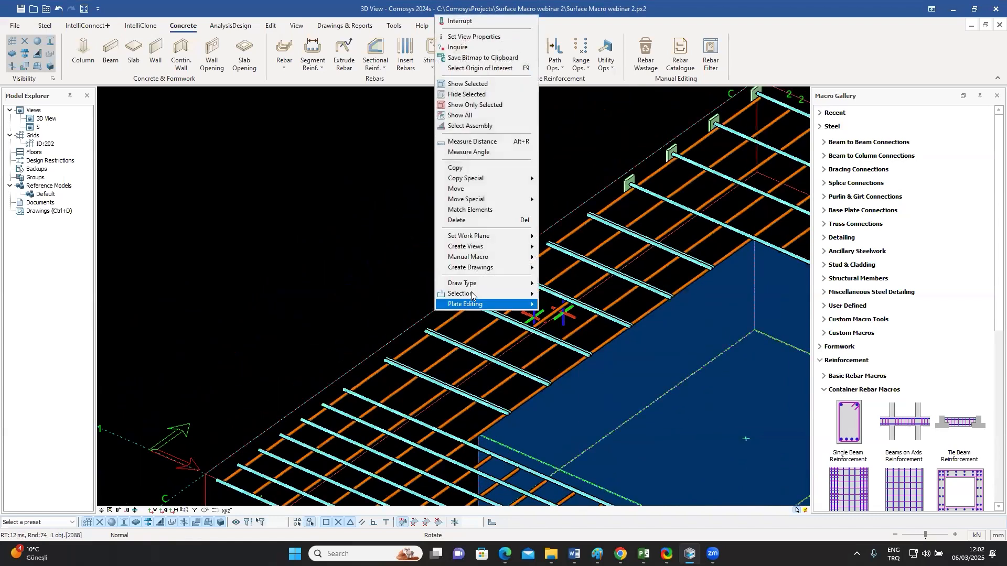
mouse_move(475, 284)
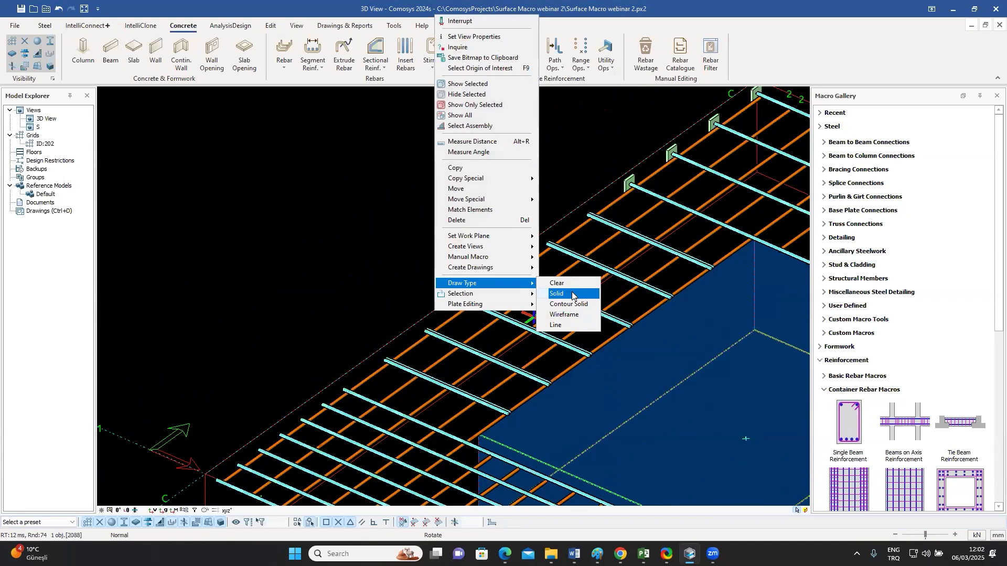
click(573, 293)
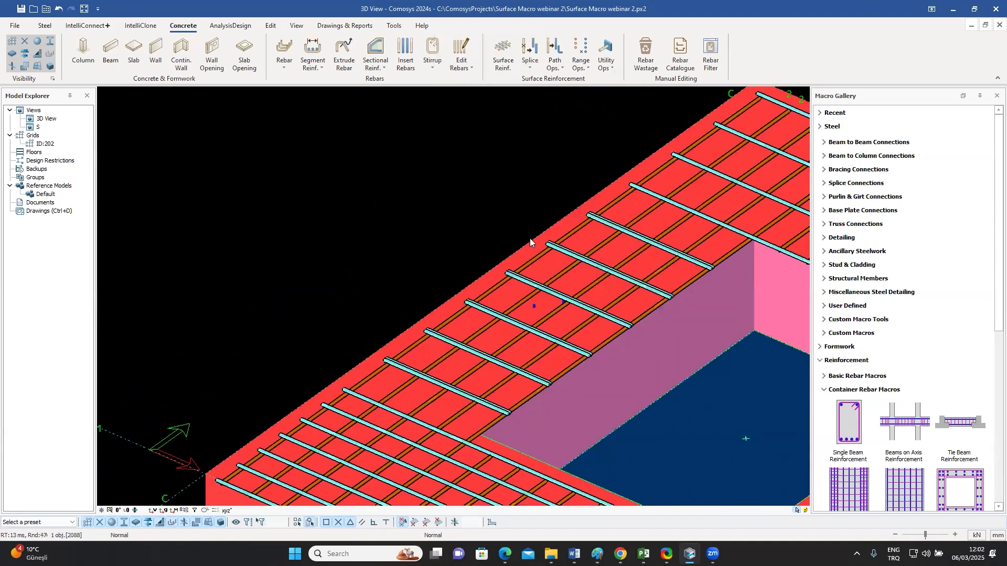
key(Escape)
- Examine the plated and doubled bars around the opening in the solid slab, then view the whole reinforcement from the top
scroll(374, 235, down, 3)
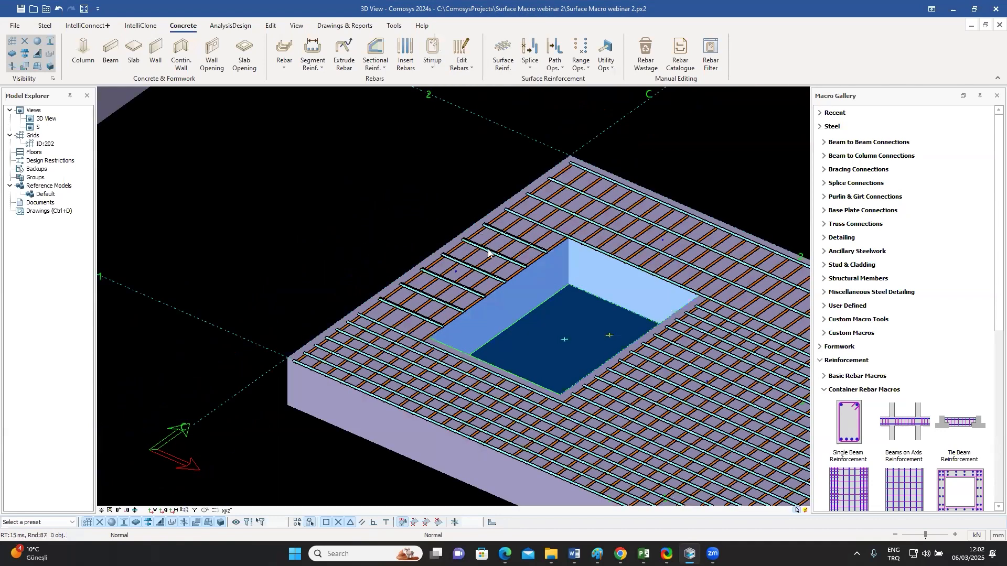
scroll(490, 254, up, 5)
scroll(406, 213, down, 5)
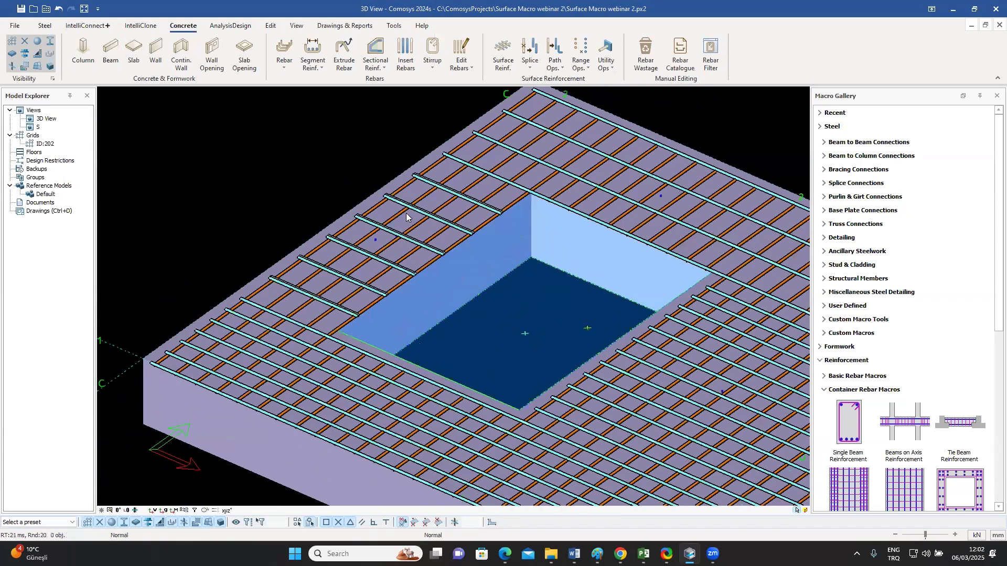
shift+middle_drag(397, 214, 353, 210)
middle_drag(493, 314, 447, 308)
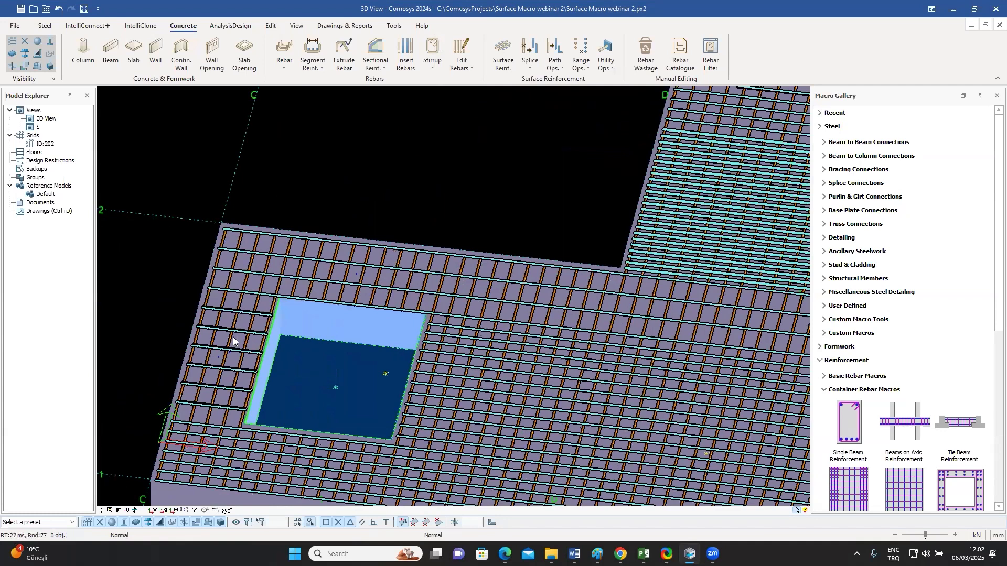
scroll(206, 359, down, 3)
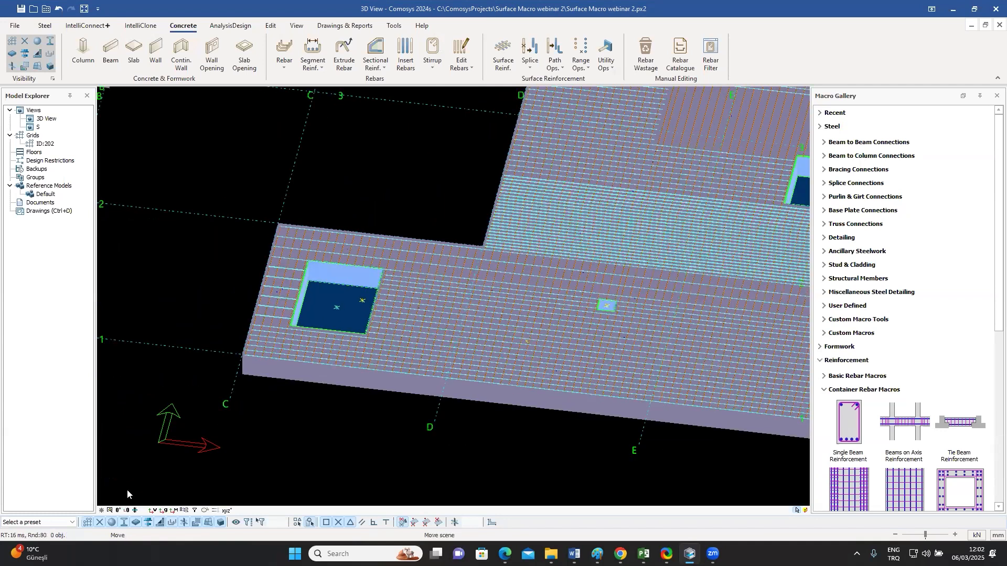
middle_drag(126, 491, 57, 474)
key(shift+t)
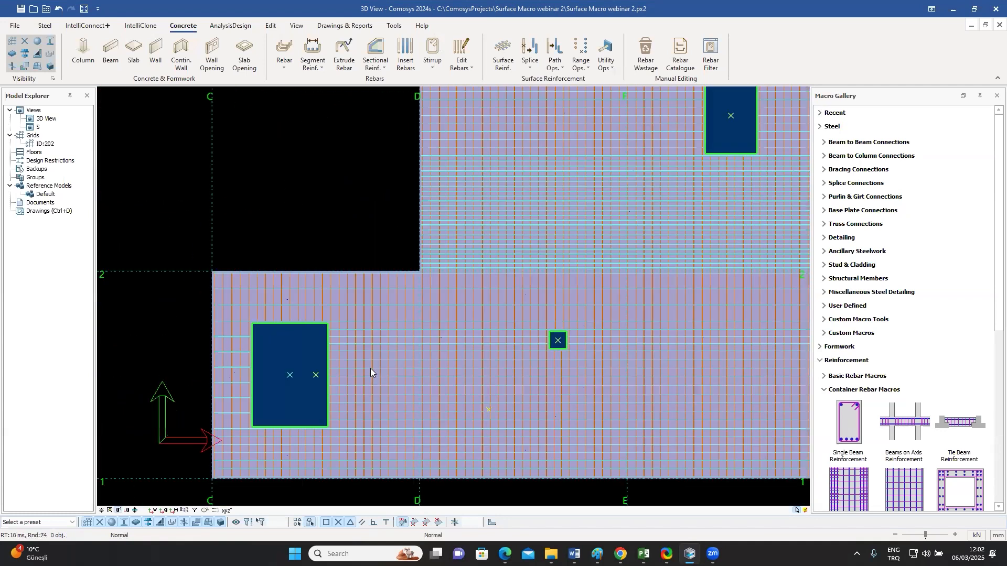
- Apply a classical splice to the horizontal bars running along grid 1 below the large opening
middle_drag(249, 459, 273, 359)
scroll(378, 367, up, 1)
click(531, 368)
scroll(359, 363, down, 2)
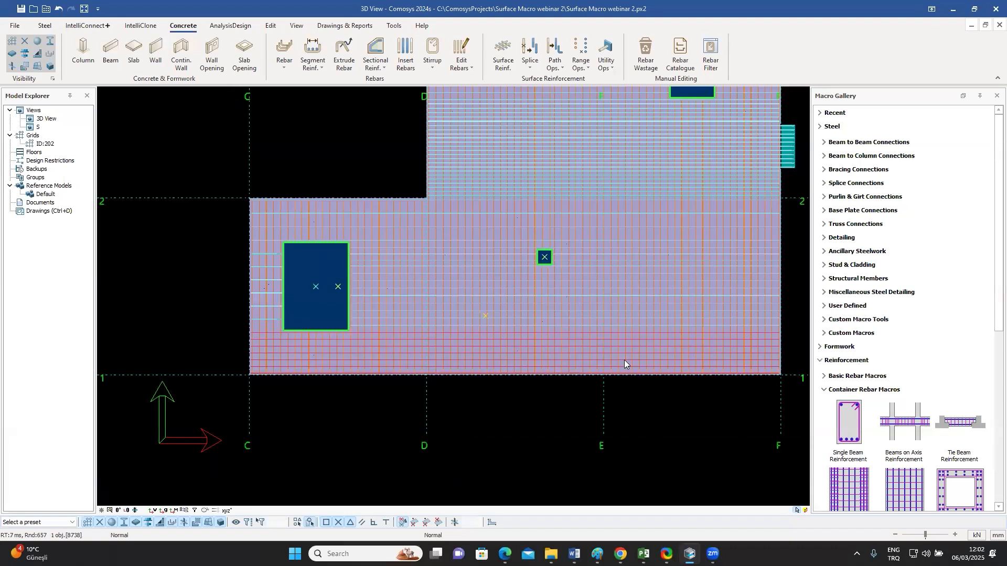
middle_drag(559, 351, 529, 379)
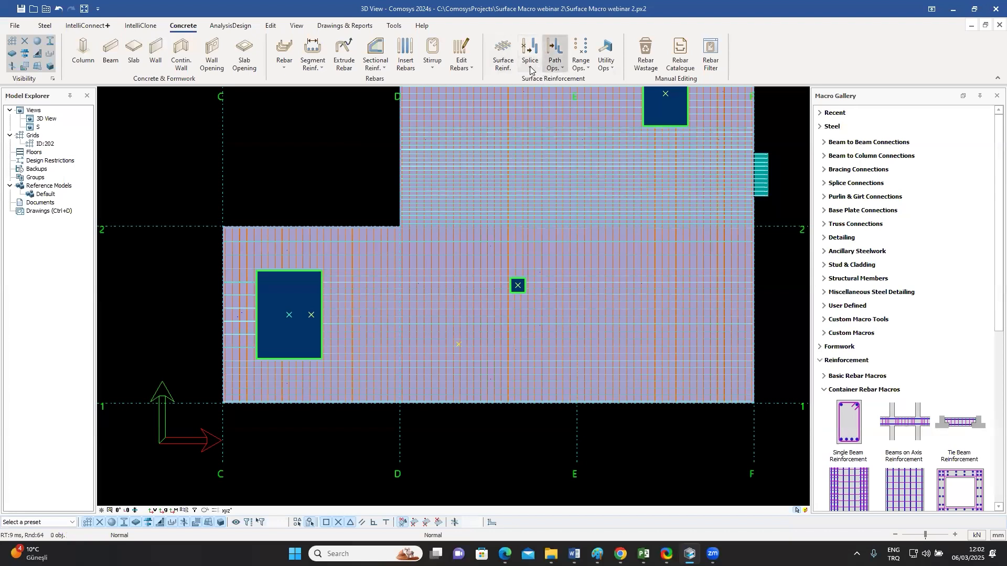
click(530, 62)
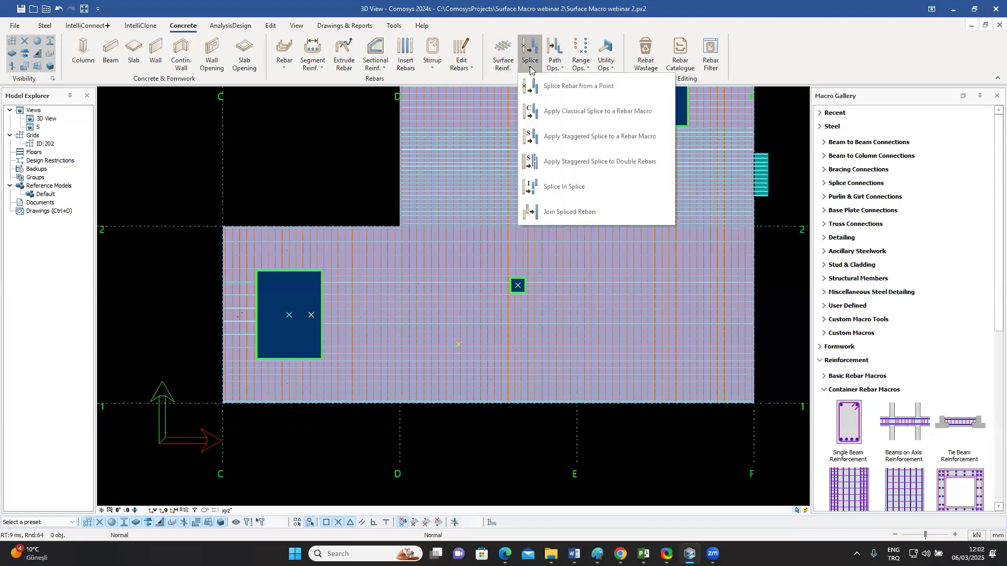
click(548, 111)
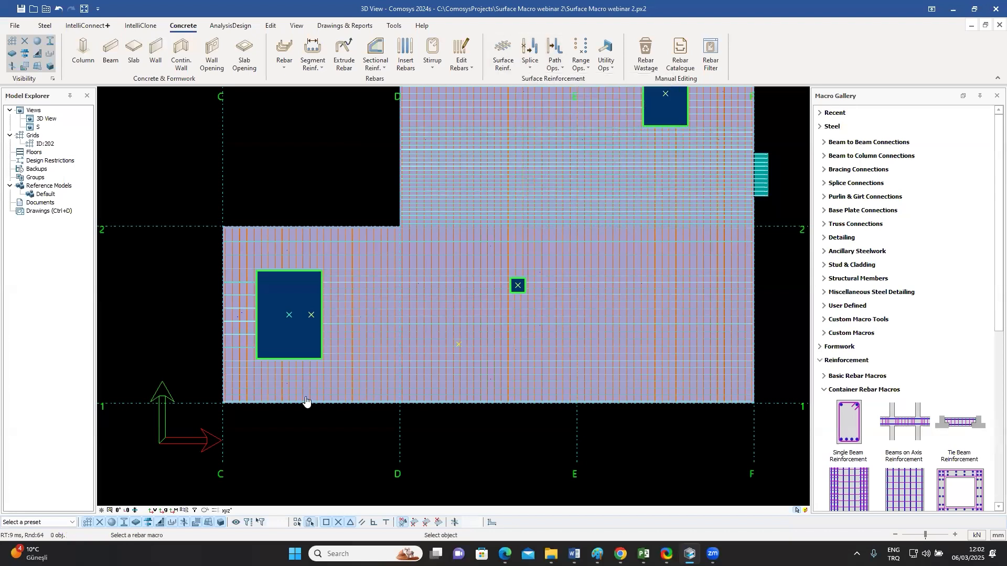
scroll(304, 402, up, 5)
click(283, 389)
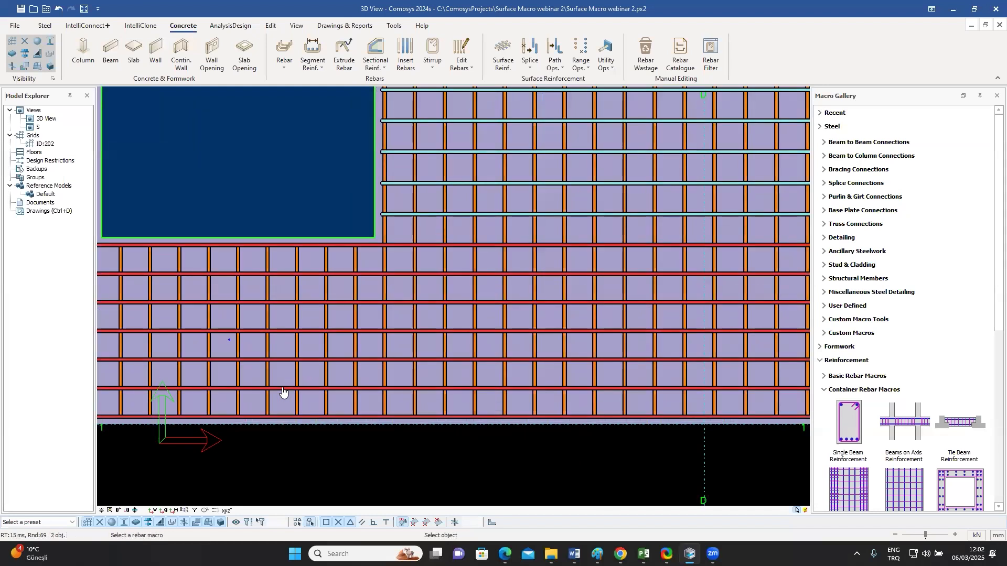
- Examine the lap splices of the grid 1 bars around grids D and E and their ends near grid C
scroll(304, 389, down, 2)
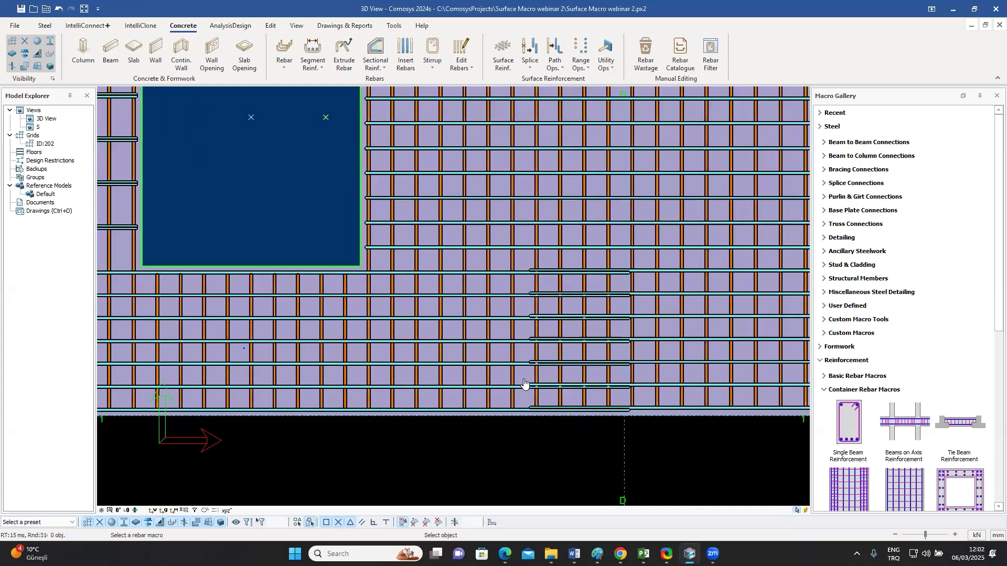
scroll(546, 232, up, 2)
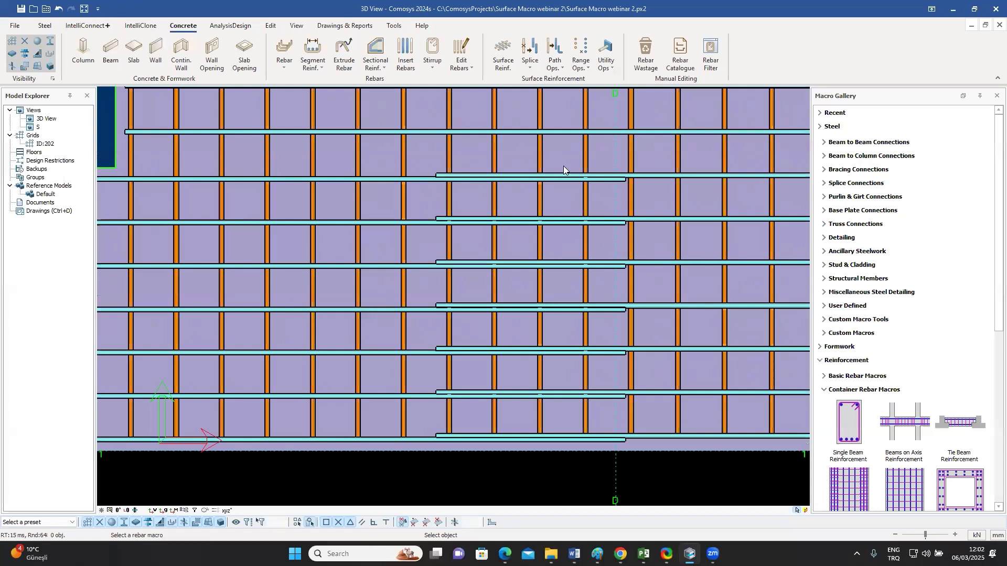
scroll(512, 184, down, 3)
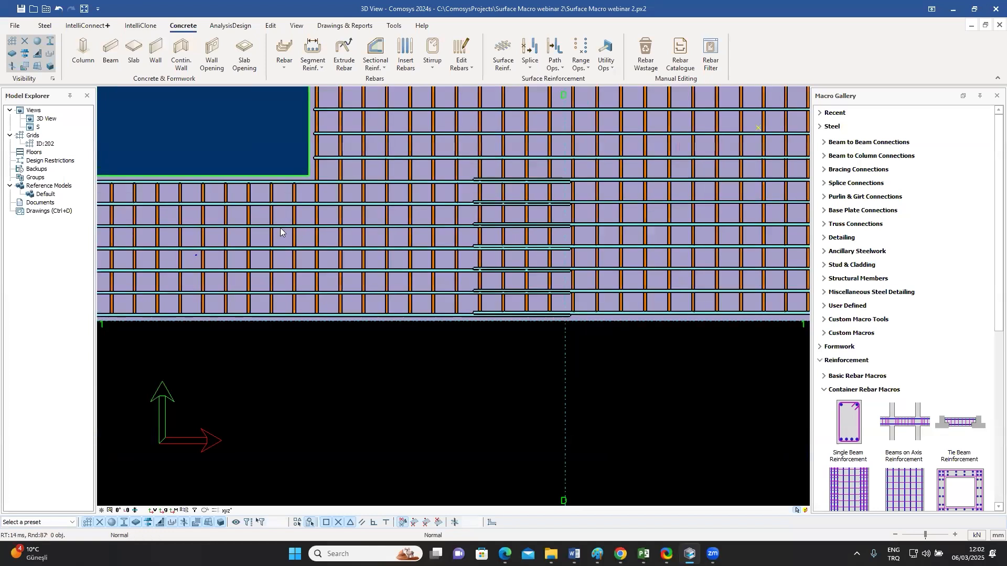
middle_drag(488, 272, 573, 314)
middle_drag(154, 220, 209, 229)
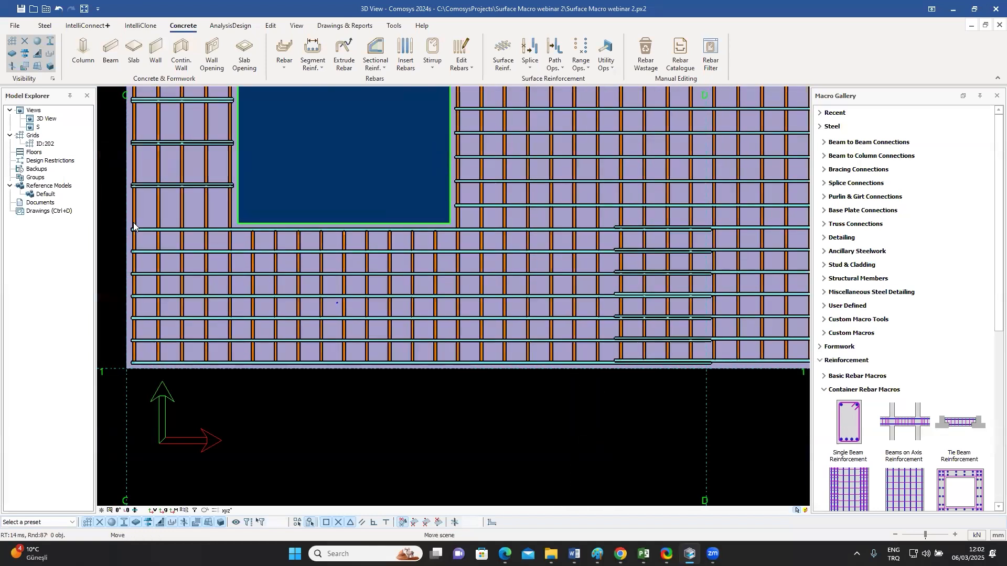
middle_drag(653, 260, 639, 262)
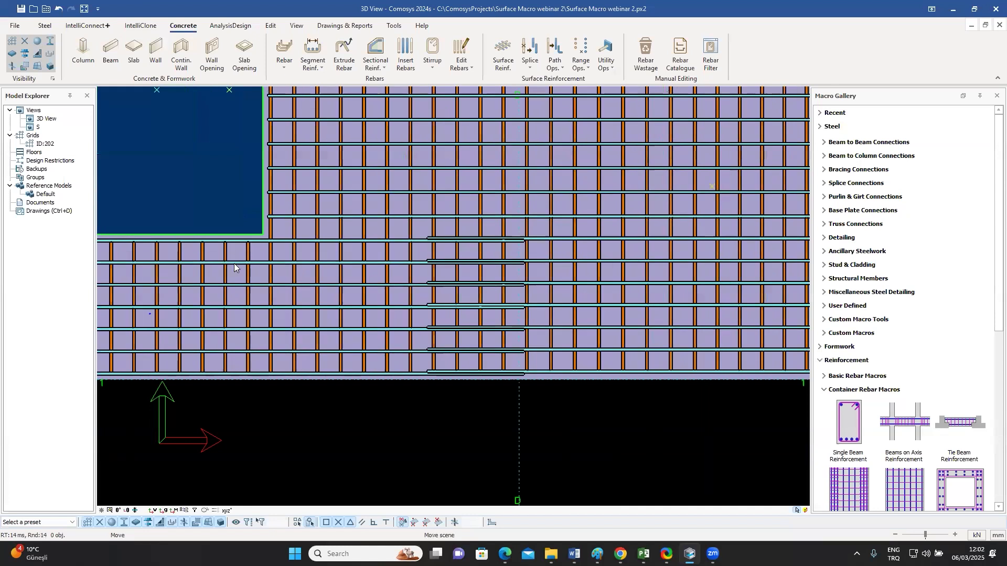
middle_drag(776, 280, 536, 254)
scroll(542, 225, down, 3)
scroll(573, 221, up, 2)
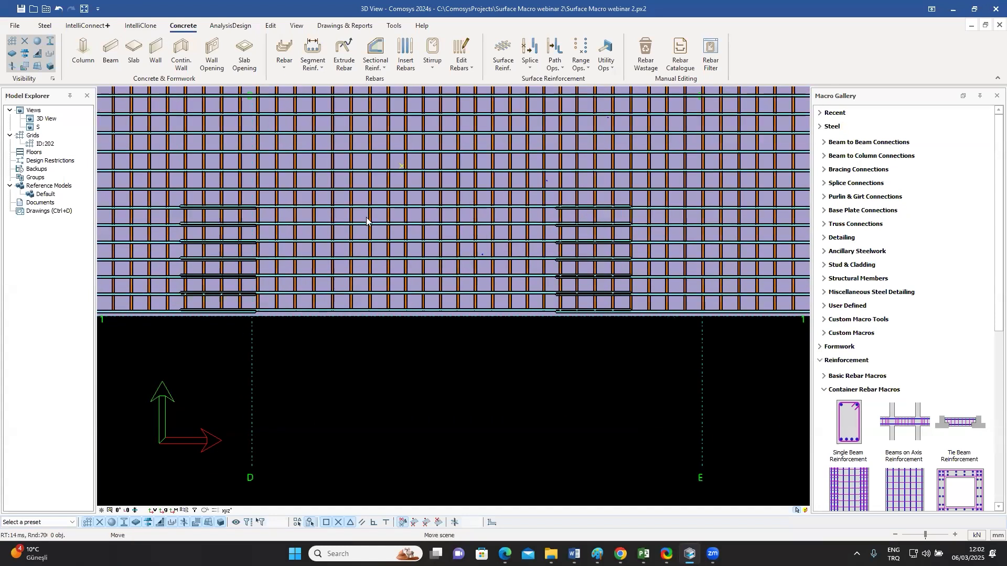
middle_drag(367, 220, 438, 220)
scroll(367, 218, up, 2)
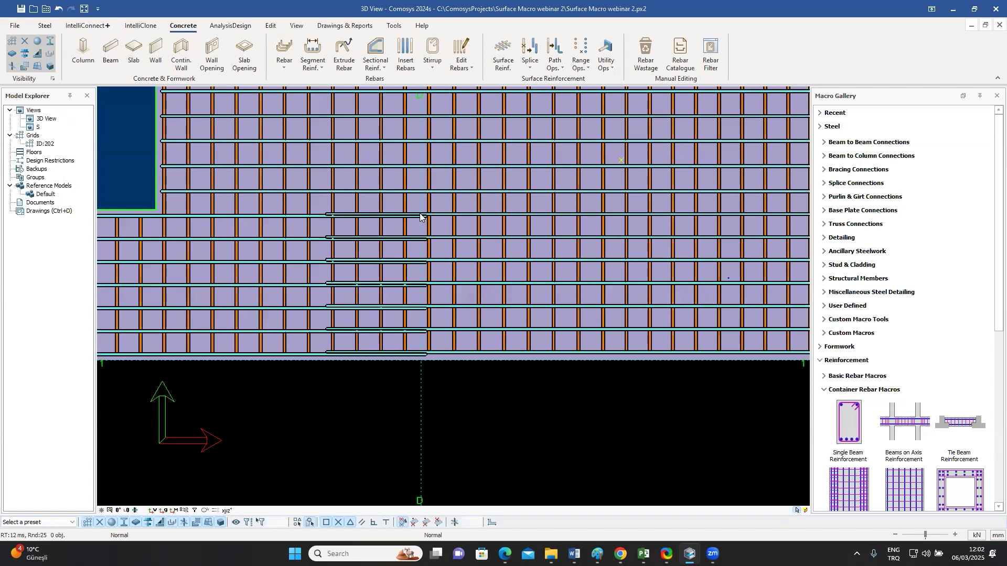
- List the operations applied to the spliced grid 1 bars and review the classical splice's data without changing it
click(609, 62)
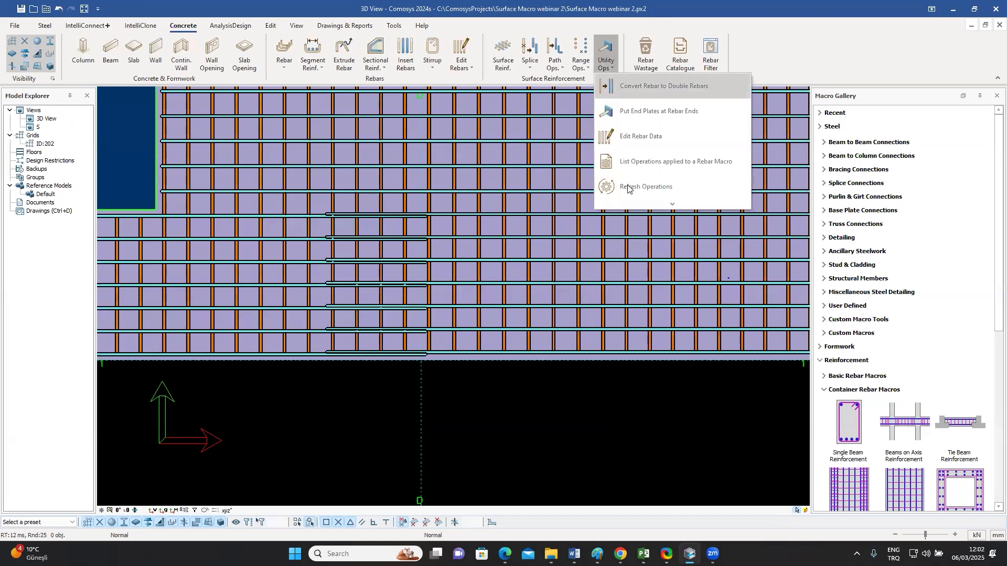
click(633, 169)
click(291, 262)
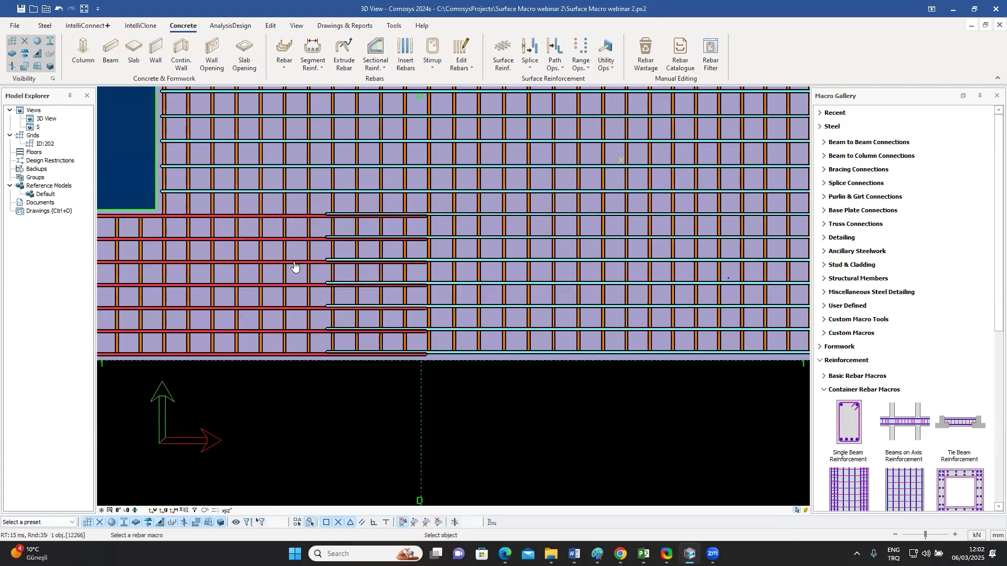
double_click(440, 195)
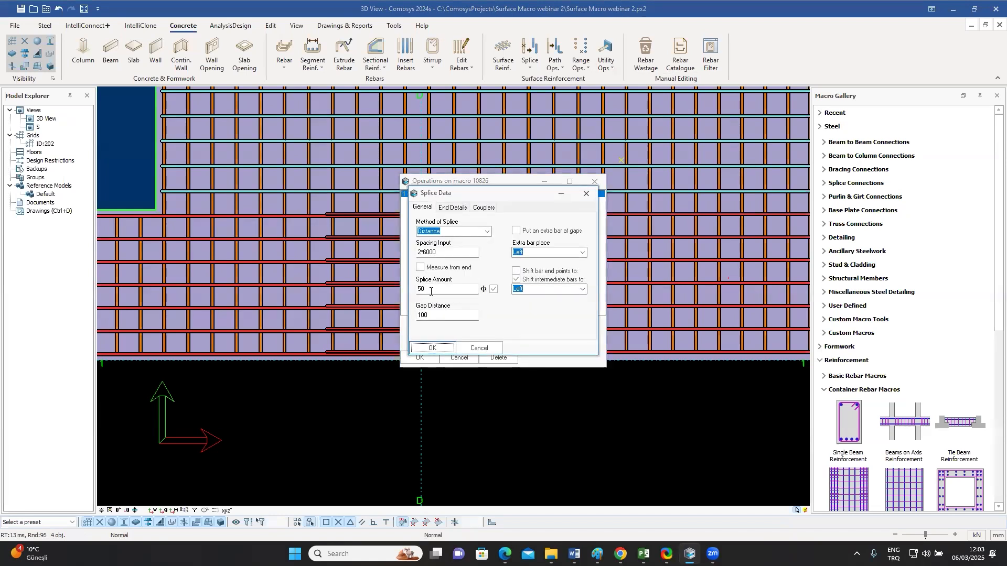
click(586, 193)
click(595, 182)
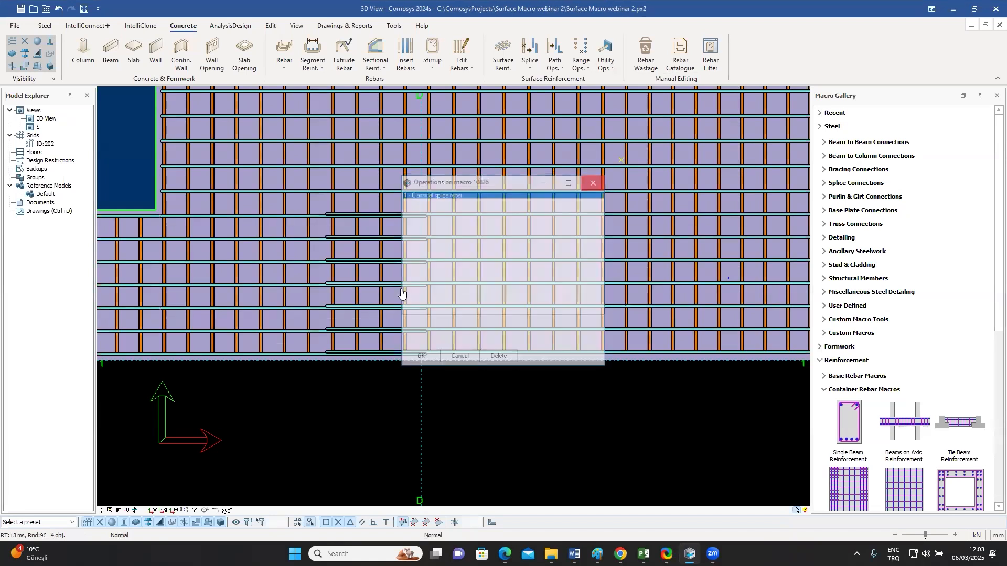
- Set the main bar diameter of the spliced grid 1 bars to 30 mm
click(299, 264)
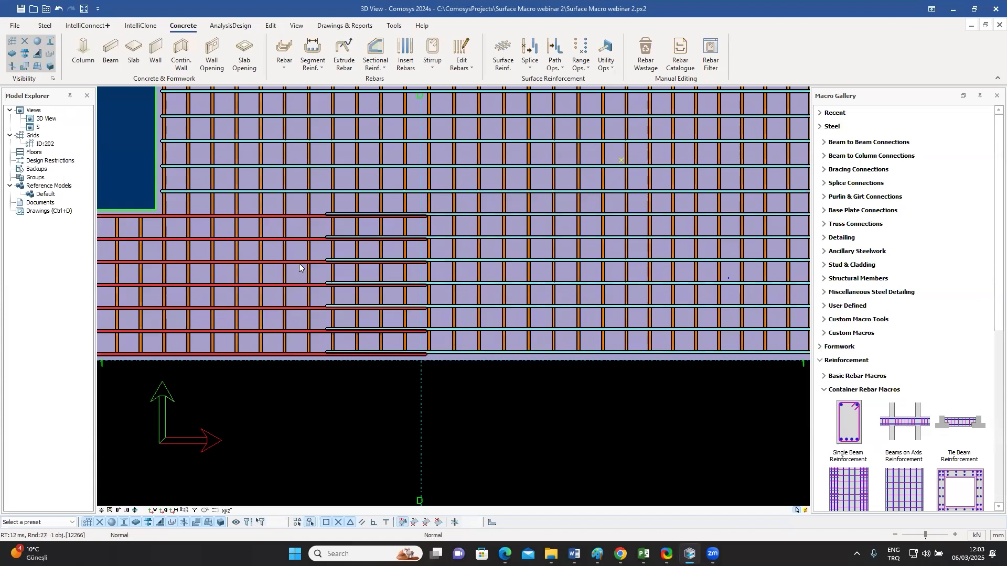
double_click(299, 264)
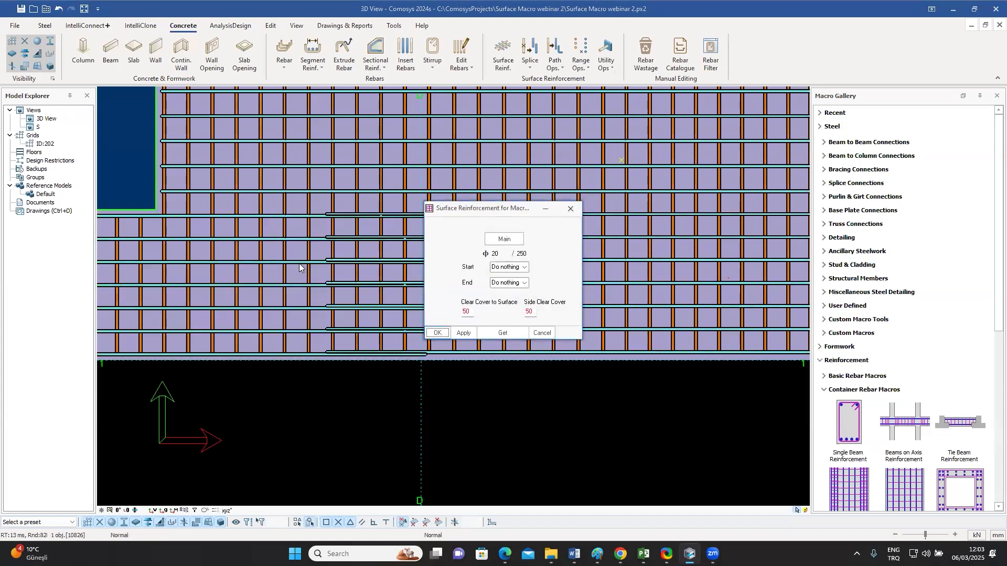
drag(495, 213, 778, 177)
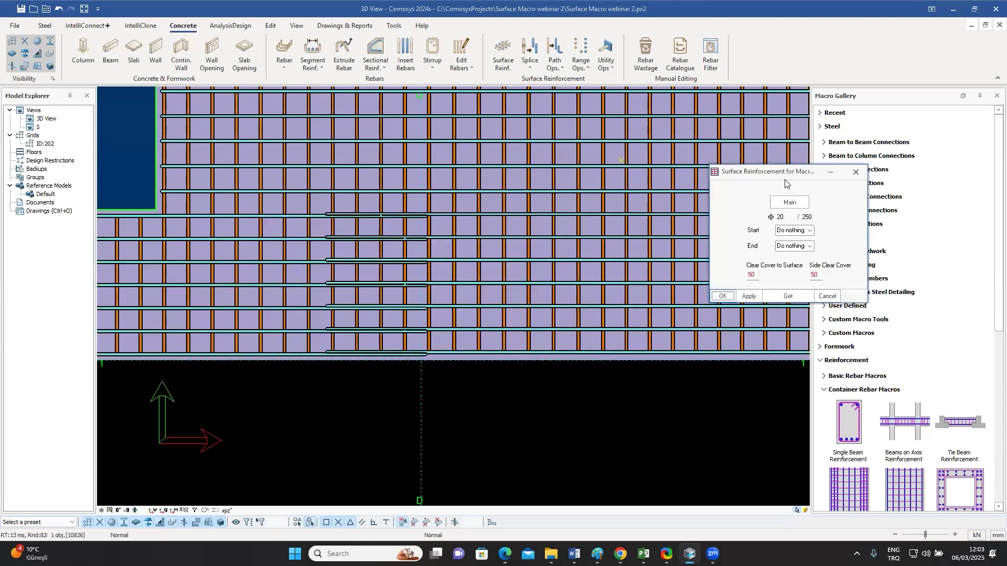
click(784, 219)
click(791, 217)
drag(793, 256, 794, 269)
click(780, 260)
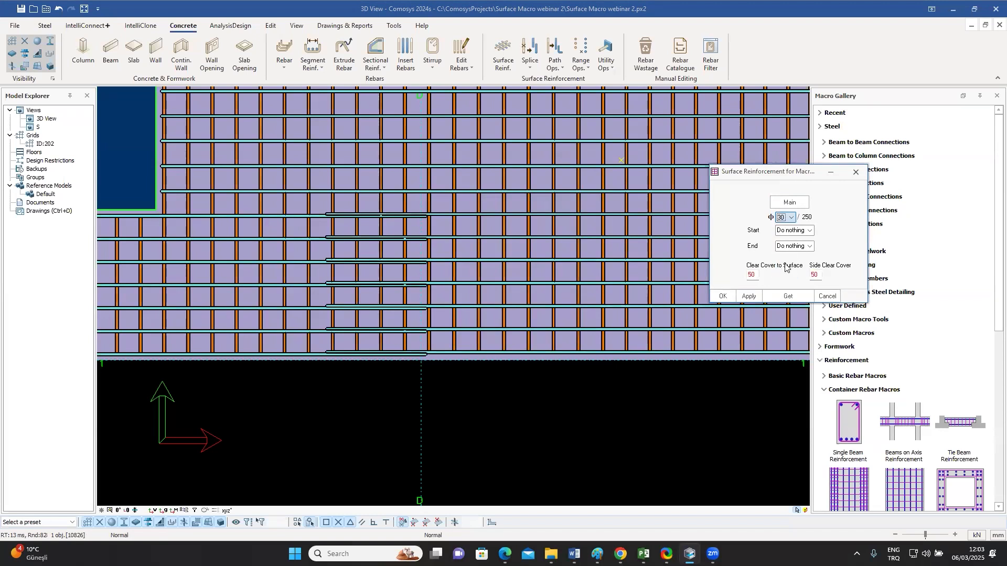
click(722, 296)
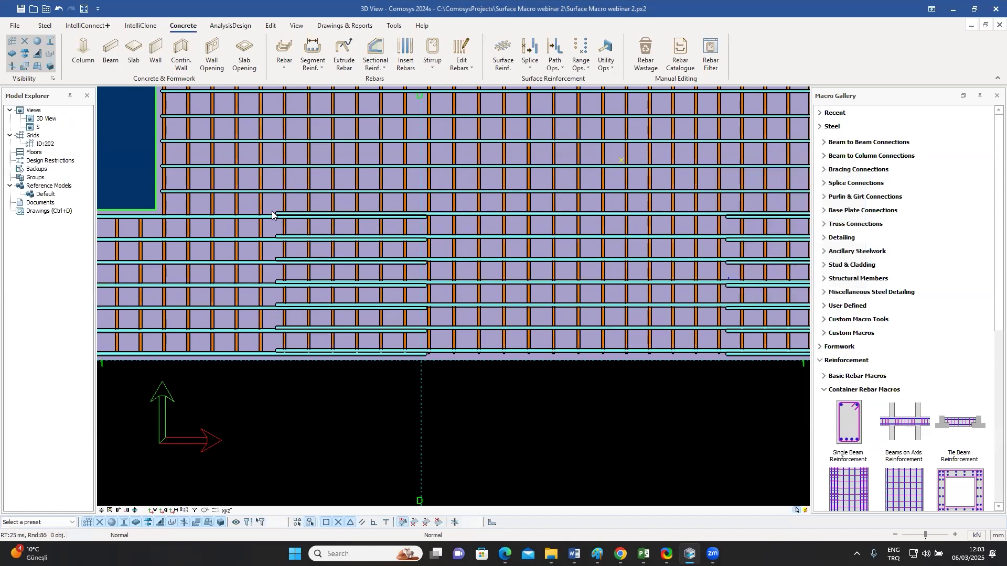
- Delete the classical splice from the list of operations applied to the grid 1 bars
scroll(716, 307, down, 3)
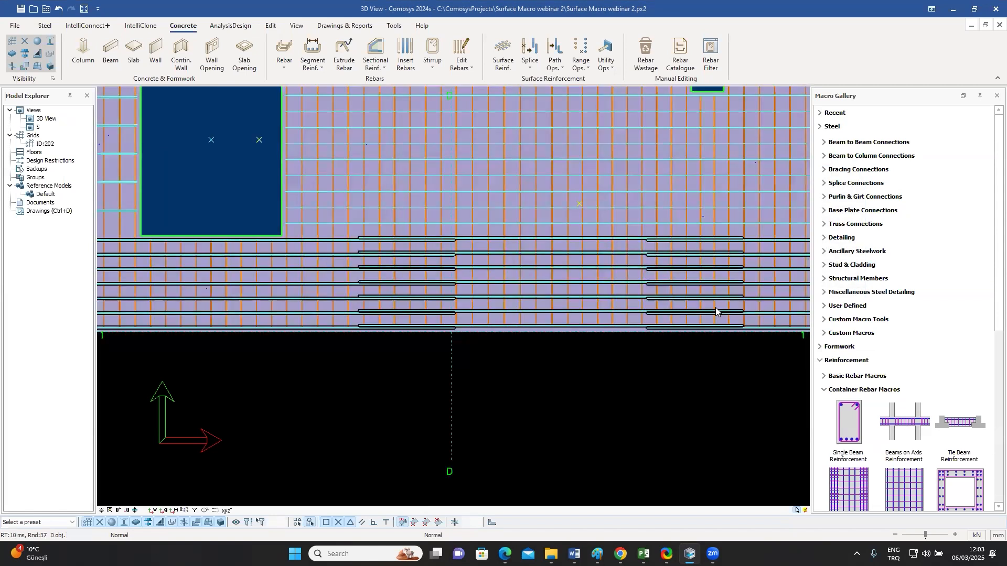
scroll(691, 289, up, 2)
scroll(483, 233, up, 1)
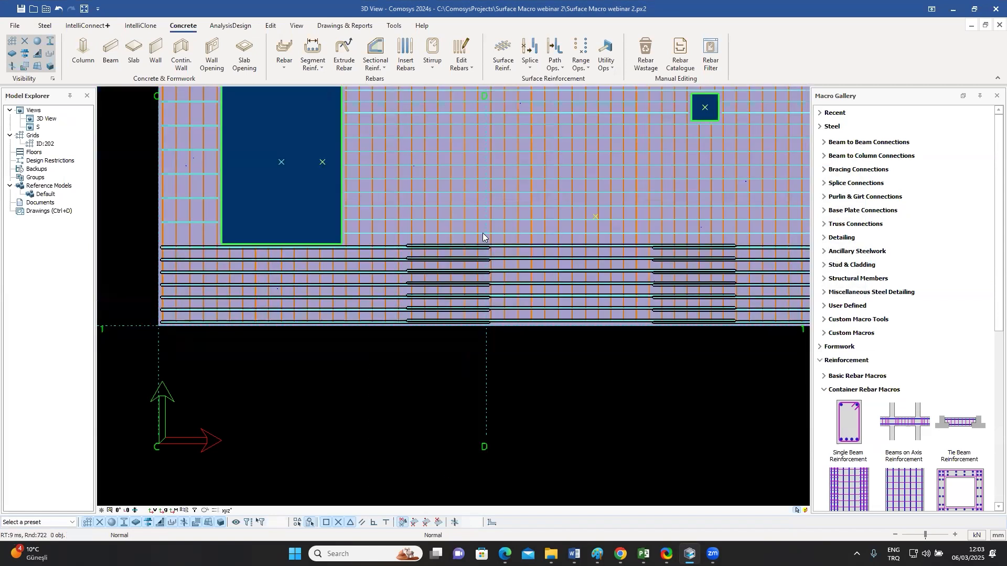
click(606, 68)
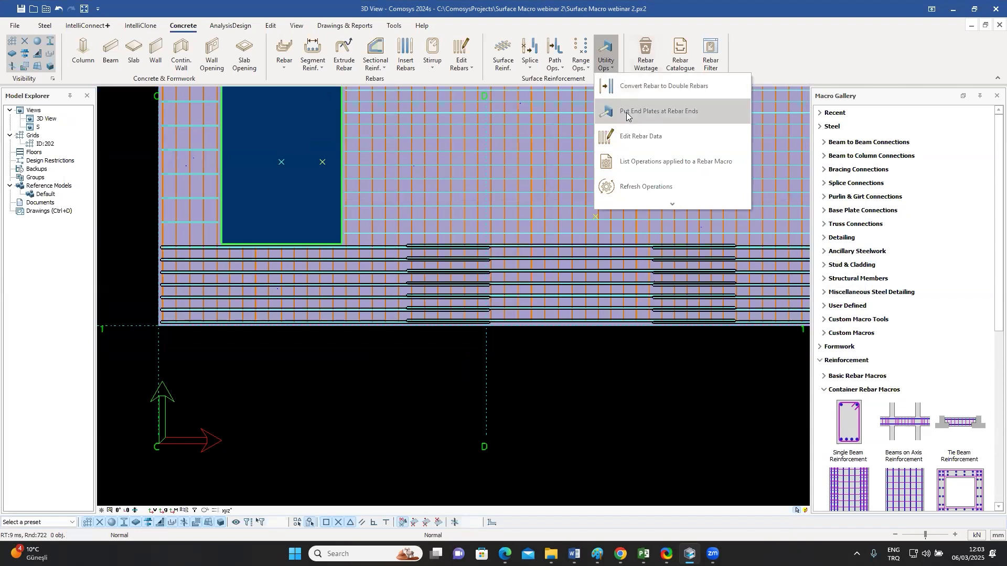
click(644, 164)
click(390, 259)
click(444, 194)
click(495, 359)
click(499, 307)
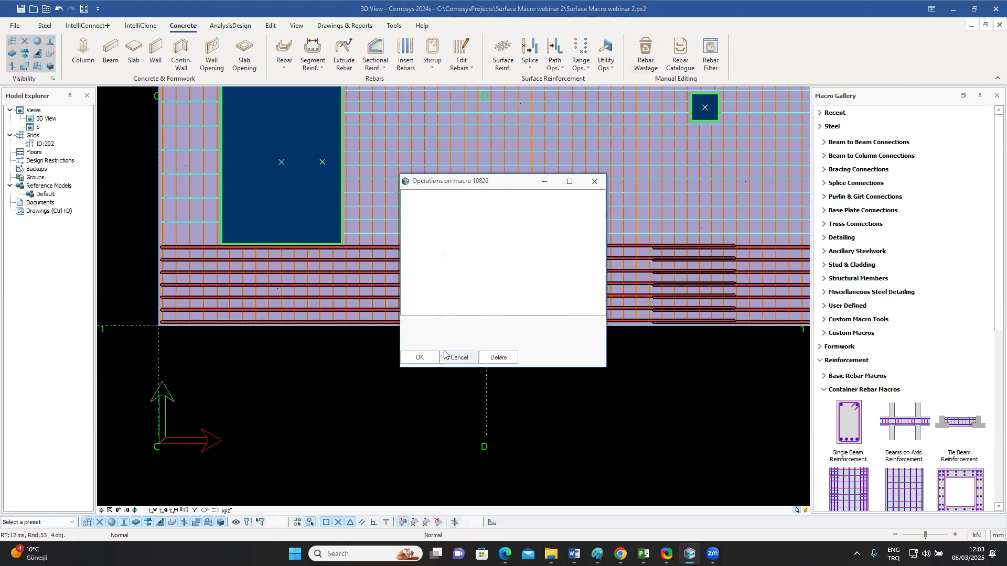
click(419, 358)
scroll(440, 339, up, 1)
click(471, 300)
click(443, 364)
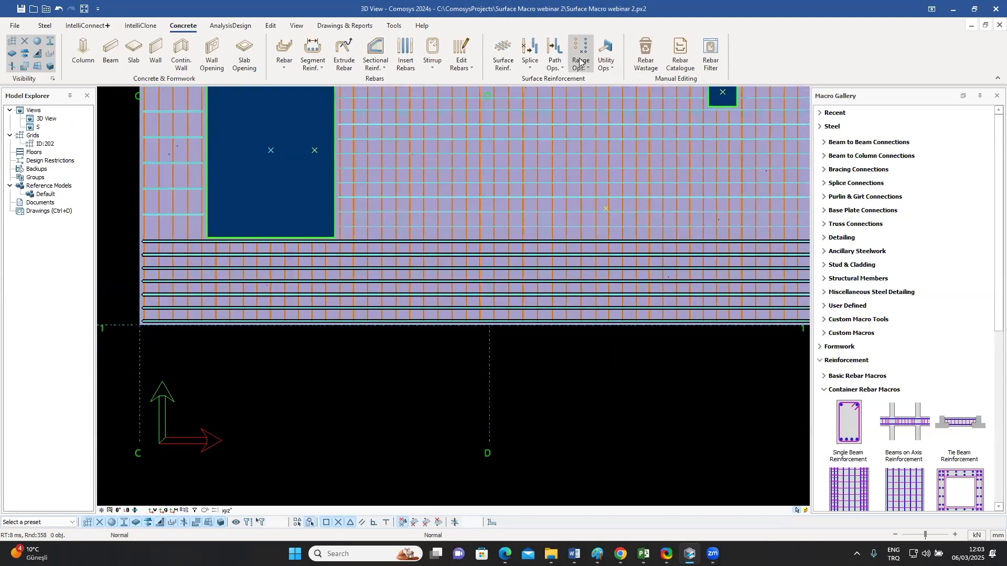
- Apply a staggered splice to the horizontal bars along grid 1 below the large opening
click(530, 52)
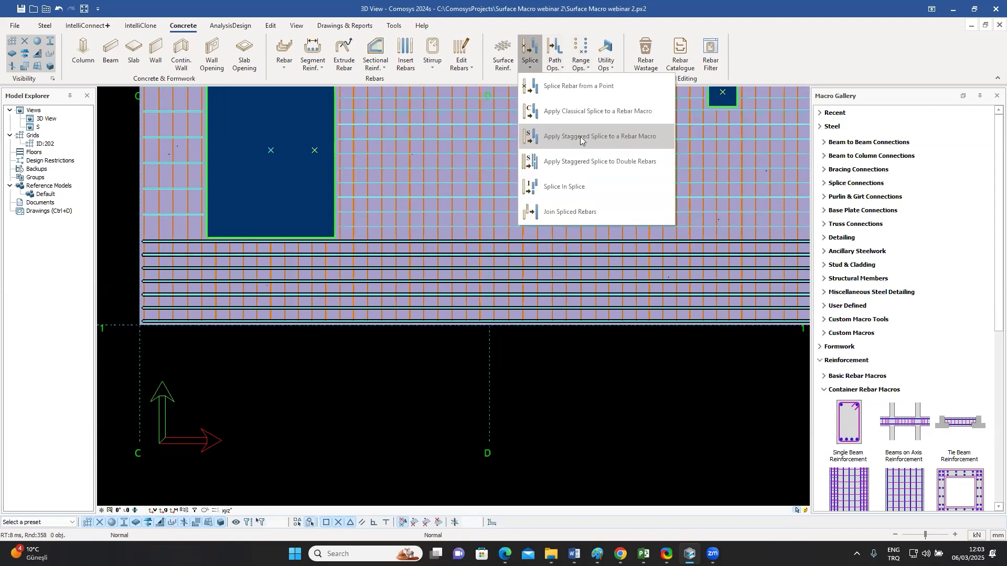
click(604, 137)
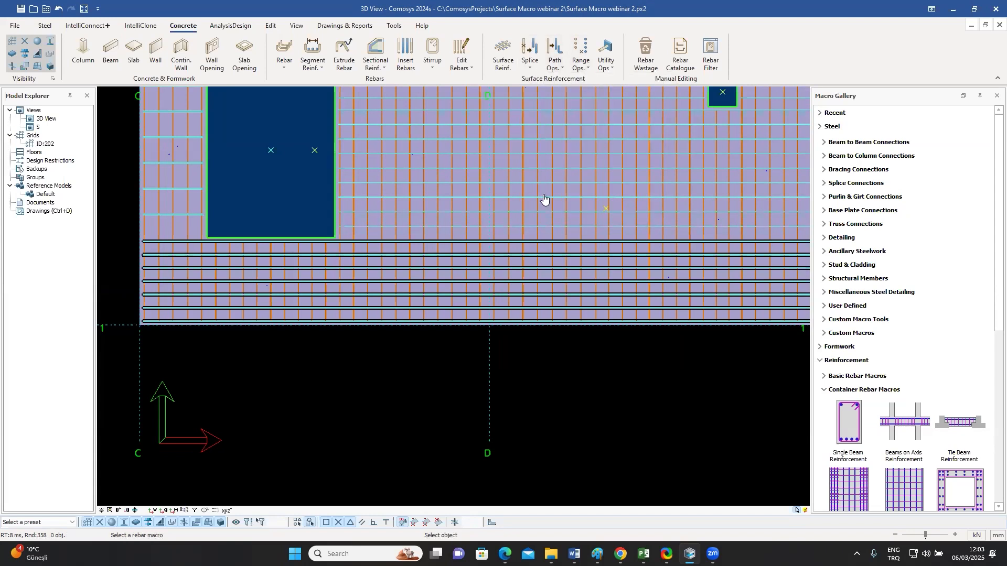
scroll(423, 308, up, 2)
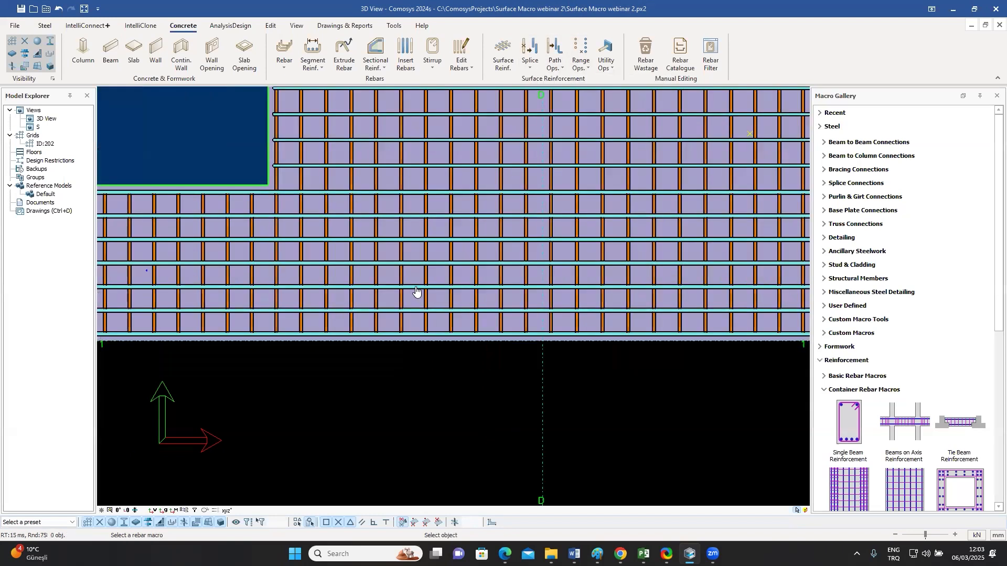
click(415, 289)
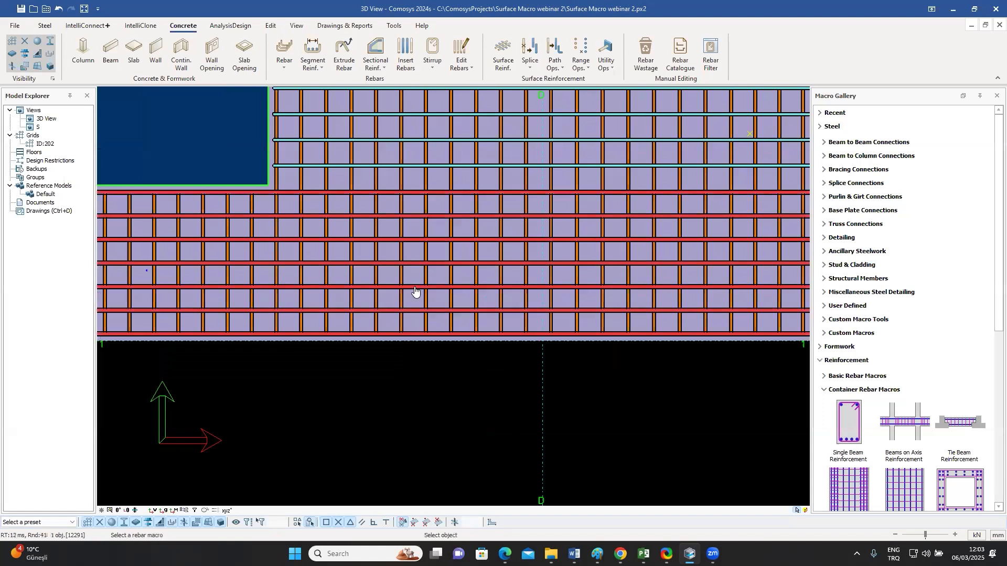
key(Escape)
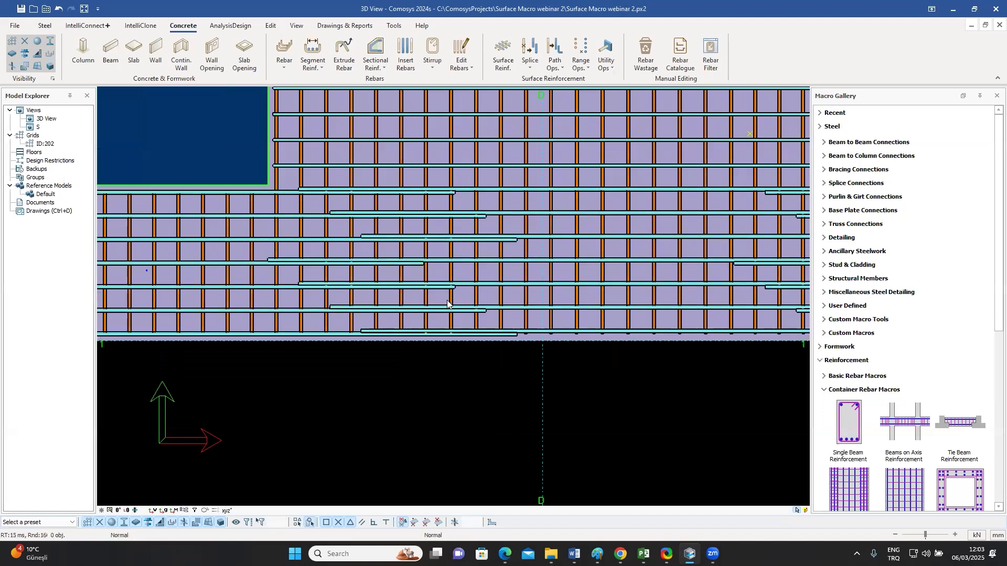
- Examine the staggered laps of the grid 1 bars up close and in a tilted view of the slab
scroll(508, 338, up, 2)
click(506, 335)
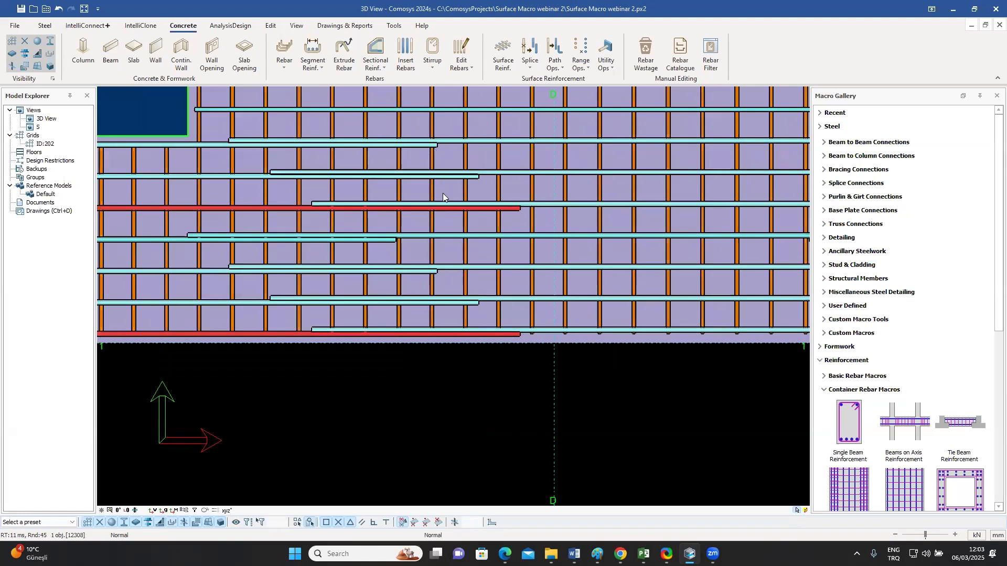
scroll(449, 323, down, 3)
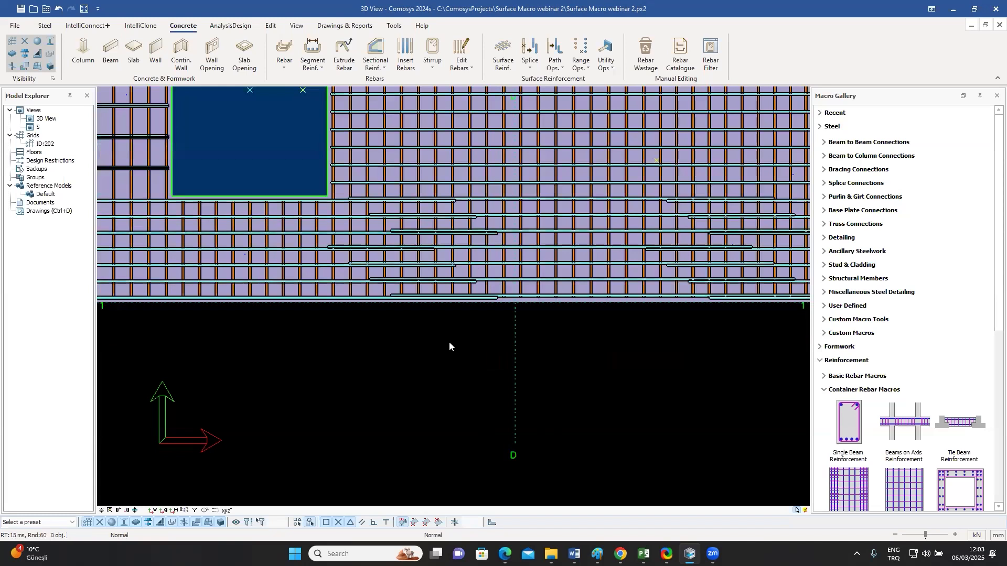
click(449, 341)
scroll(449, 341, down, 2)
middle_drag(450, 338, 586, 302)
scroll(544, 301, up, 1)
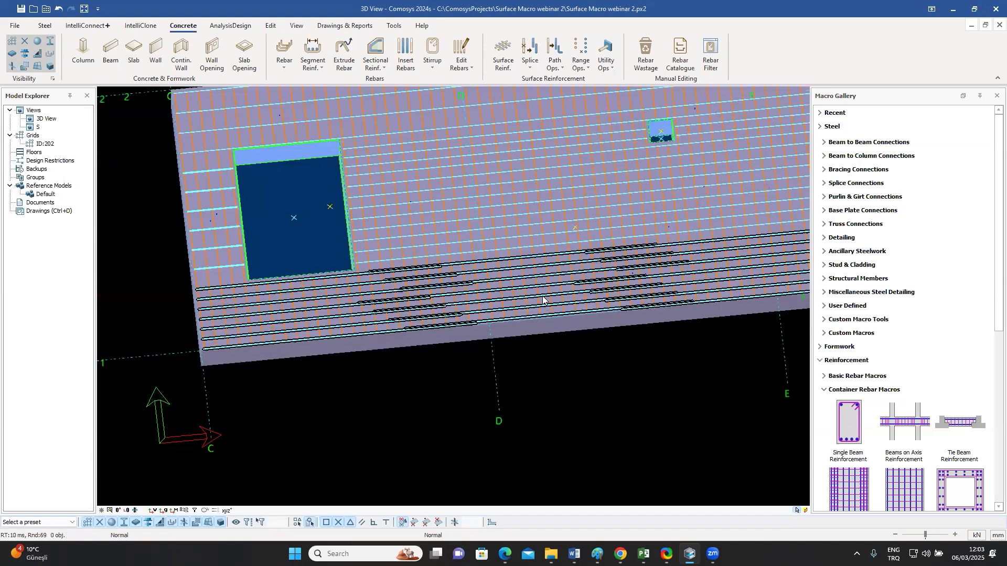
- Set the main bar spacing of the spliced grid 1 bars to 150 mm
scroll(549, 295, up, 2)
click(549, 295)
double_click(549, 295)
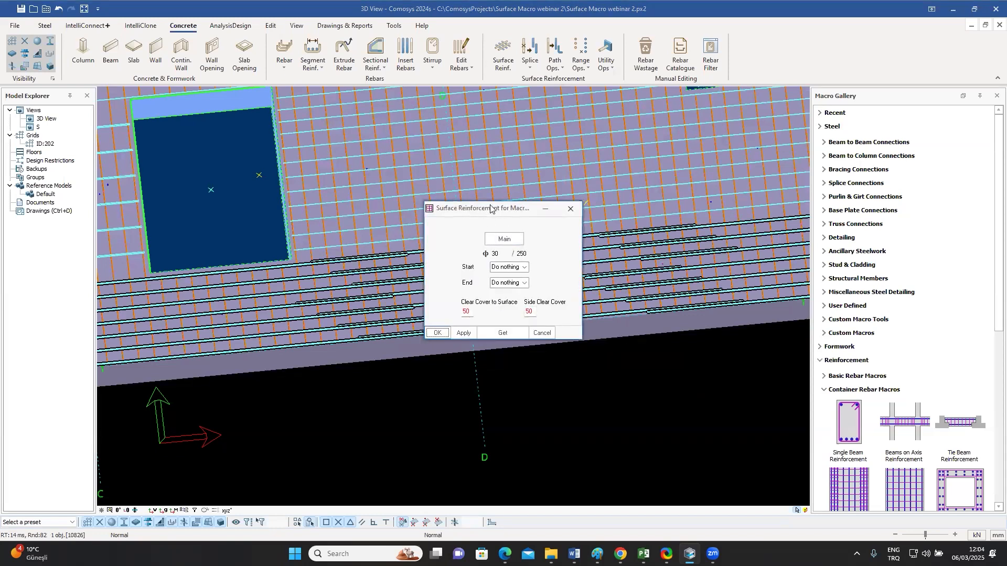
drag(490, 208, 665, 173)
double_click(696, 219)
text(1)
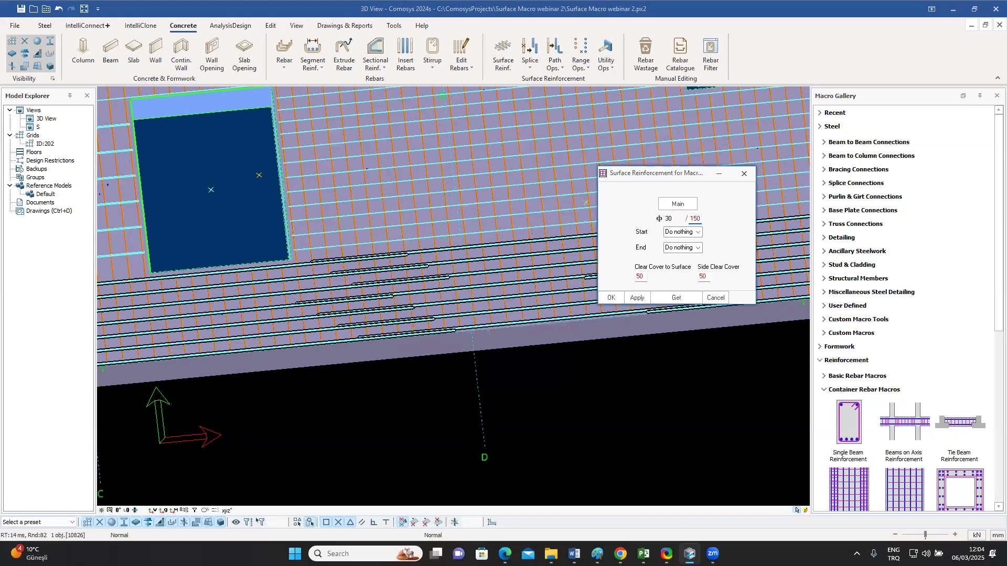
click(611, 298)
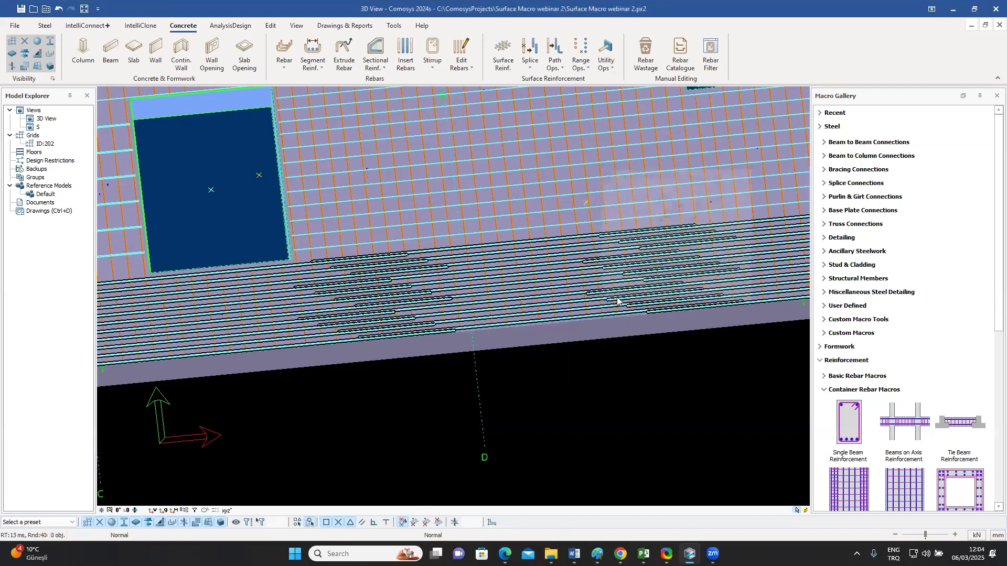
- Hide the opening bodies of all slabs and blocks in the 3D view
scroll(660, 298, down, 3)
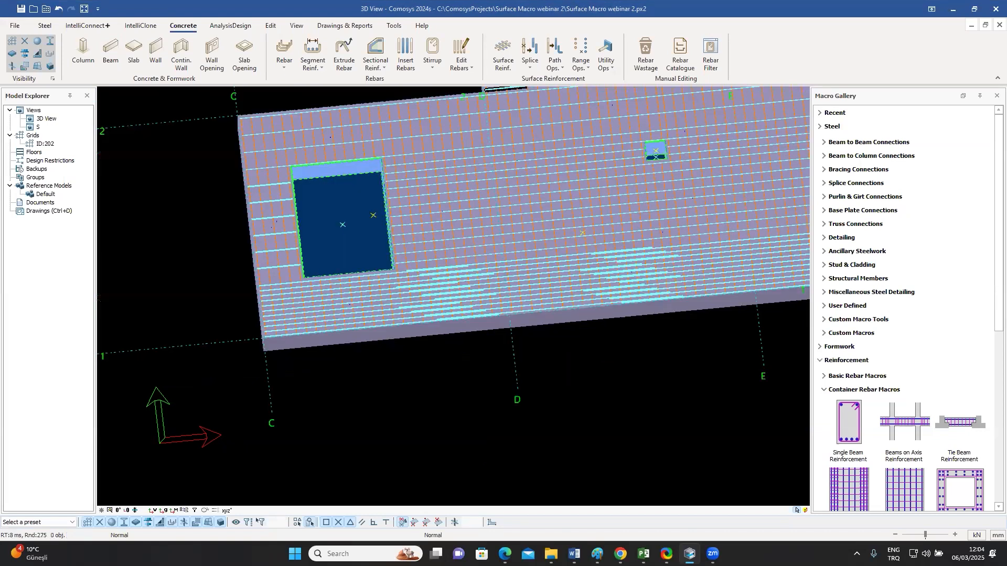
scroll(639, 287, up, 5)
scroll(640, 288, up, 2)
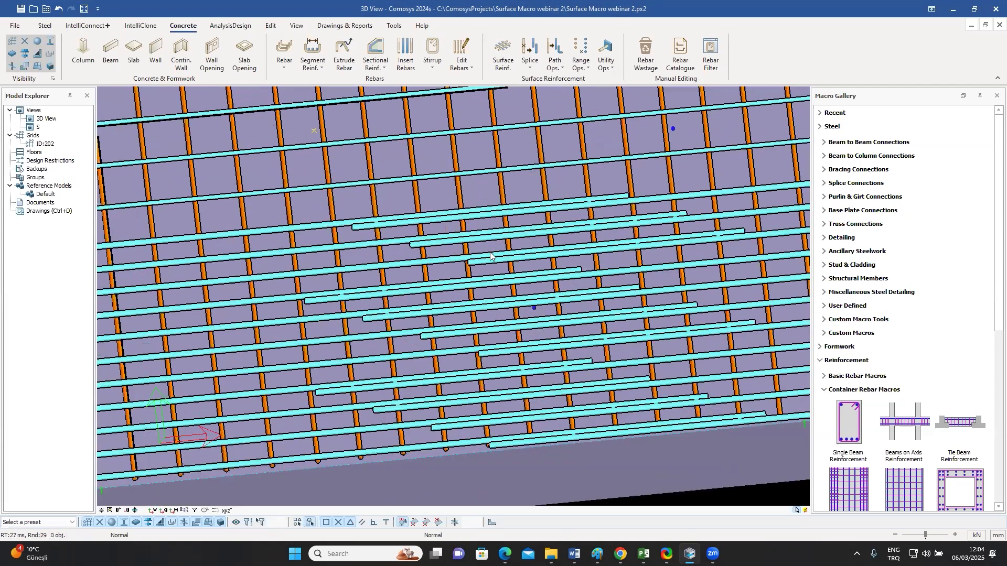
scroll(491, 257, down, 8)
middle_drag(497, 393, 495, 384)
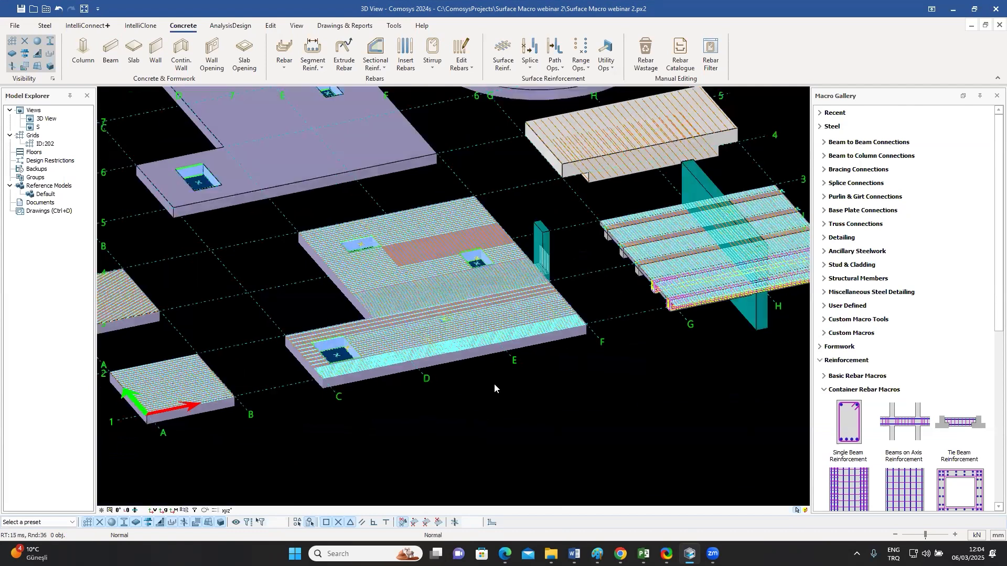
scroll(493, 379, down, 3)
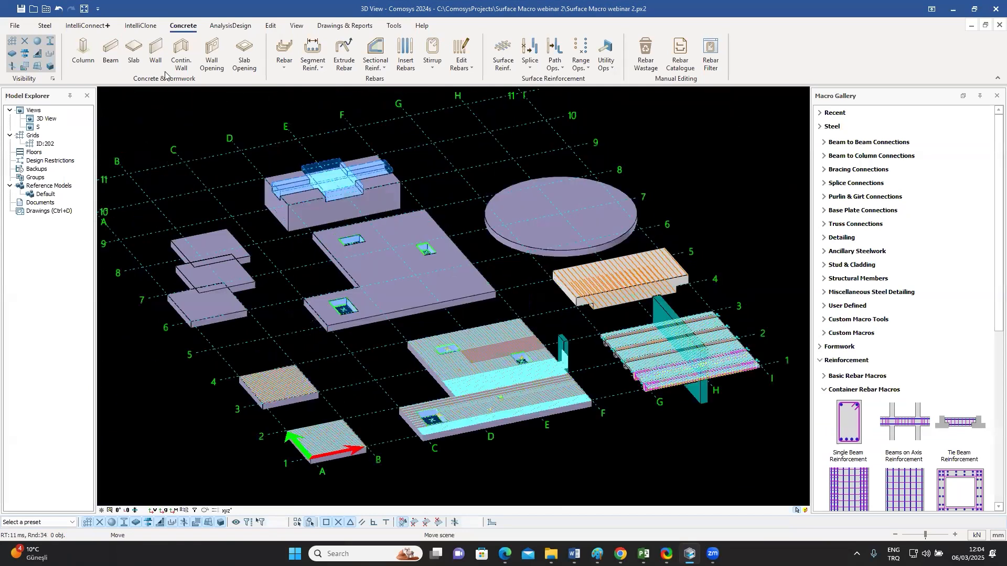
click(21, 68)
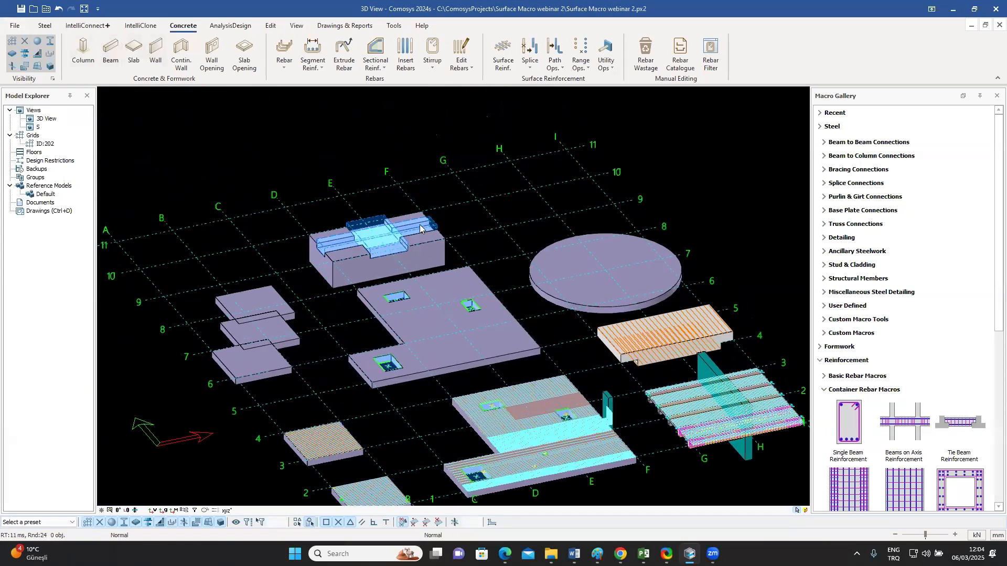
middle_drag(491, 209, 494, 199)
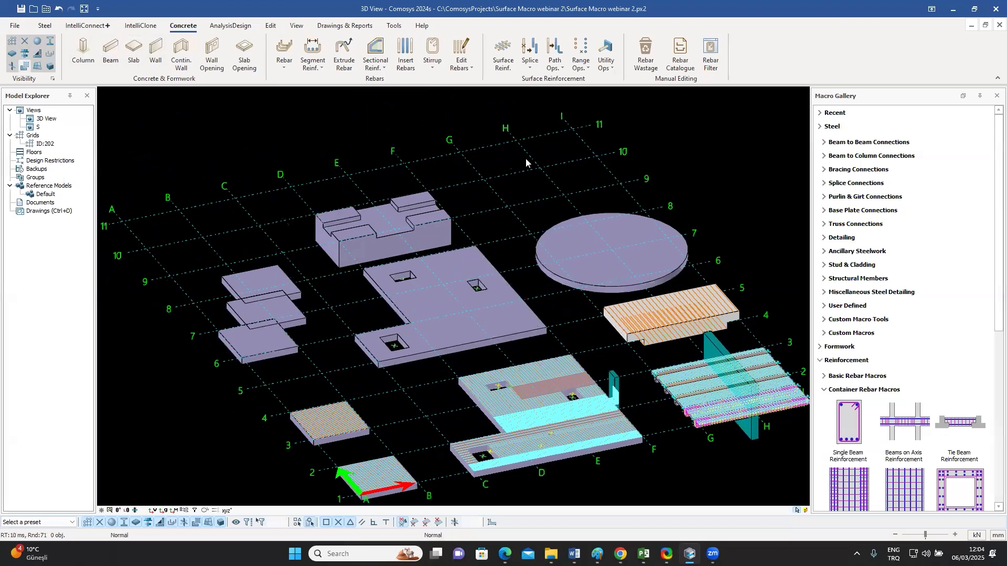
- Set the surface reinforcement execution mode to On Subregions of a single surface
click(504, 52)
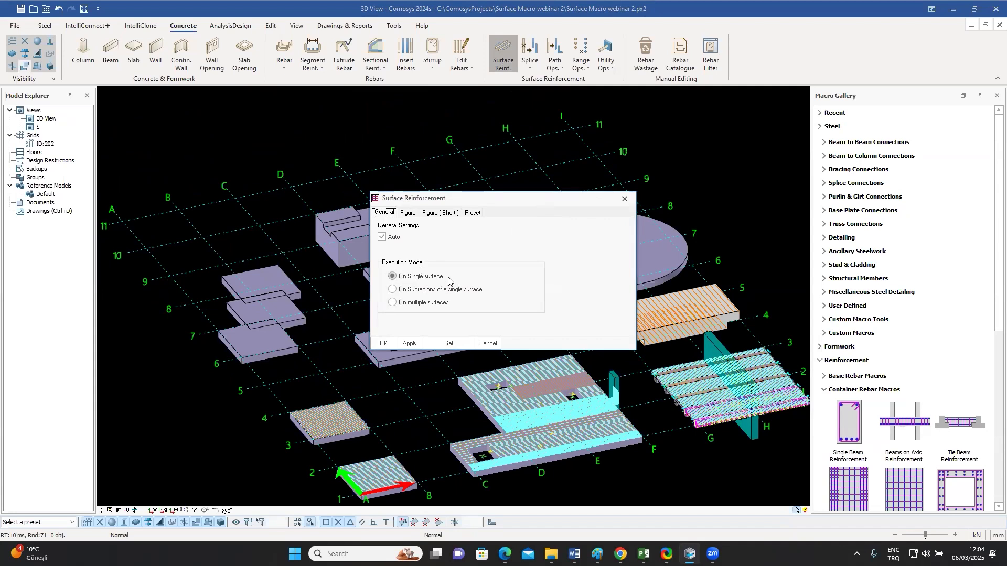
click(422, 290)
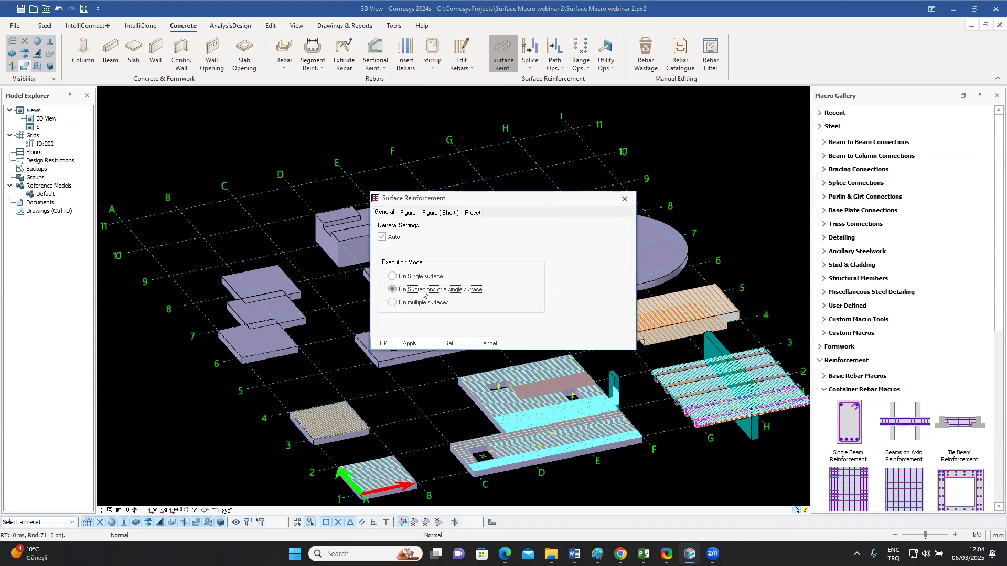
click(384, 344)
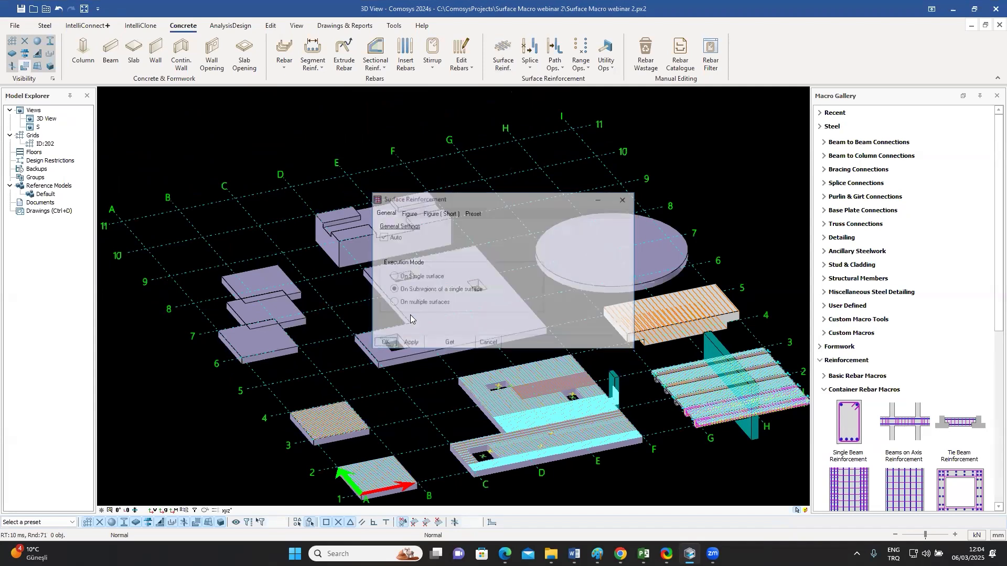
- Start surface reinforcement on the top face of the unreinforced L-shaped slab, with the bar direction set along grid line 11
click(504, 51)
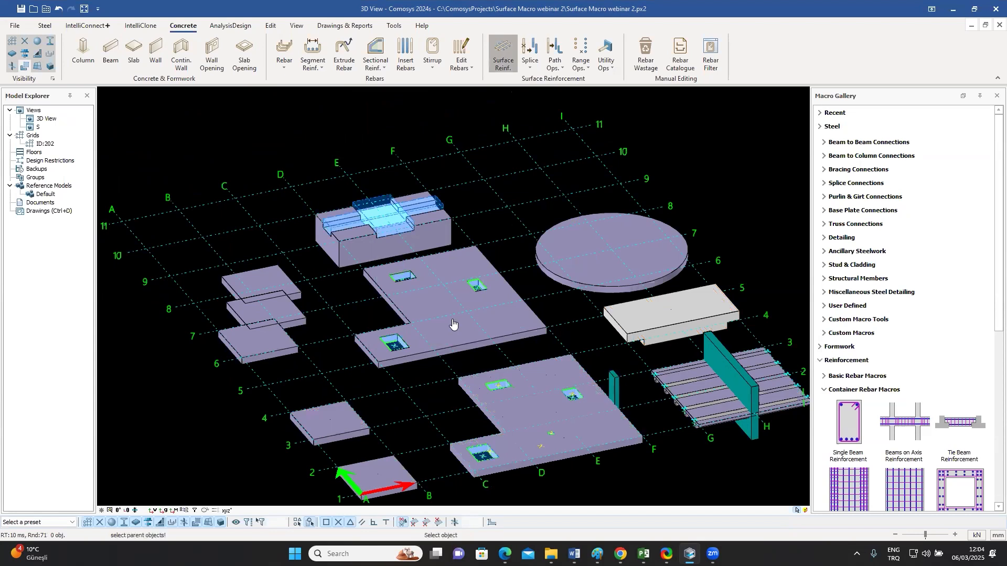
scroll(441, 323, up, 3)
click(25, 66)
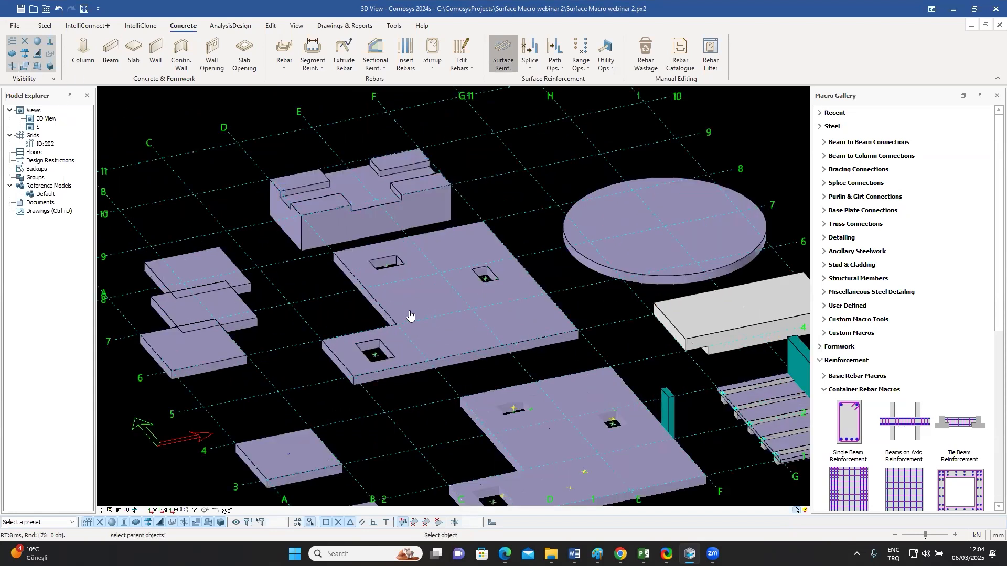
click(427, 302)
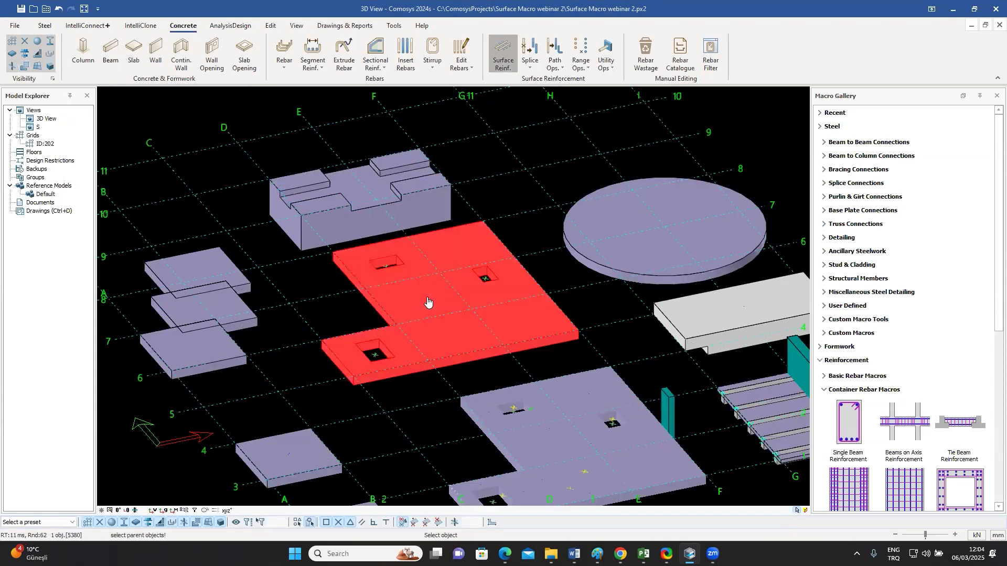
key(Return)
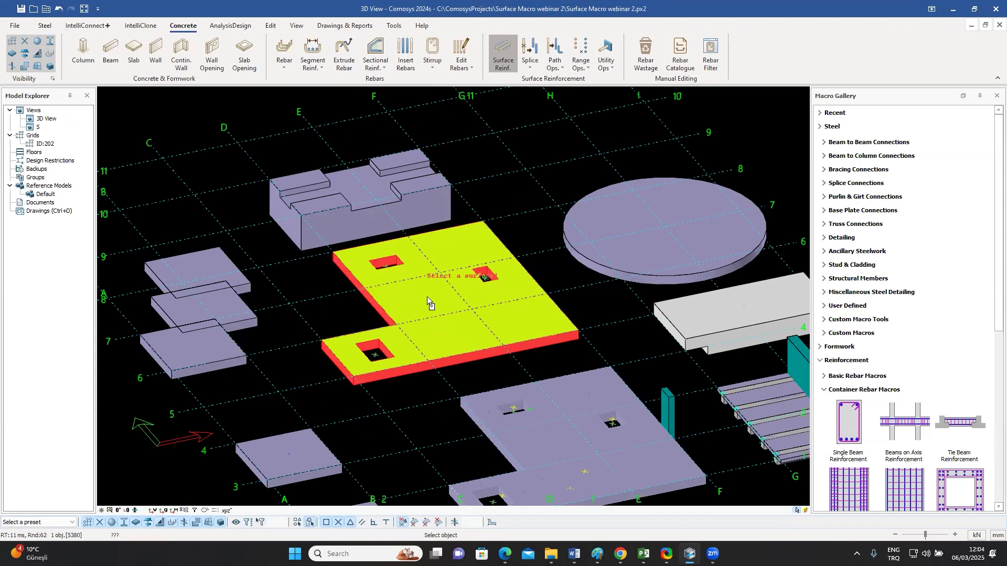
click(427, 297)
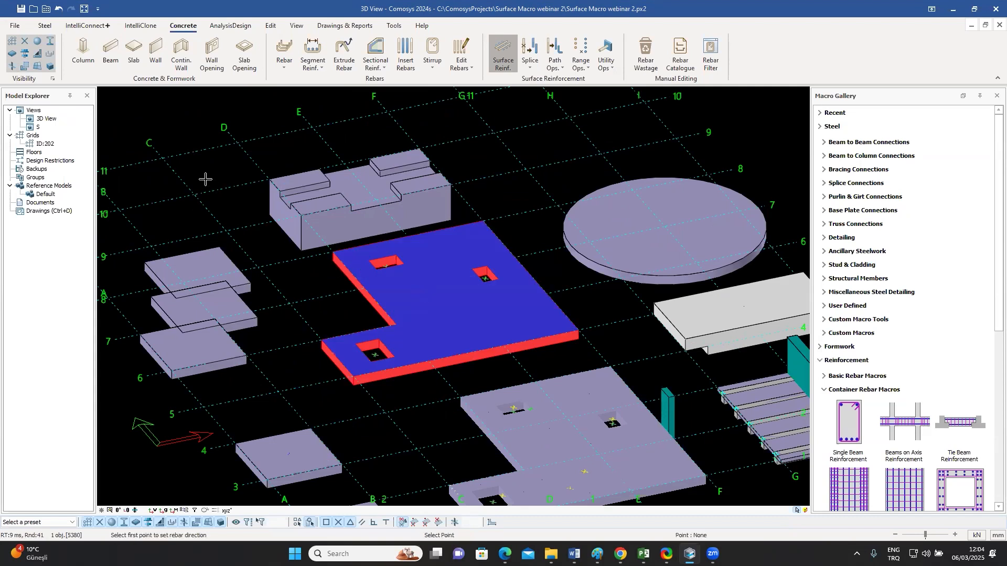
click(163, 157)
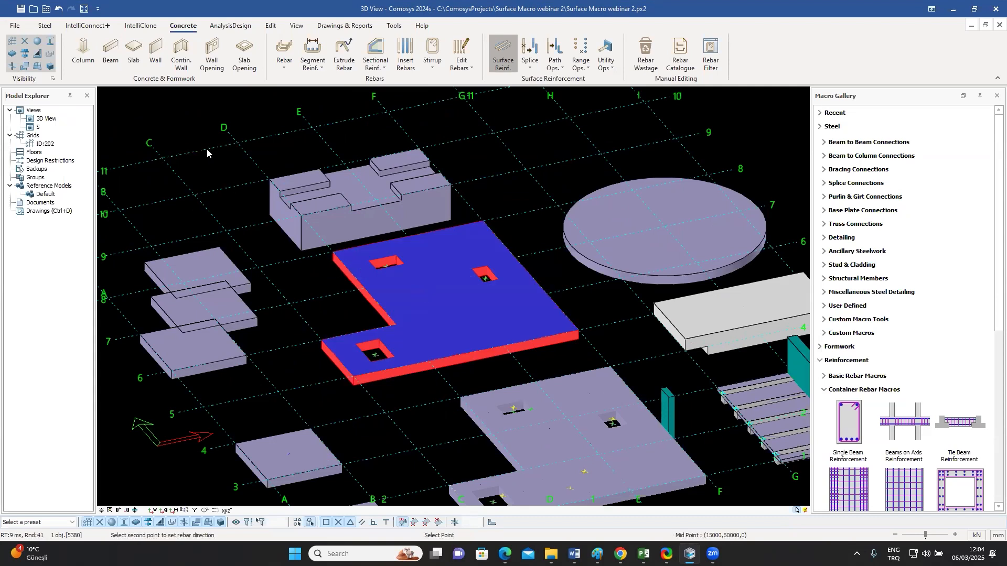
click(207, 153)
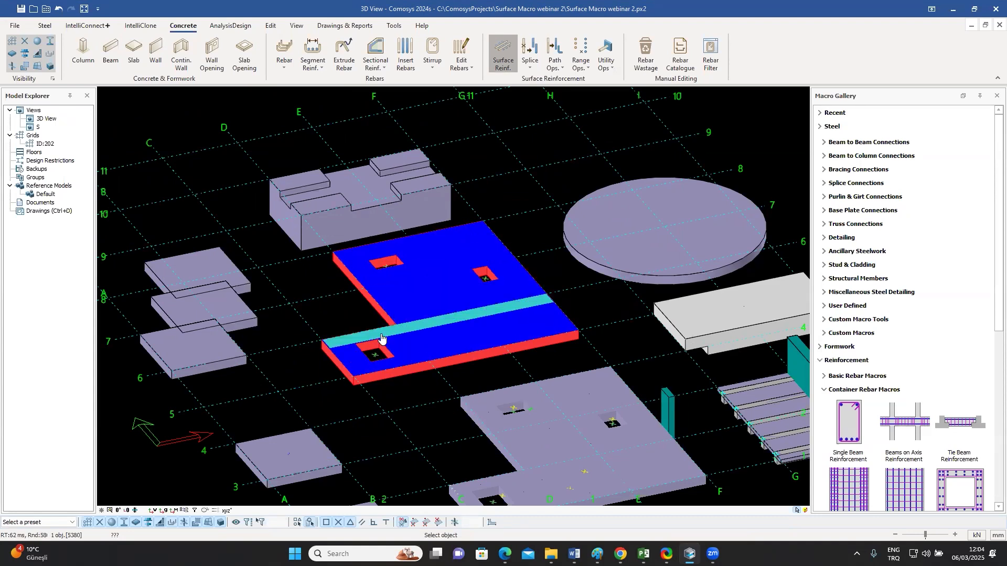
- Reinforce only selected subregions of the L-shaped slab: the full-length strips clear of the openings in both bar directions
click(381, 339)
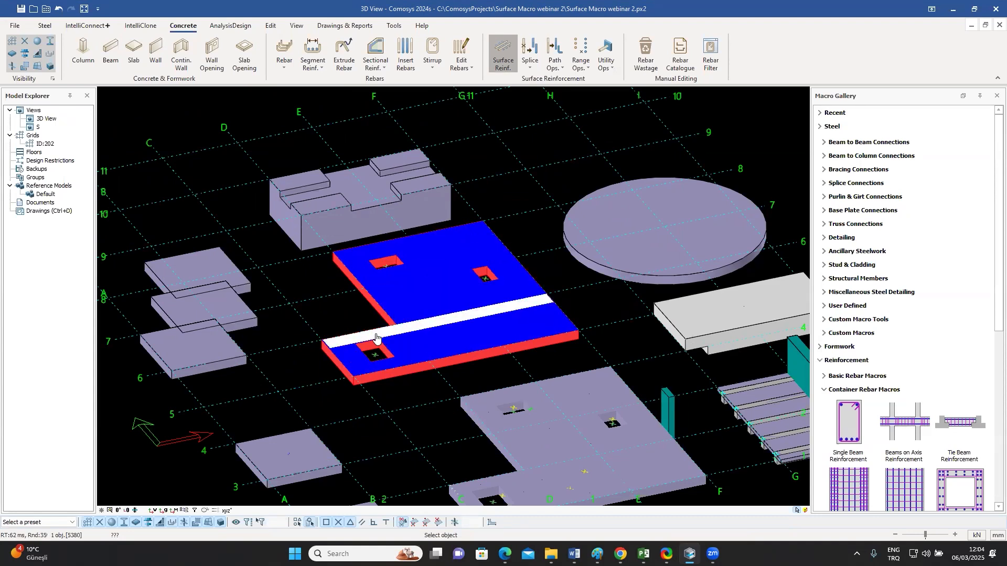
click(411, 360)
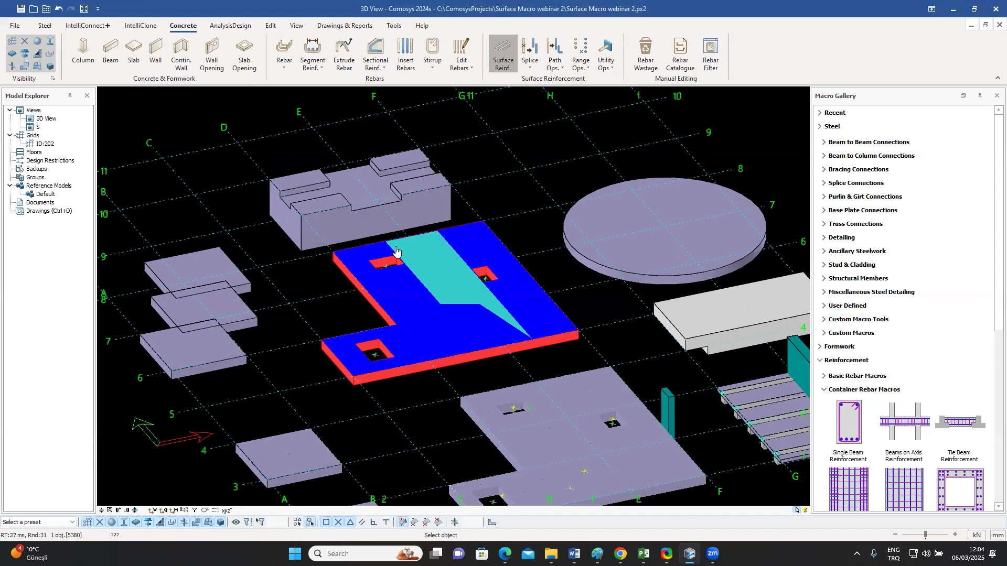
click(500, 255)
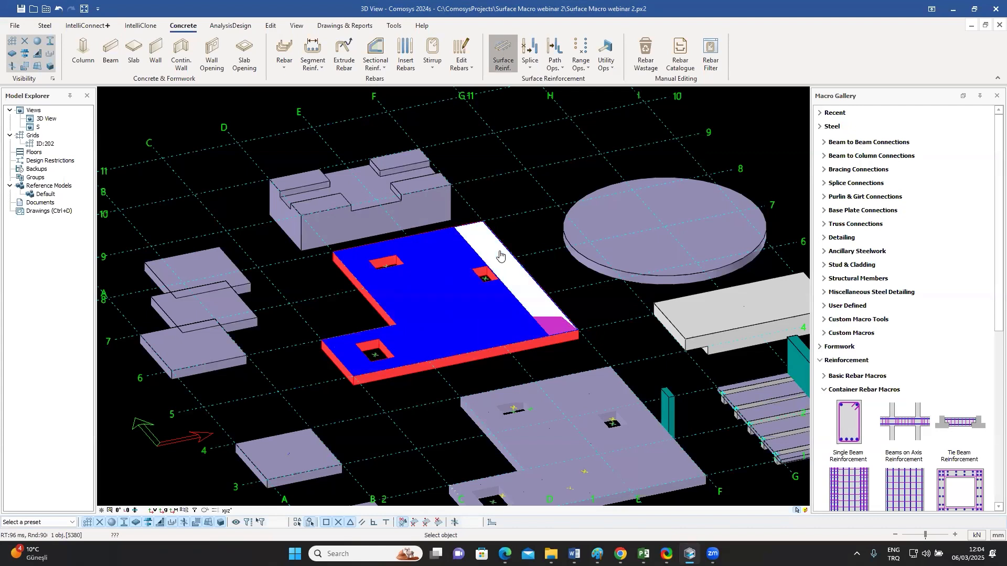
click(443, 254)
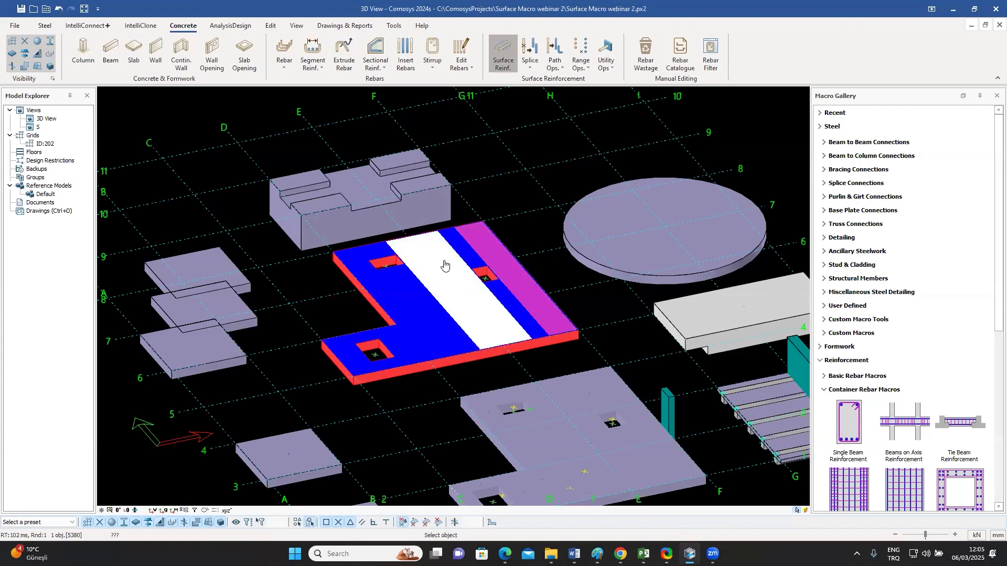
scroll(473, 288, up, 2)
scroll(474, 288, up, 1)
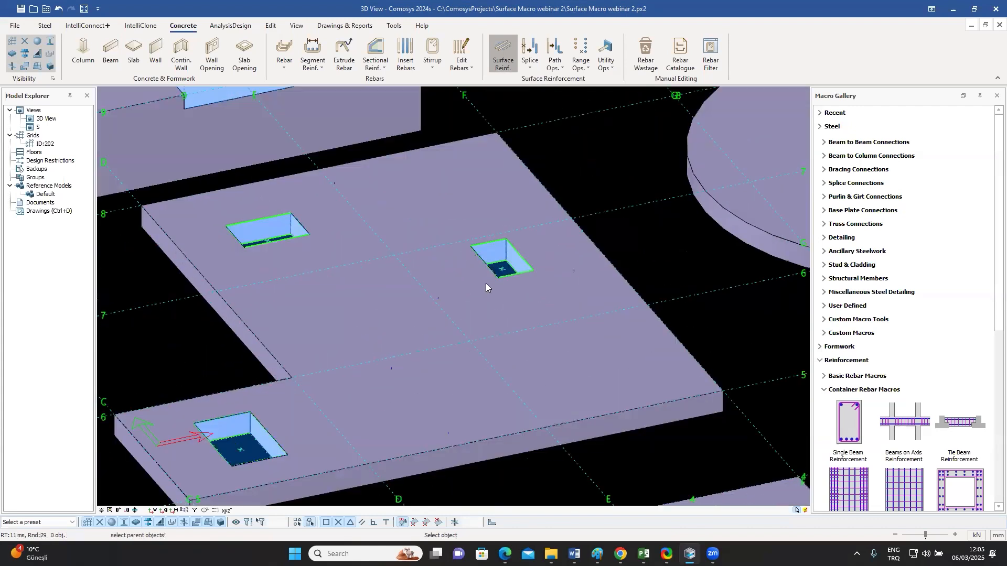
scroll(486, 283, down, 3)
scroll(482, 289, up, 1)
key(Escape)
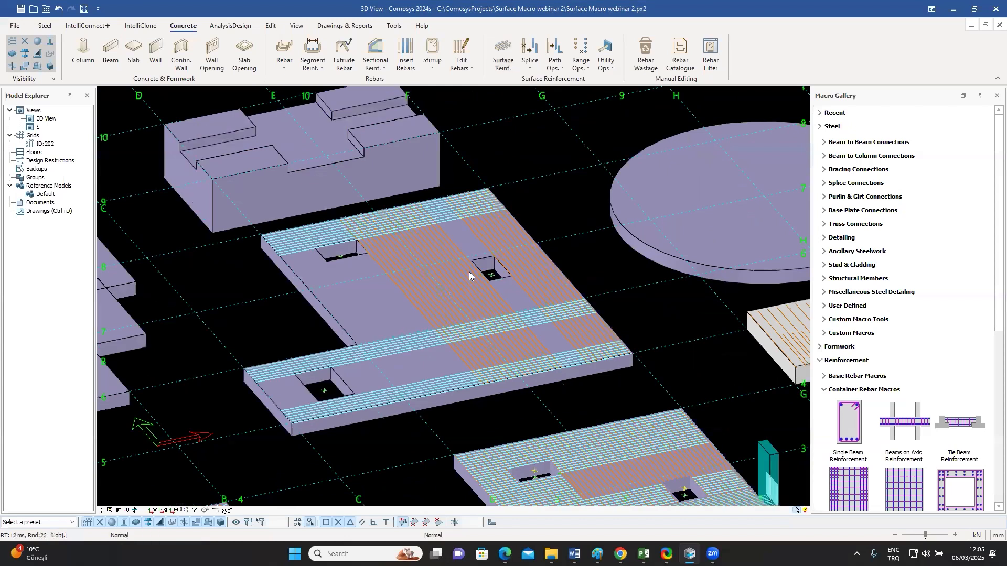
- Examine the bar strips placed between the openings and edges of the L-shaped slab
scroll(487, 284, up, 1)
scroll(511, 352, down, 2)
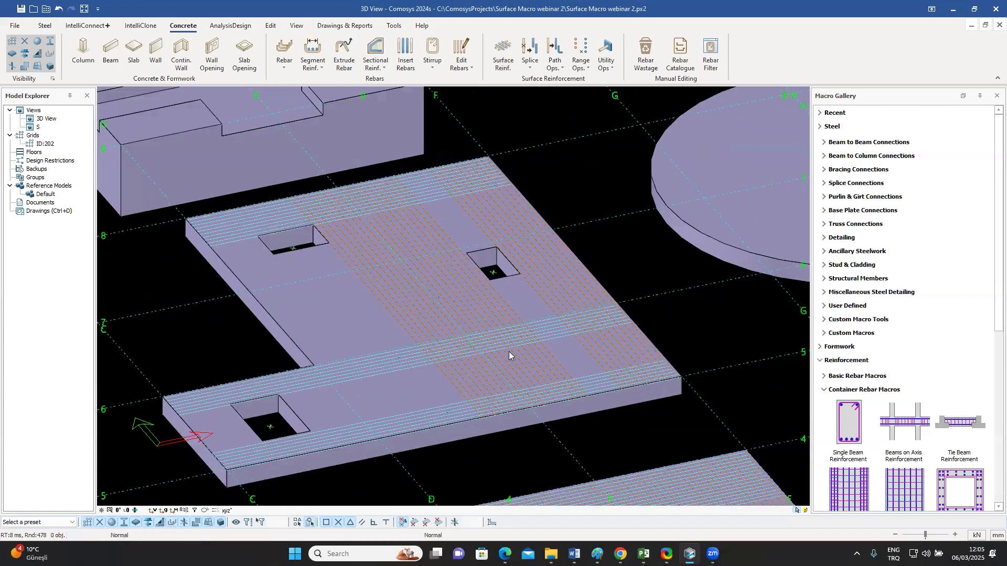
scroll(513, 354, up, 3)
scroll(480, 330, down, 2)
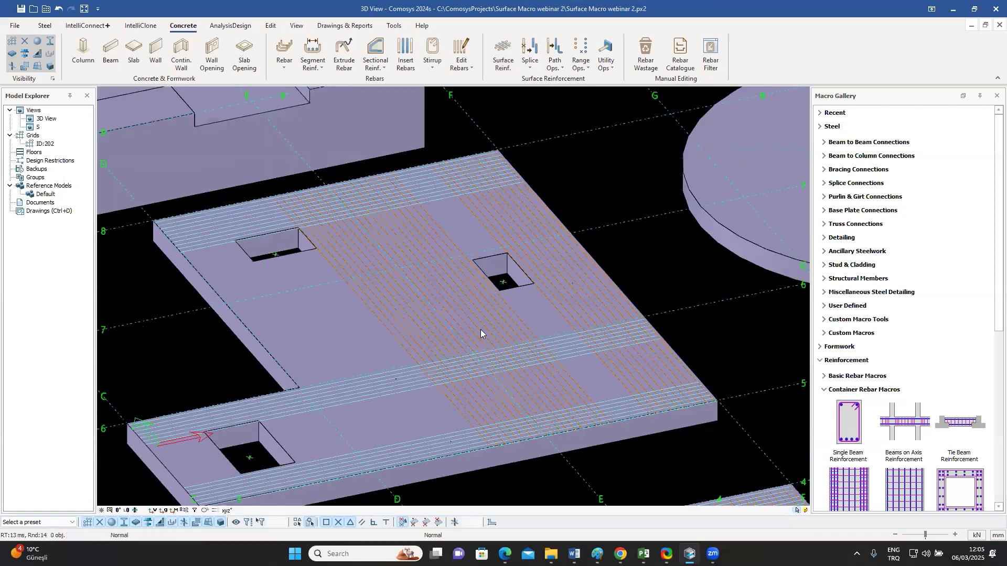
scroll(477, 341, up, 1)
scroll(577, 359, down, 2)
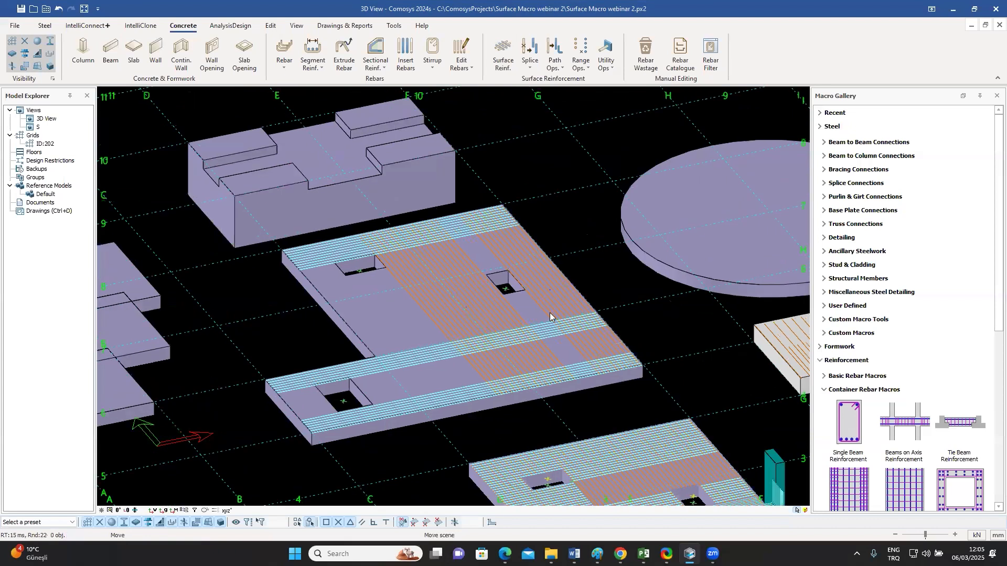
scroll(549, 312, up, 2)
scroll(504, 72, up, 2)
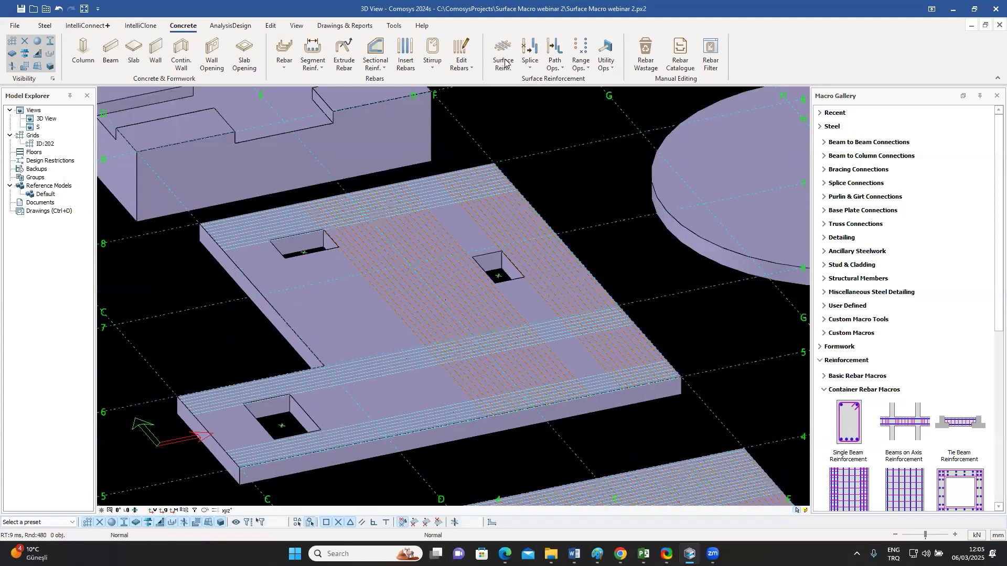
scroll(507, 63, down, 1)
middle_drag(435, 226, 444, 257)
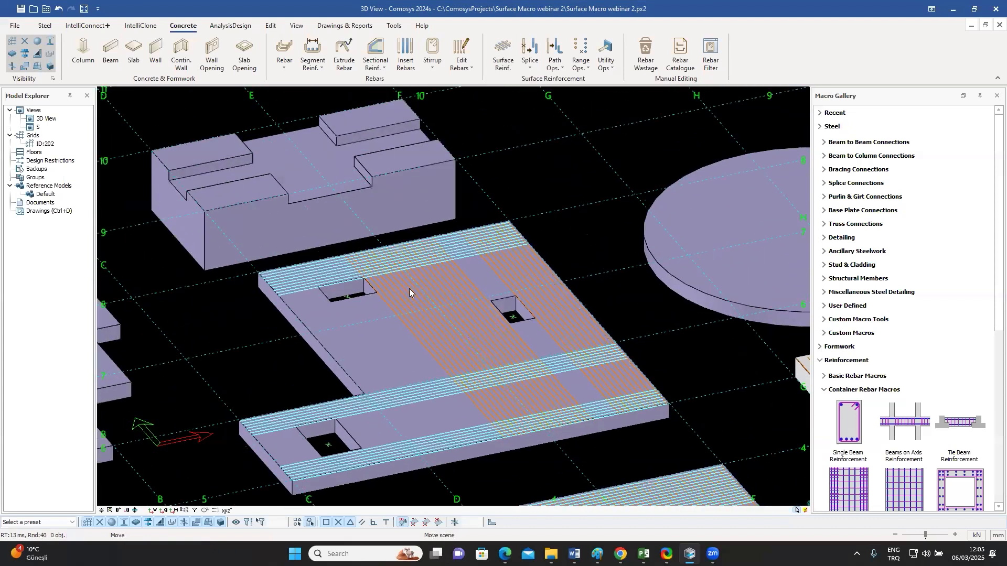
middle_drag(409, 288, 502, 305)
- Set the surface reinforcement execution mode to On multiple surfaces
click(503, 54)
click(428, 303)
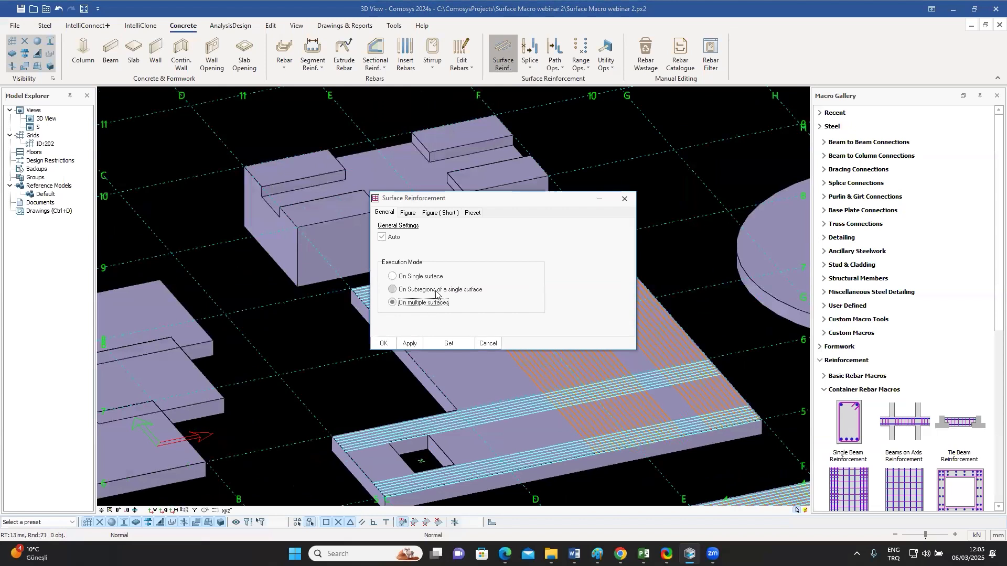
click(384, 343)
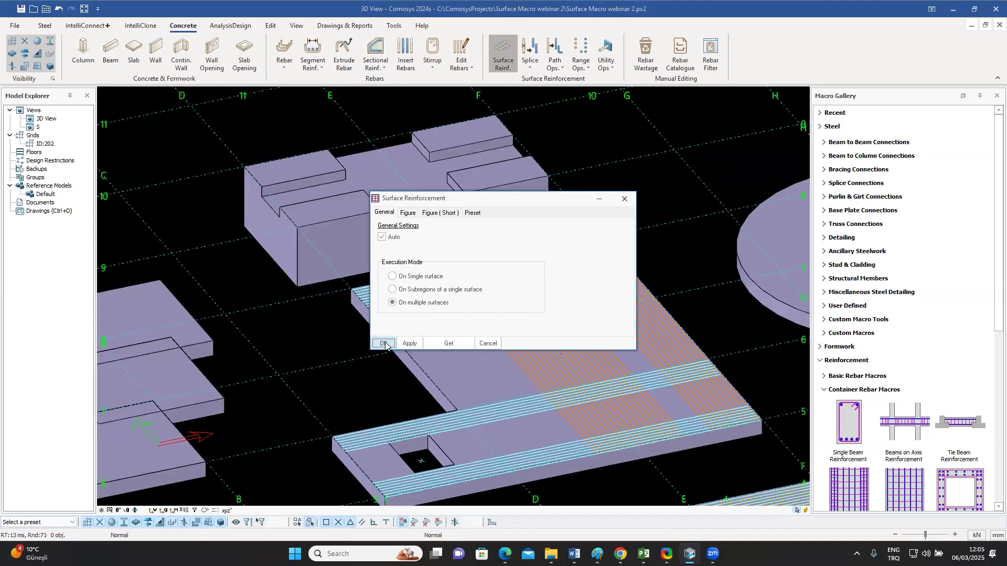
click(502, 63)
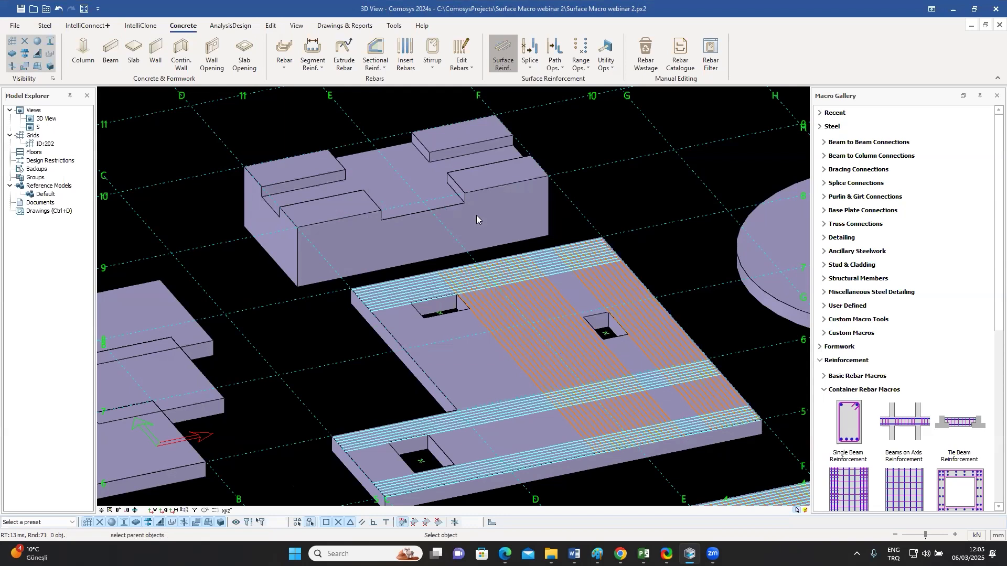
click(477, 221)
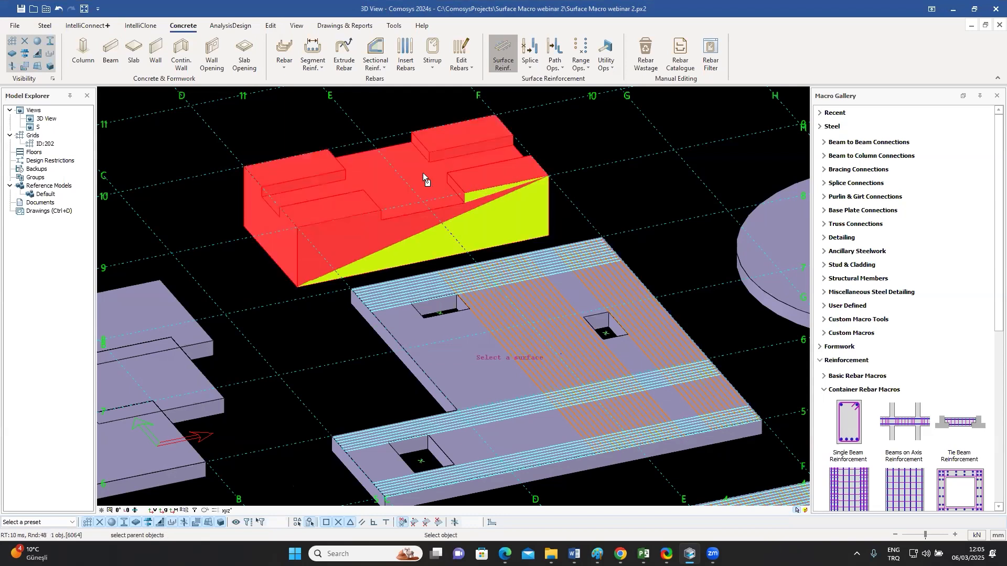
click(298, 164)
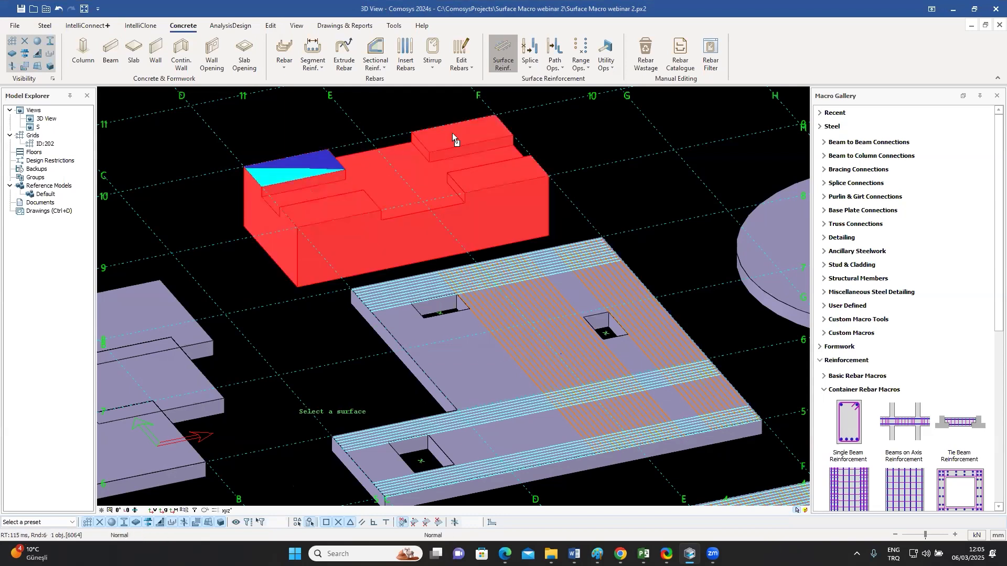
click(467, 143)
click(492, 171)
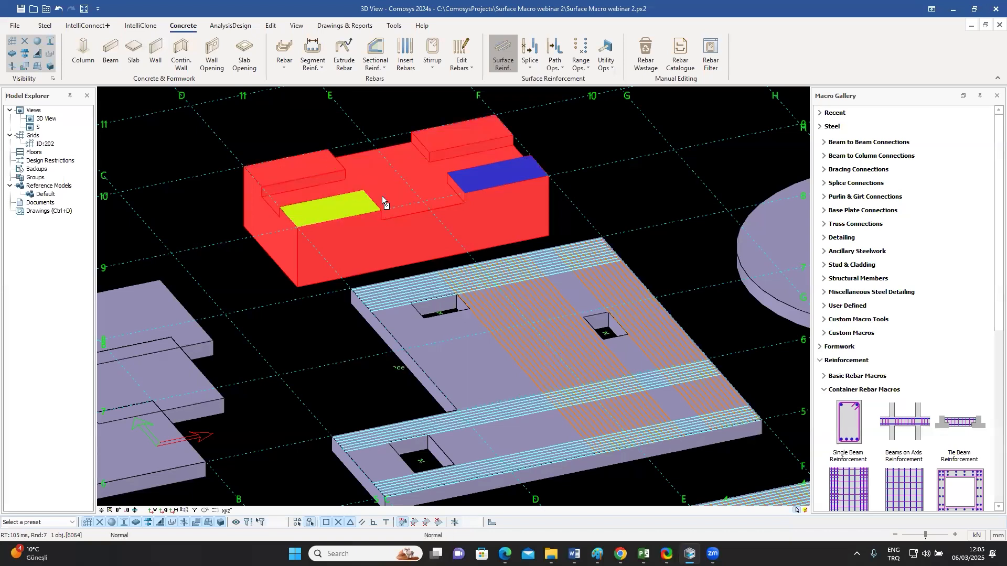
click(396, 193)
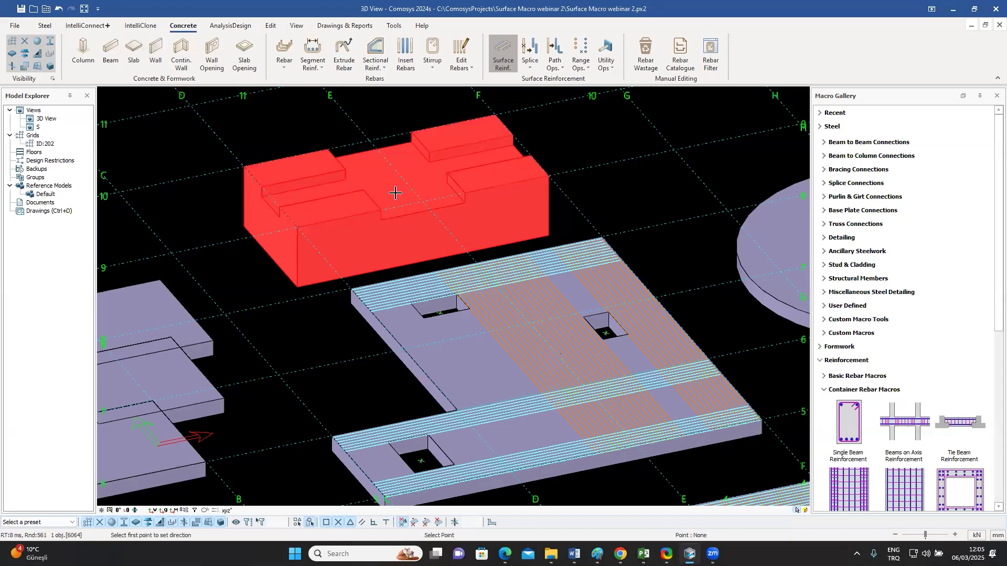
key(Escape)
scroll(401, 203, down, 1)
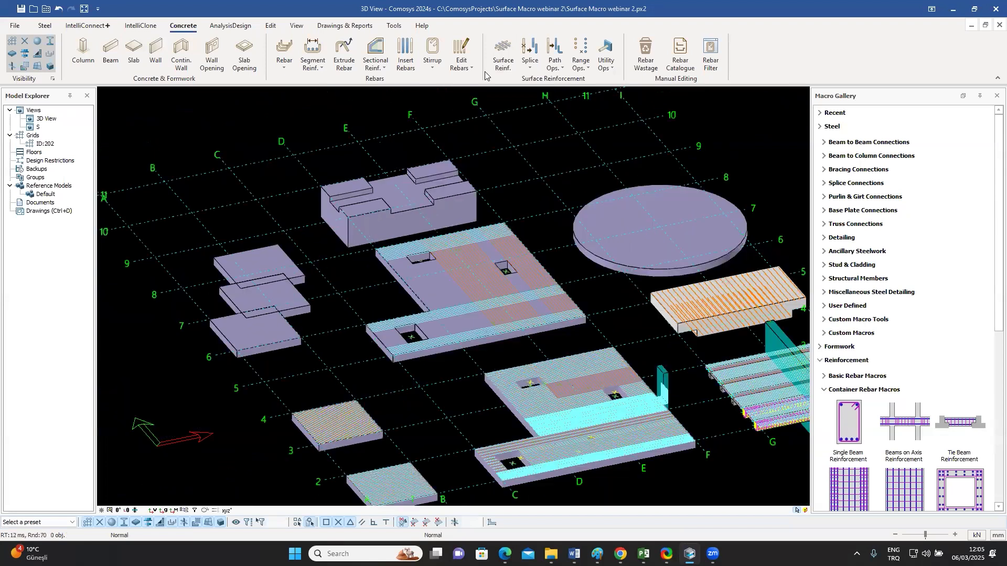
- Apply surface reinforcement to the stepped block's recessed central surface and four raised top surfaces, with the direction along grid line 11
click(503, 52)
scroll(351, 280, up, 2)
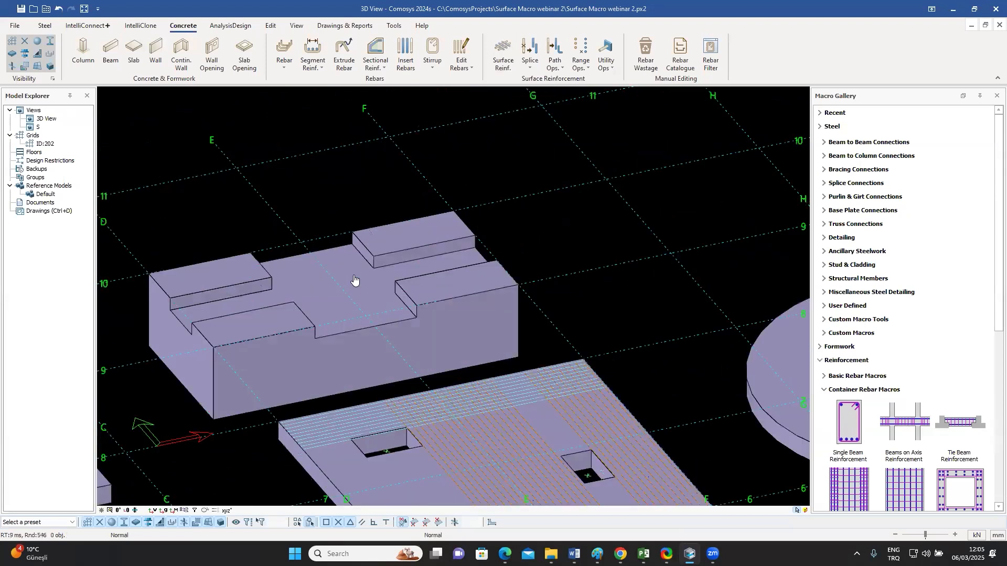
click(355, 278)
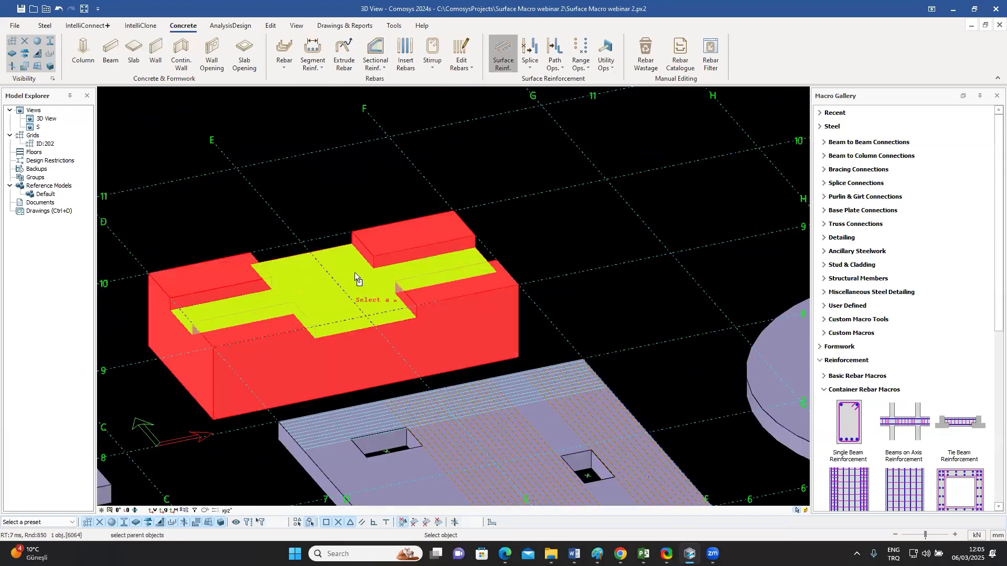
click(306, 281)
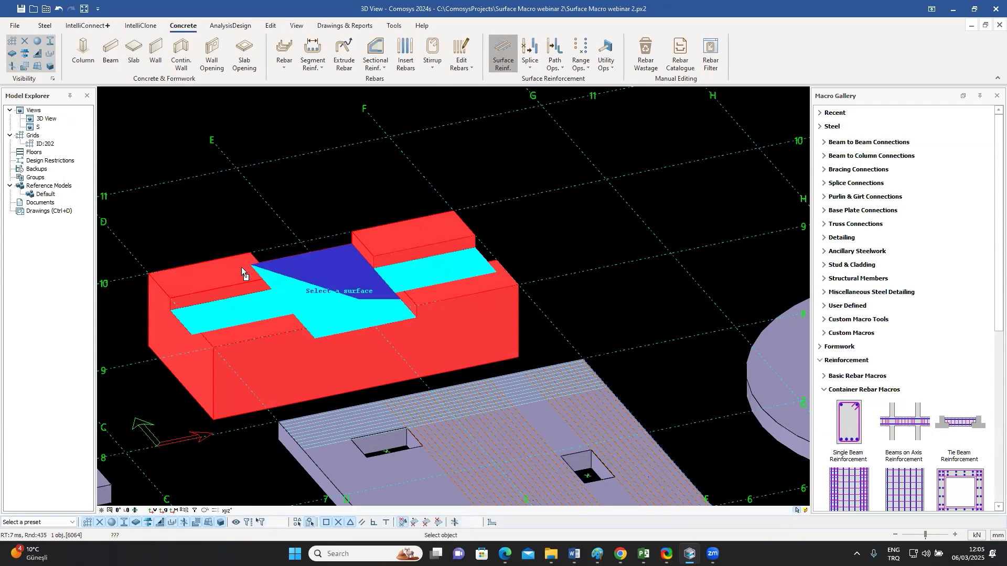
click(218, 269)
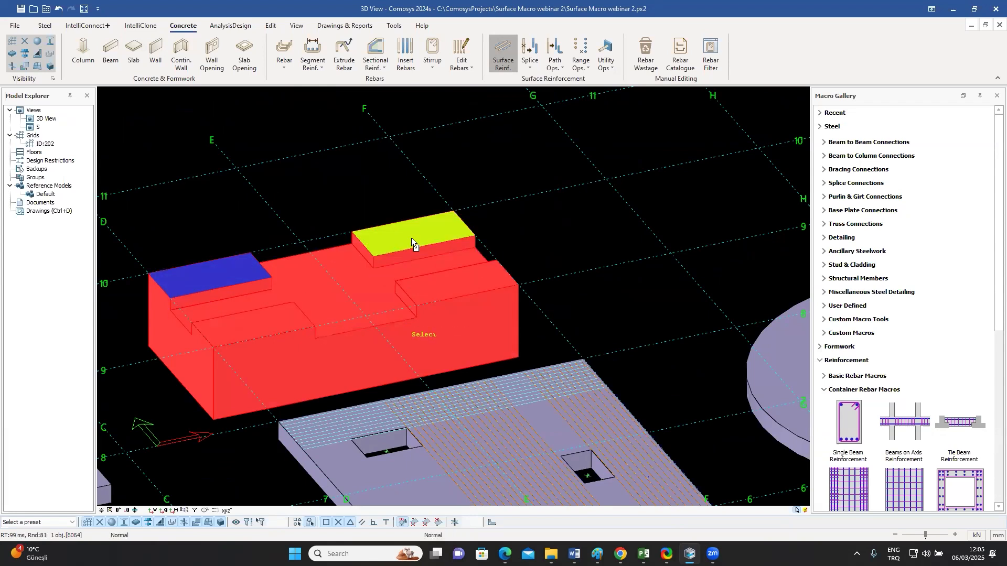
click(411, 237)
click(466, 285)
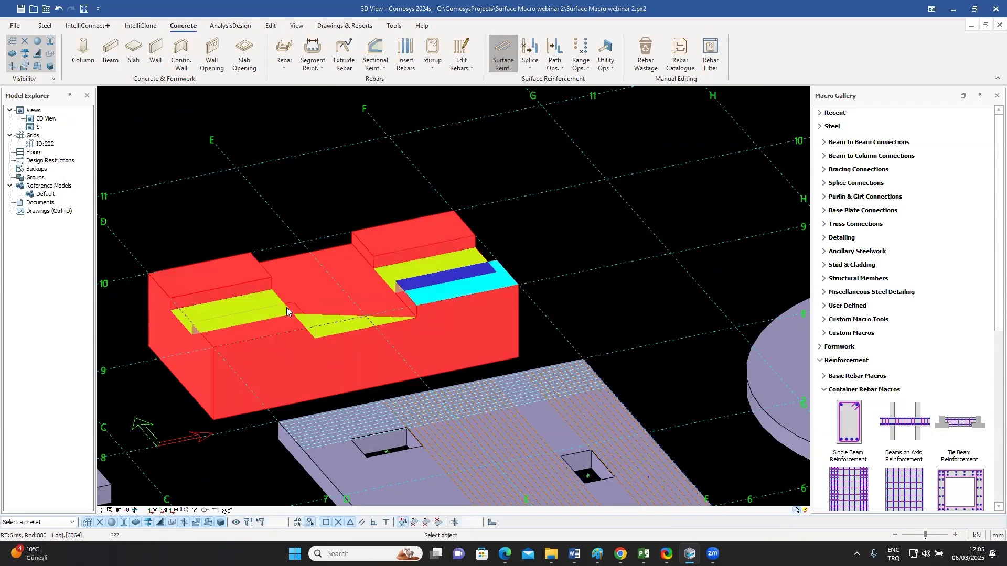
click(275, 321)
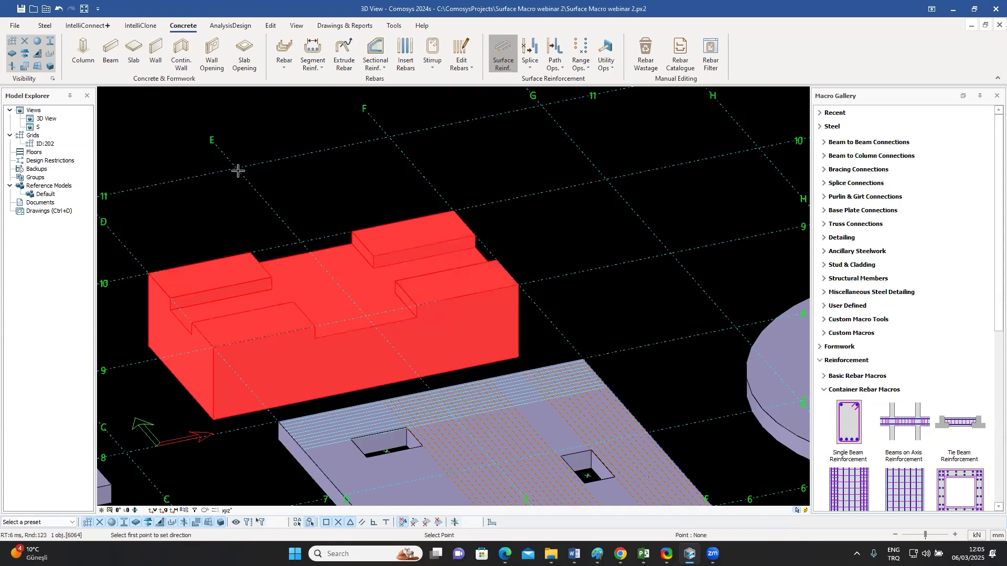
click(314, 152)
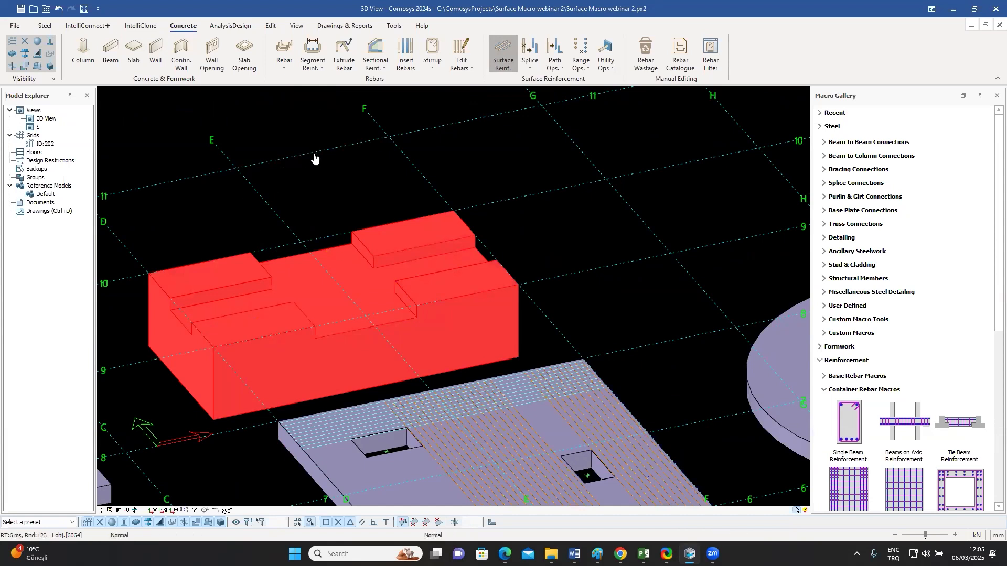
- Examine how the bars are laid out across the raised and recessed surfaces of the stepped block
scroll(343, 182, up, 2)
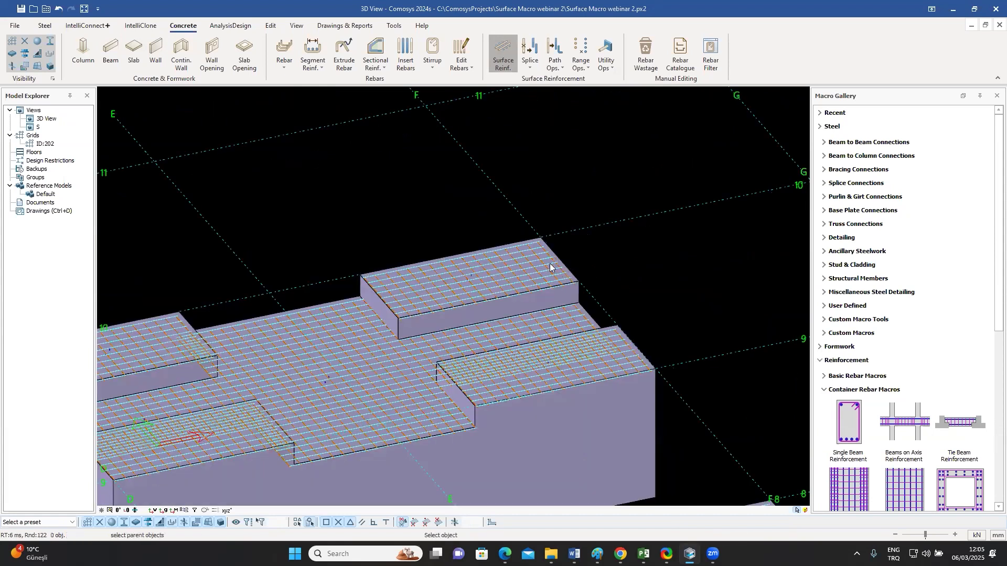
scroll(549, 263, down, 2)
middle_drag(524, 274, 496, 292)
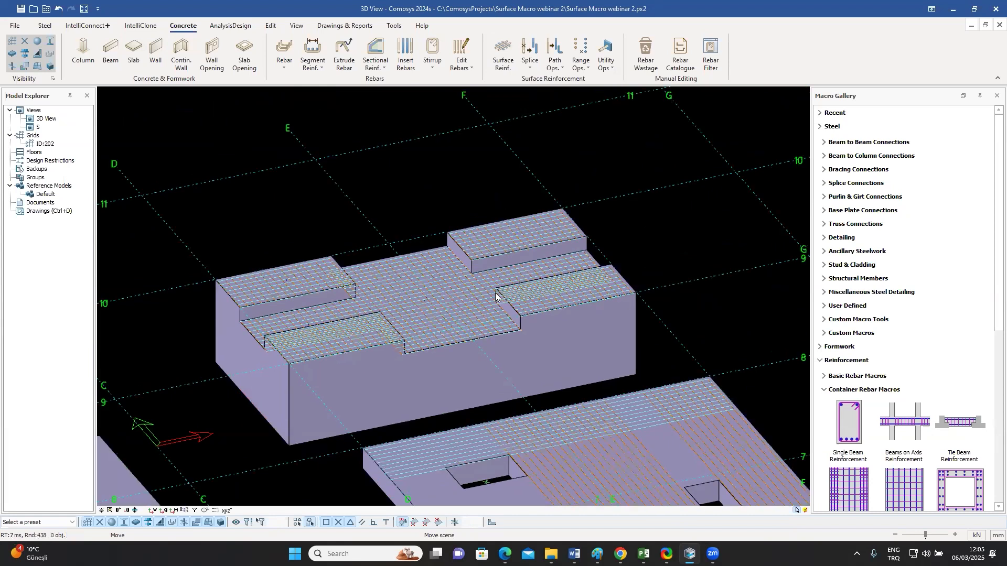
scroll(500, 290, up, 2)
scroll(446, 292, up, 2)
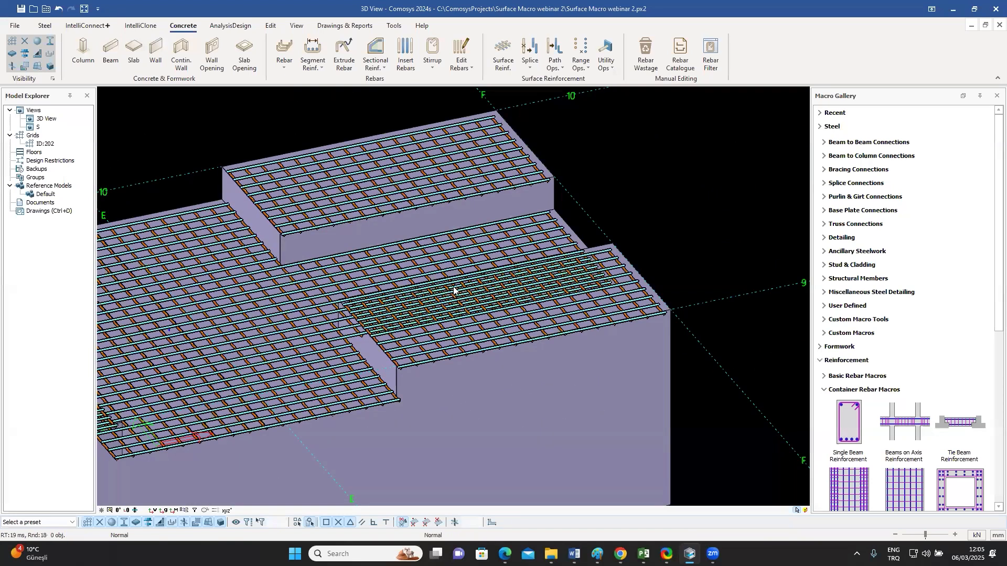
scroll(508, 270, up, 1)
scroll(504, 266, down, 1)
scroll(505, 266, down, 1)
ctrl+middle_drag(504, 267, 485, 251)
scroll(498, 261, down, 1)
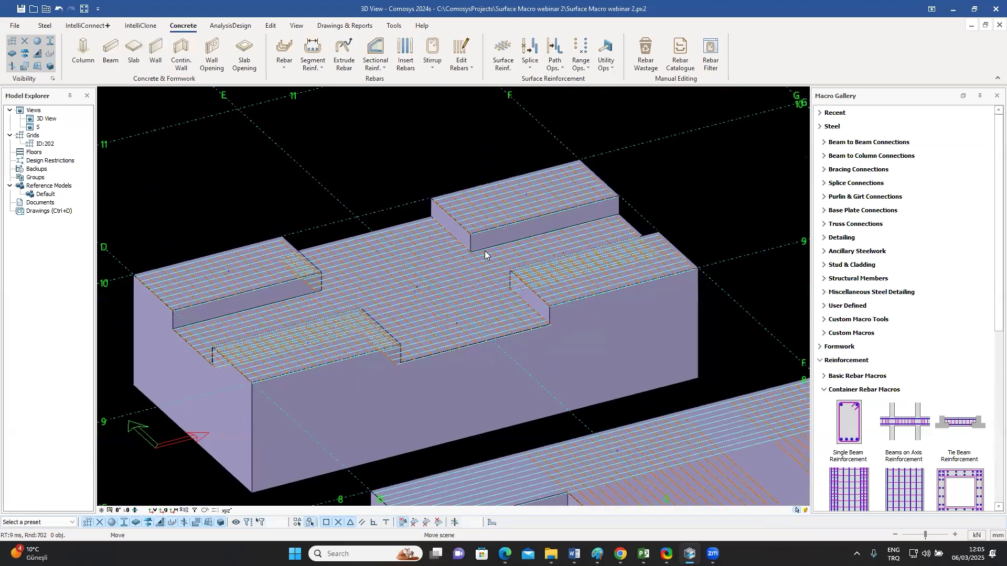
- Inspect the three overlapping square slabs between grid lines 6 and 9, checking each as a separate object
middle_drag(387, 301, 492, 278)
scroll(493, 278, down, 3)
scroll(490, 278, down, 2)
middle_drag(453, 318, 438, 293)
scroll(407, 343, up, 4)
click(403, 355)
click(418, 292)
click(395, 192)
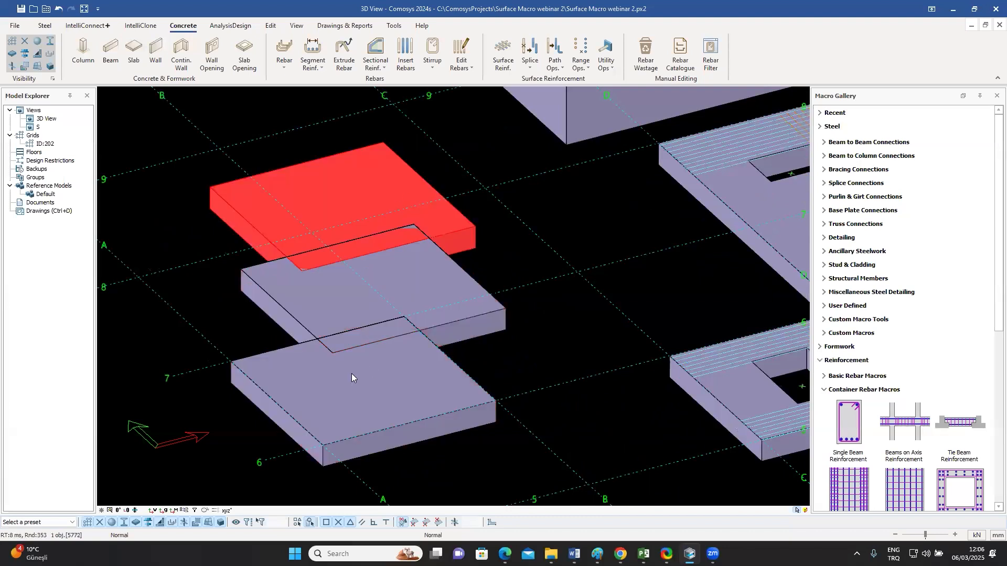
click(511, 260)
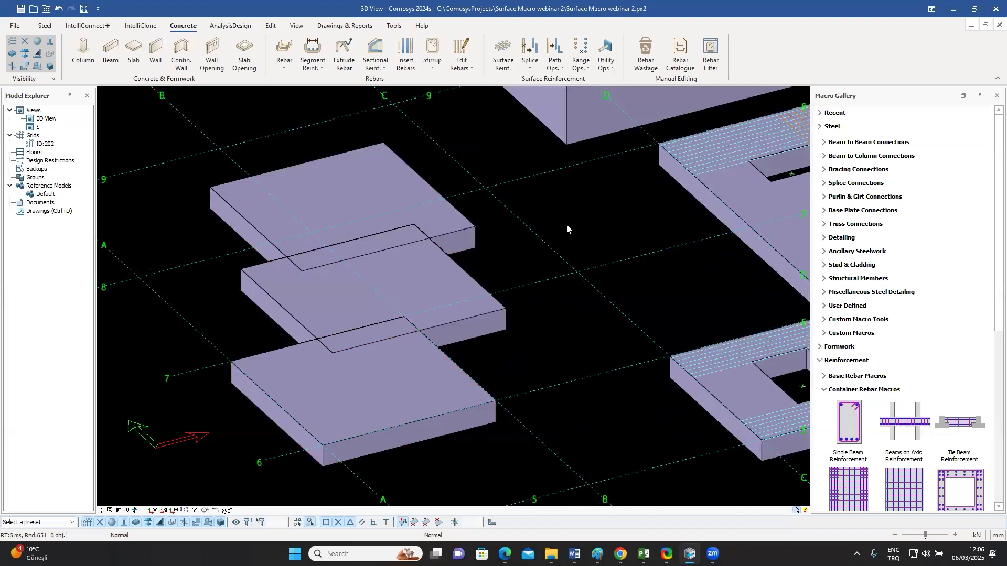
- Apply surface reinforcement to the combined top surface of the three overlapping slabs, with the bar direction set along grid line 9
click(503, 57)
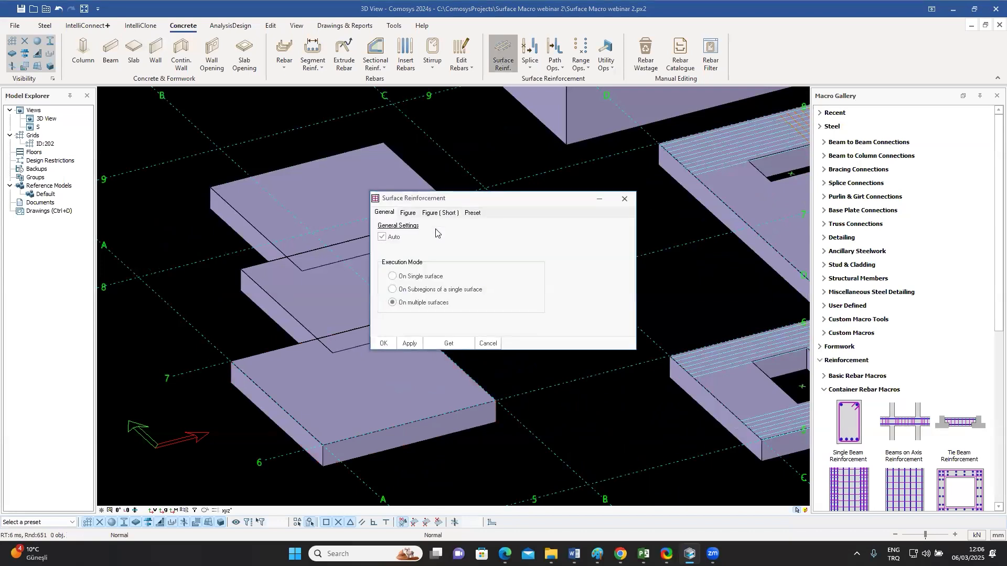
click(409, 344)
scroll(505, 246, down, 2)
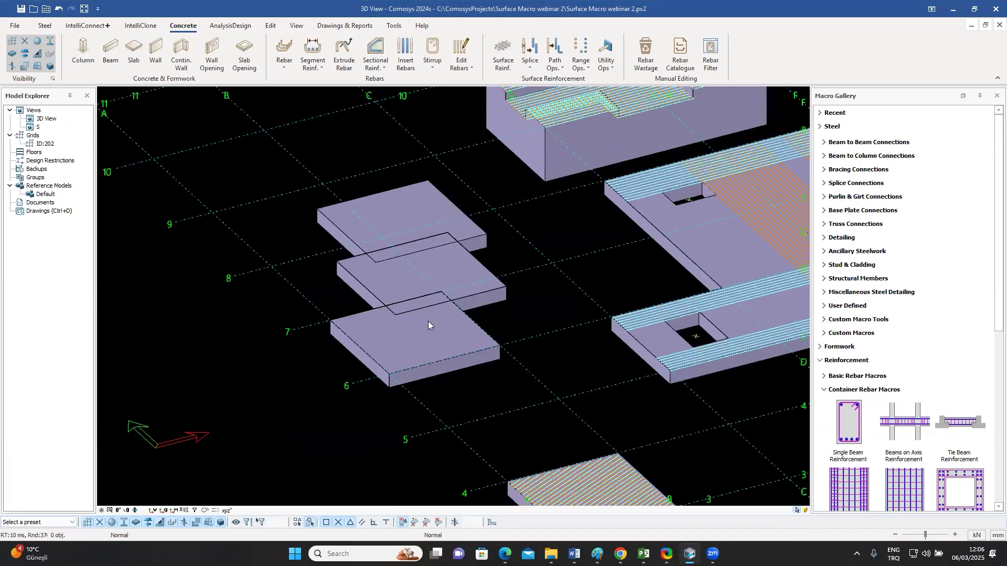
scroll(428, 321, down, 1)
click(428, 321)
click(424, 275)
click(442, 213)
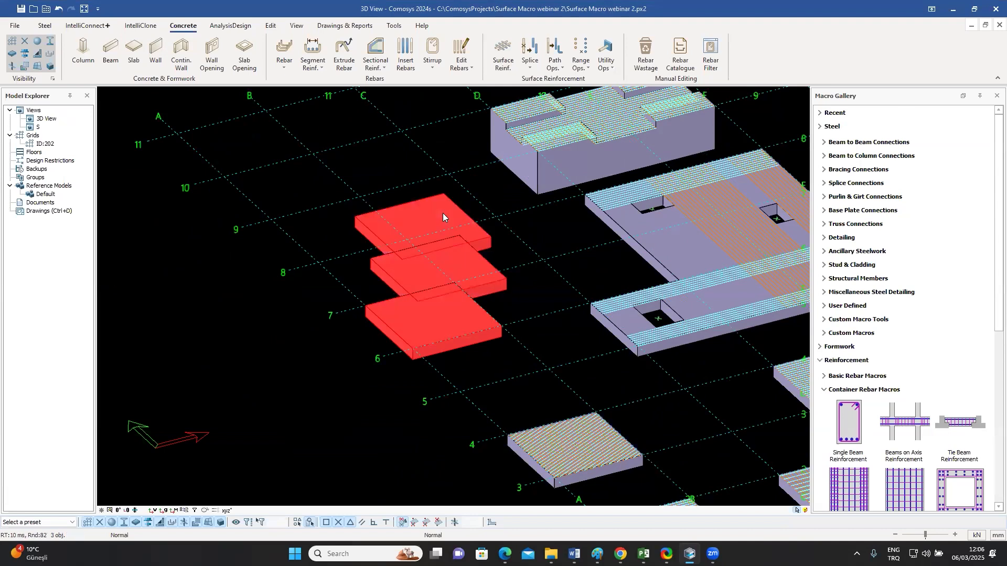
click(504, 50)
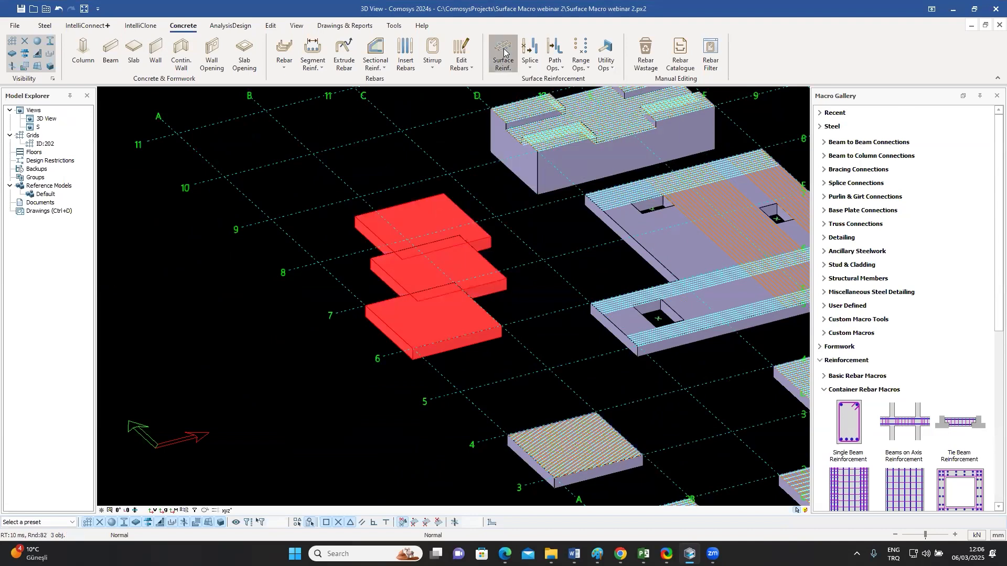
click(441, 312)
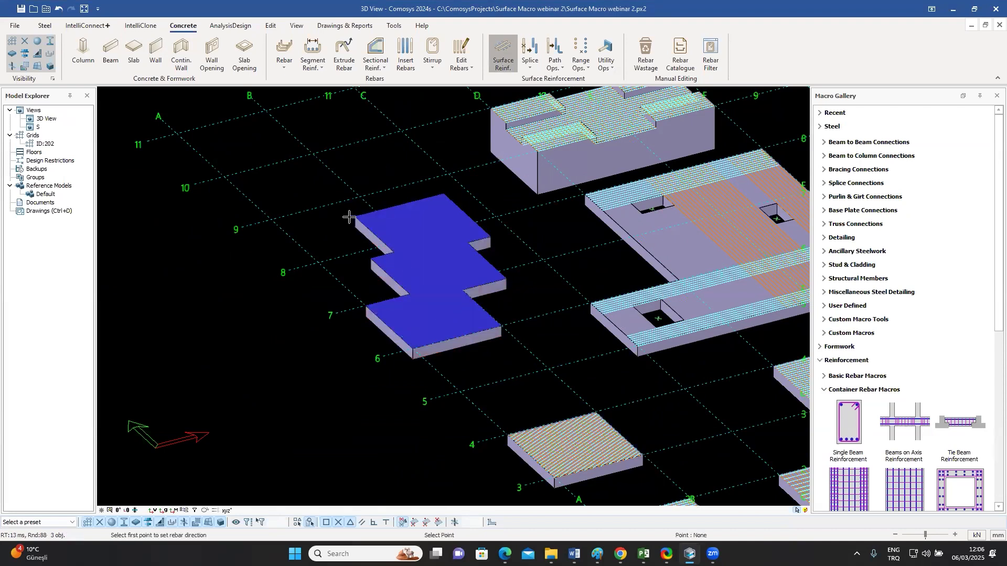
click(272, 220)
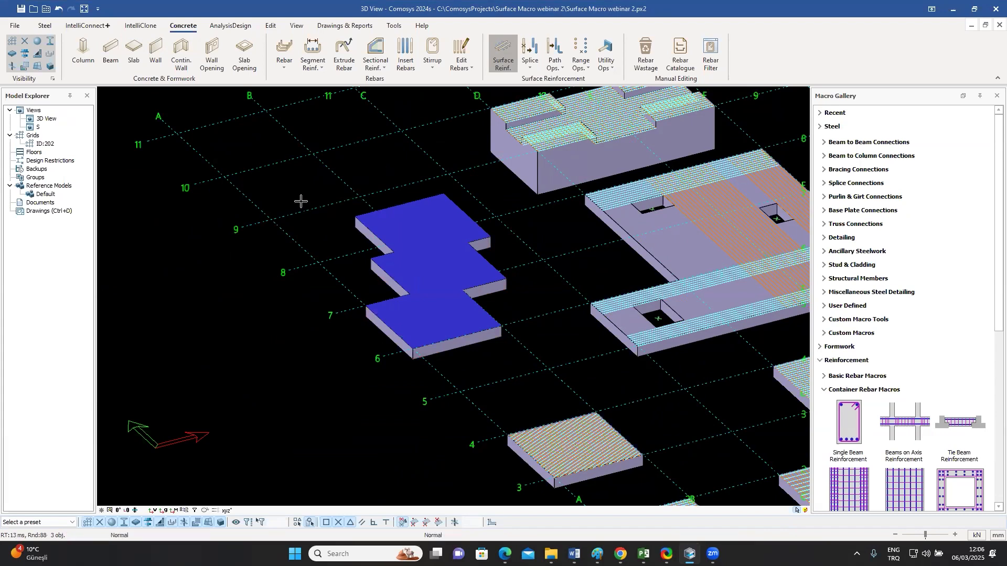
click(359, 198)
scroll(424, 271, up, 4)
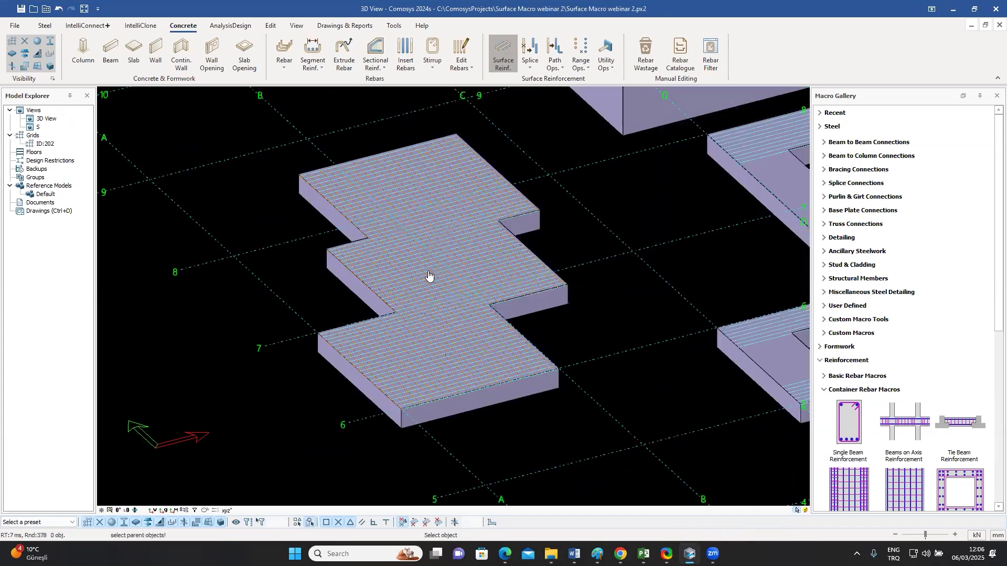
scroll(429, 273, up, 2)
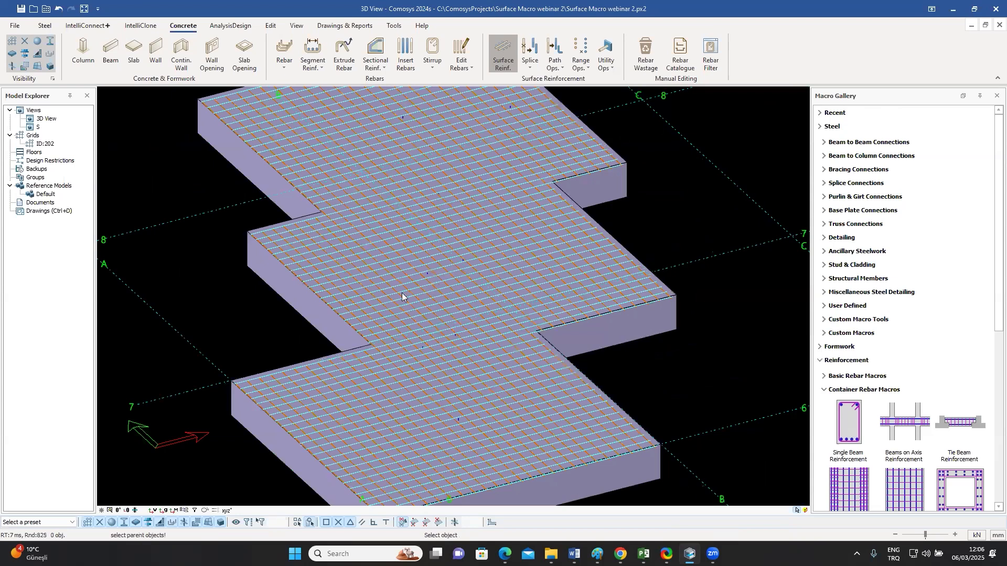
scroll(260, 429, up, 3)
scroll(420, 268, up, 2)
key(Escape)
- Inspect in plan view the bar groups on the slab between grid lines 6 and 7
key(ctrl+p)
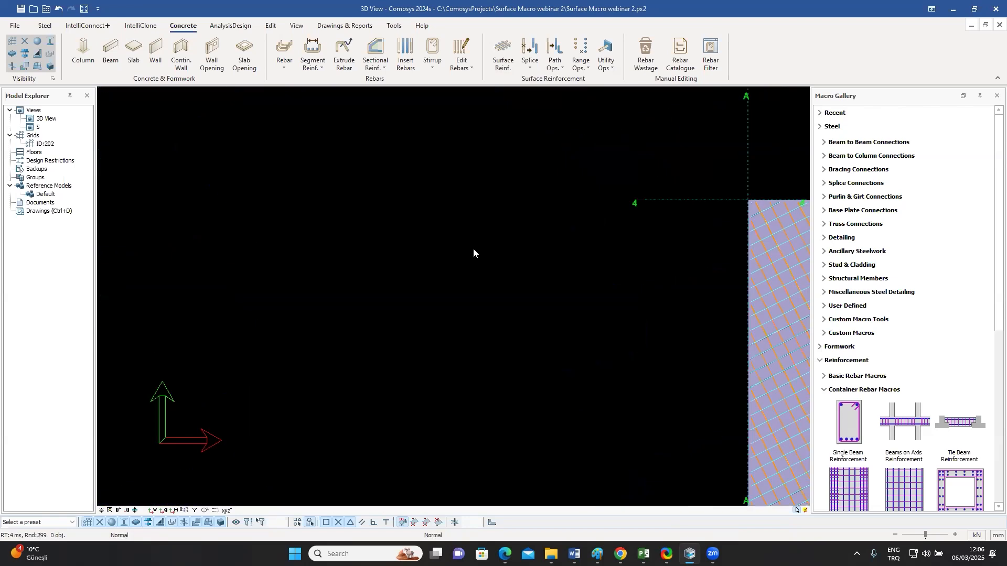
scroll(399, 243, down, 3)
middle_drag(574, 266, 468, 174)
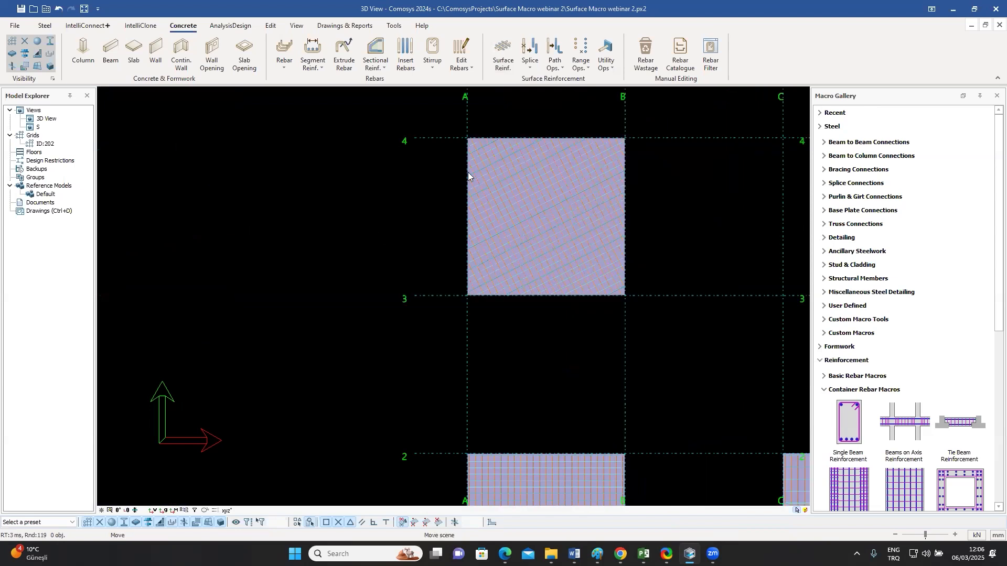
scroll(468, 173, down, 5)
scroll(471, 117, up, 8)
click(476, 160)
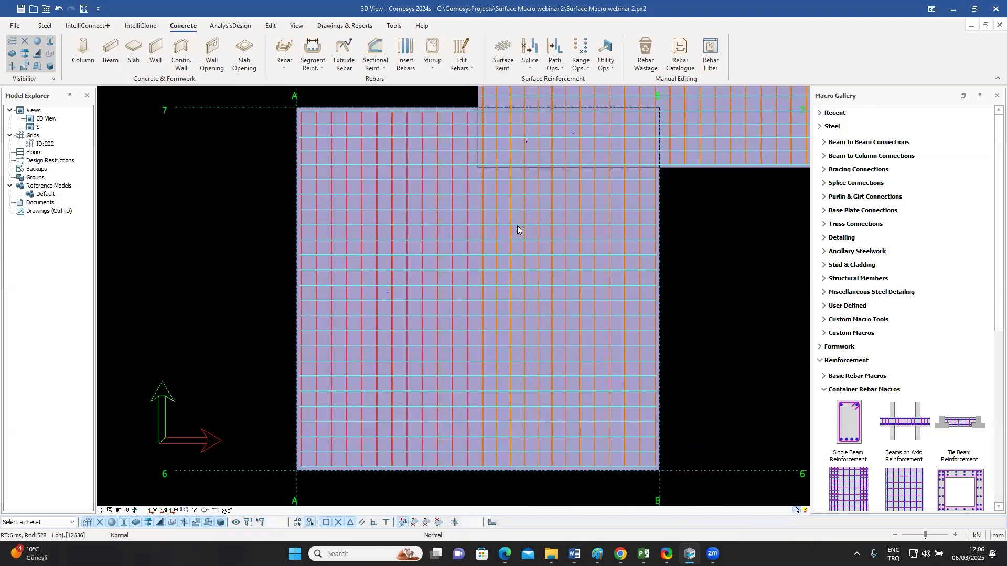
scroll(517, 226, up, 3)
scroll(518, 248, down, 5)
scroll(490, 161, up, 1)
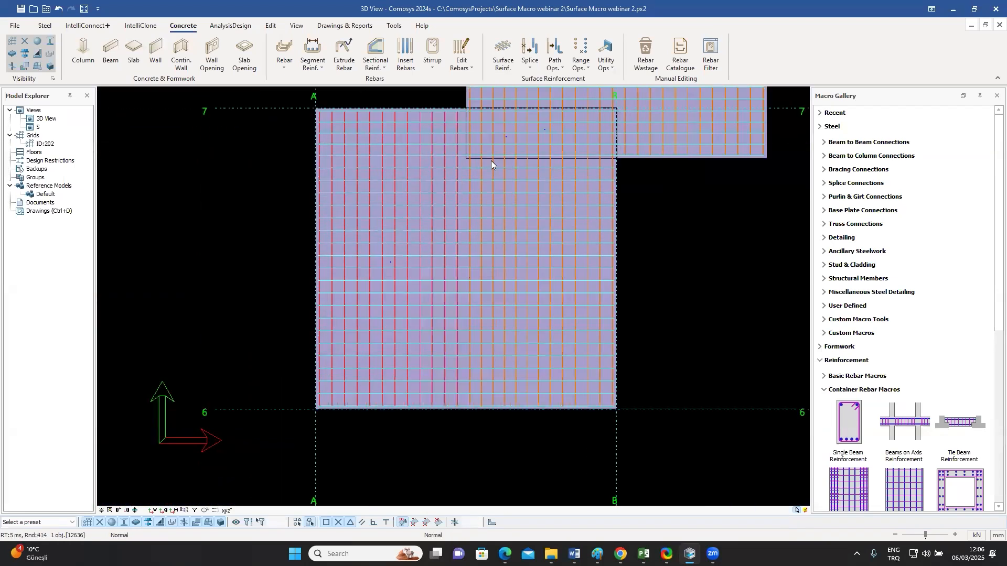
- Inspect the bar groups running through the middle slab's overlaps, and return to an angled 3D view of the model
scroll(503, 189, up, 4)
scroll(519, 223, down, 5)
scroll(493, 225, up, 2)
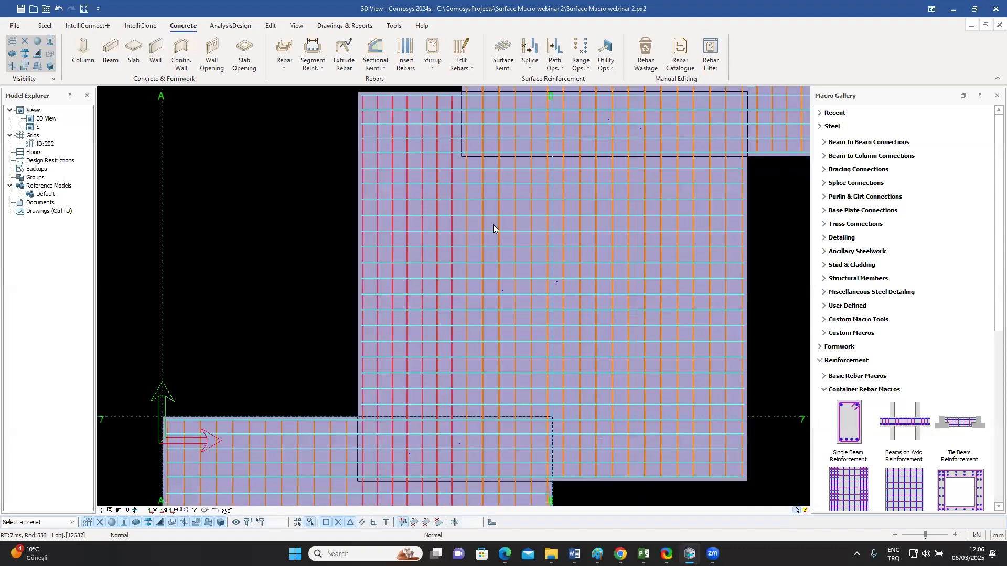
scroll(494, 224, up, 2)
scroll(522, 224, down, 3)
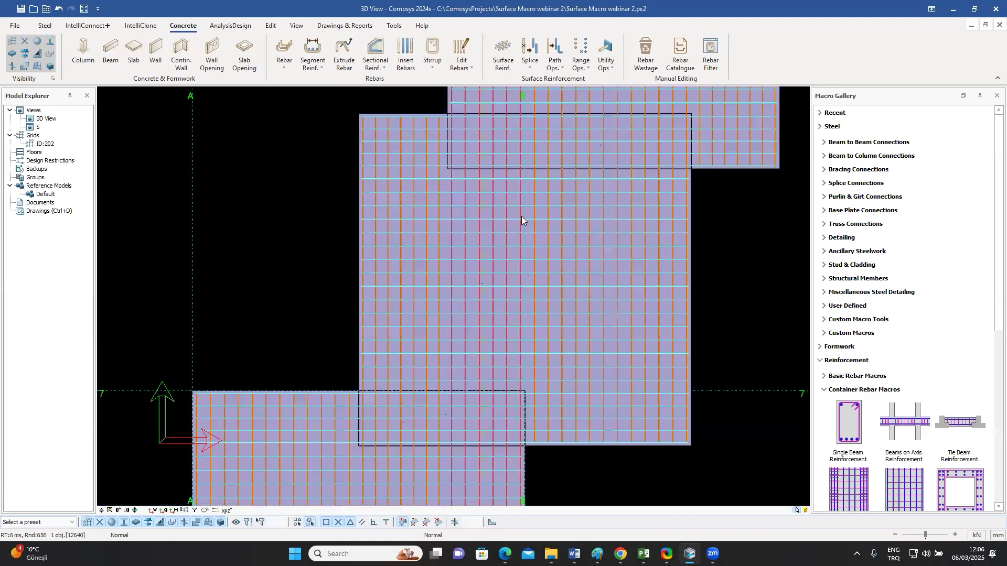
scroll(522, 216, down, 7)
shift+middle_drag(522, 216, 603, 219)
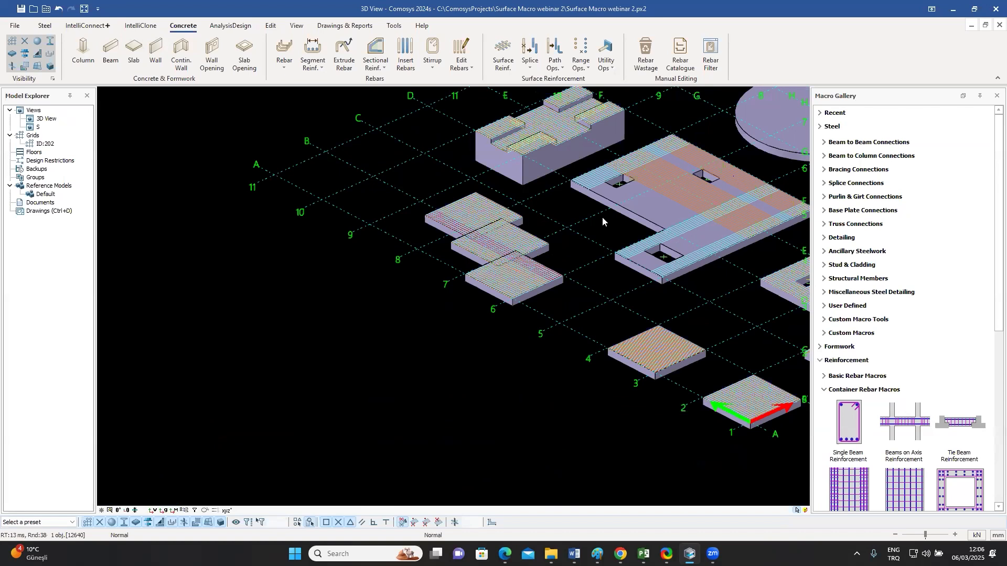
middle_drag(585, 267, 567, 265)
middle_drag(440, 254, 433, 261)
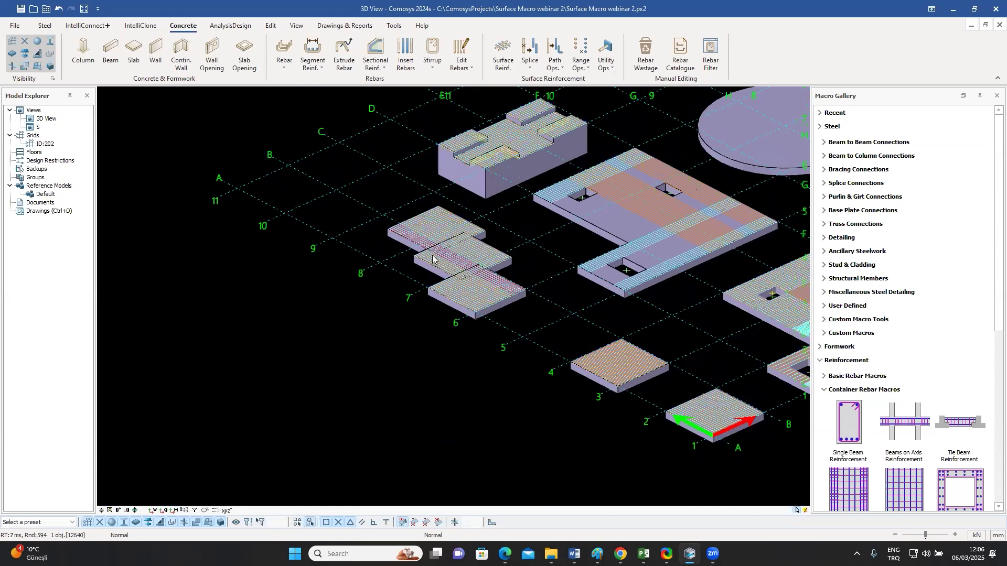
- Apply surface reinforcement to the top surface of the circular slab, with the bar direction set along grid line 9
middle_drag(550, 264, 522, 283)
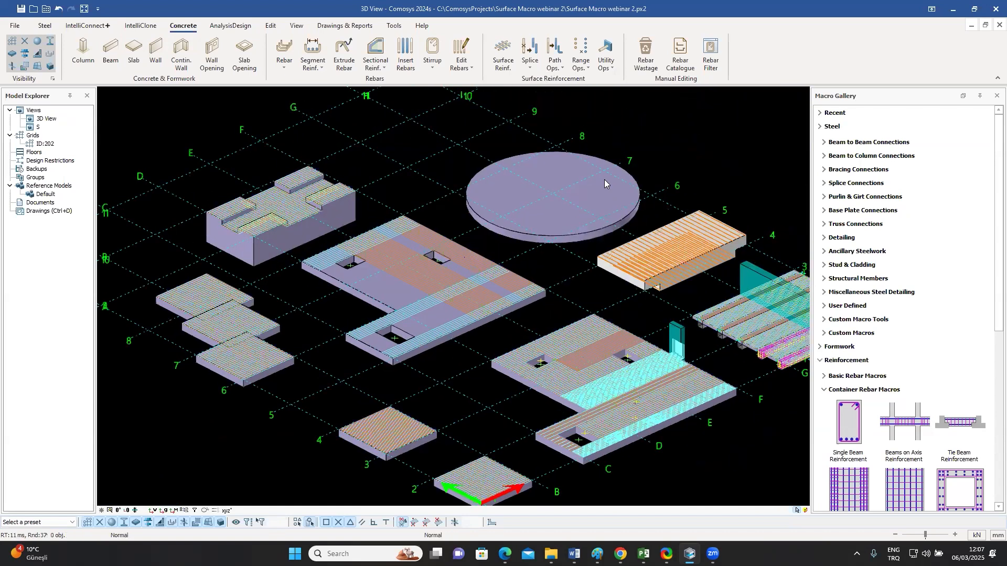
click(504, 51)
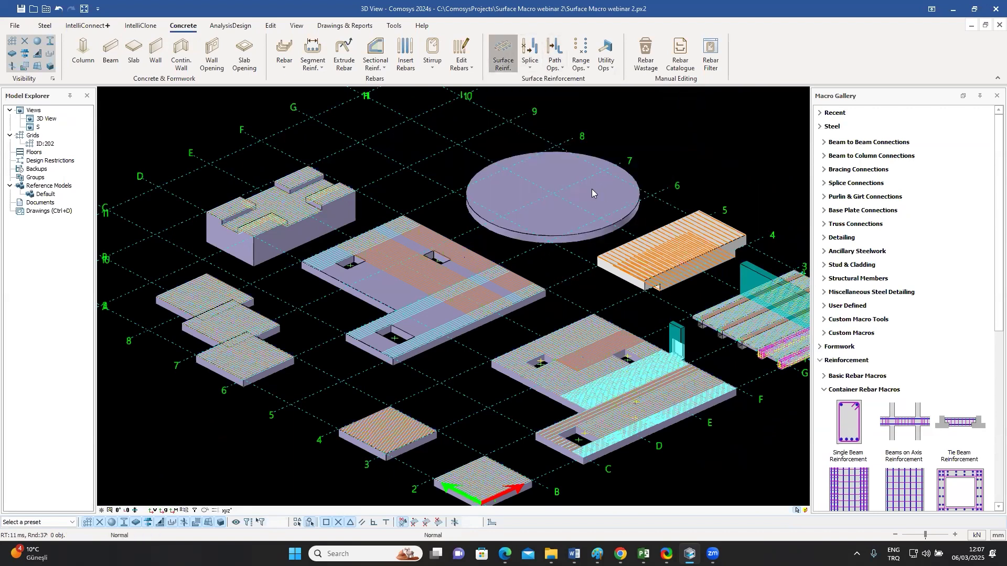
click(591, 190)
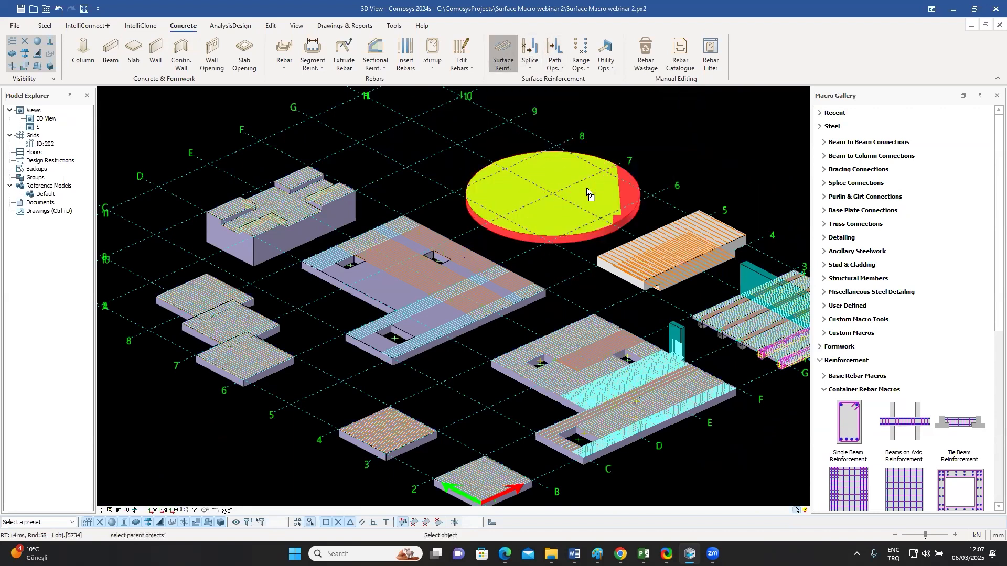
click(409, 165)
click(455, 144)
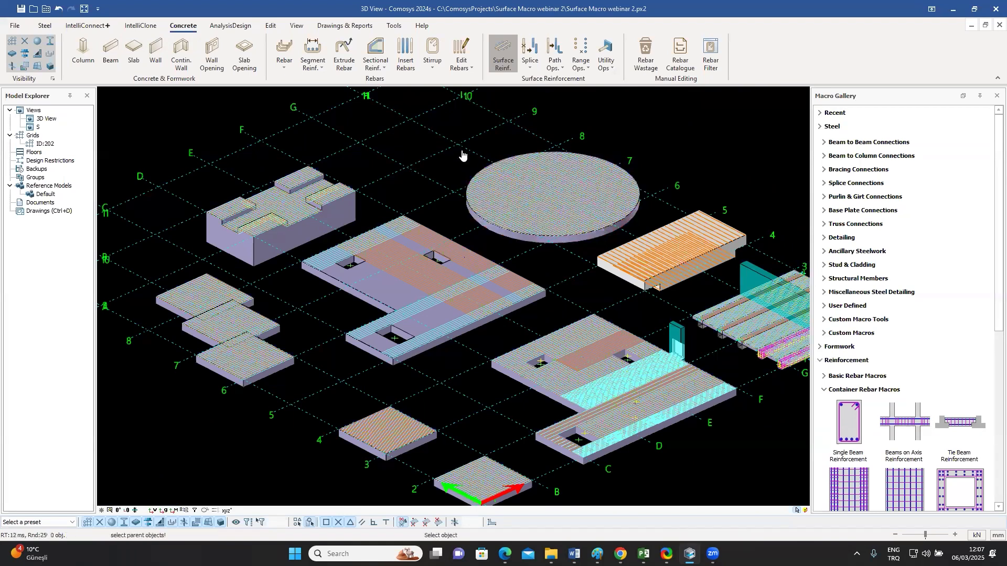
scroll(629, 206, up, 3)
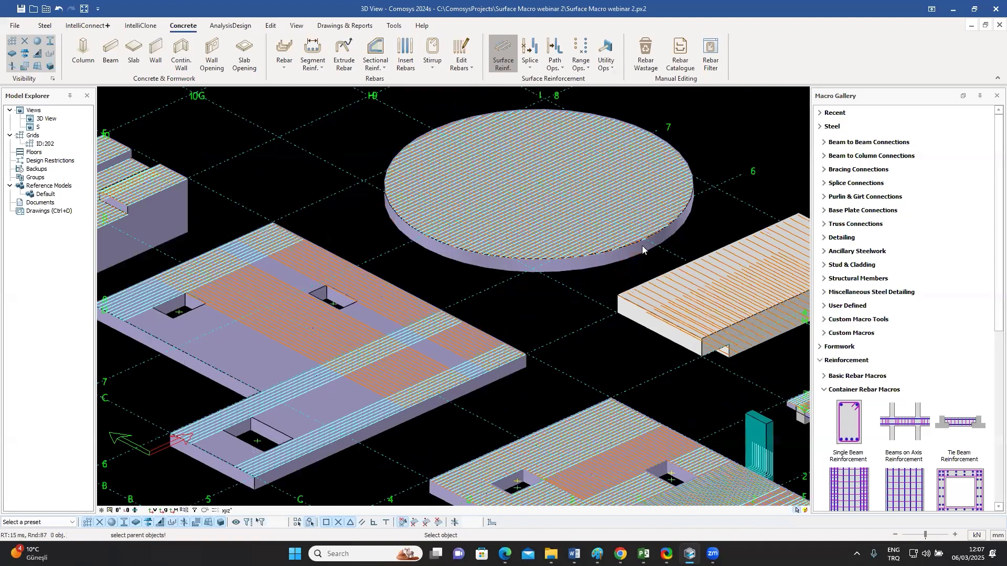
scroll(642, 246, up, 3)
key(Escape)
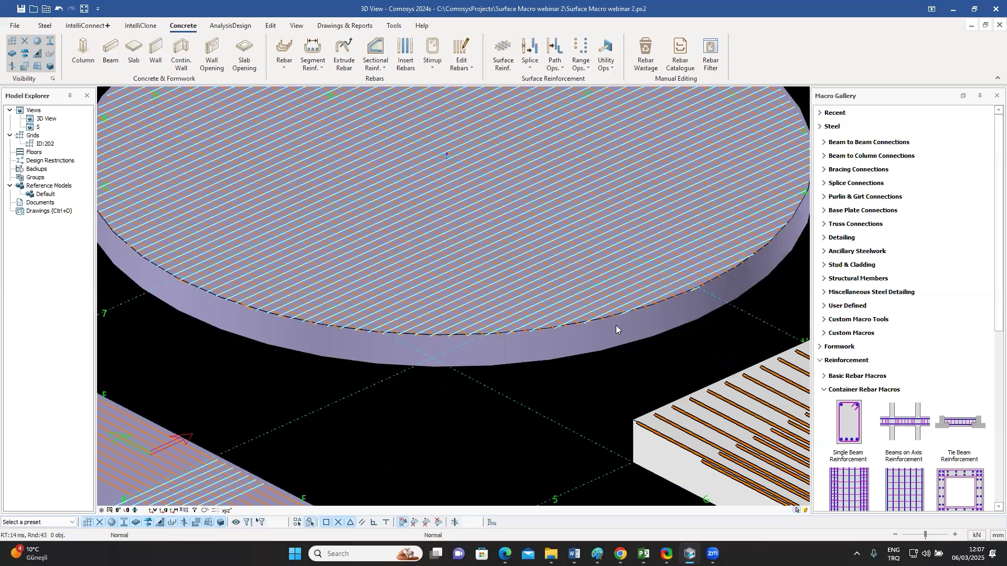
- Inspect how the bars follow the circular slab's curved edge, viewing it up close and alongside the neighbouring slabs
scroll(617, 329, down, 4)
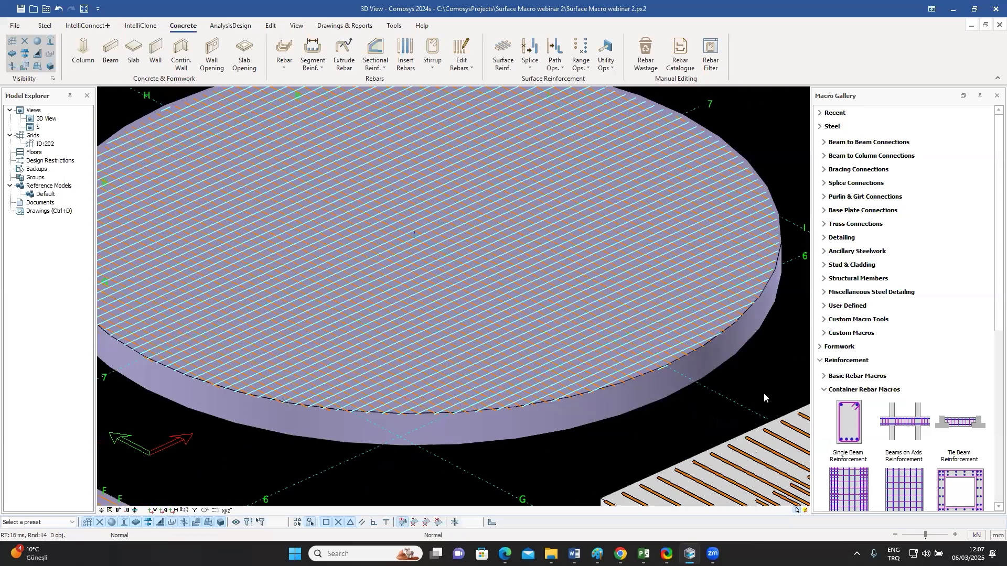
scroll(745, 383, down, 3)
scroll(744, 383, down, 4)
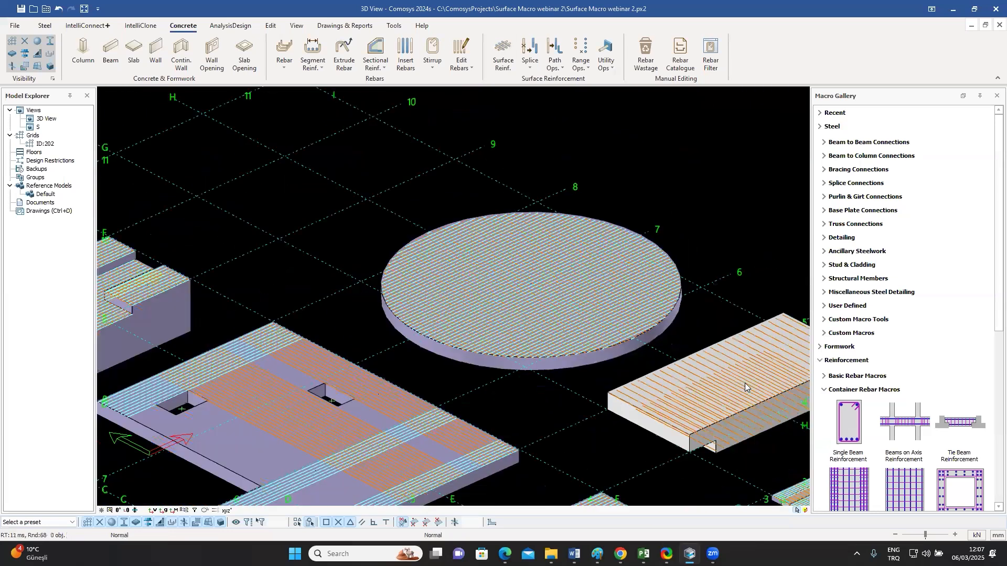
scroll(647, 321, down, 2)
scroll(647, 321, up, 4)
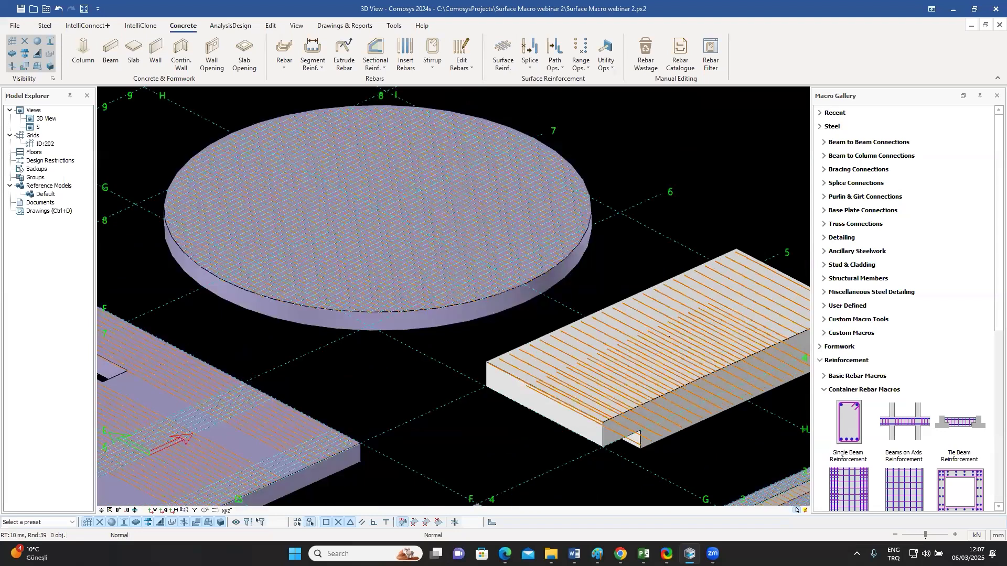
scroll(625, 234, down, 3)
scroll(624, 234, up, 2)
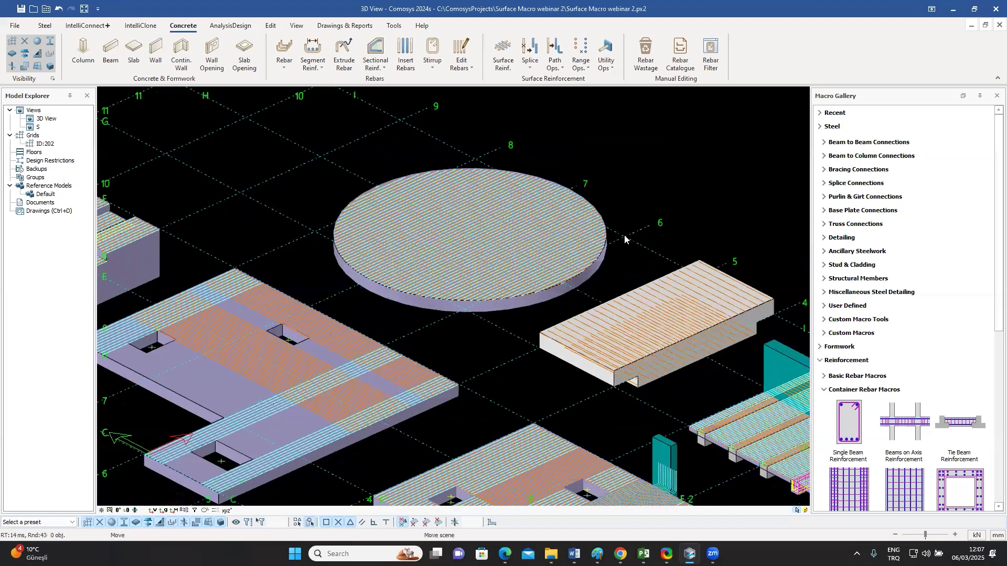